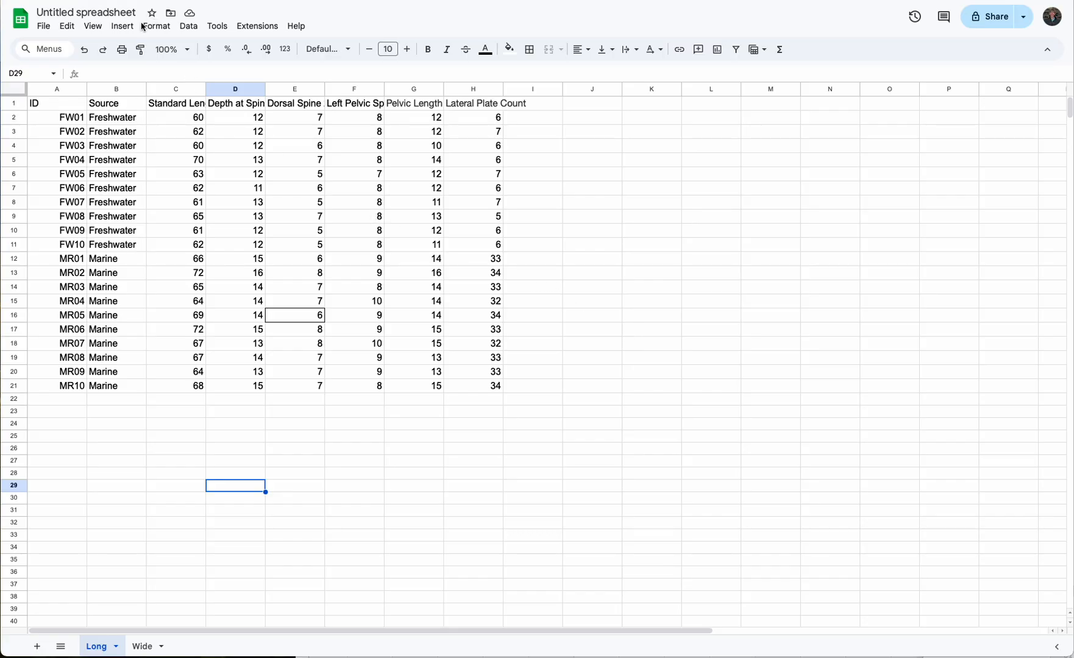
- Rename the untitled spreadsheet as "How to Spreadsheet"
click(85, 14)
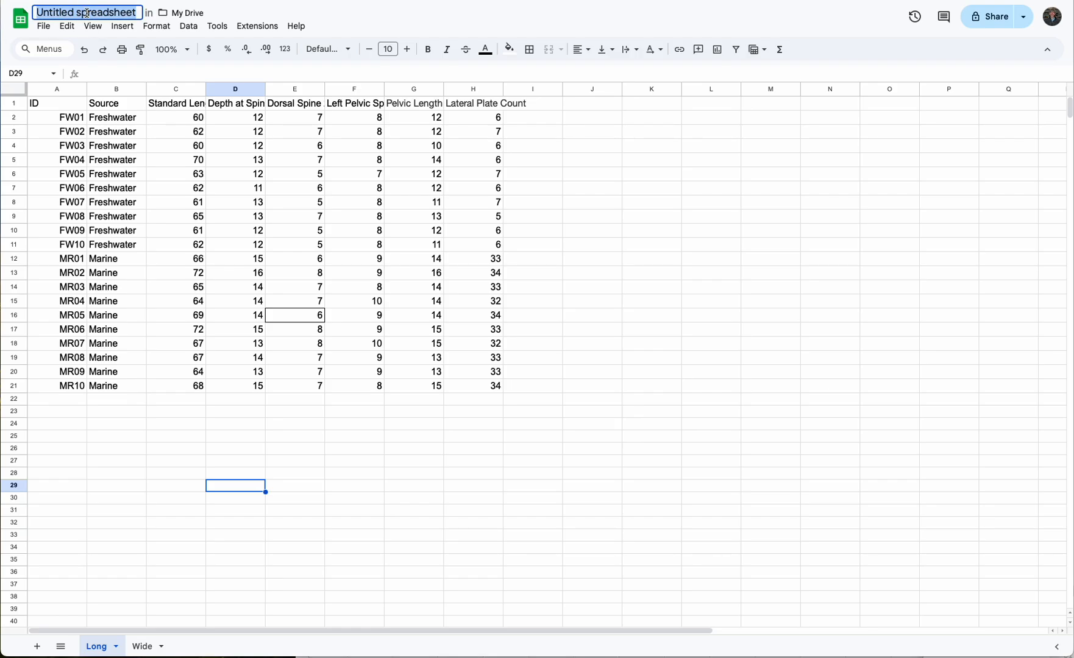
text(How to )
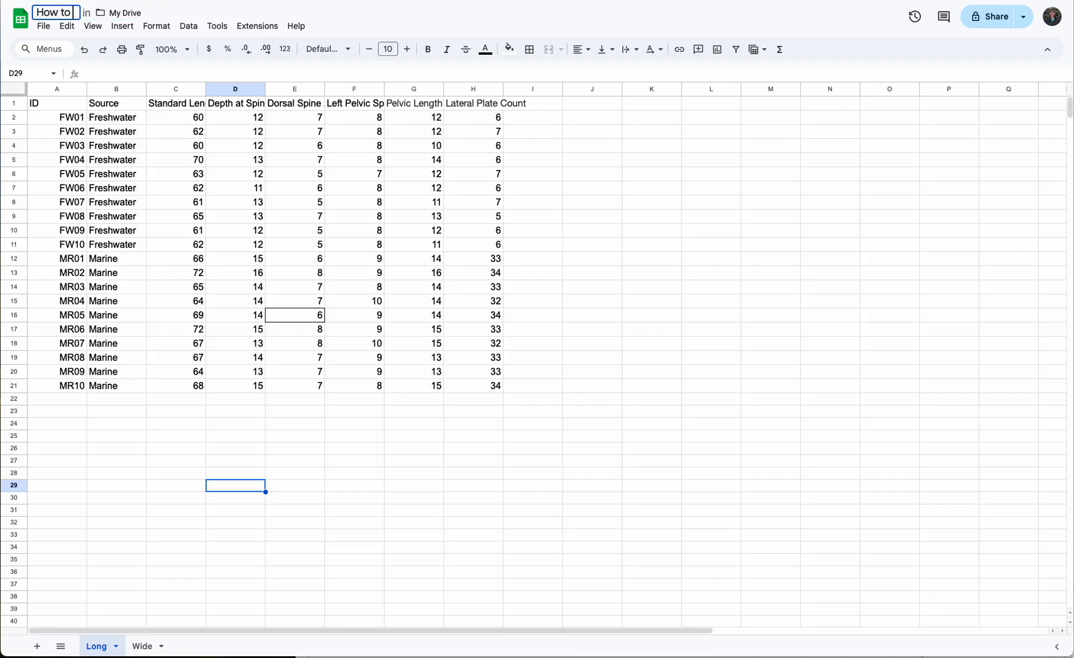
text(Spread)
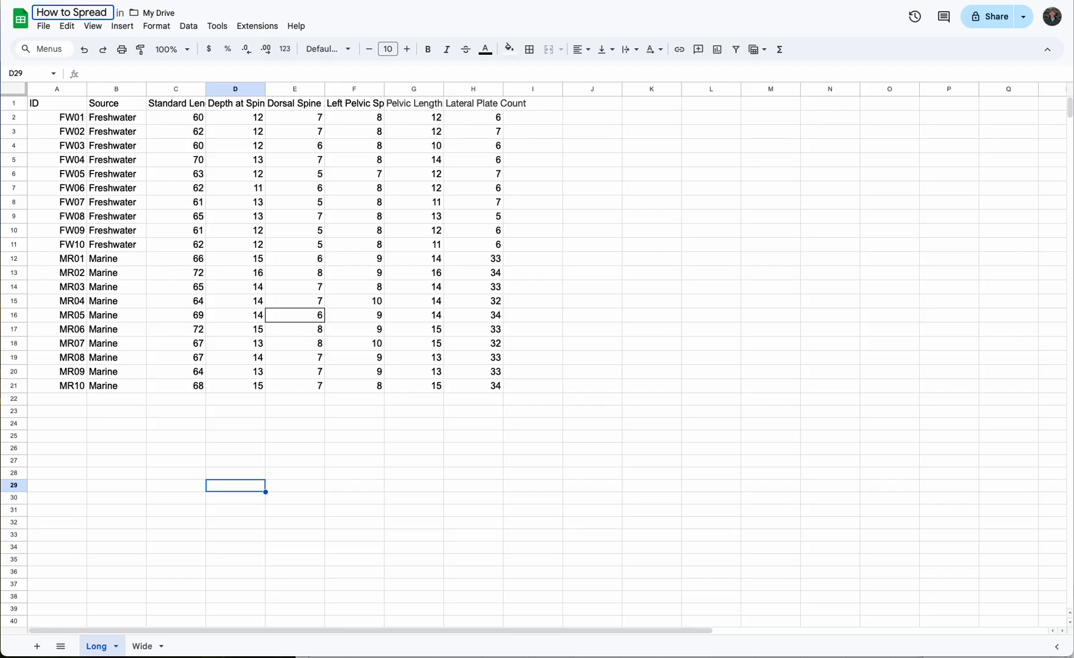
text(sheet)
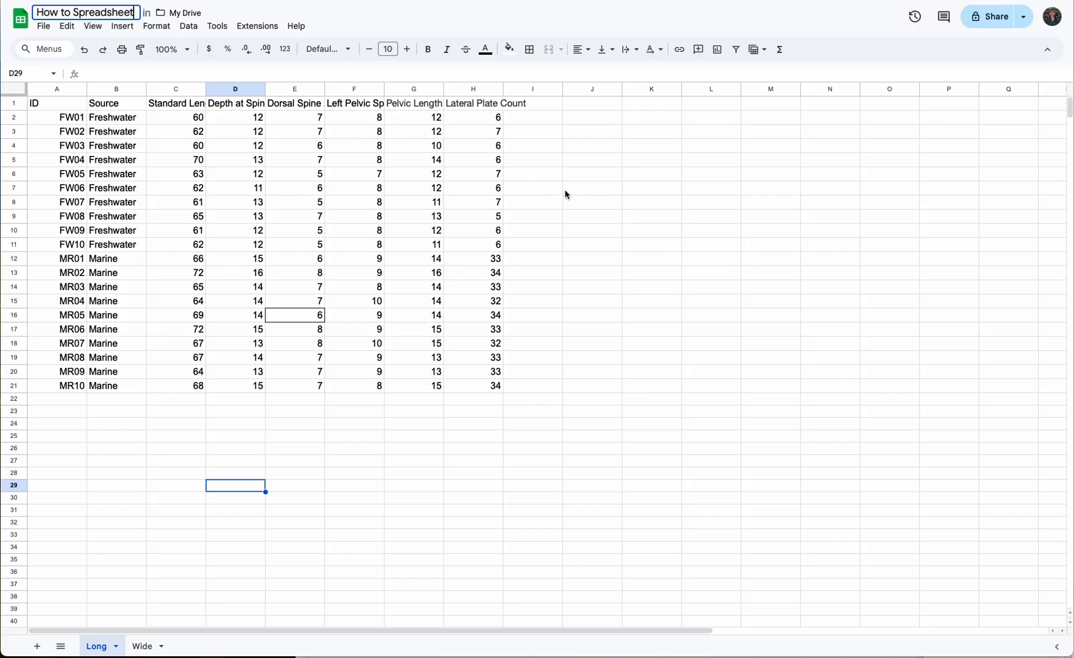
click(568, 193)
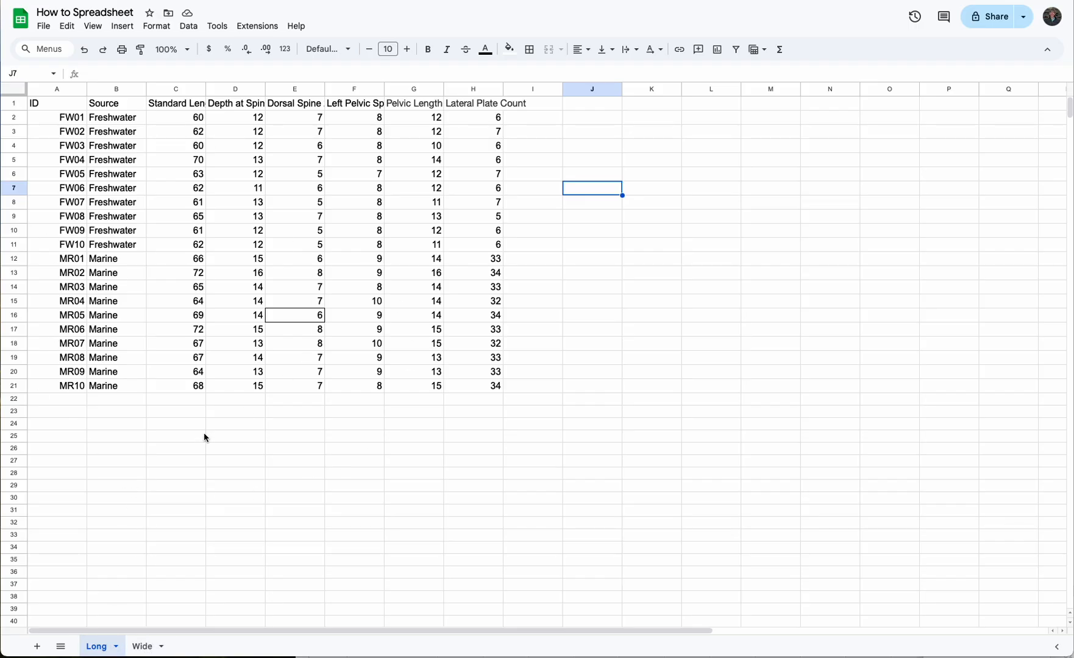
- Add a new sheet after the Wide sheet and name it "Formulas"
click(143, 647)
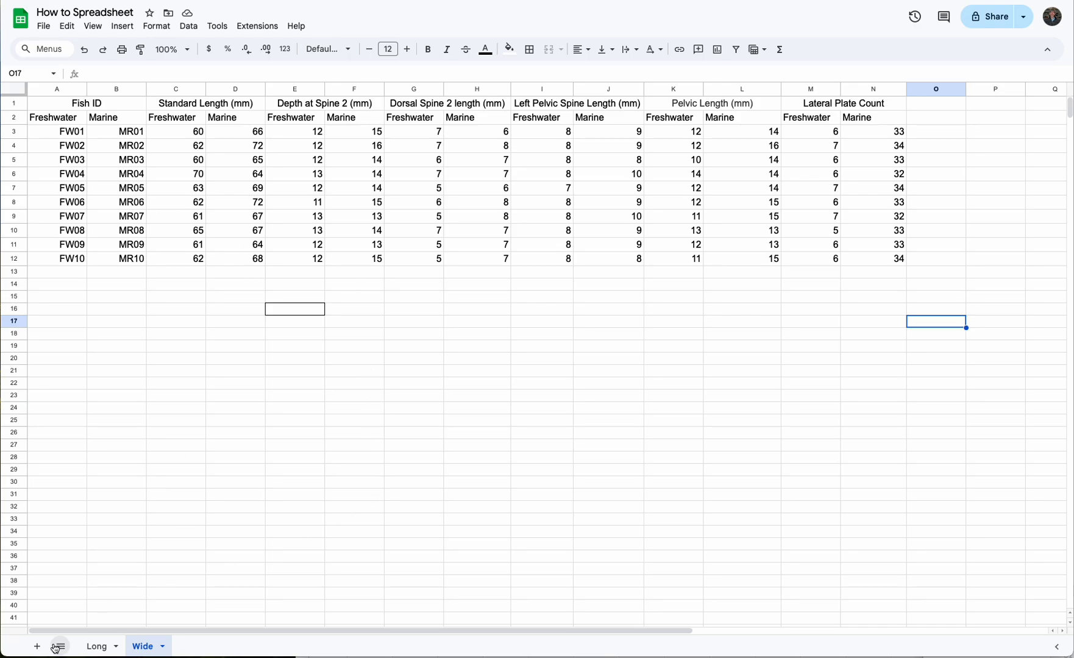
click(37, 647)
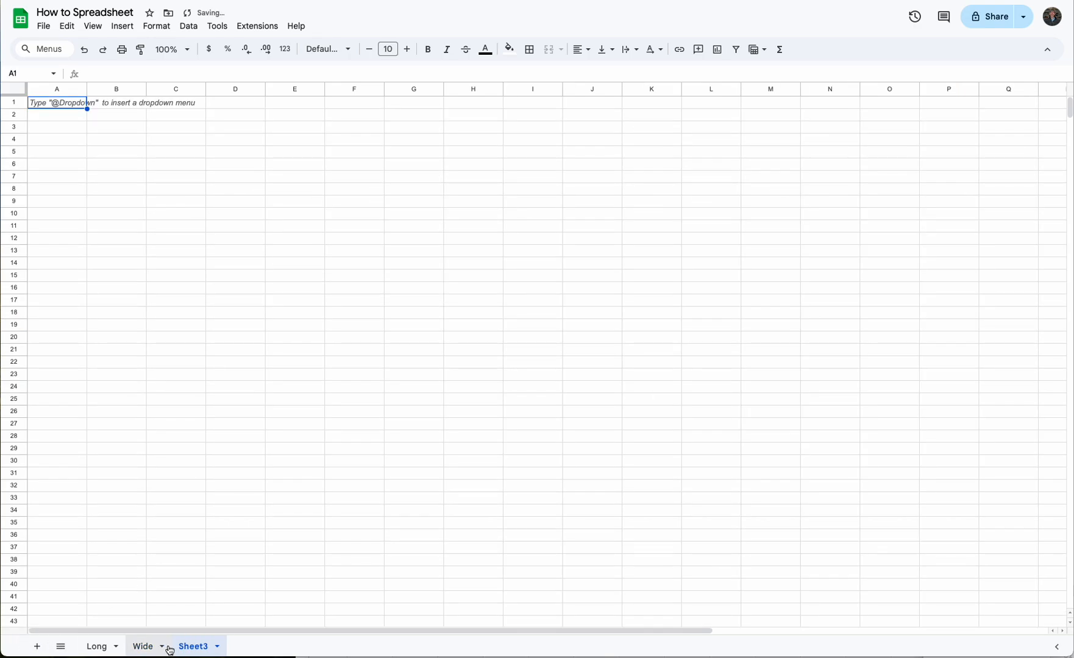
double_click(191, 648)
text(Formulas)
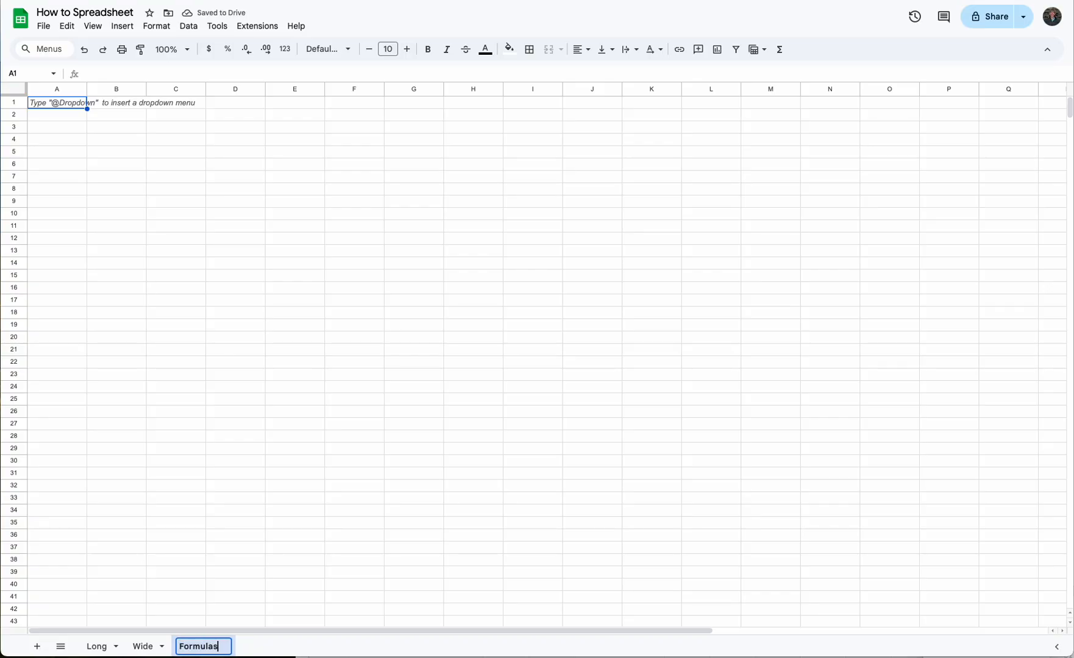
click(207, 583)
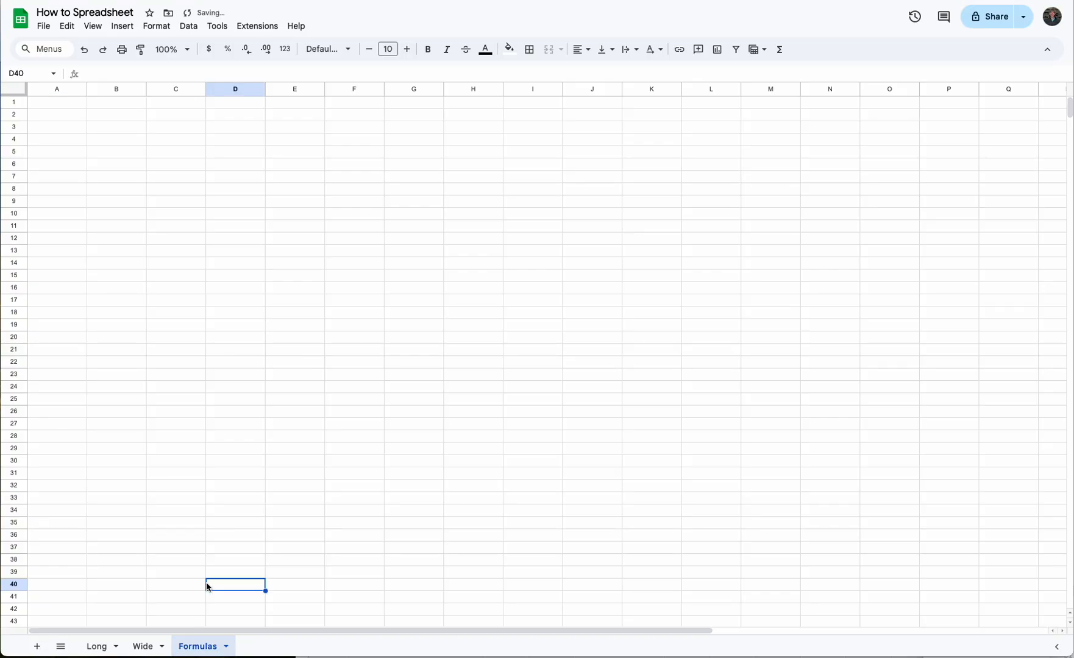
click(228, 647)
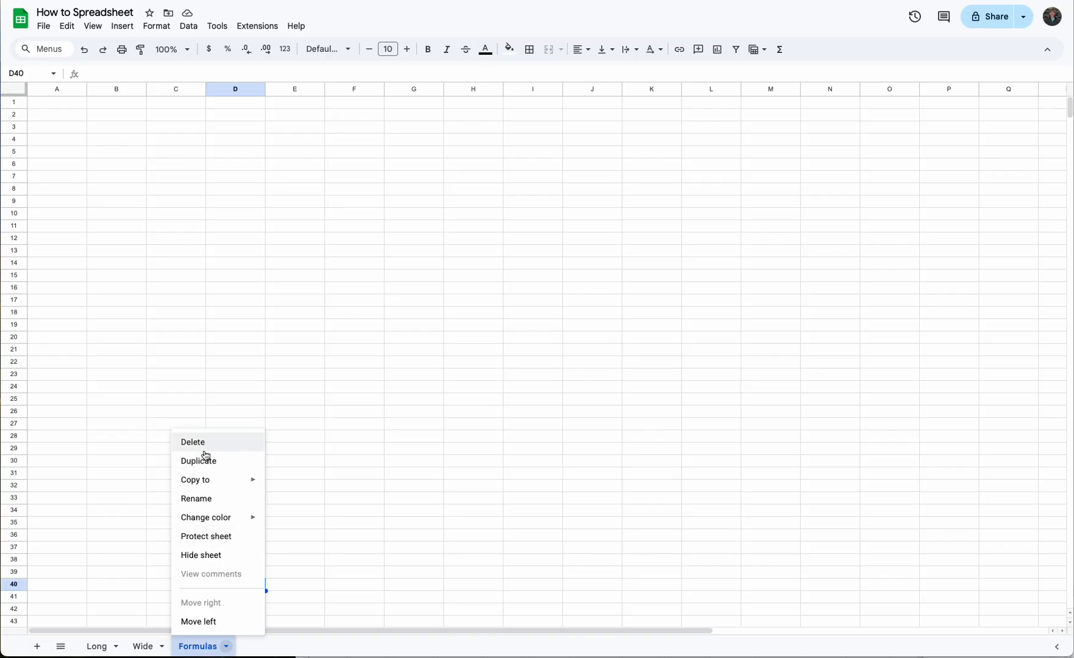
mouse_move(206, 482)
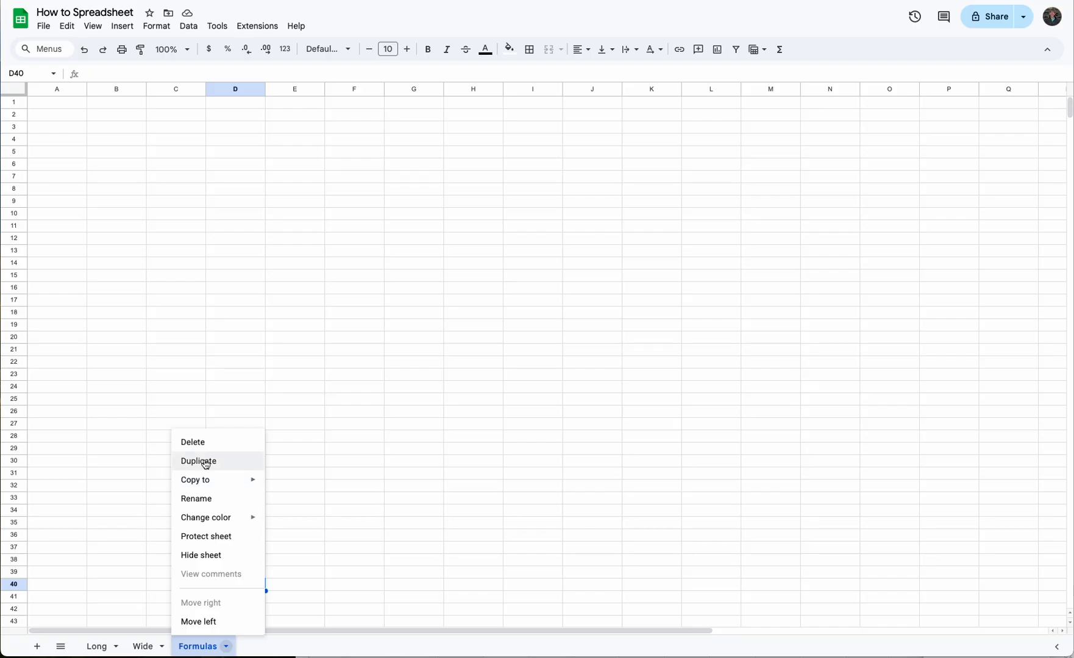
click(109, 498)
- Switch back to the Long sheet and leave an empty cell beside the data selected
click(98, 646)
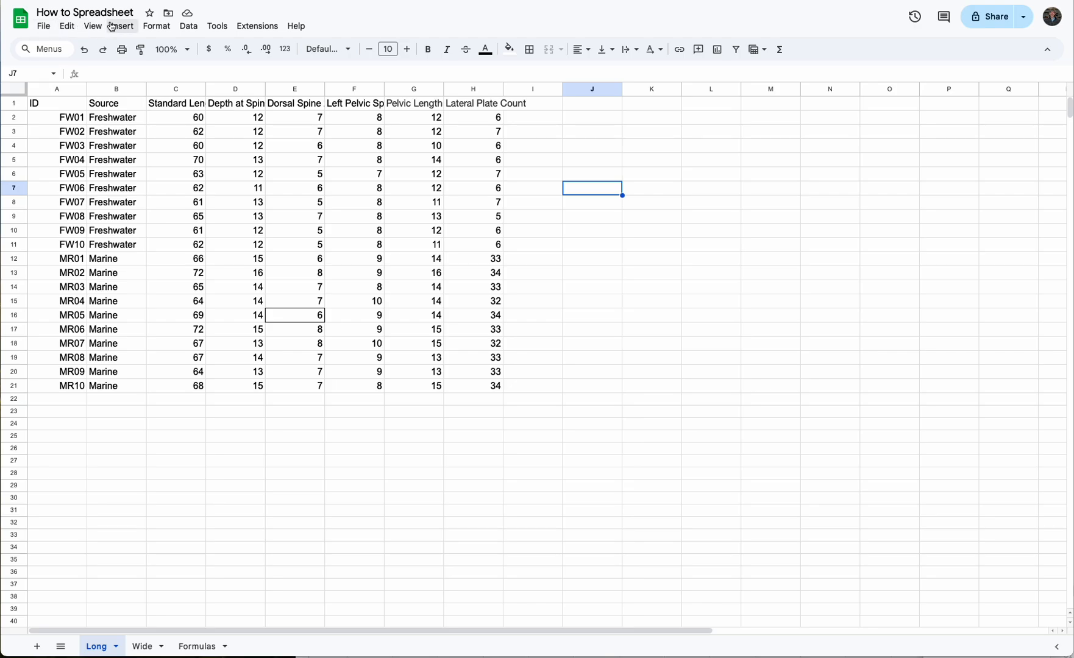
click(43, 27)
click(69, 29)
key(Return)
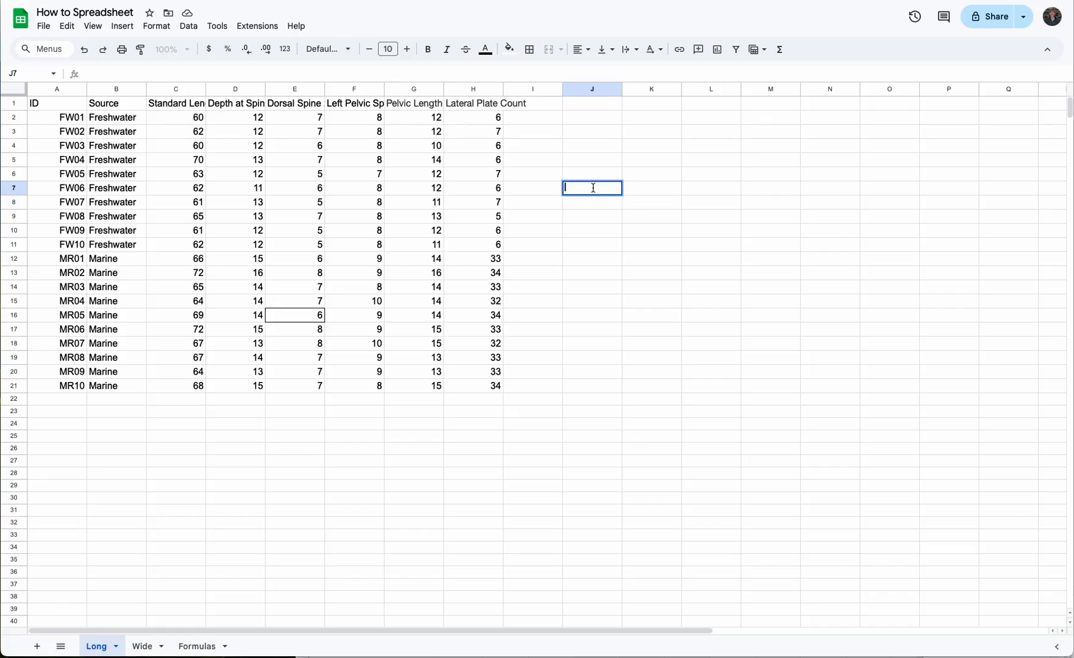
click(593, 229)
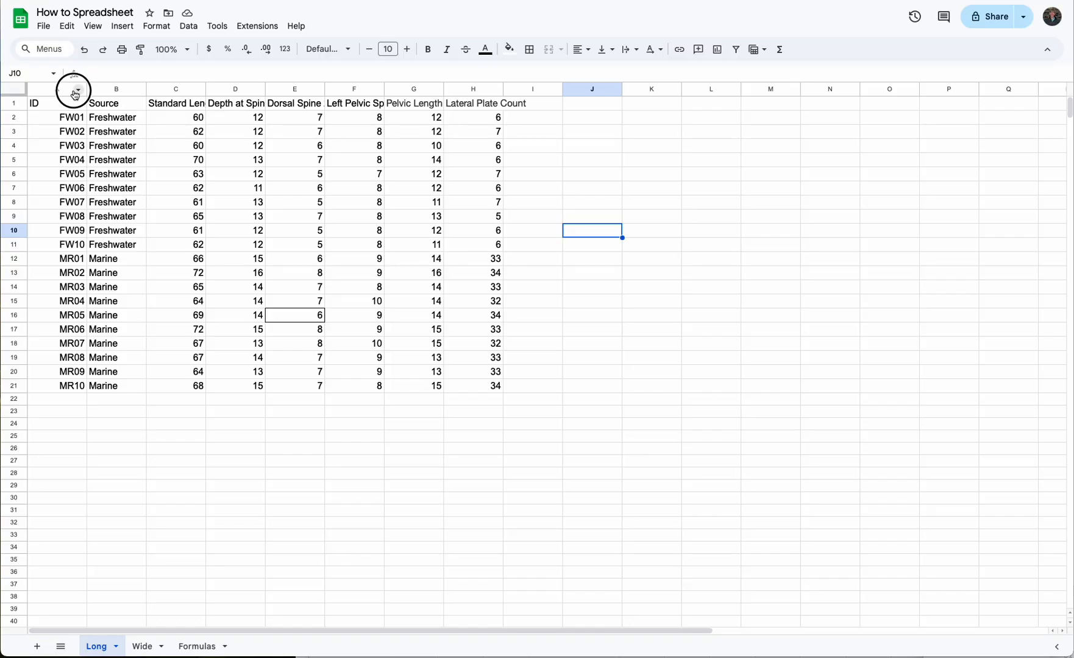
- Examine the Long sheet's layout by selecting columns A to E, rows 2 to 18, row 16, and the Source and Pelvic Length columns
drag(66, 92, 281, 111)
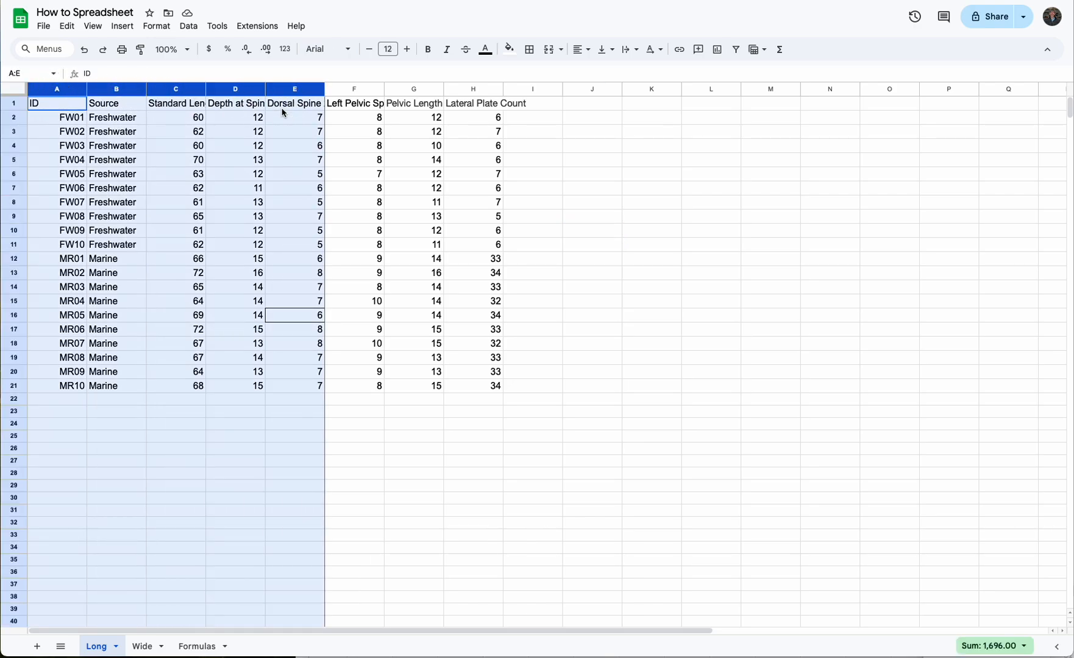
click(195, 195)
drag(14, 118, 3, 344)
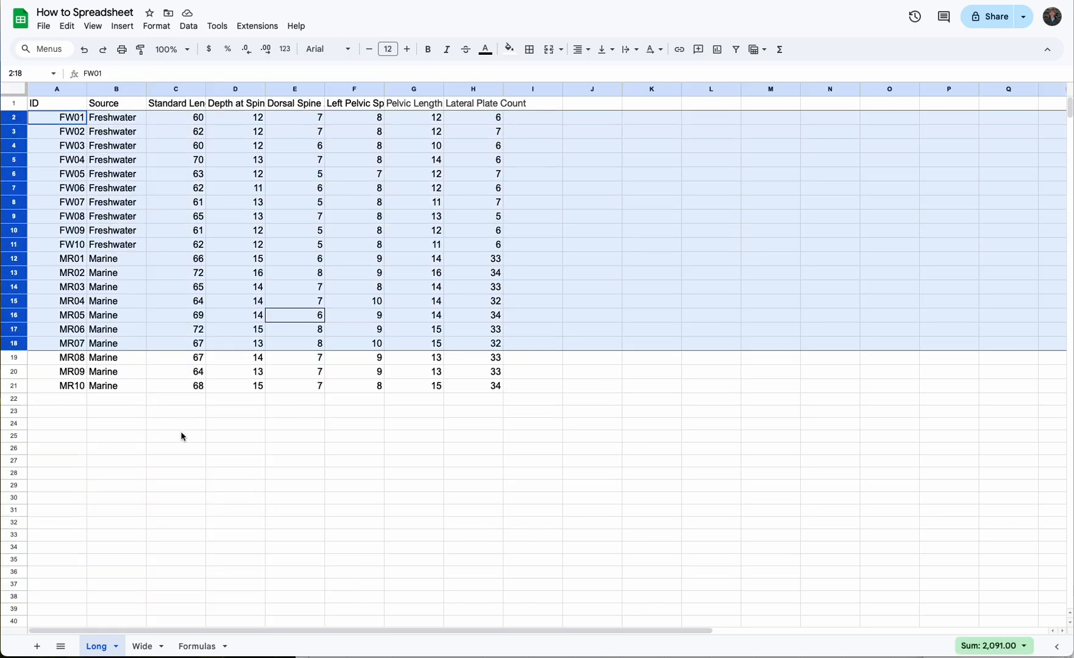
click(182, 437)
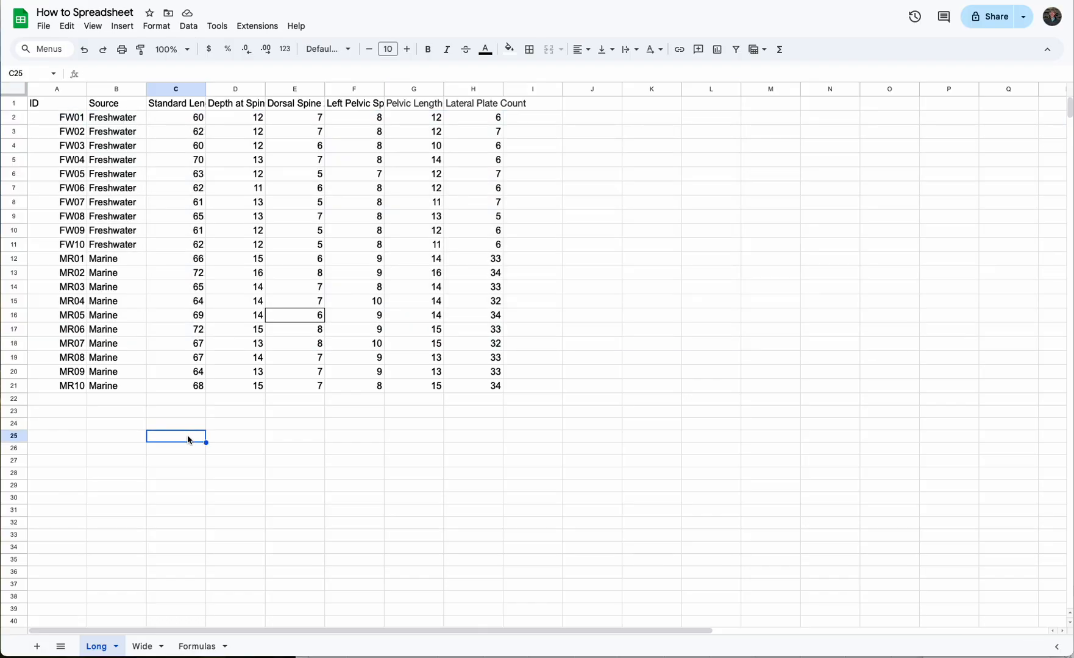
click(203, 382)
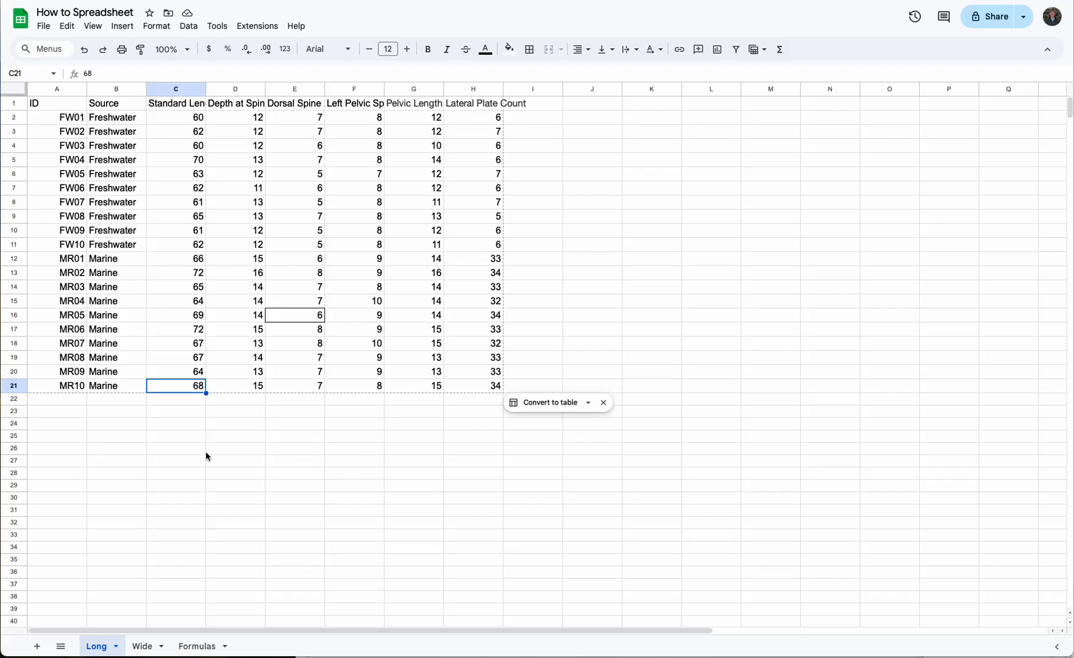
click(154, 427)
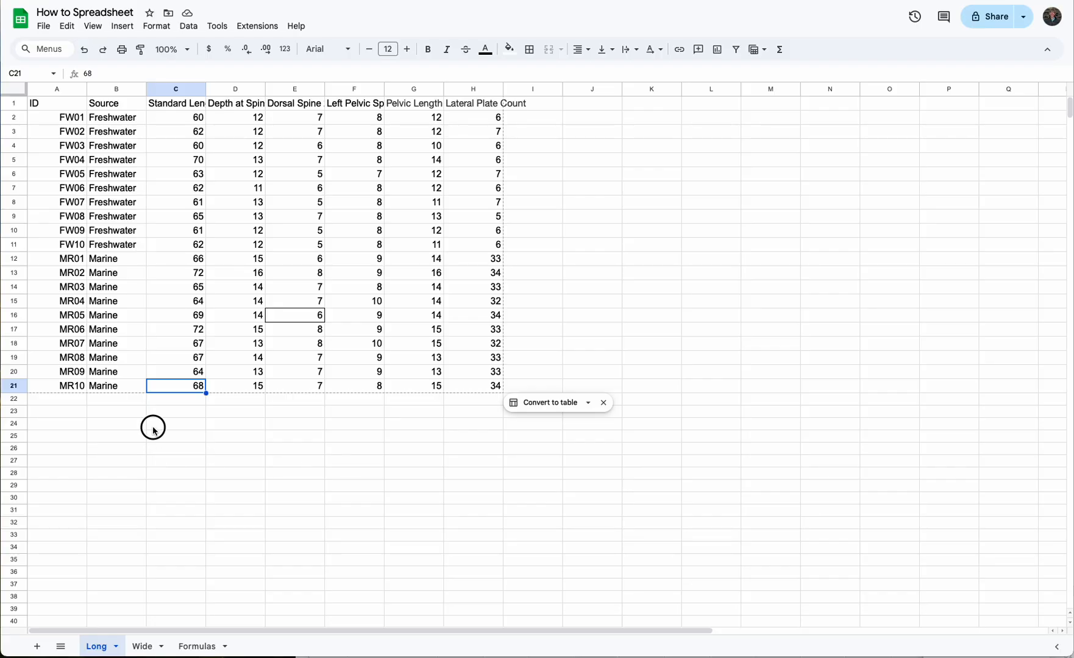
click(20, 146)
click(23, 316)
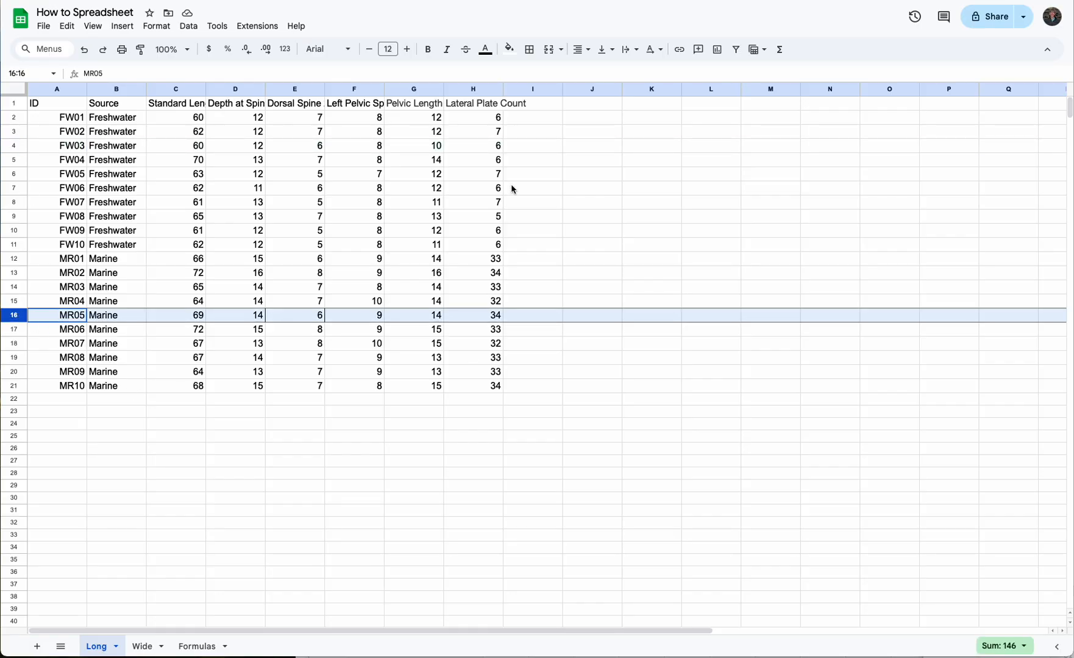
click(137, 89)
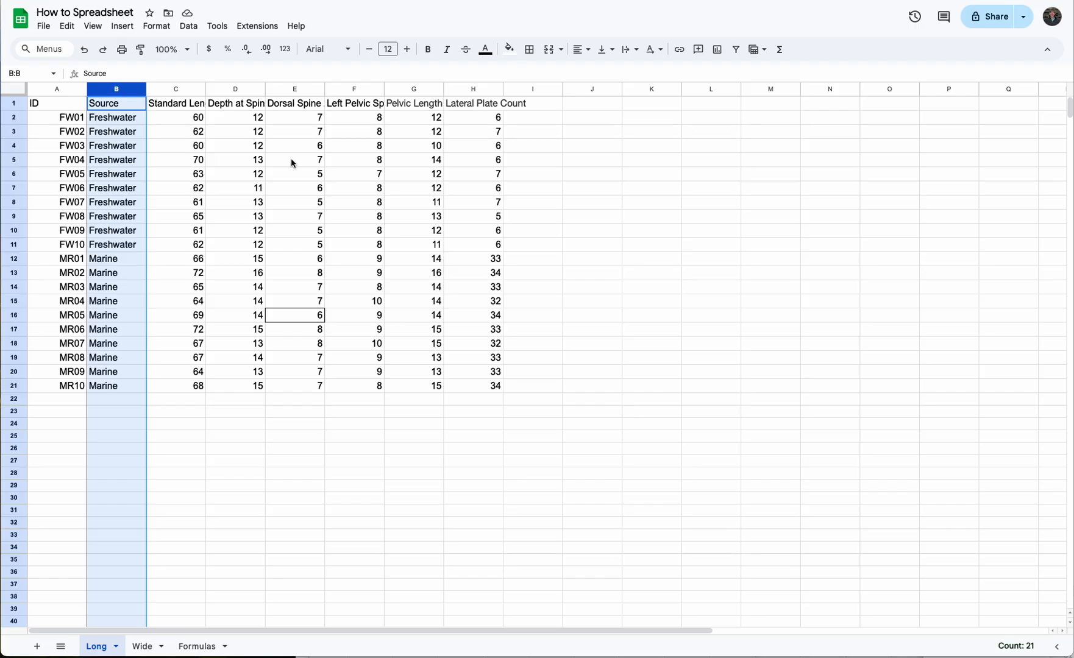
click(425, 90)
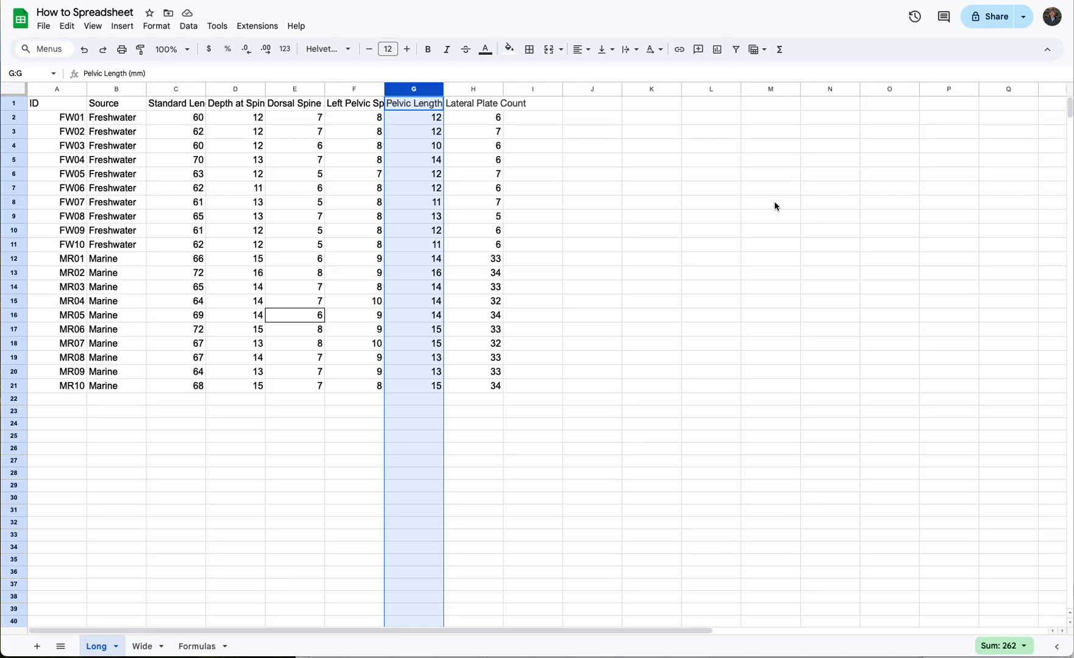
click(731, 191)
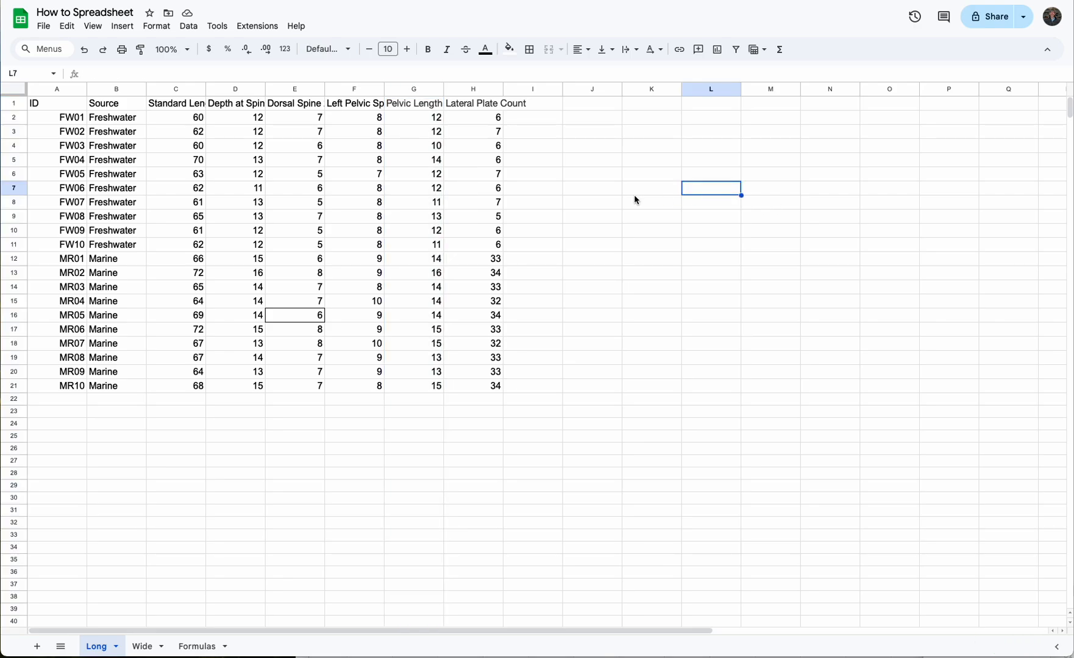
- Freeze the Long sheet up to row 1, so that the header row is locked in place
click(11, 104)
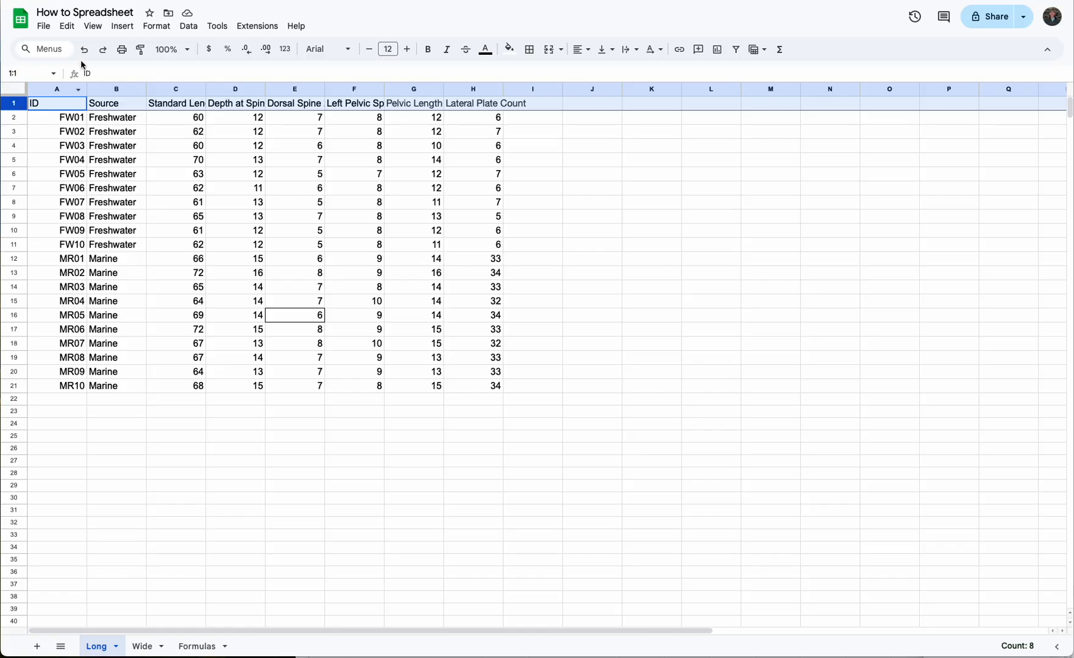
click(94, 28)
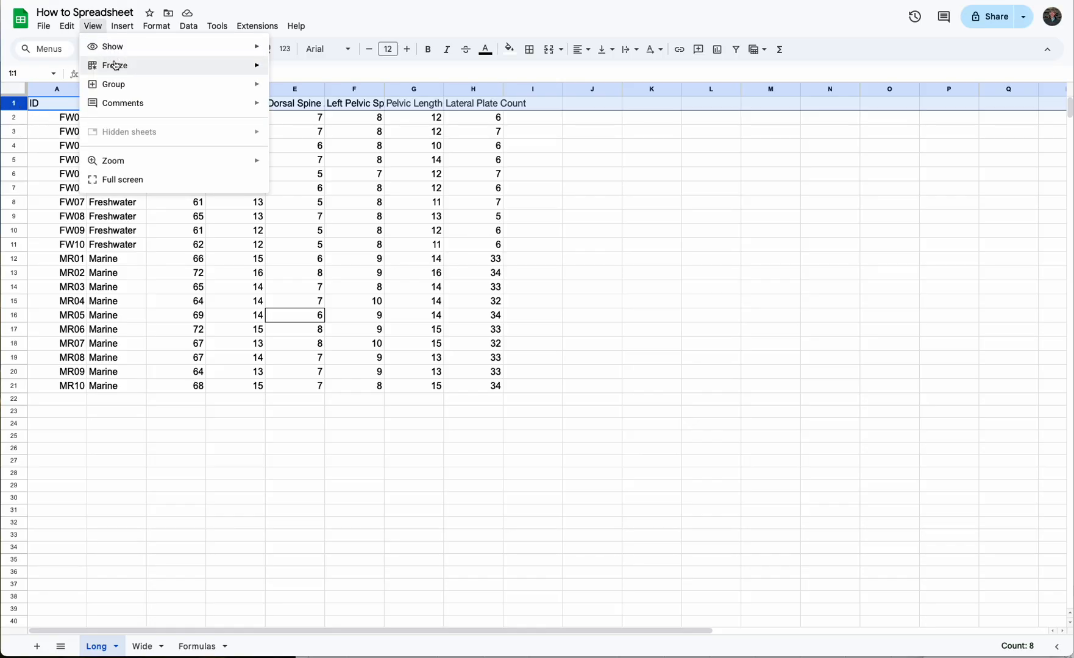
mouse_move(116, 66)
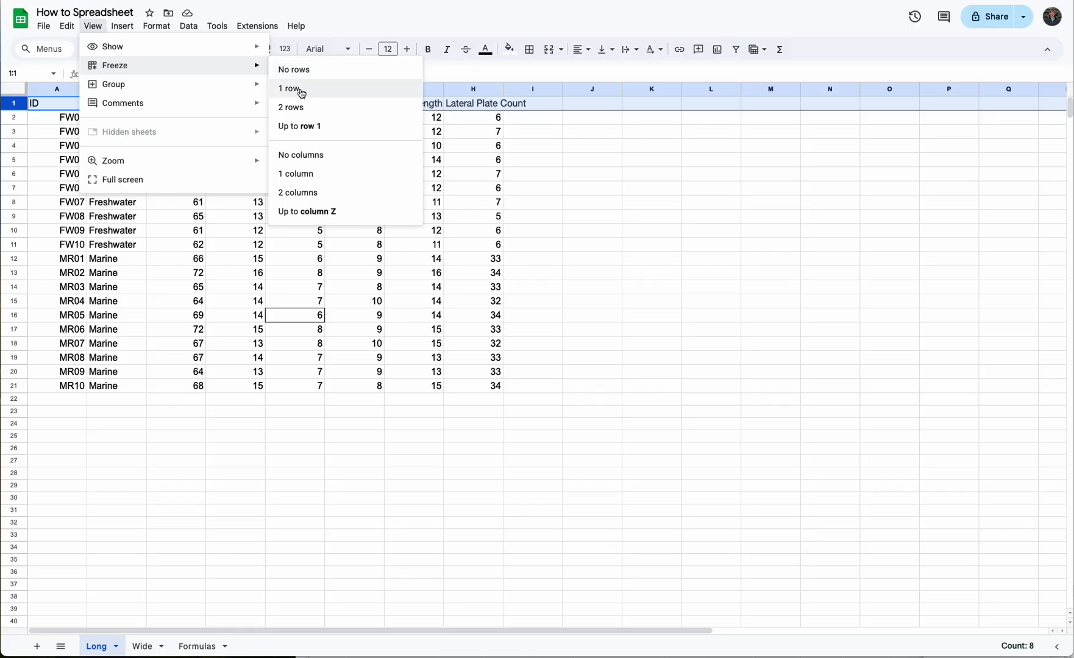
click(307, 127)
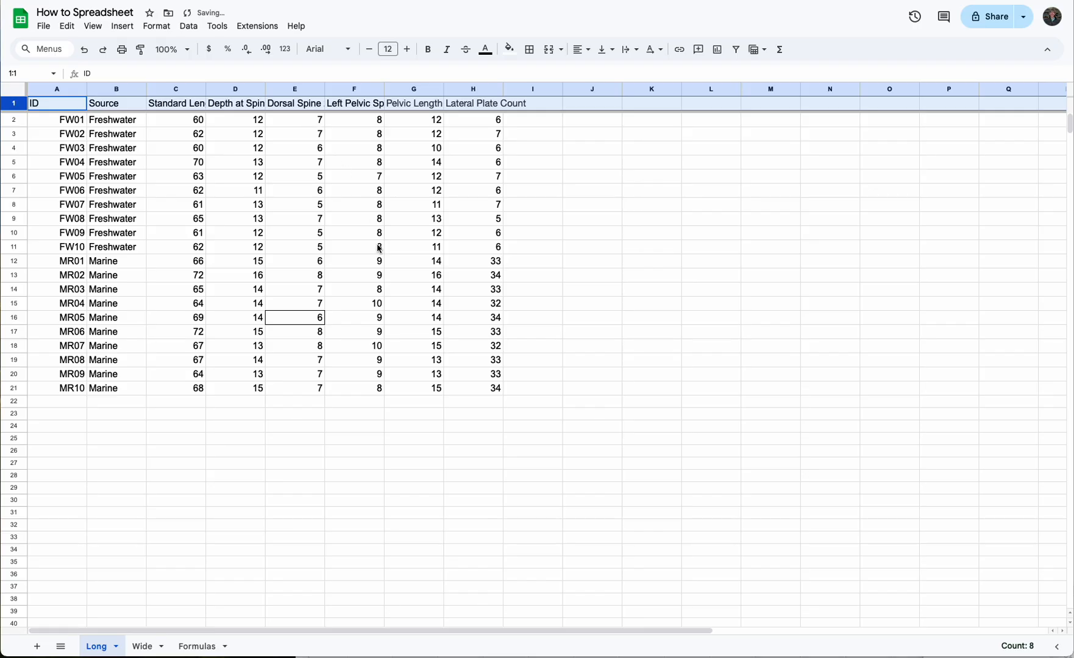
- Check how the frozen header row behaves while viewing lower rows of the Long sheet, and clear the row selection
scroll(379, 249, down, 7)
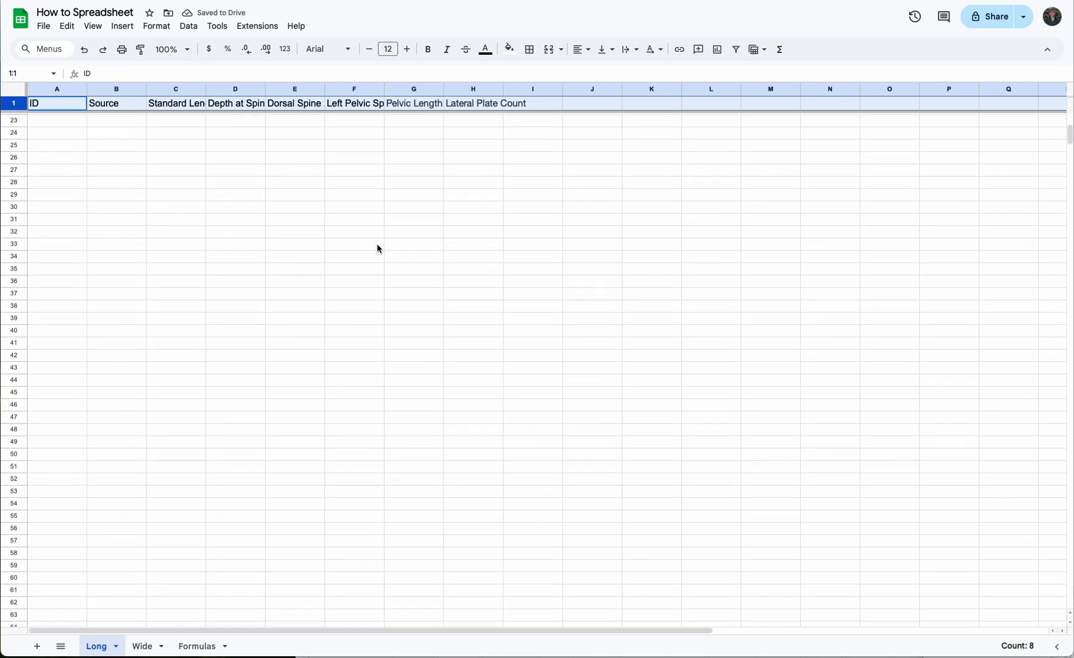
scroll(377, 243, up, 4)
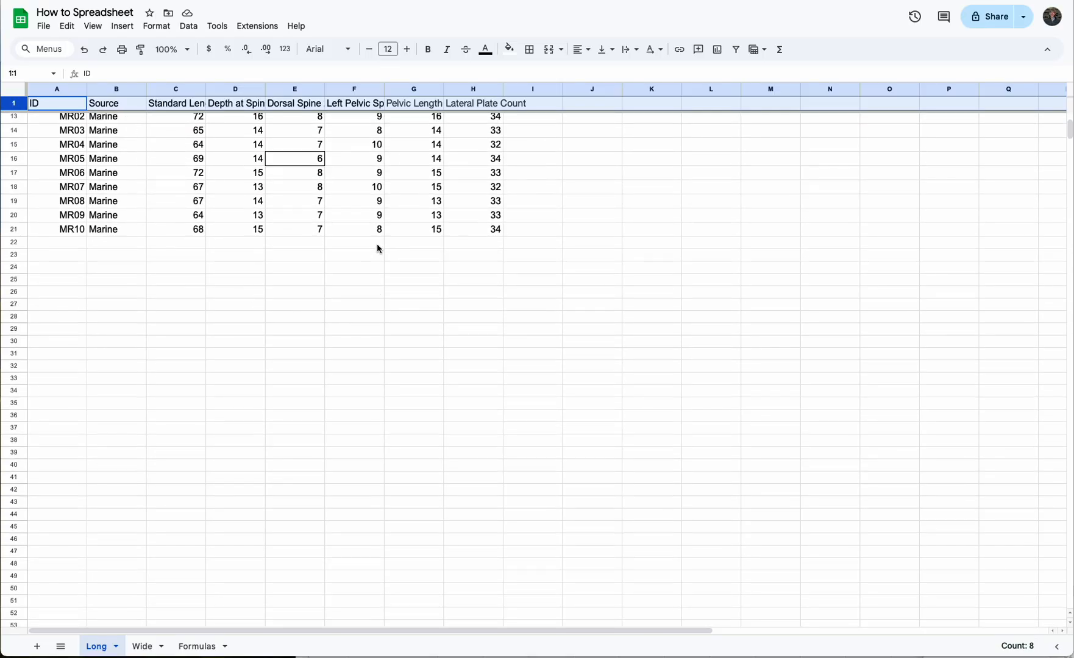
scroll(376, 249, down, 3)
scroll(377, 248, right, 1)
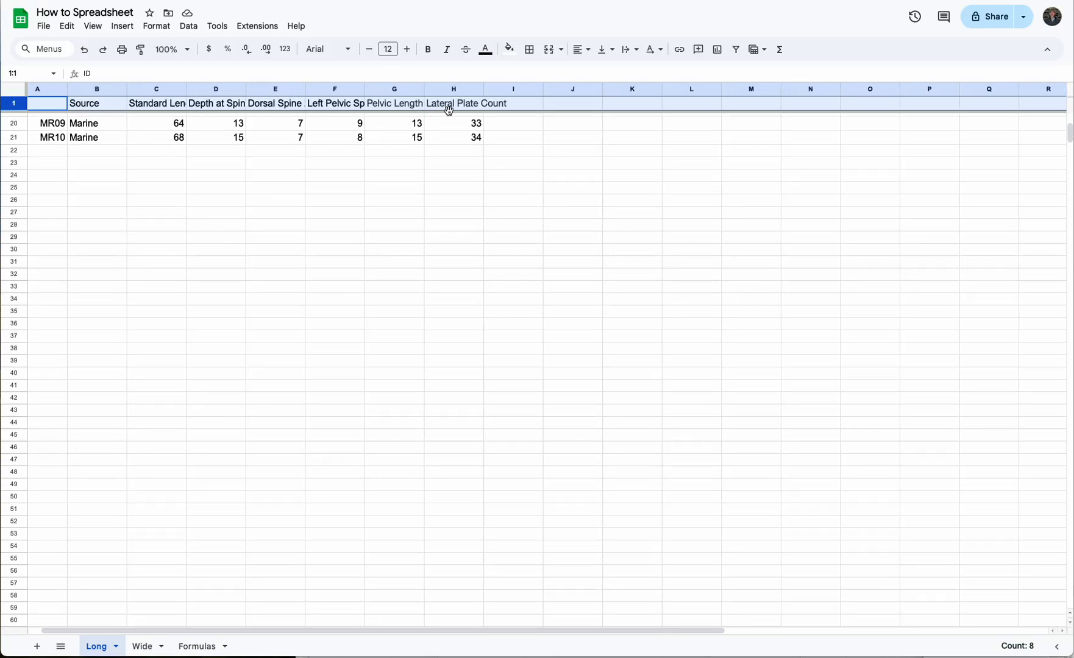
scroll(443, 173, up, 2)
scroll(443, 172, left, 1)
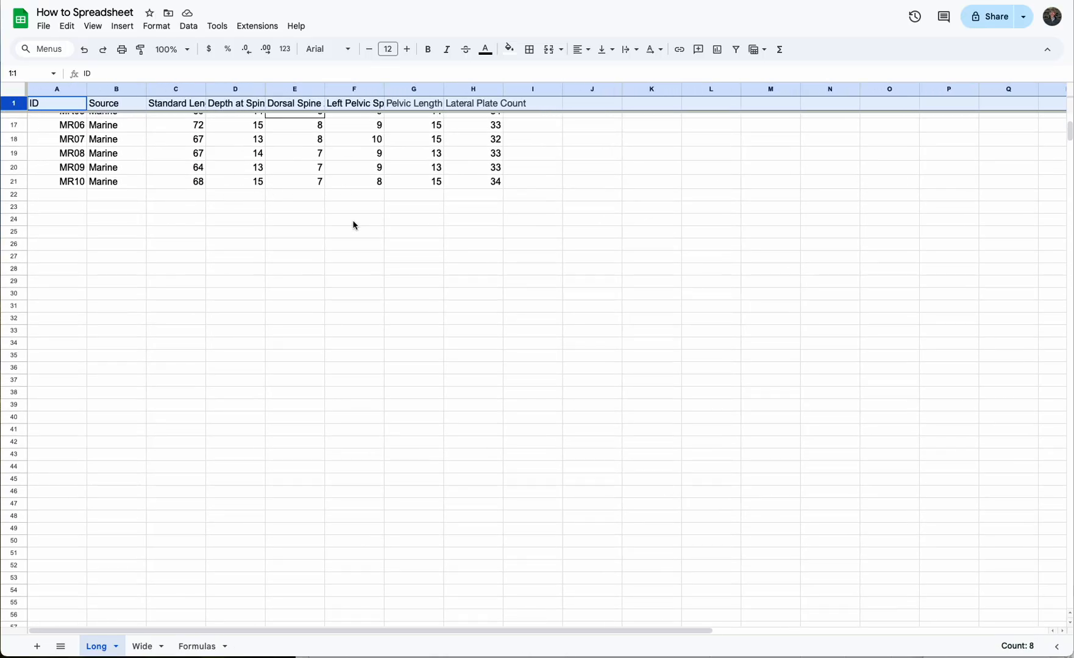
scroll(423, 244, up, 5)
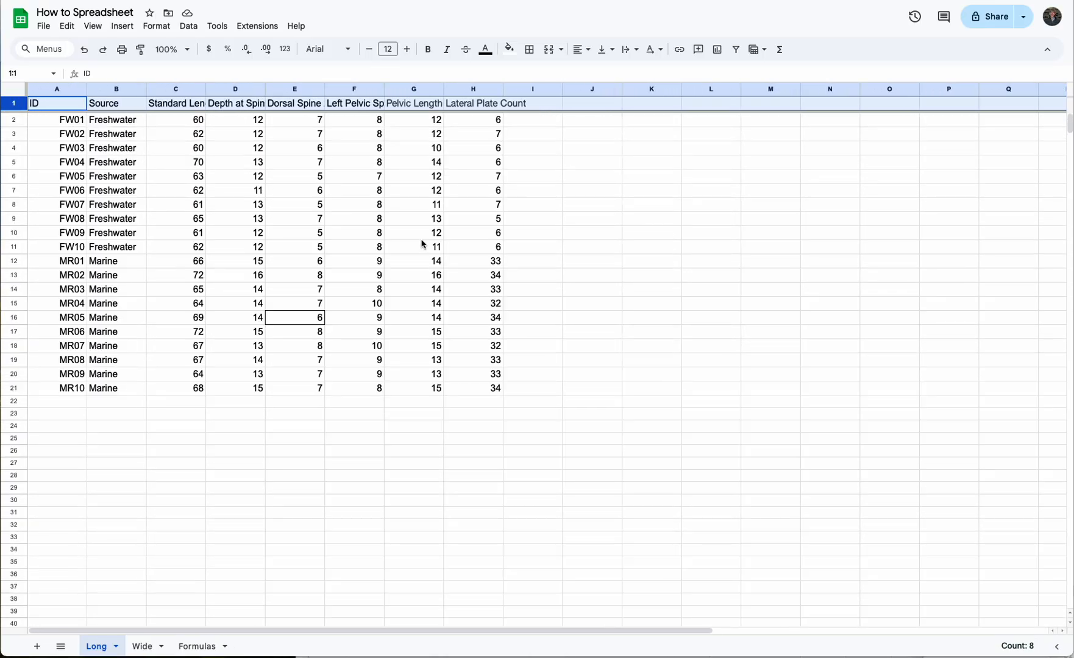
click(673, 239)
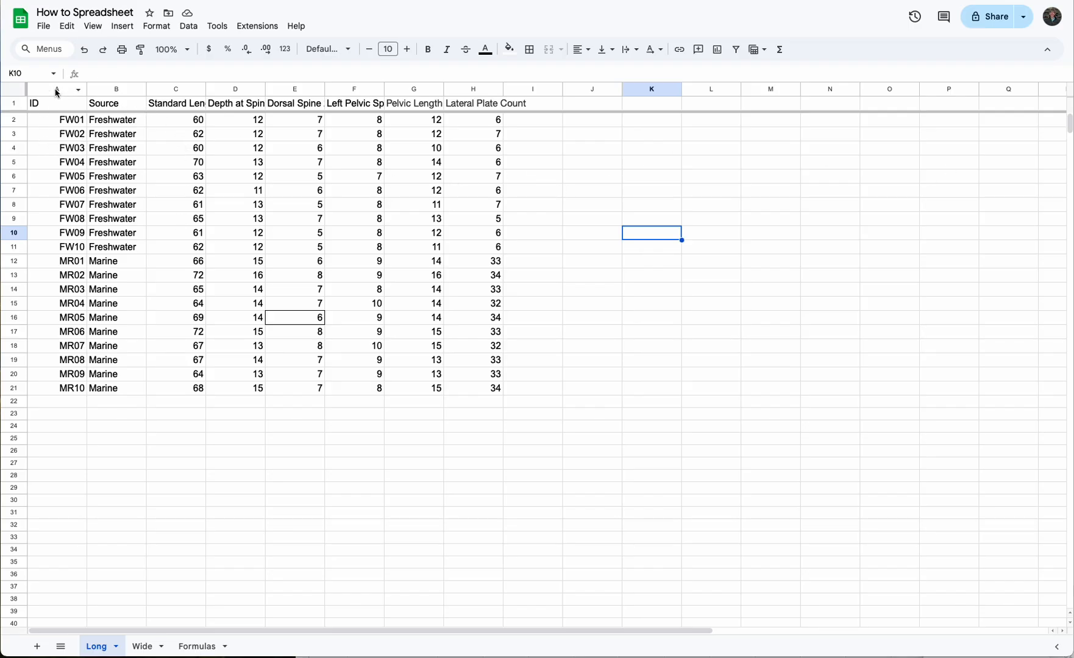
- Freeze the first 2 columns of the Long sheet, so that ID and Source stay locked in place
drag(58, 91, 115, 89)
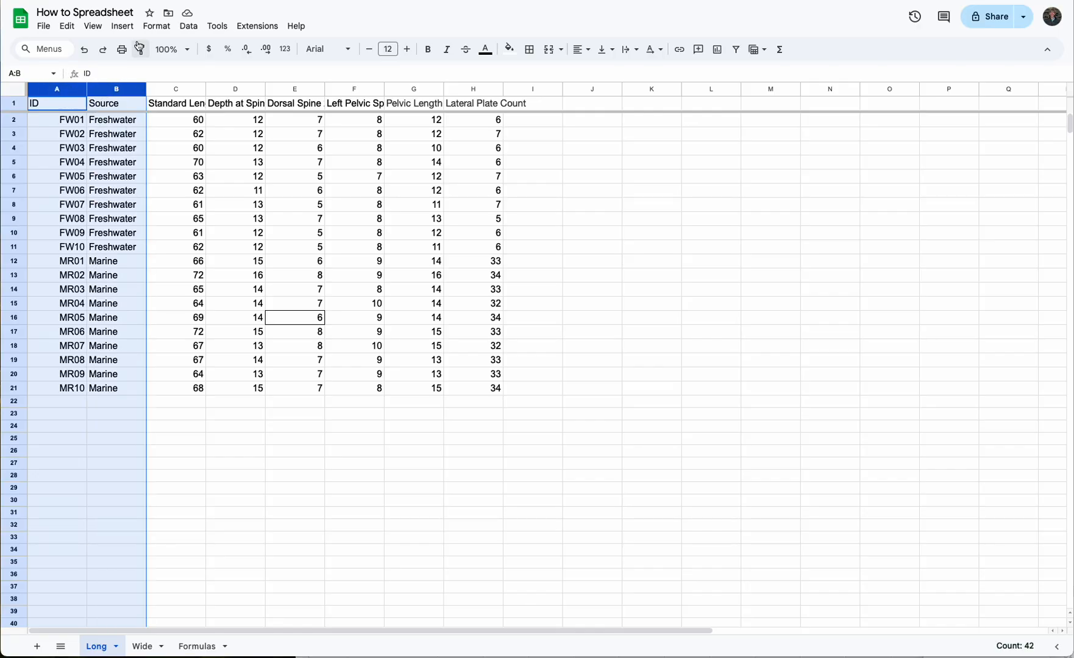
click(94, 27)
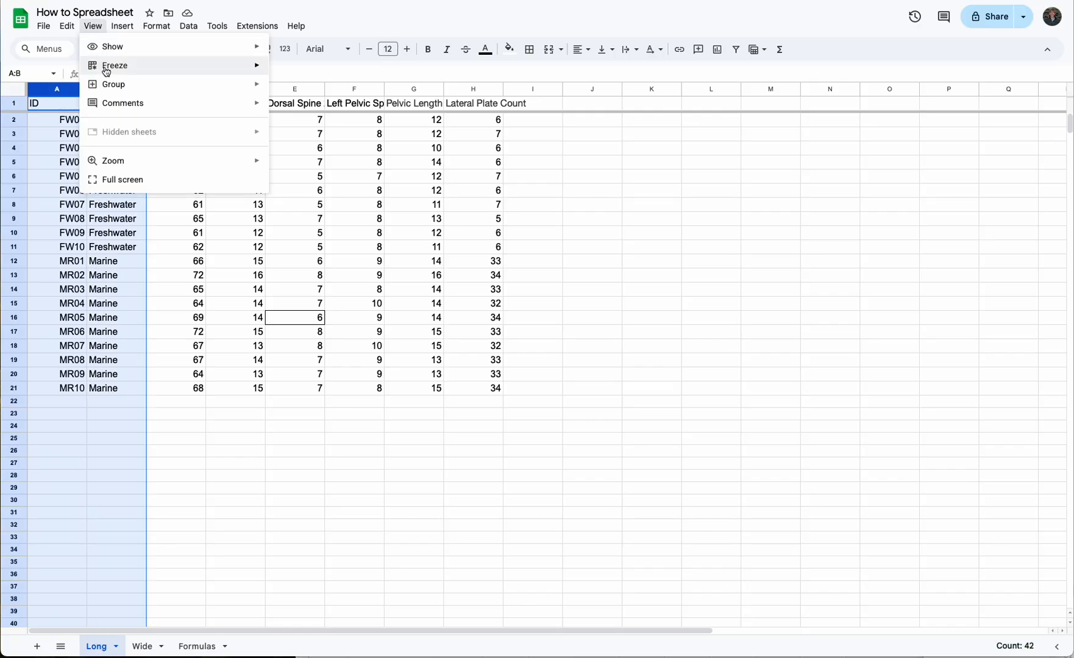
mouse_move(189, 65)
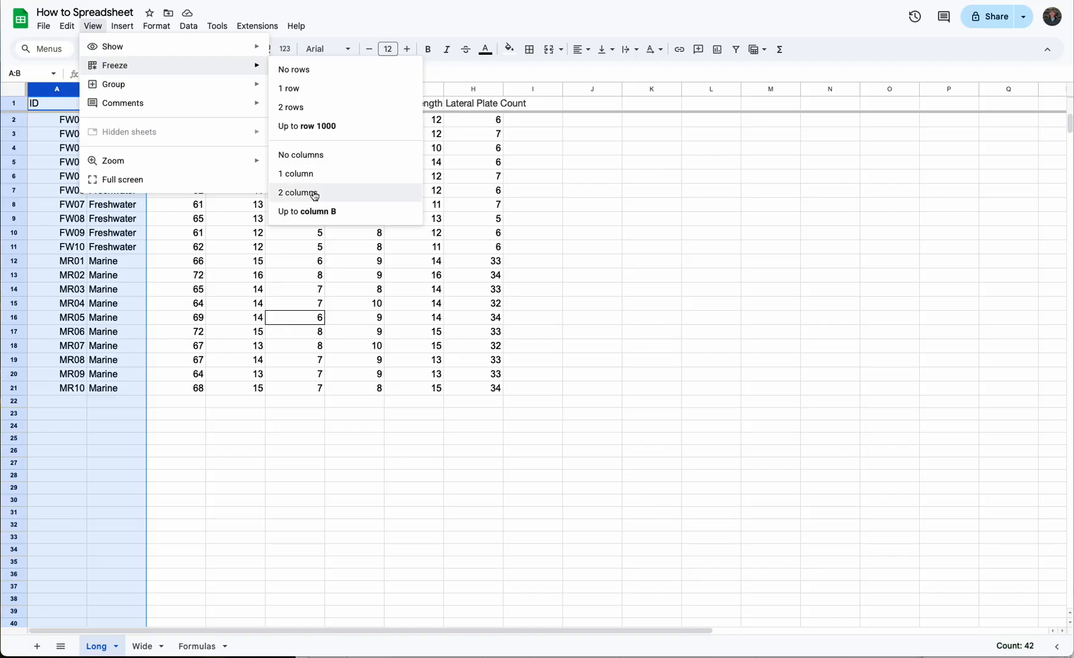
click(315, 194)
- Check how the frozen ID and Source columns behave while viewing columns farther across, and leave empty cell L14 selected
drag(317, 220, 223, 218)
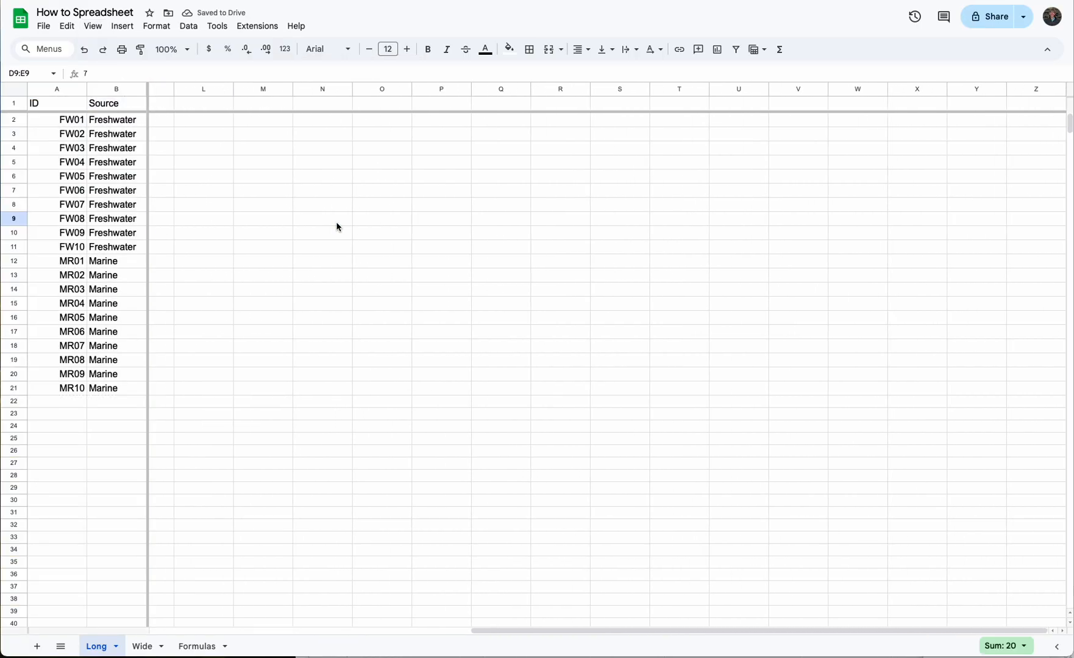
scroll(337, 226, right, 10)
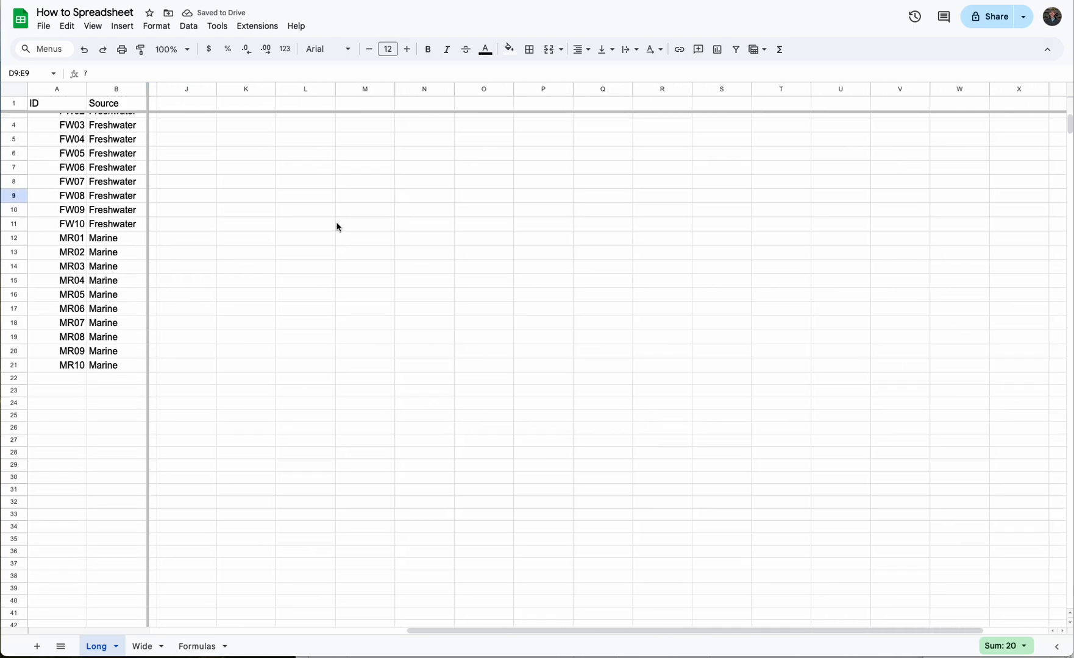
scroll(337, 227, left, 10)
scroll(337, 227, up, 1)
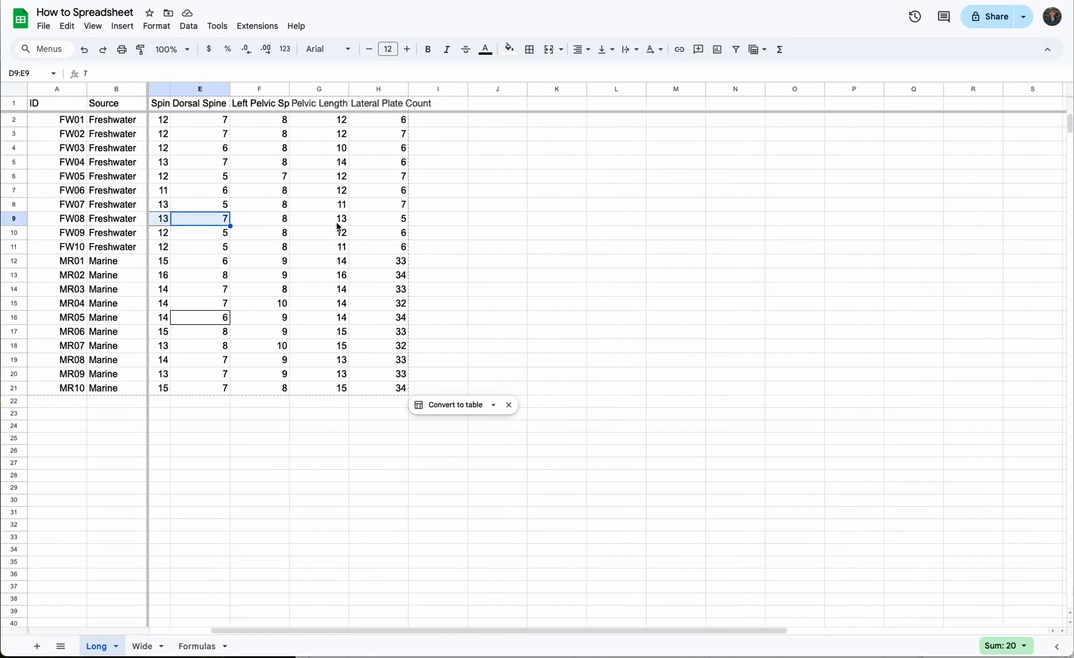
scroll(337, 227, right, 3)
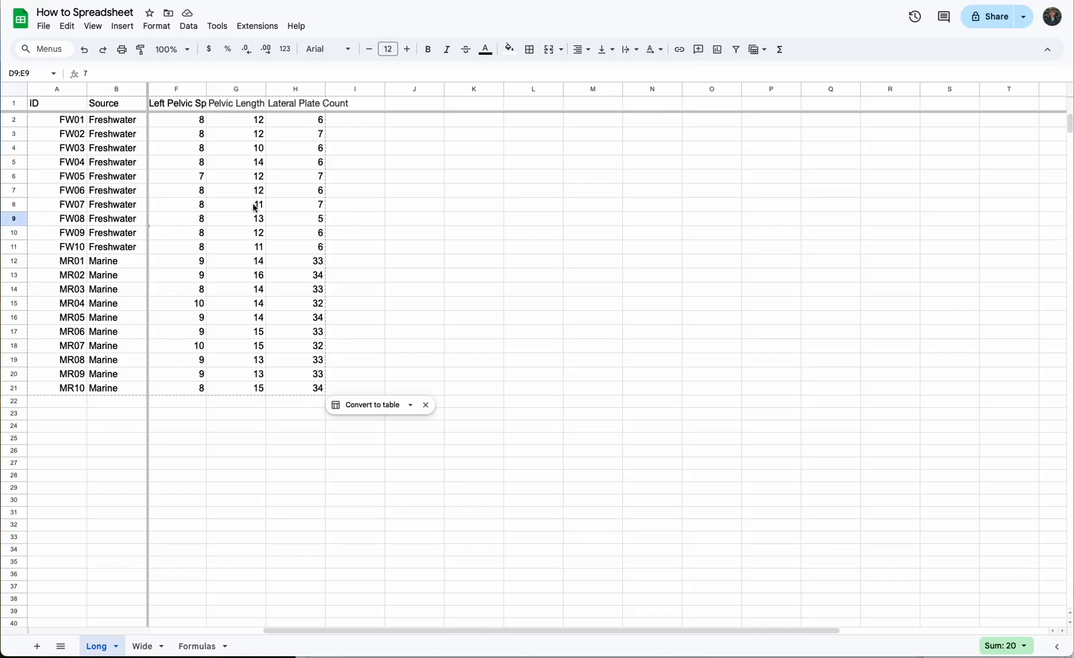
scroll(254, 208, left, 3)
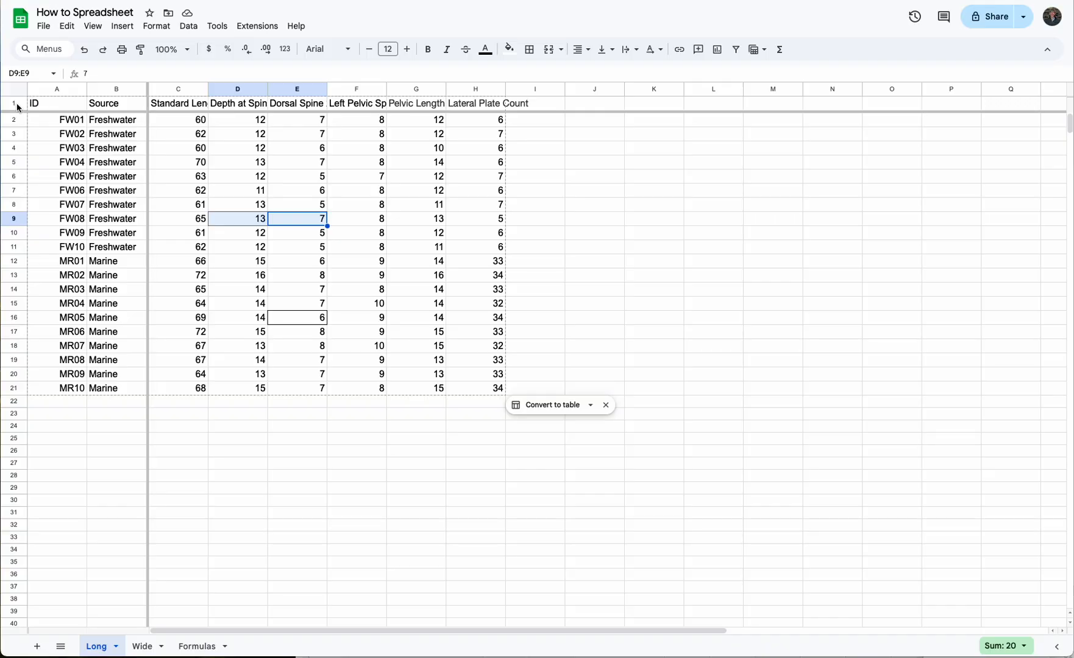
click(698, 291)
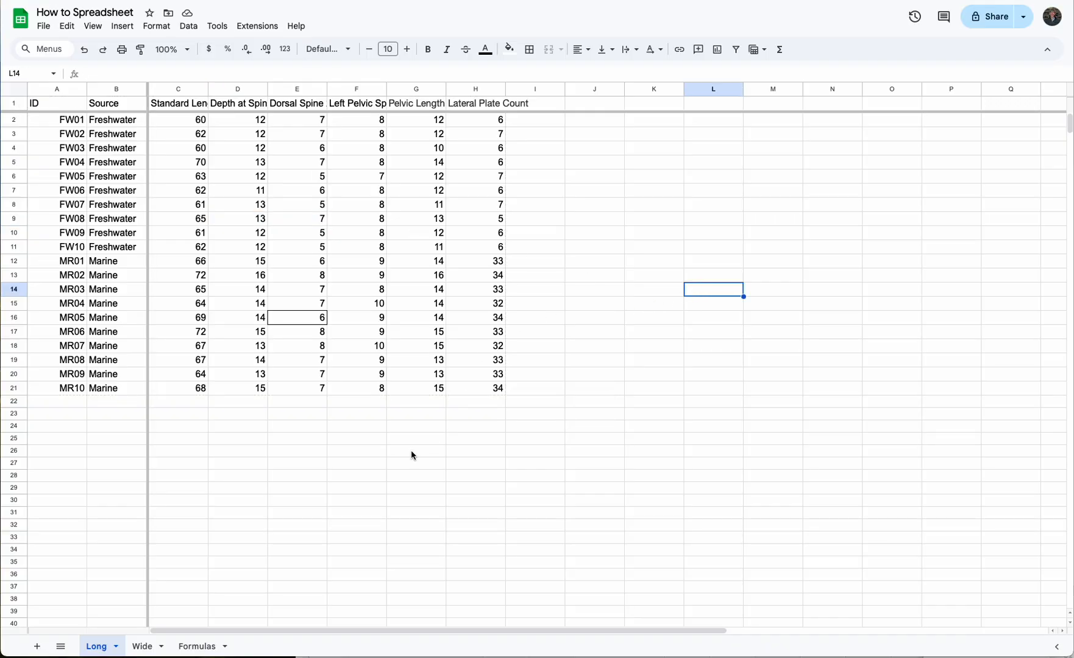
- Select cells E23, D9 and G17 in turn to examine how column letters and row numbers identify a cell
click(285, 416)
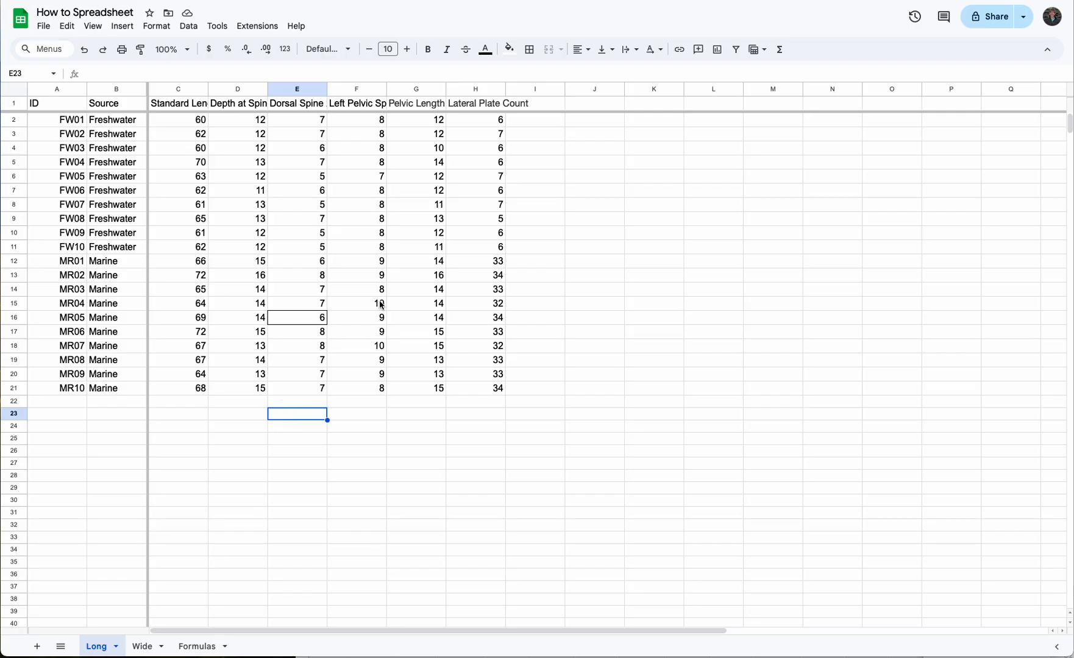
click(256, 222)
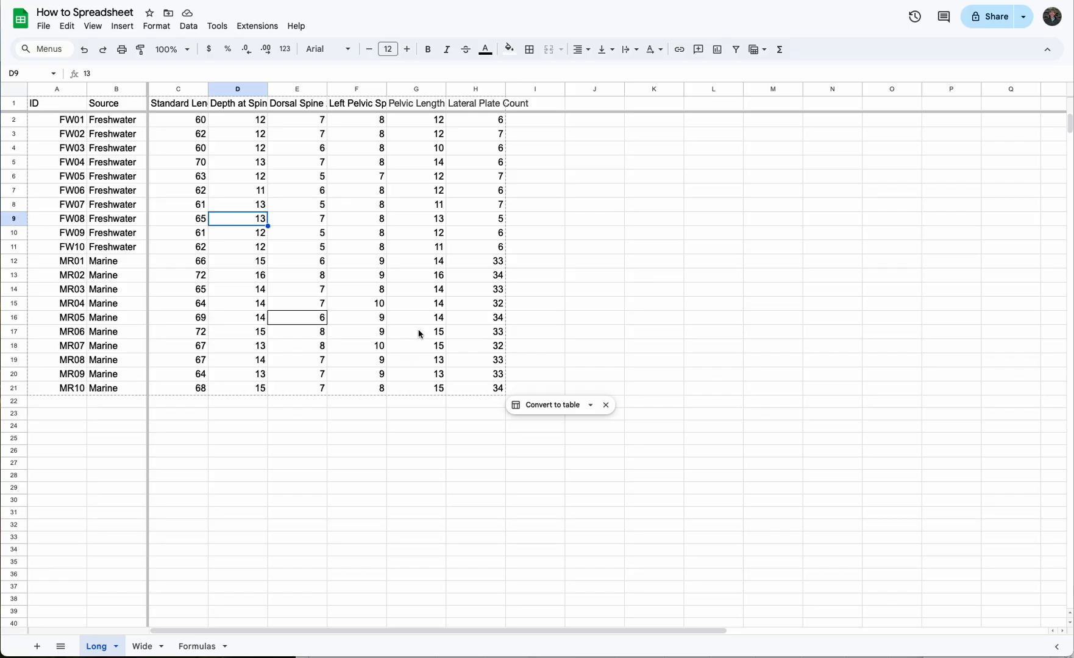
click(435, 334)
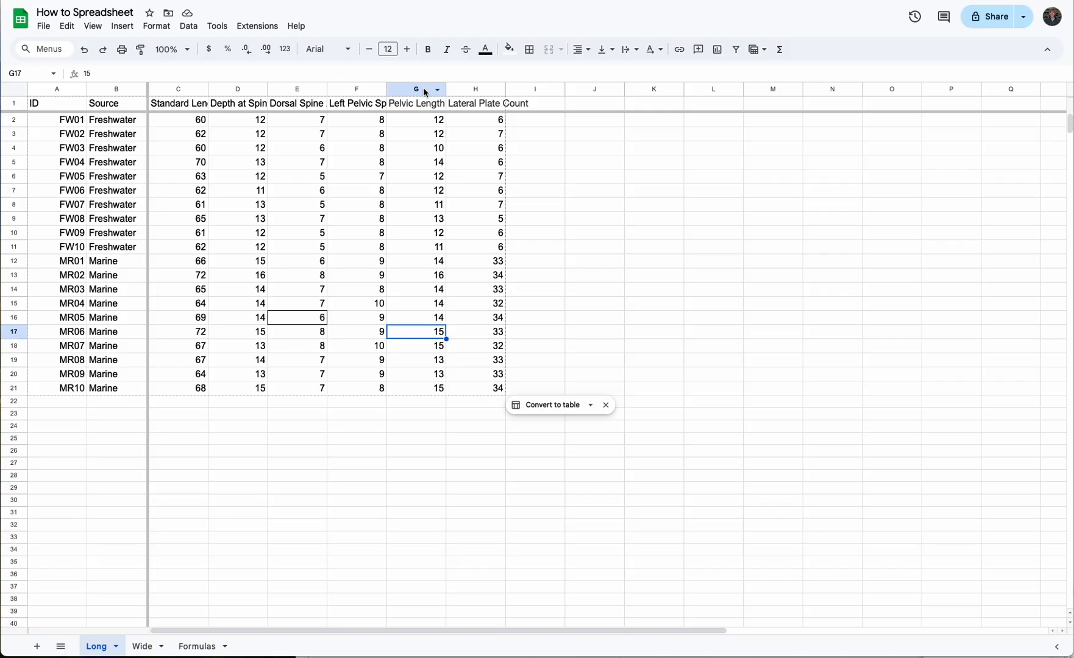
- Select the range C4:H4 in the FW03 row and note its reference in cell J4 as c4:h
click(195, 148)
drag(195, 148, 488, 157)
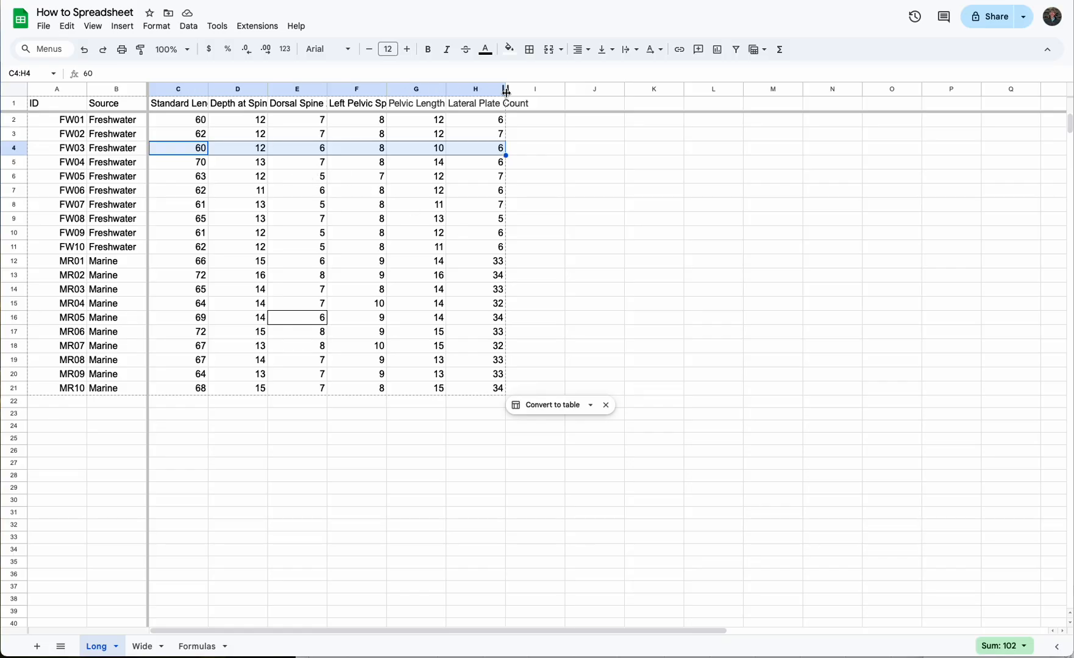
click(607, 152)
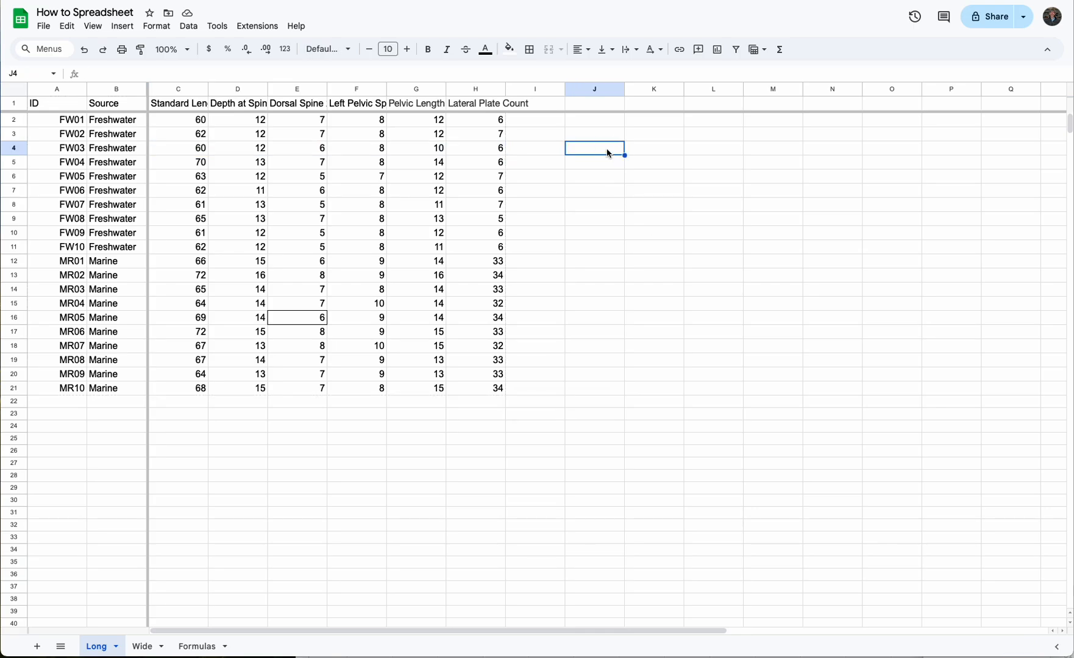
text(c4:h4)
key(BackSpace)
click(638, 246)
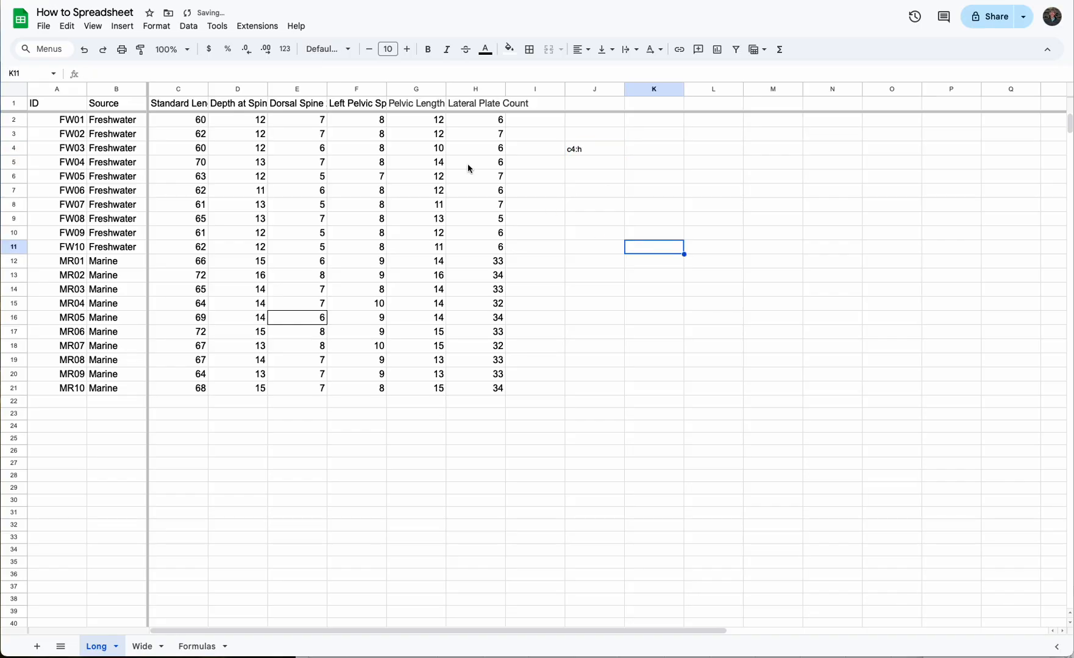
- Select the range D3:D17 in the Depth at Spine 2 column and enter its reference d3:d17 in cell J6
drag(257, 134, 252, 332)
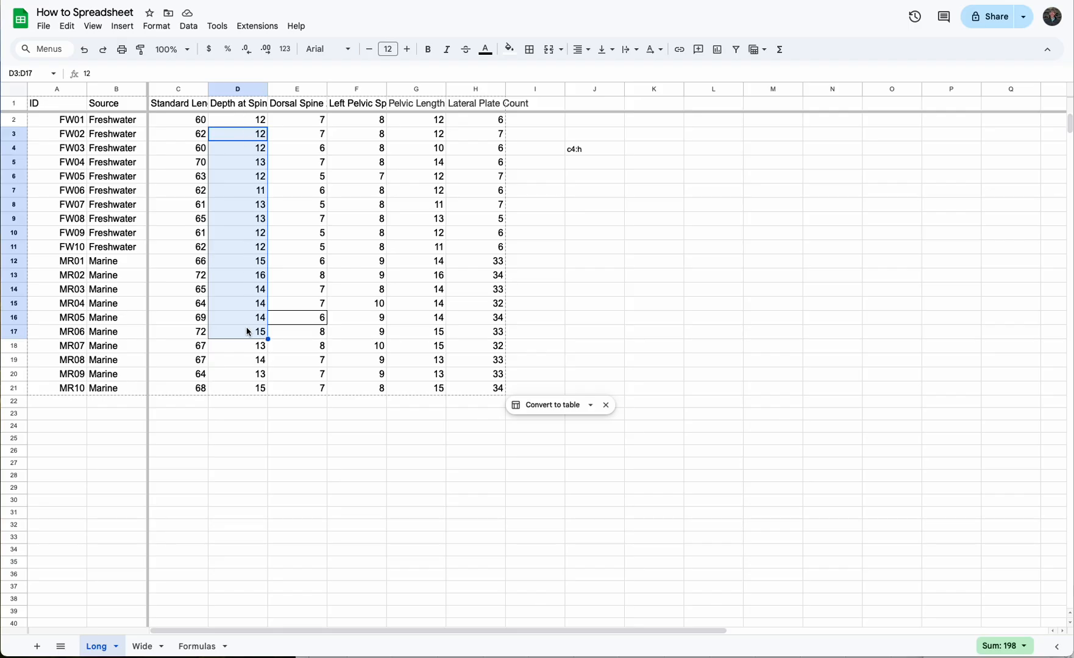
click(588, 179)
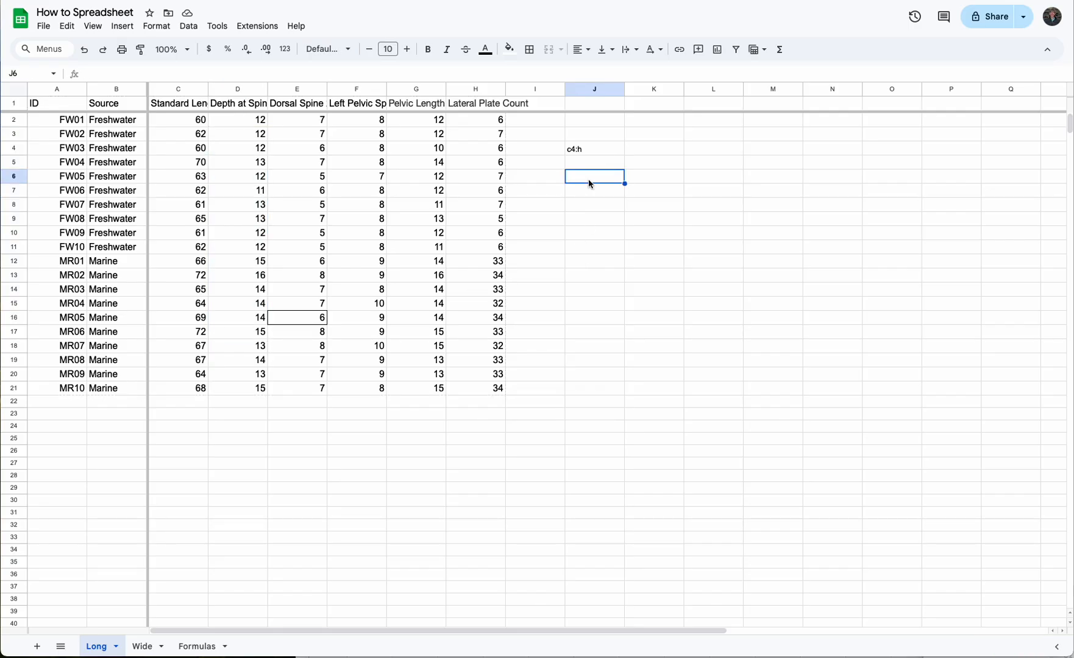
text(d3:d17)
key(Return)
- Delete the range notes from cells J4 and J6
click(587, 149)
key(Delete)
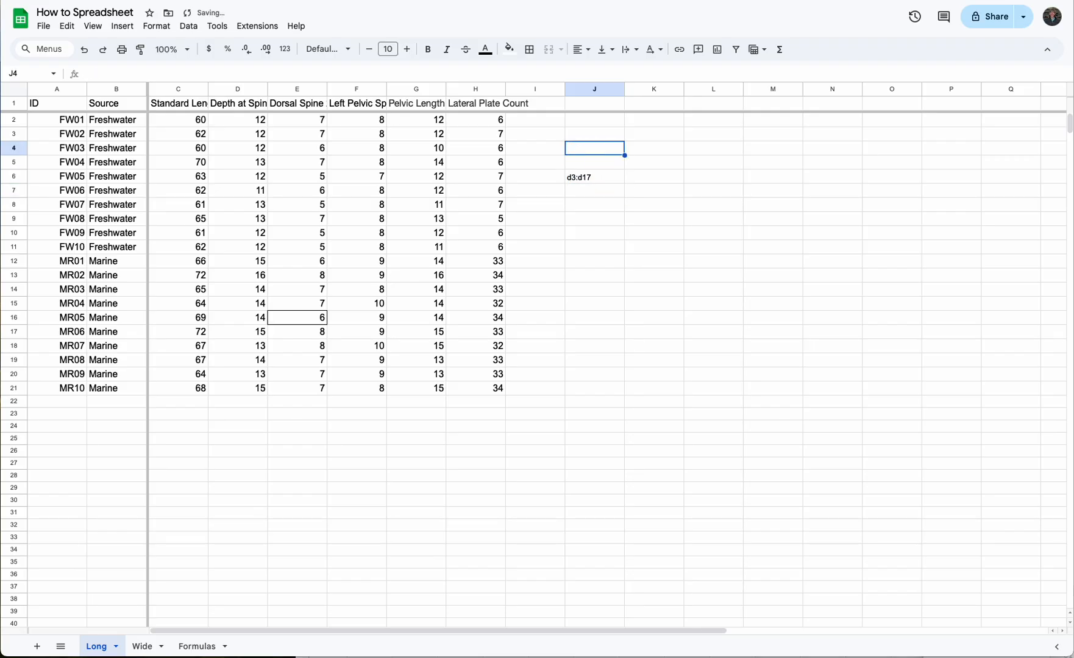
click(597, 178)
key(Delete)
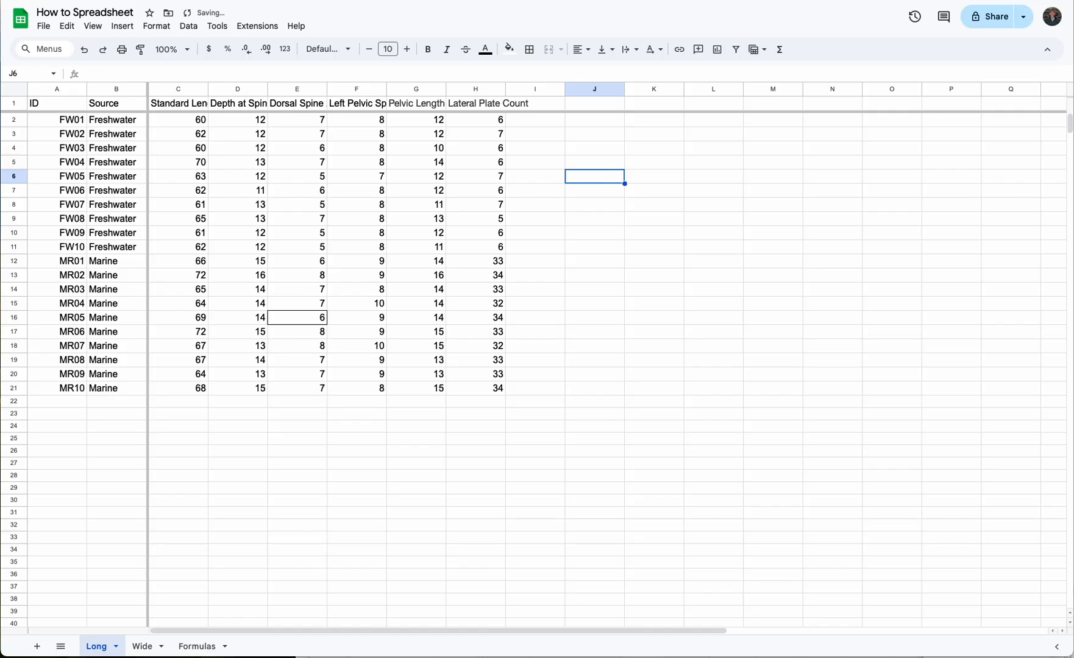
click(619, 240)
- Select the multi-row, multi-column range D5:H13 and enter its reference d5:h13 in cell J7
click(197, 164)
drag(197, 163, 486, 286)
click(325, 247)
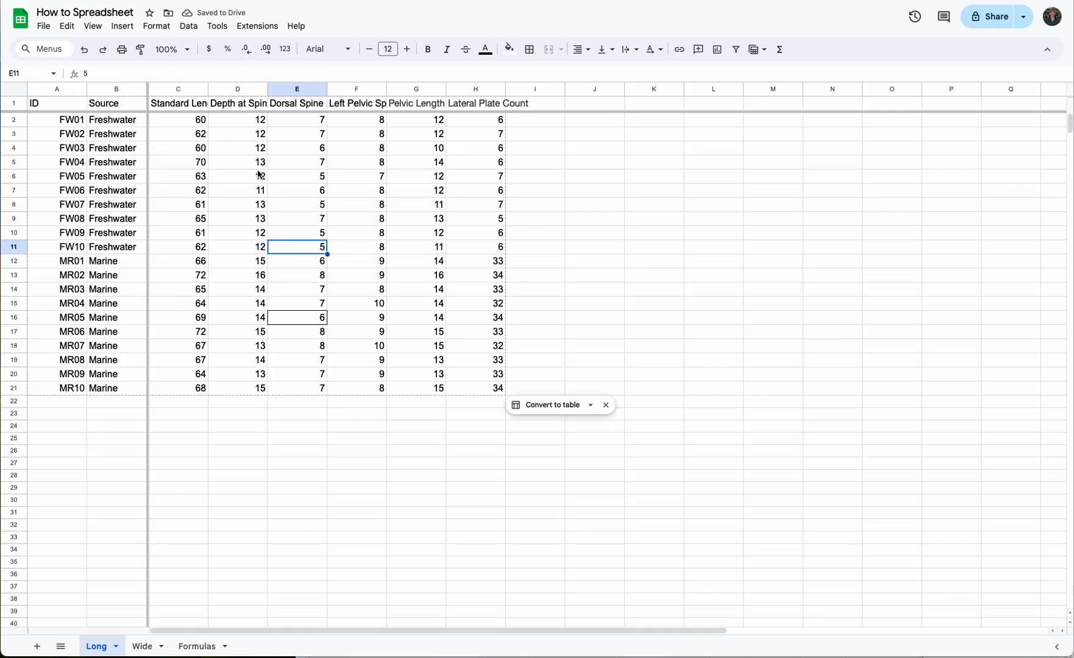
drag(261, 163, 500, 278)
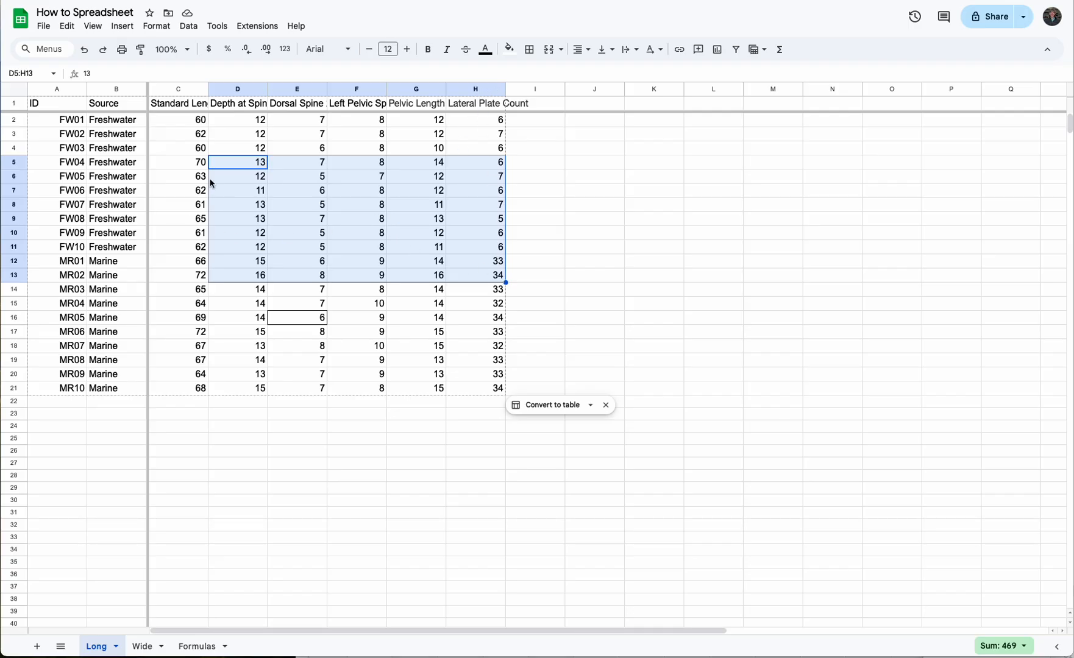
click(600, 192)
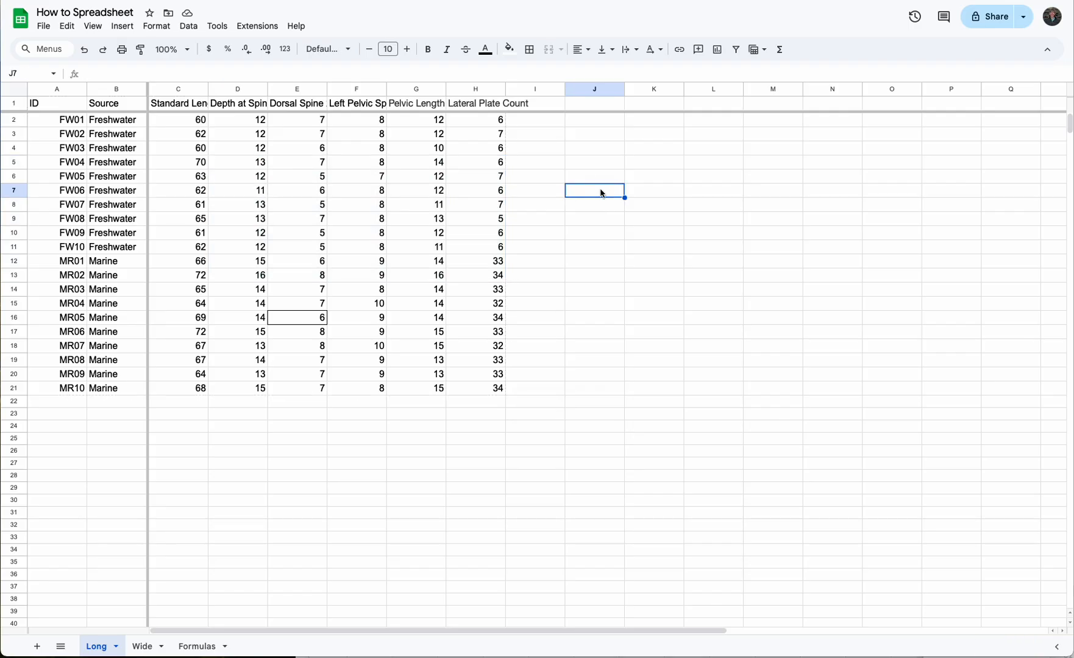
text(d5:h13)
key(Return)
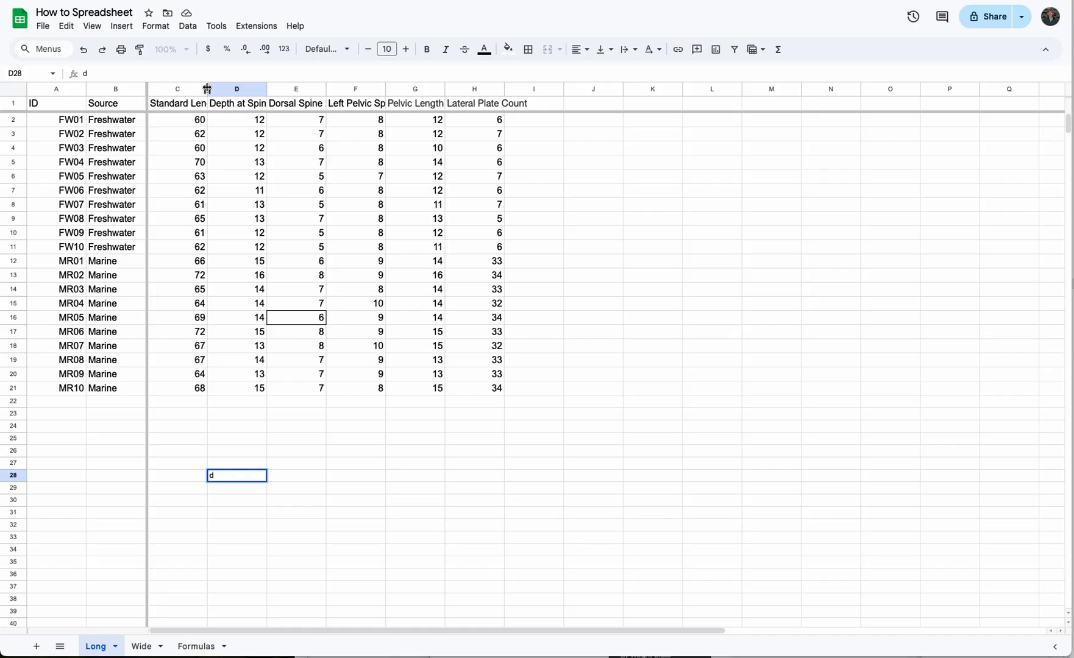
- Widen columns C to F together to an equal width that fits their full headers
mouse_move(208, 88)
mouse_down()
mouse_move(305, 88)
mouse_move(211, 89)
mouse_up()
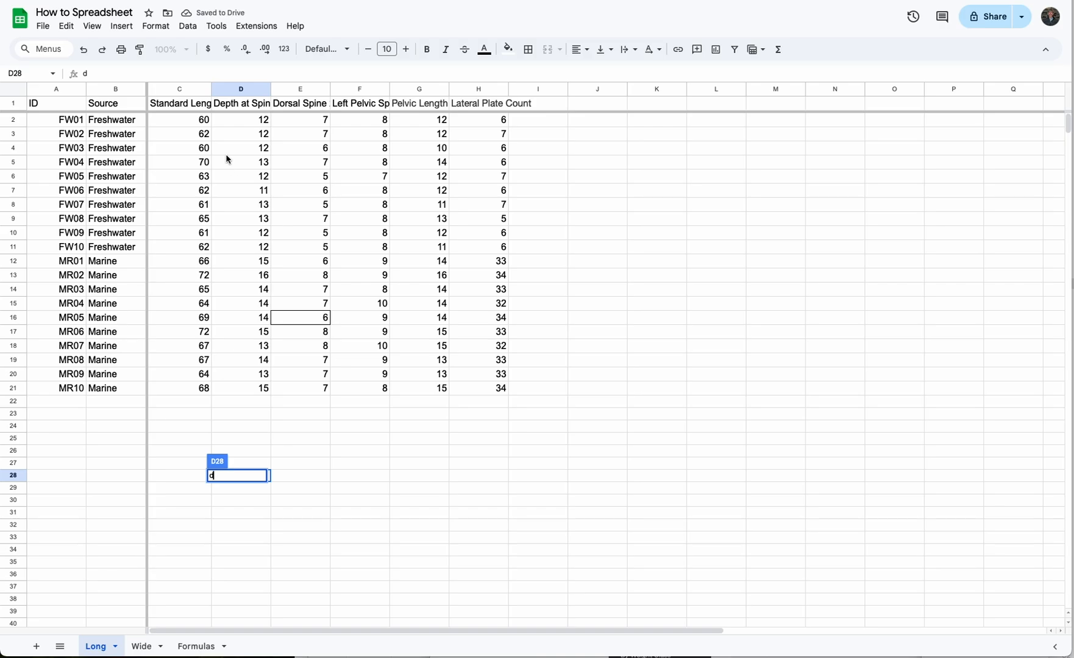
drag(169, 90, 346, 88)
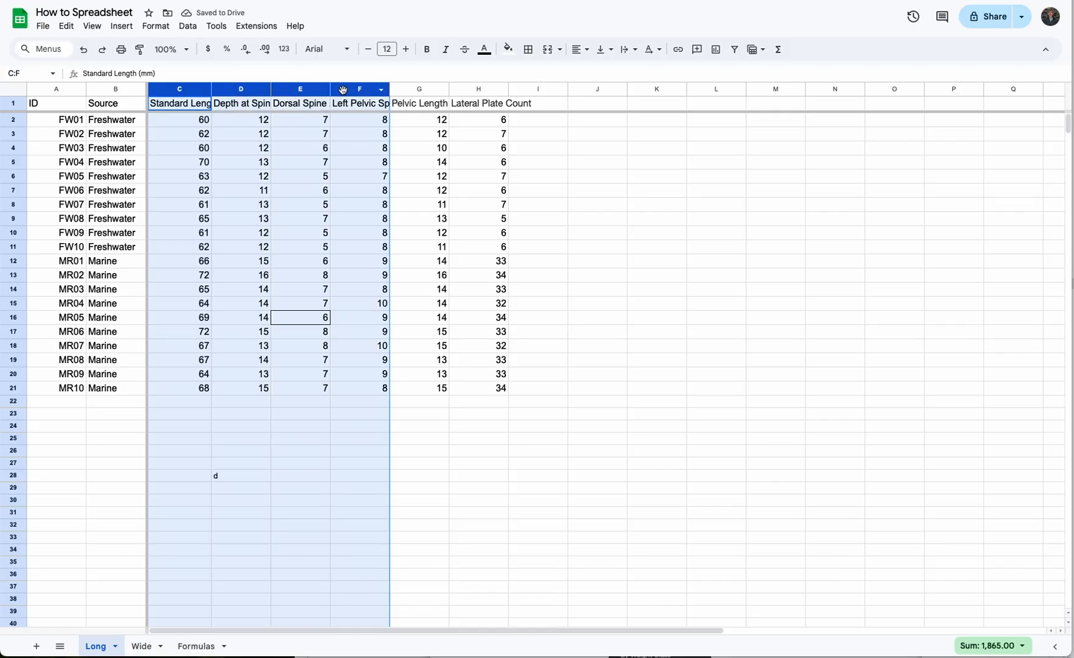
drag(330, 90, 449, 90)
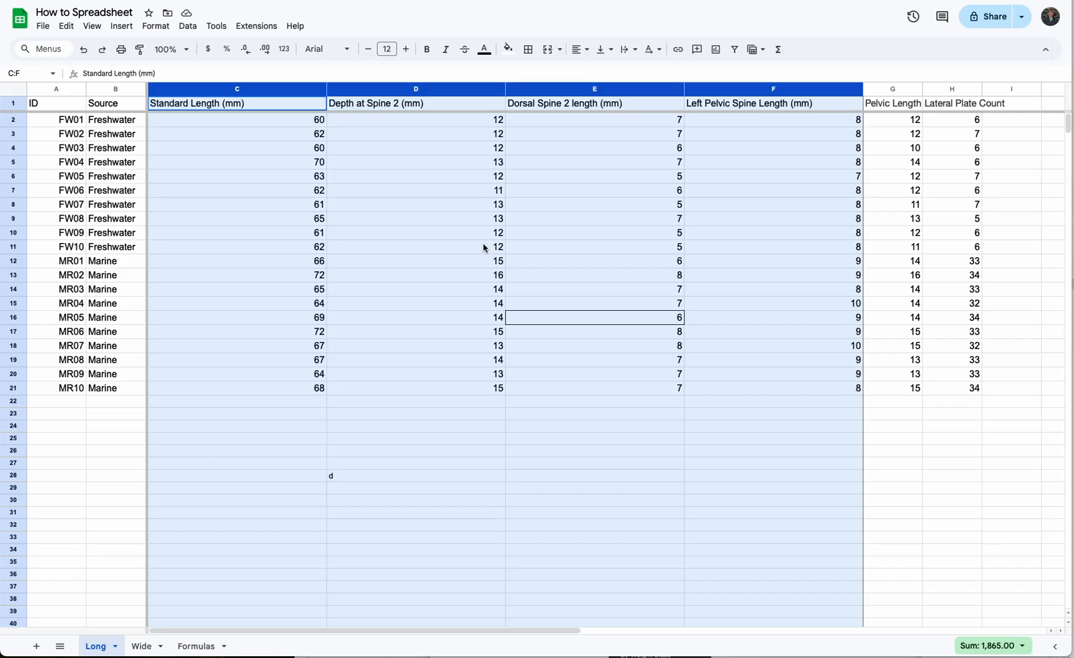
- Fit the width of the Standard Length column automatically to its content
click(302, 149)
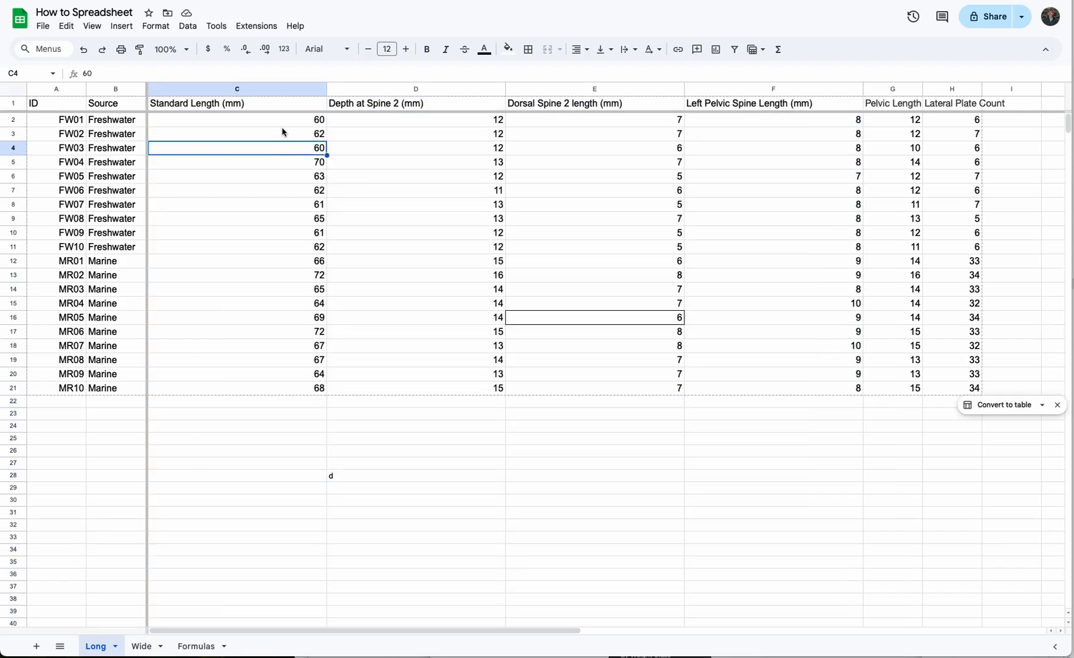
click(279, 88)
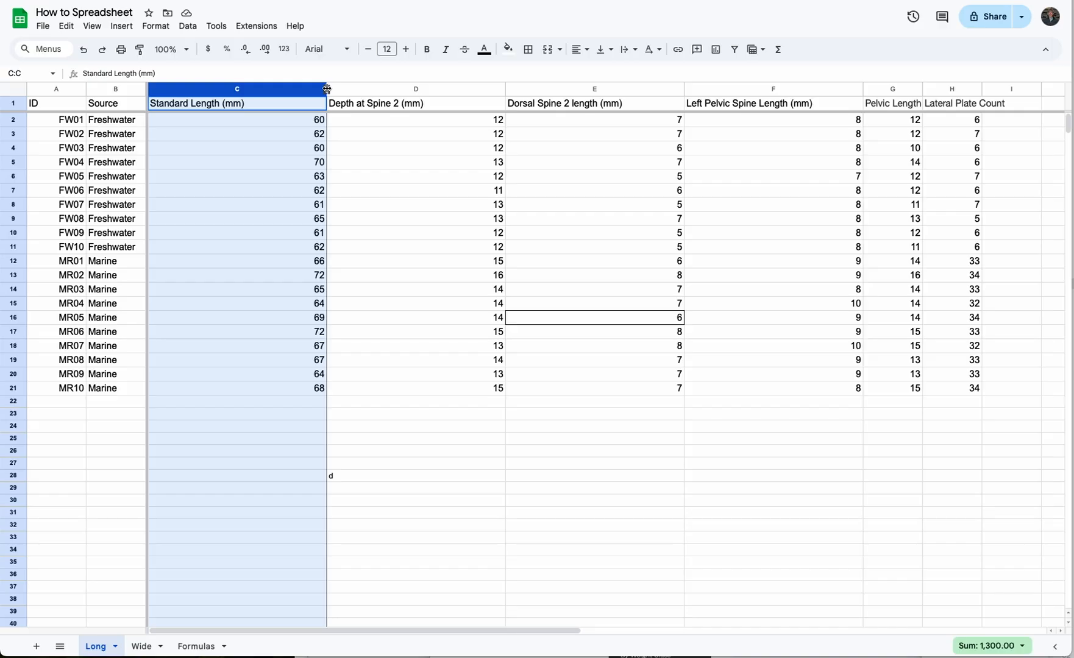
double_click(327, 89)
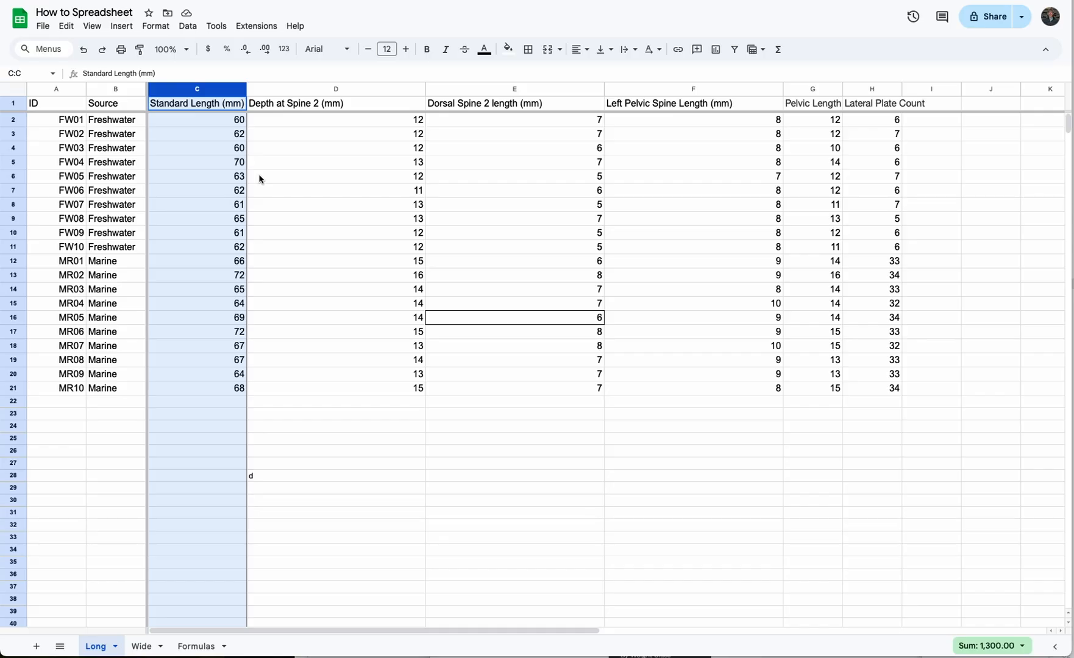
- Try to fit the widths of columns C to H to their content all at once
click(274, 91)
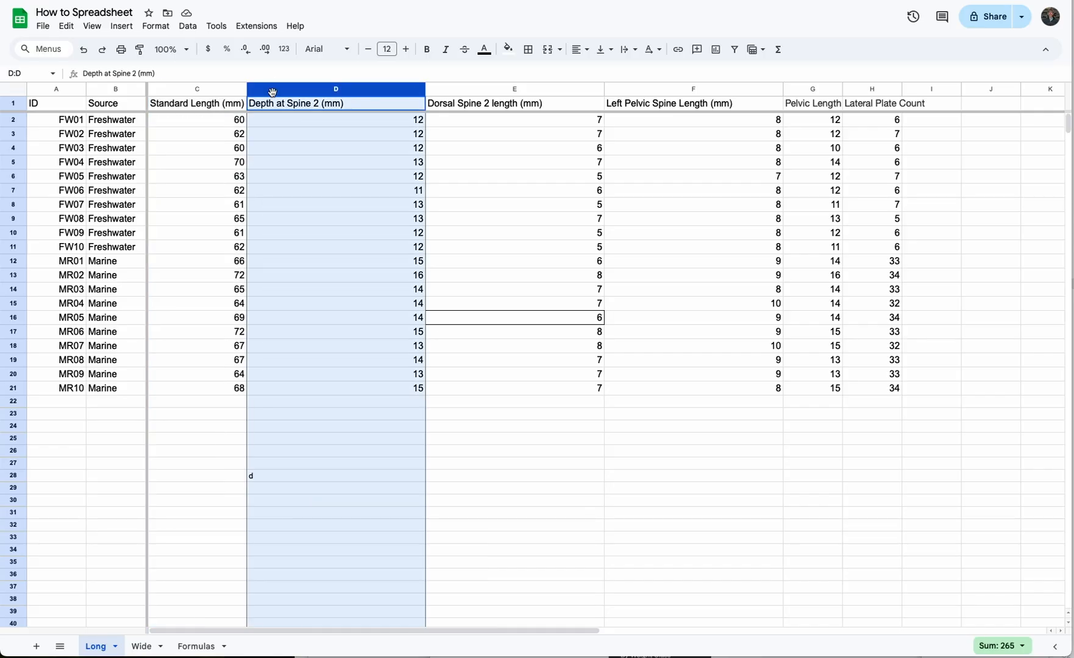
click(230, 90)
drag(230, 90, 903, 101)
click(902, 89)
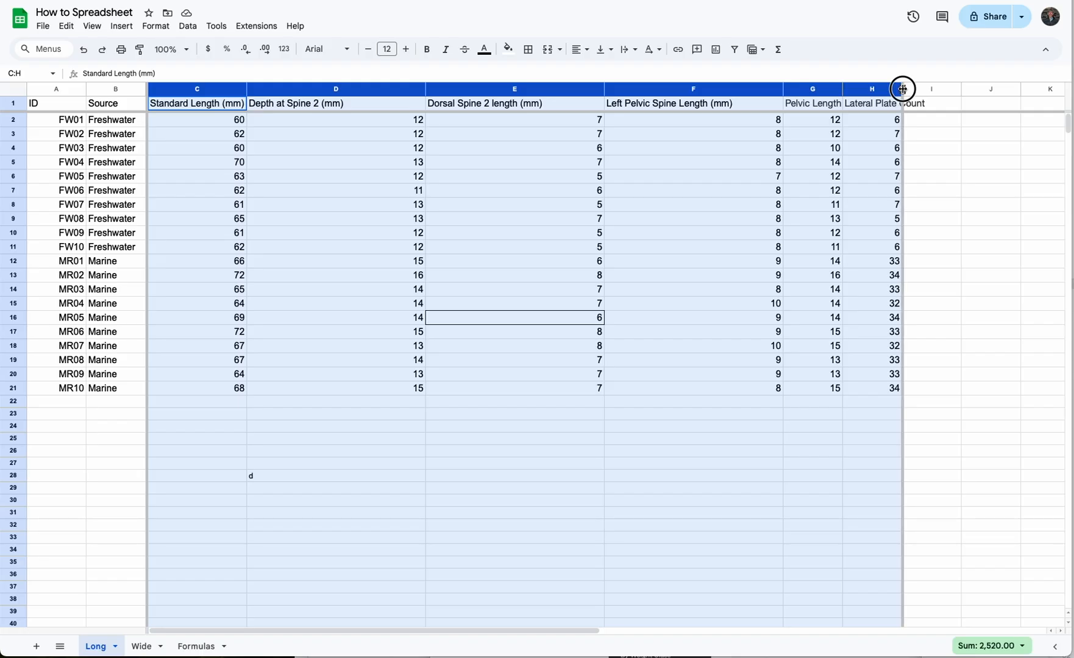
click(902, 89)
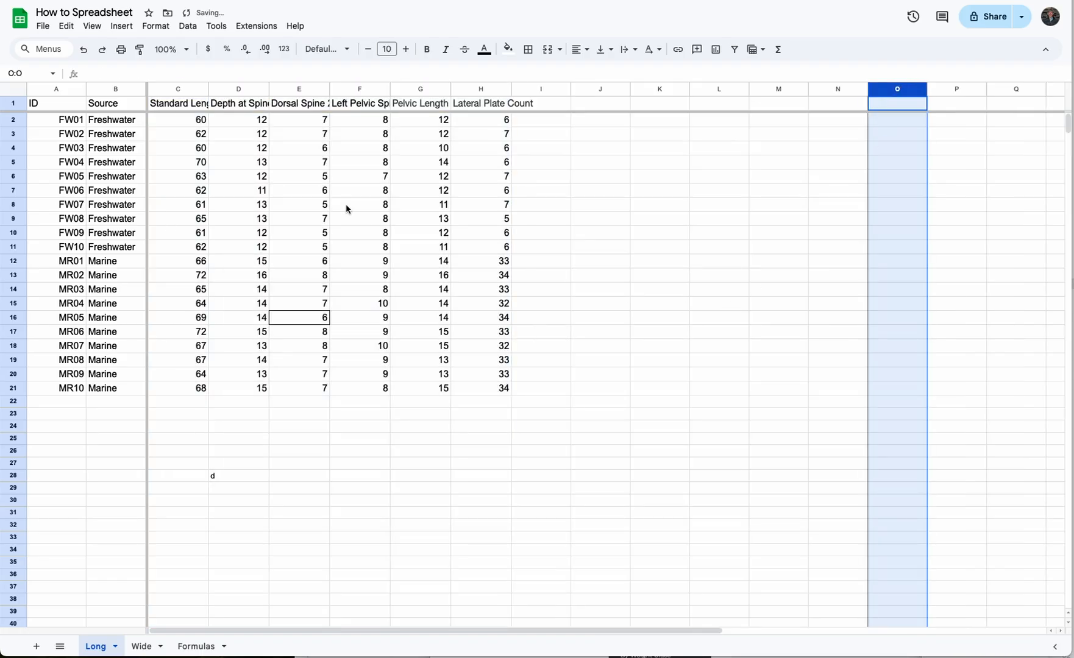
- Fit the widths of columns C to H automatically to their content, and clear the column selection
drag(168, 89, 510, 90)
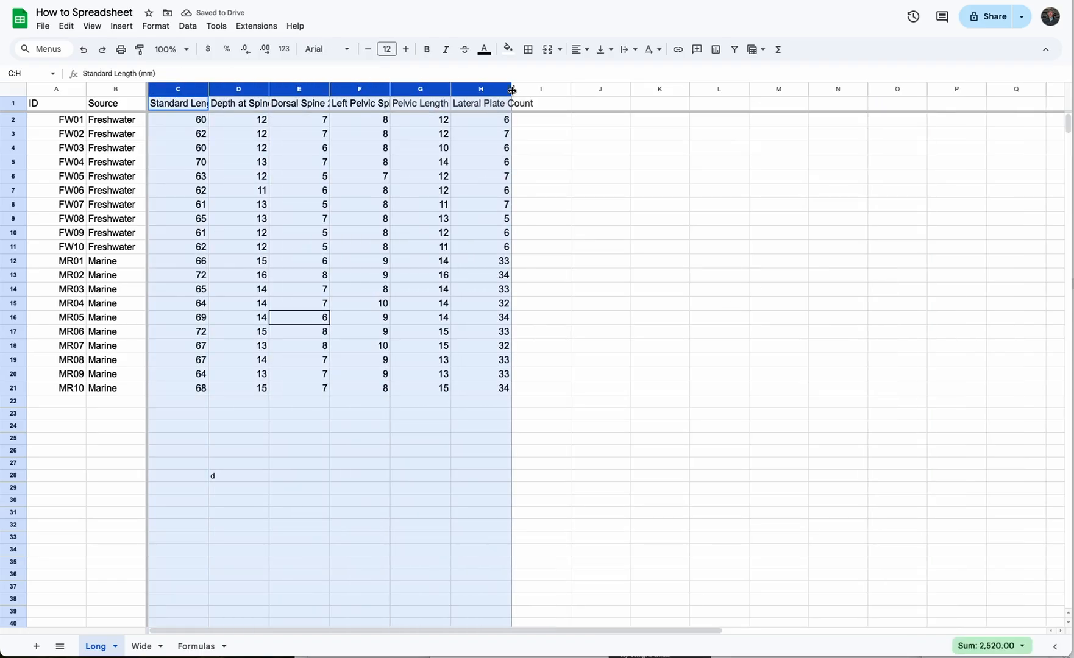
double_click(511, 89)
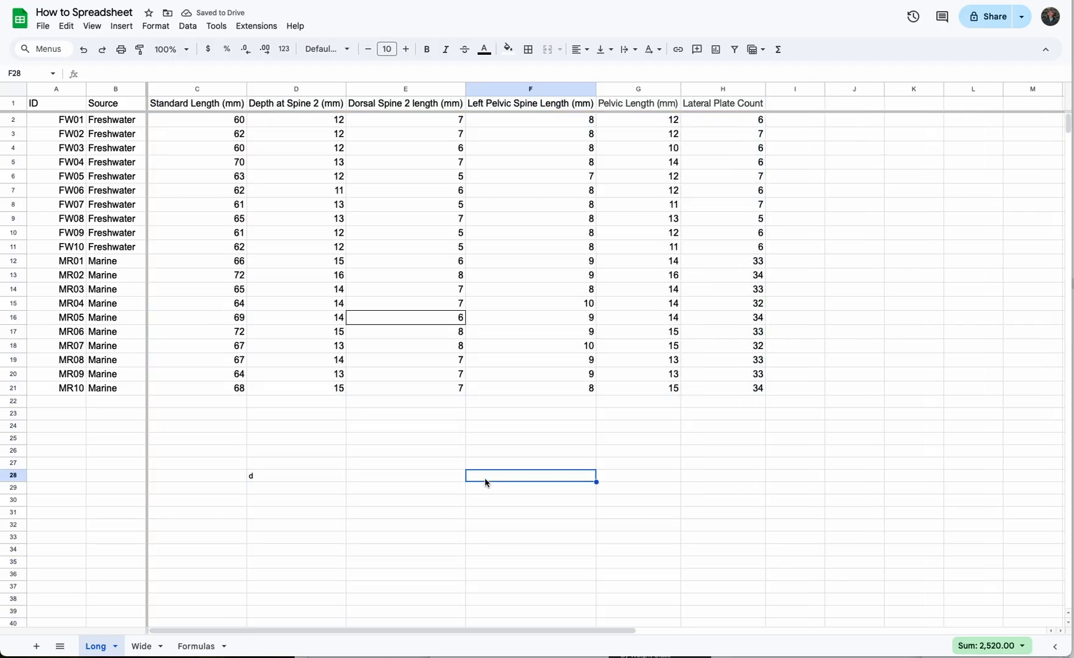
click(485, 480)
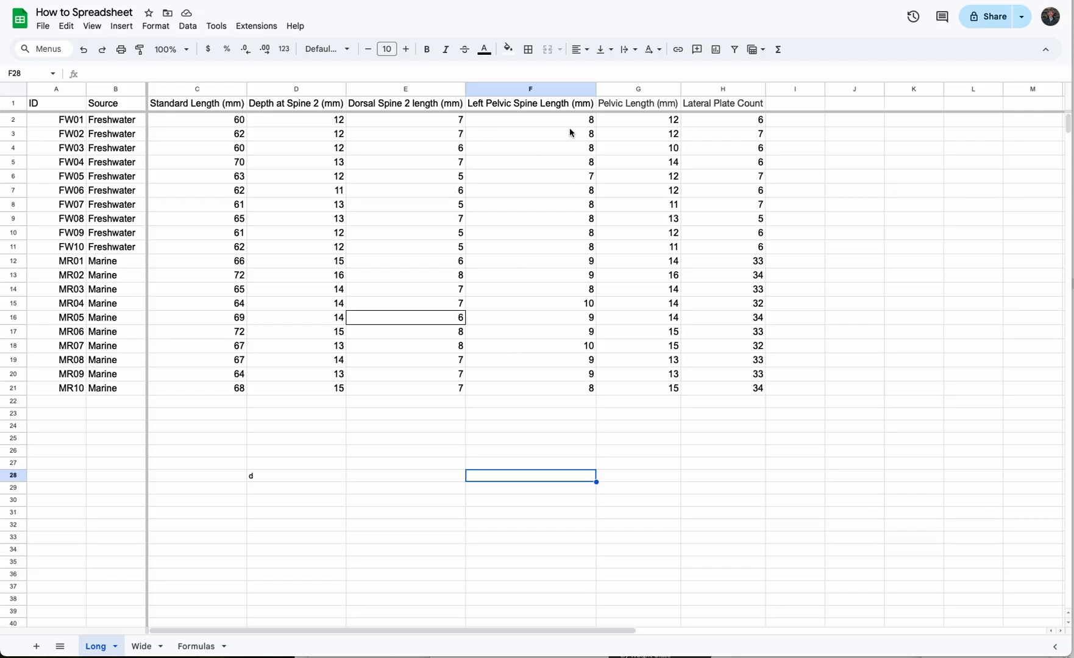
click(573, 194)
click(575, 210)
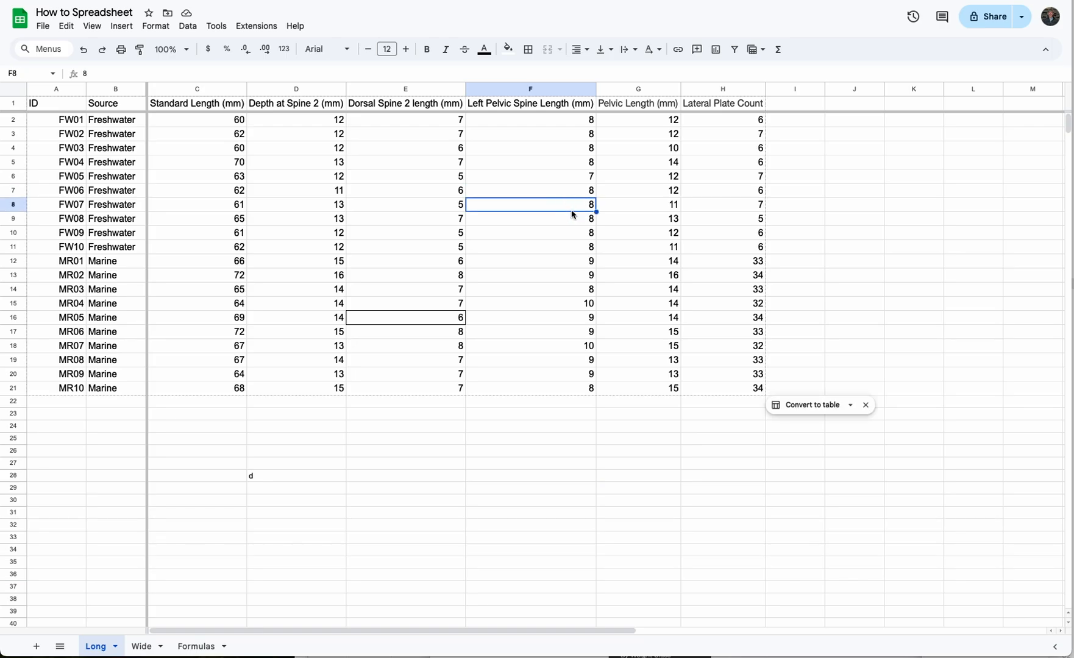
click(572, 268)
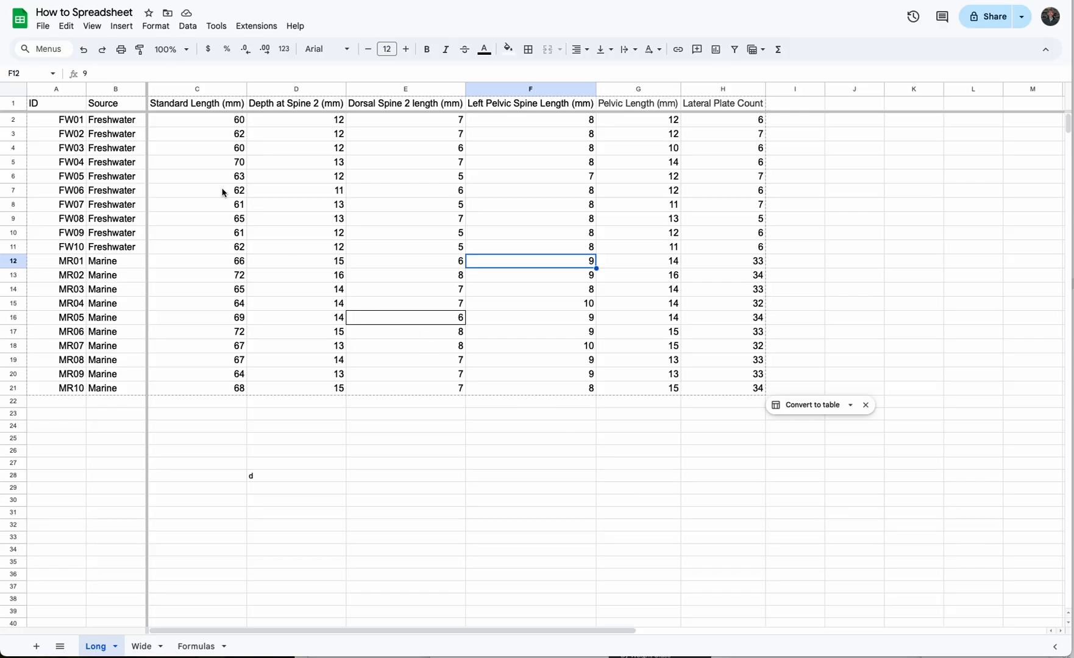
- Increase the height of header row 1 to about twice its size
click(13, 107)
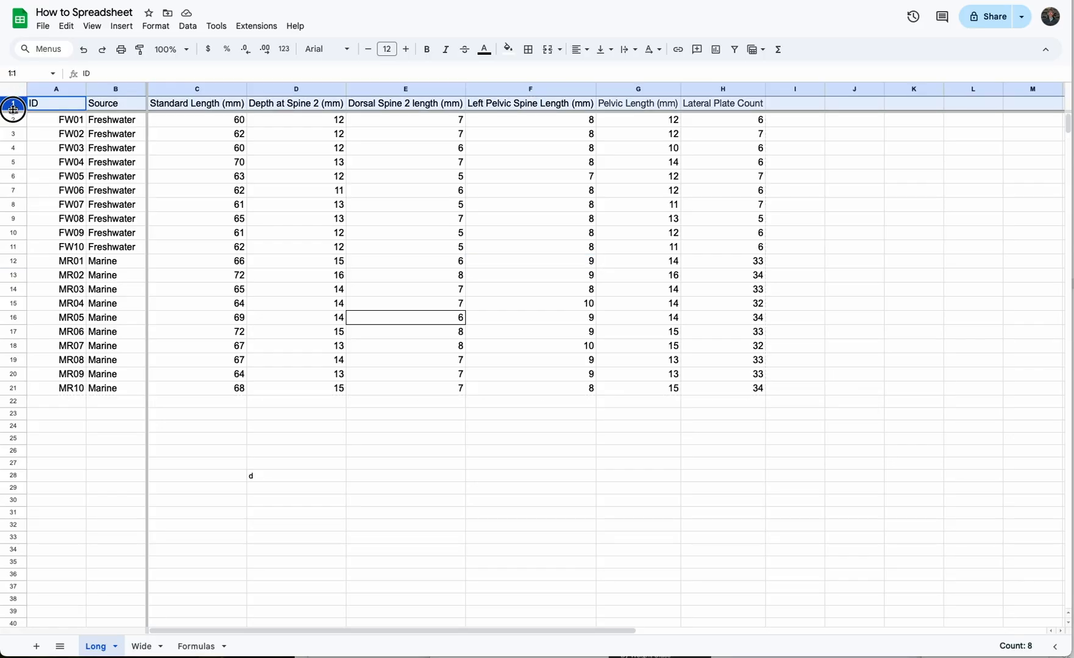
drag(13, 109, 13, 127)
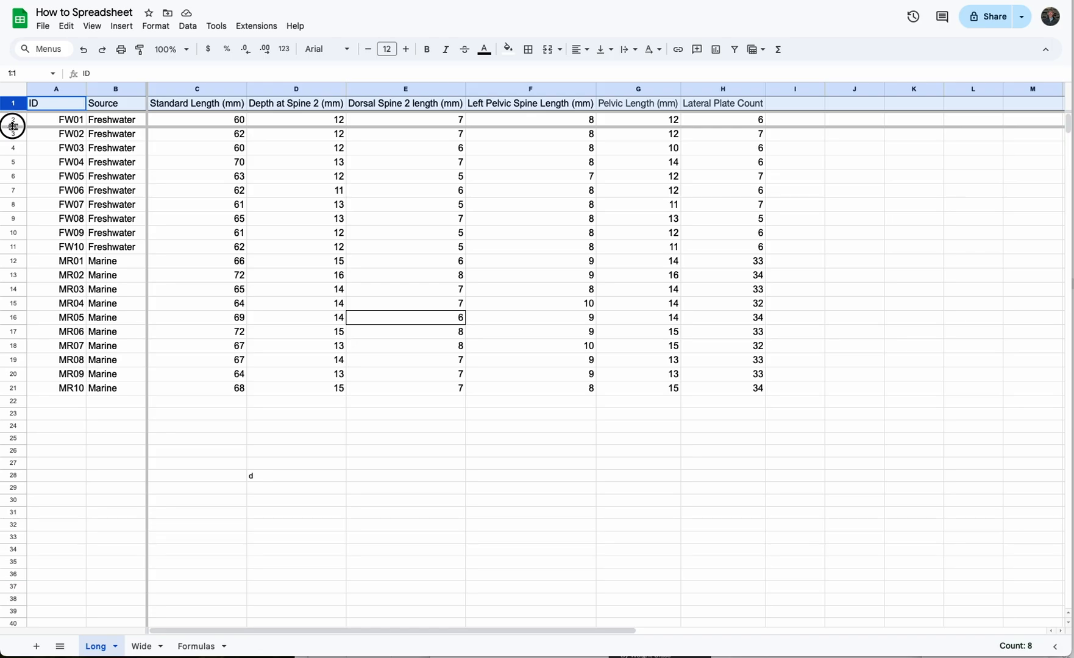
drag(13, 126, 12, 126)
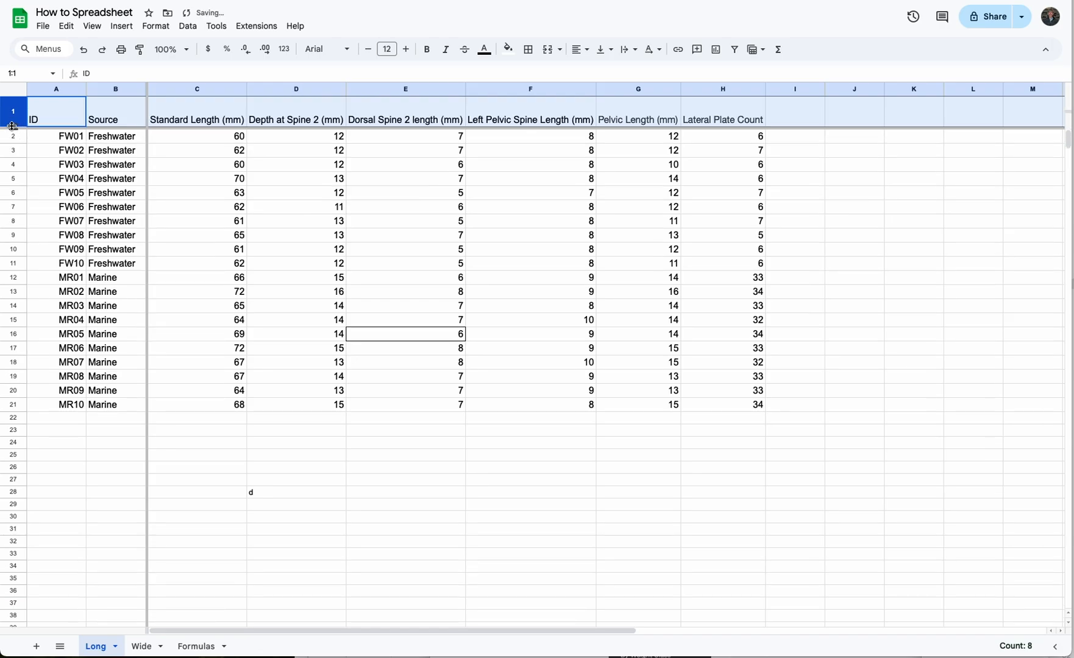
- Turn on text wrapping for the Standard Length header in C1 and narrow column C so the header takes two lines
click(209, 110)
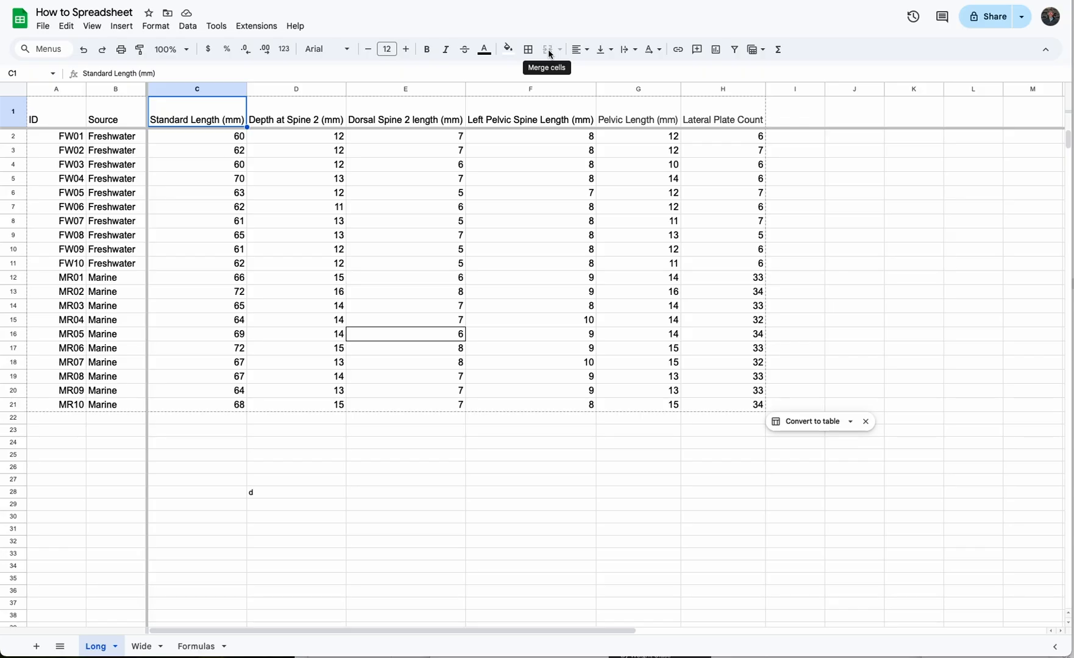
click(632, 51)
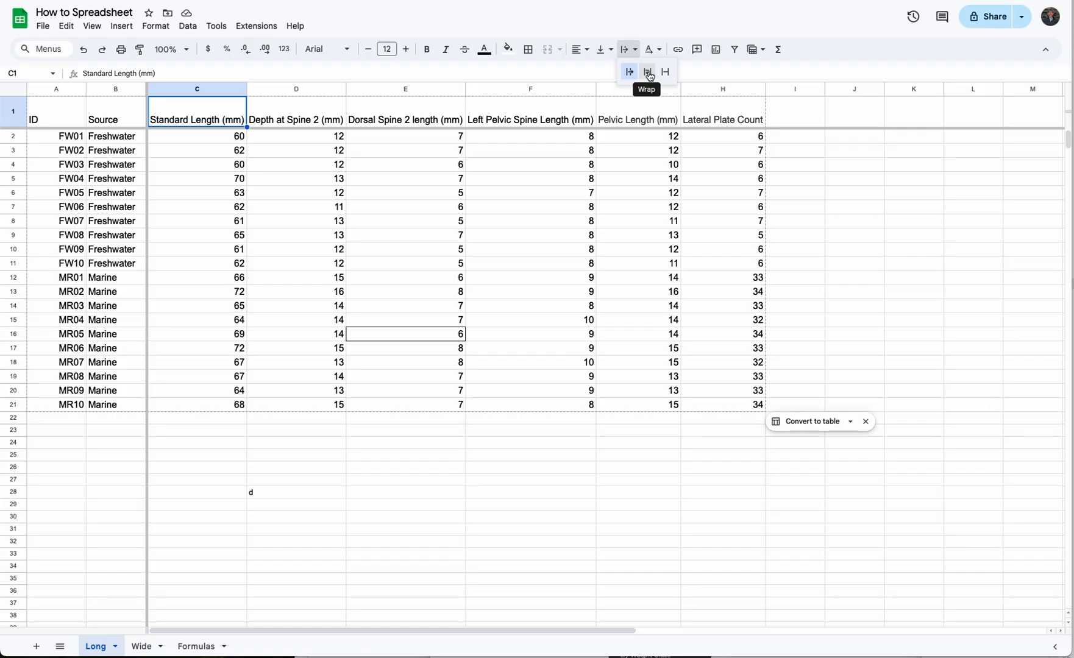
click(649, 73)
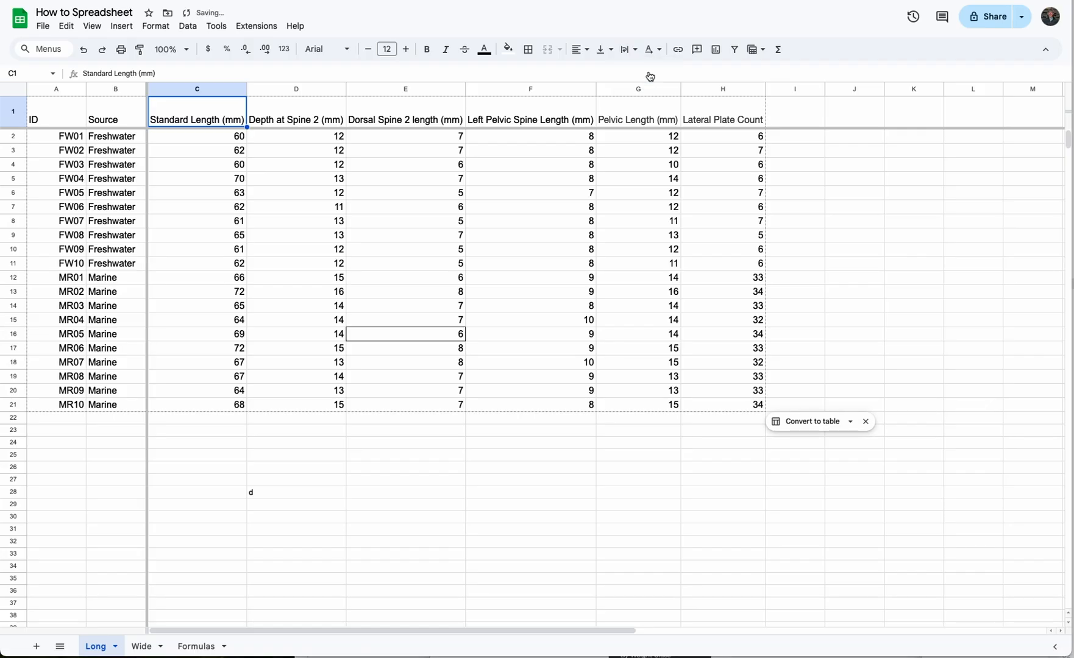
drag(247, 85, 206, 90)
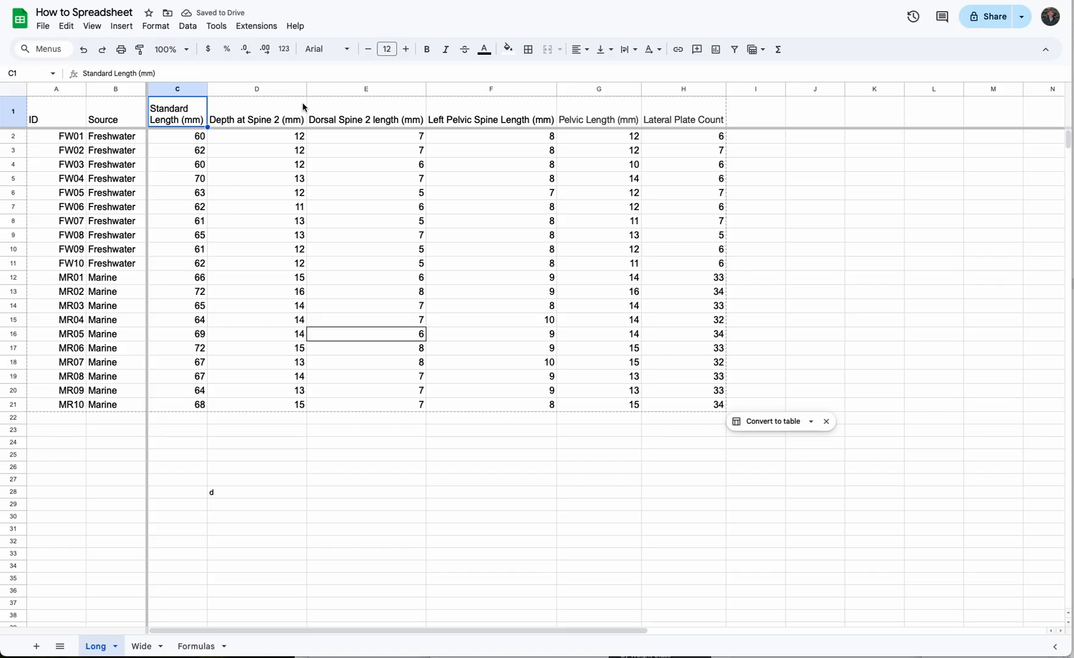
- Turn on text wrapping for the remaining measurement headers in D1:H1
drag(266, 110, 679, 113)
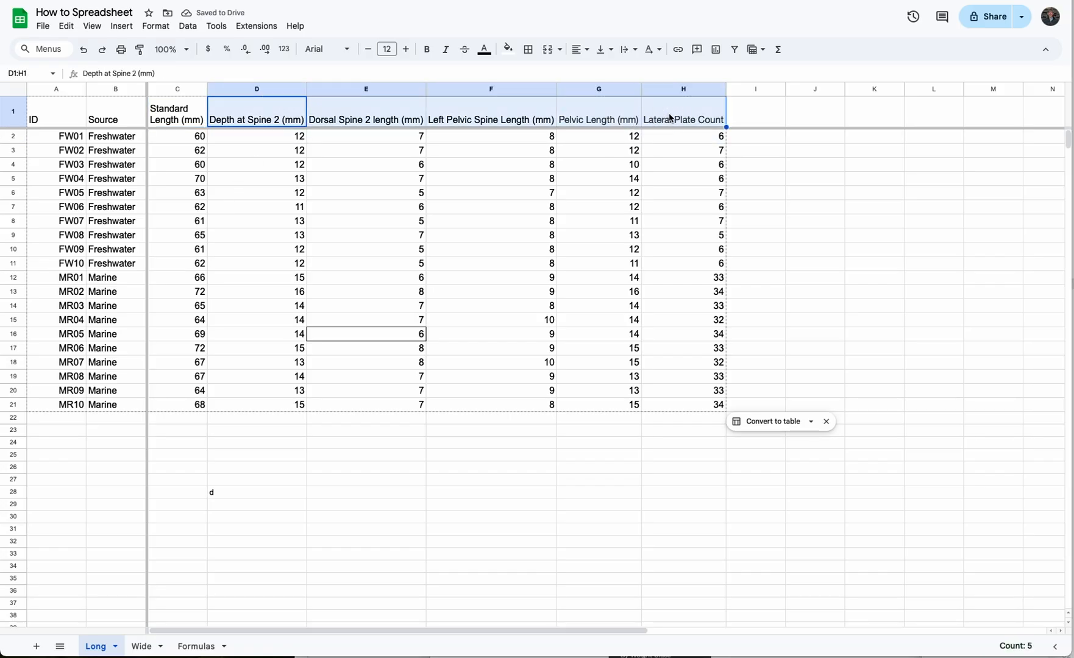
click(637, 53)
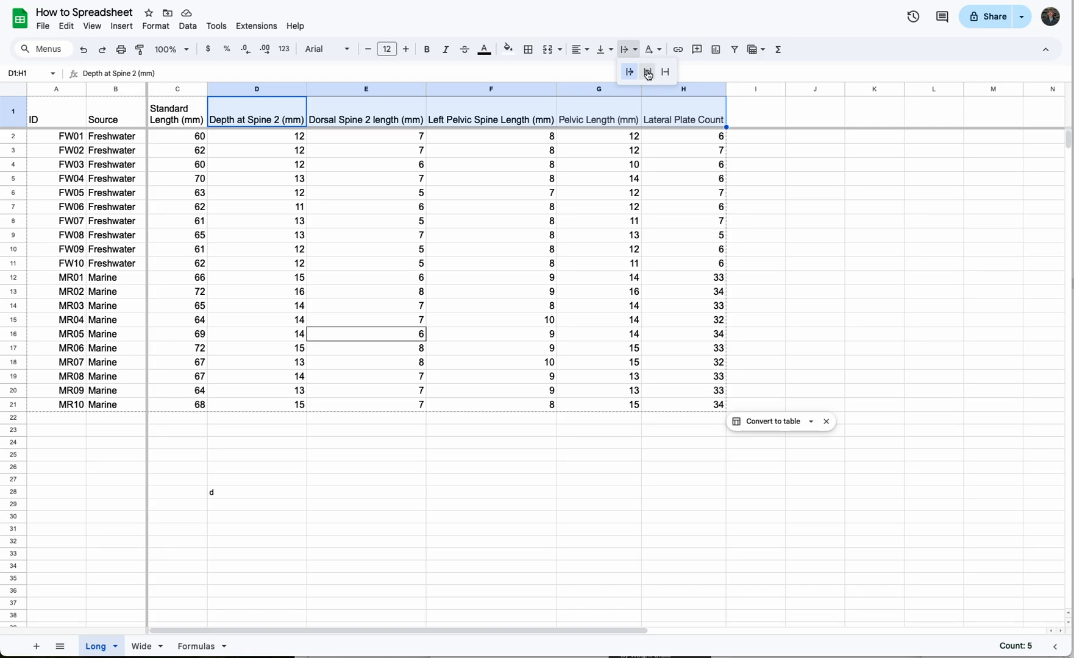
click(648, 72)
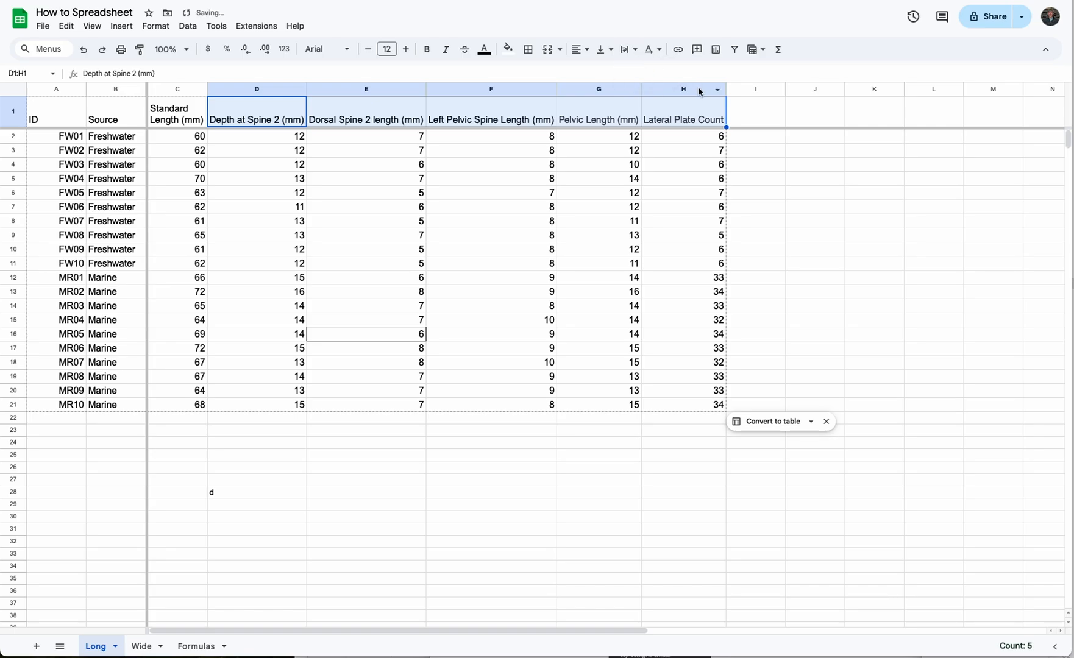
- Narrow columns C to H together to one equal width and heighten row 1 until every wrapped header fits
click(699, 88)
drag(698, 89, 218, 96)
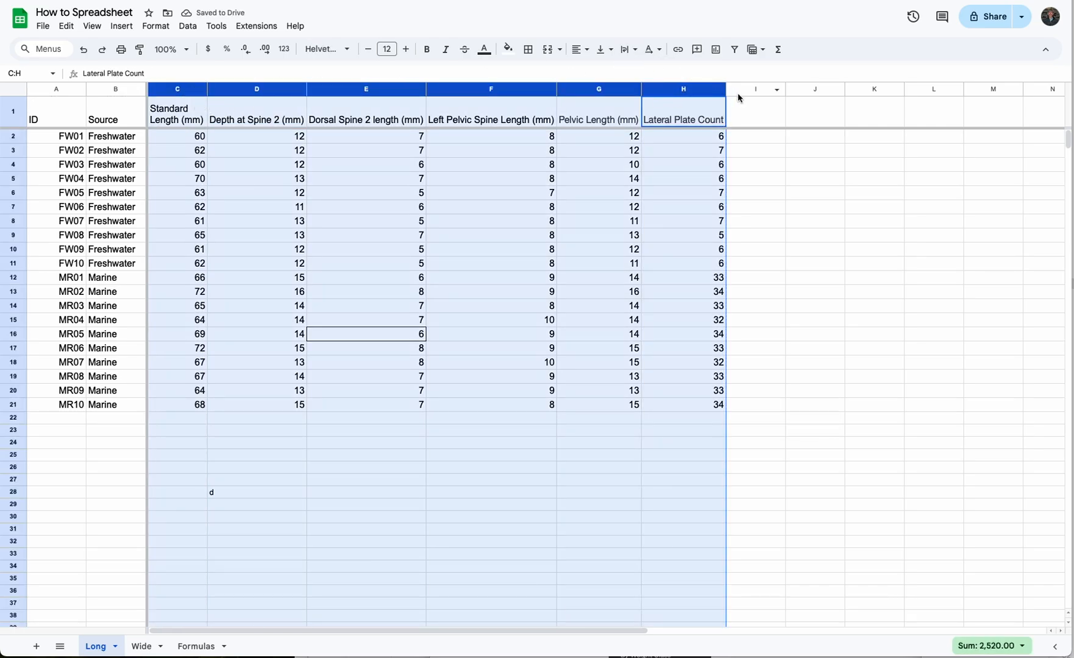
drag(726, 88, 696, 91)
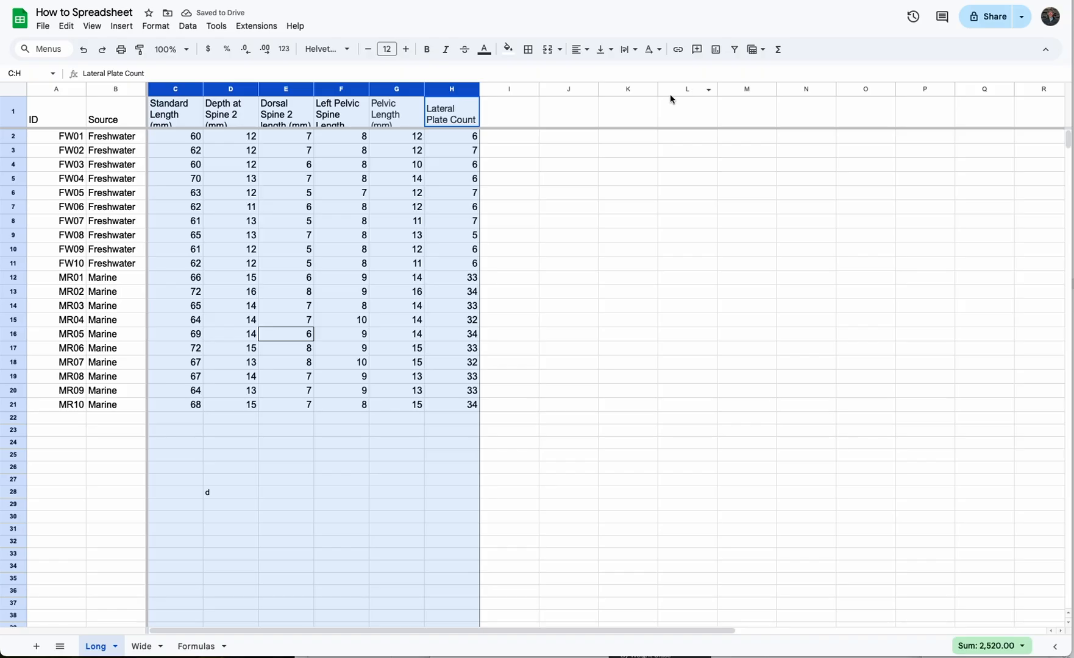
drag(479, 89, 486, 90)
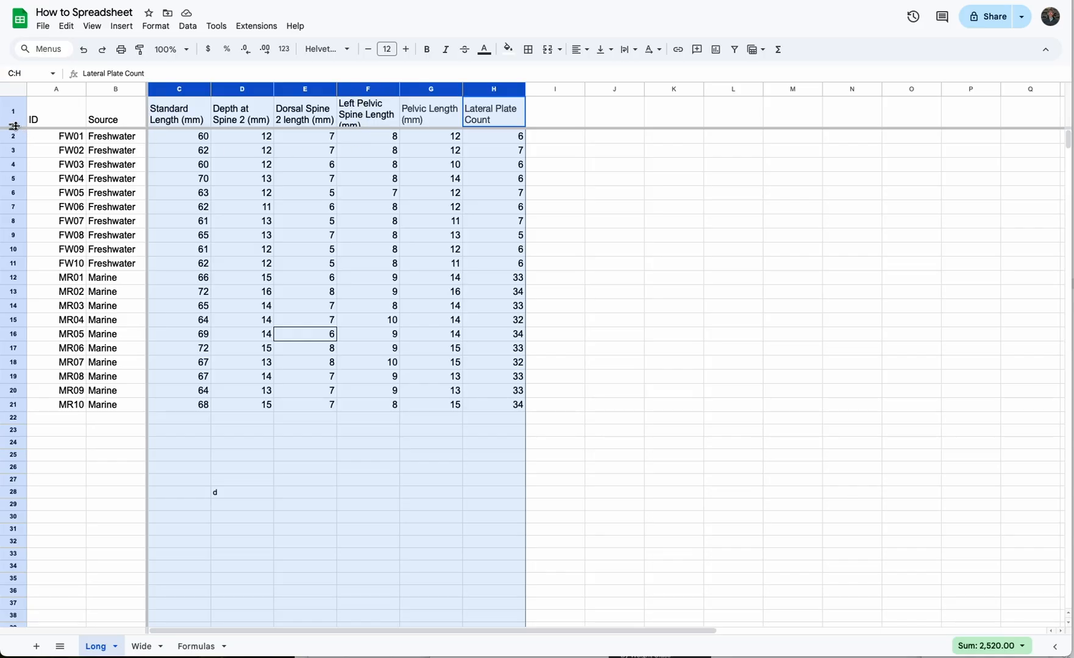
drag(14, 126, 13, 142)
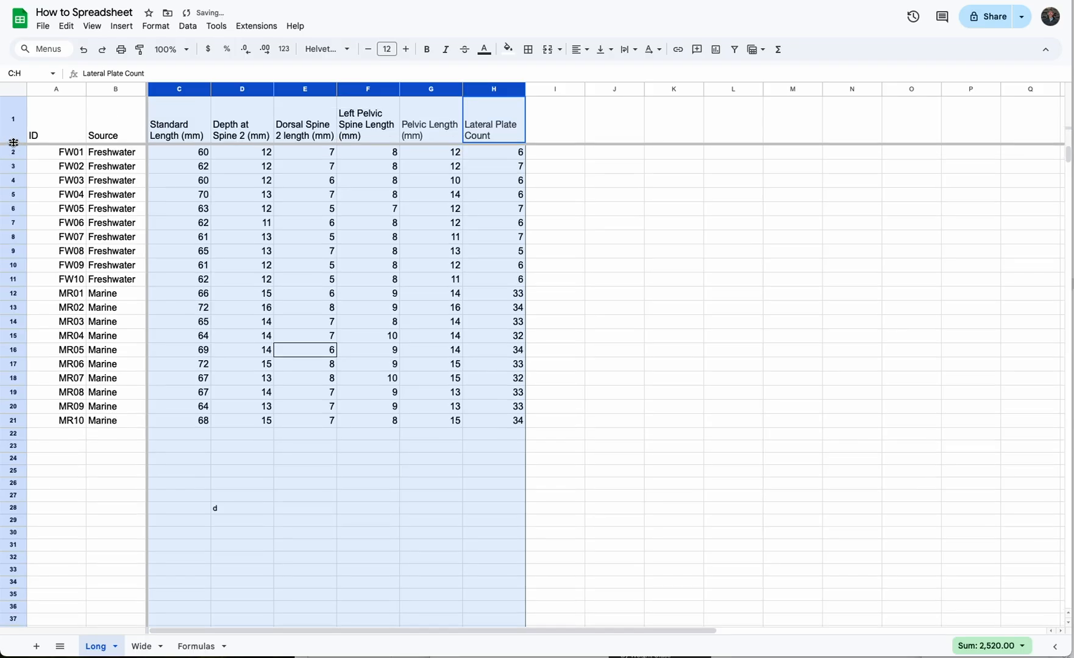
click(633, 281)
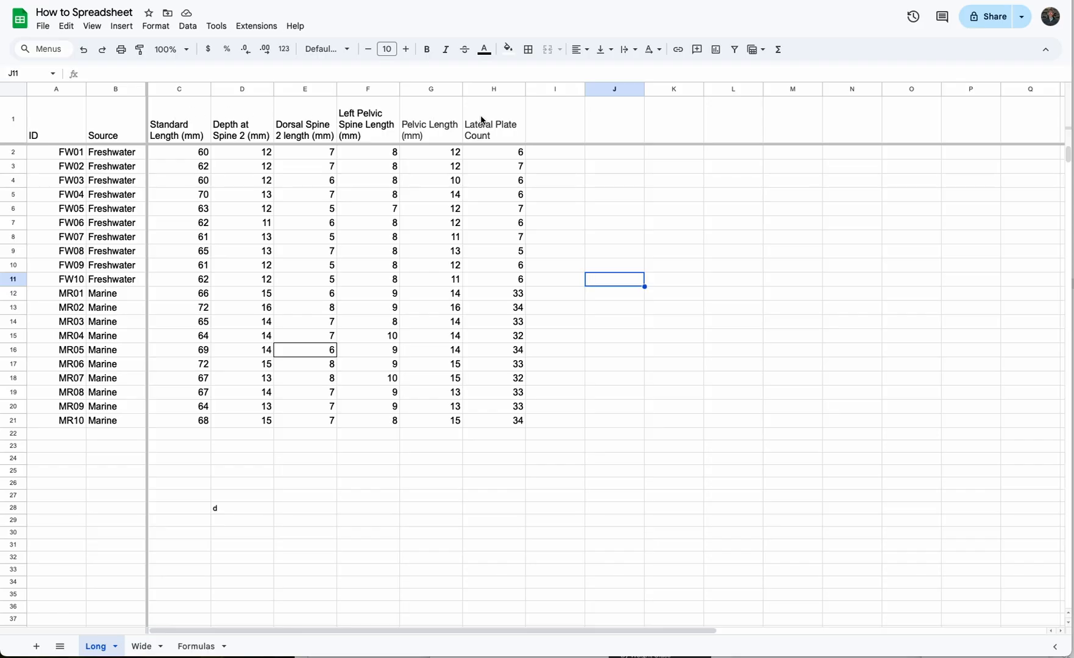
- Center the headers in C1:H1 horizontally and align them vertically to the middle of the row
drag(207, 134, 479, 139)
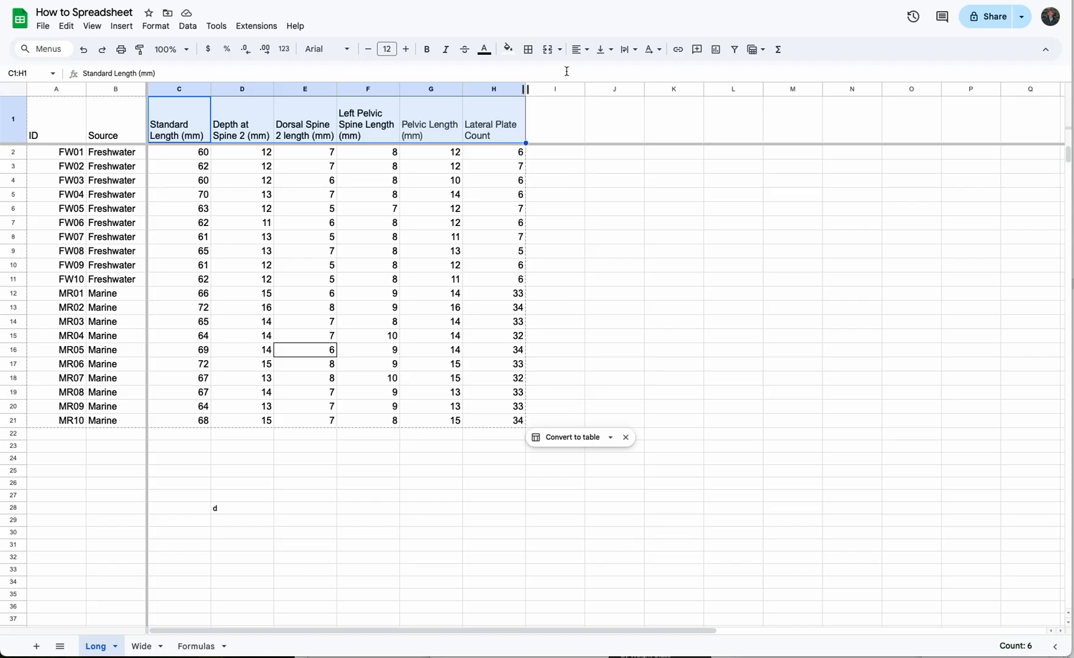
click(589, 53)
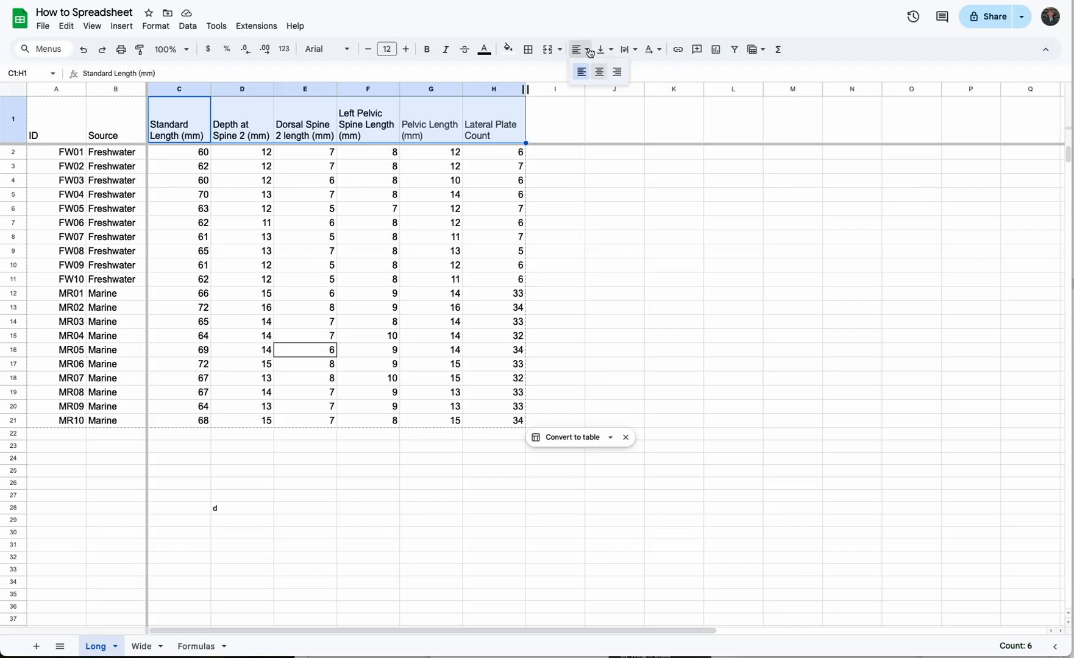
click(599, 72)
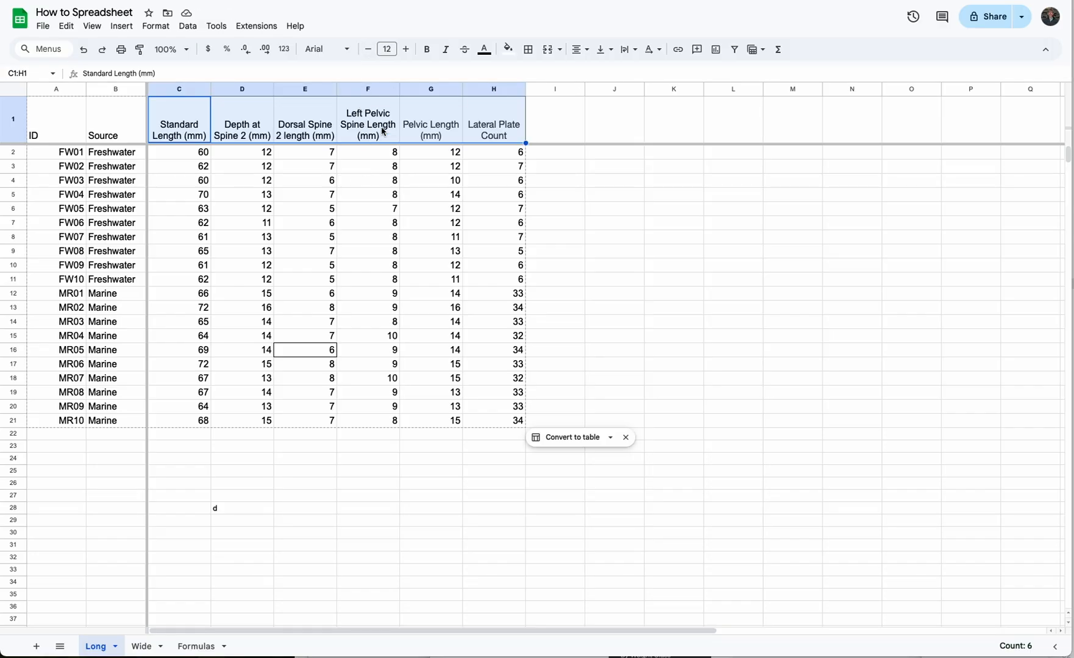
click(610, 49)
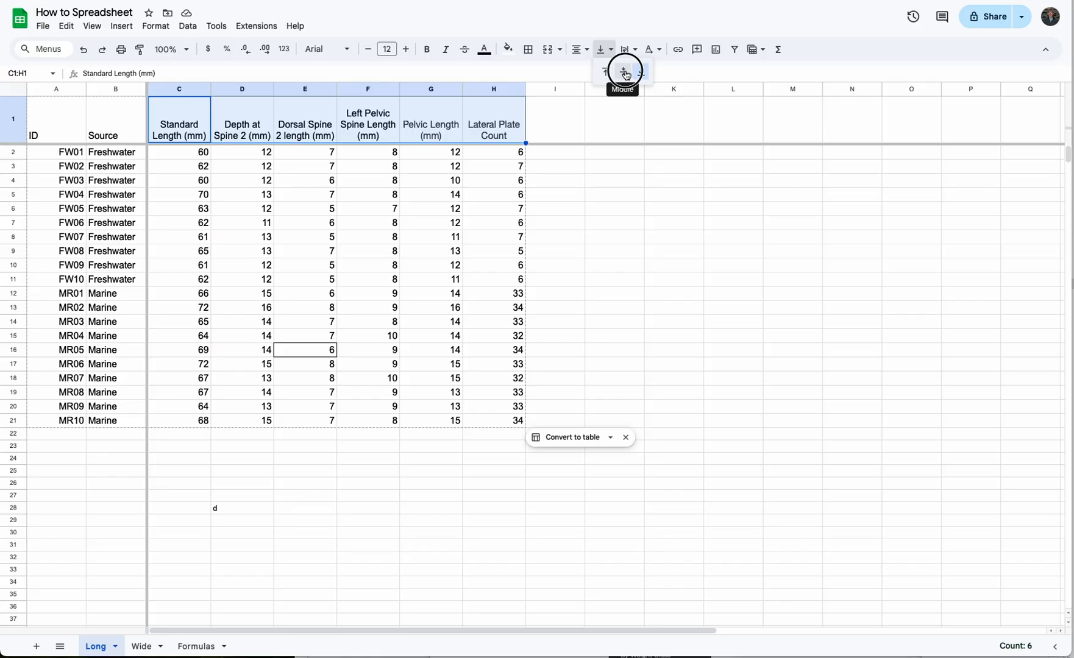
click(624, 72)
key(Return)
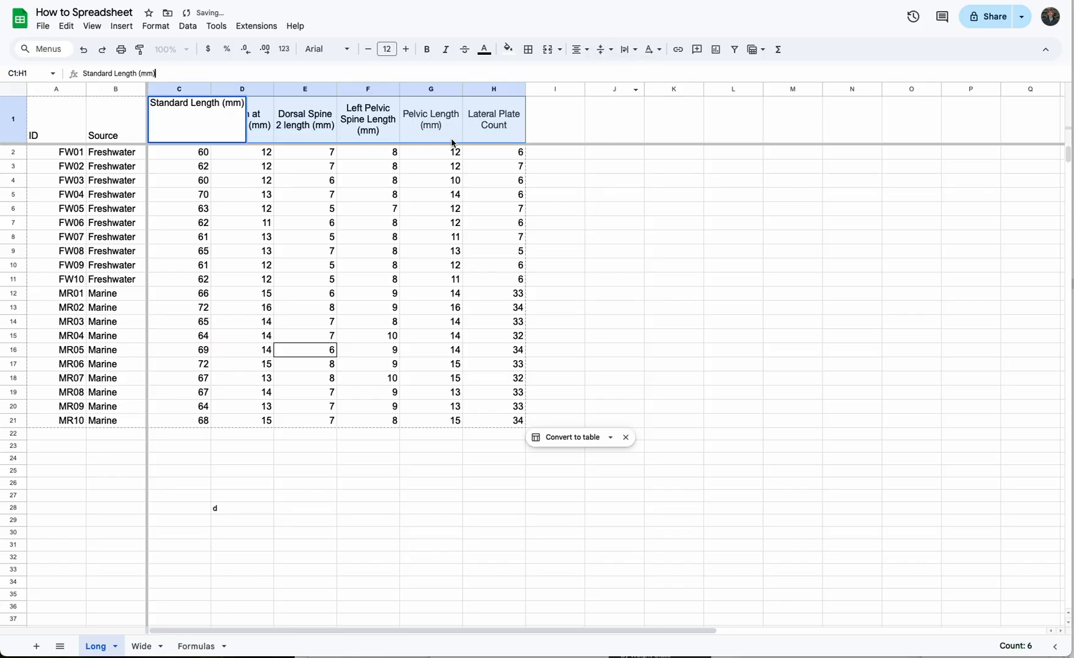
click(247, 157)
click(633, 222)
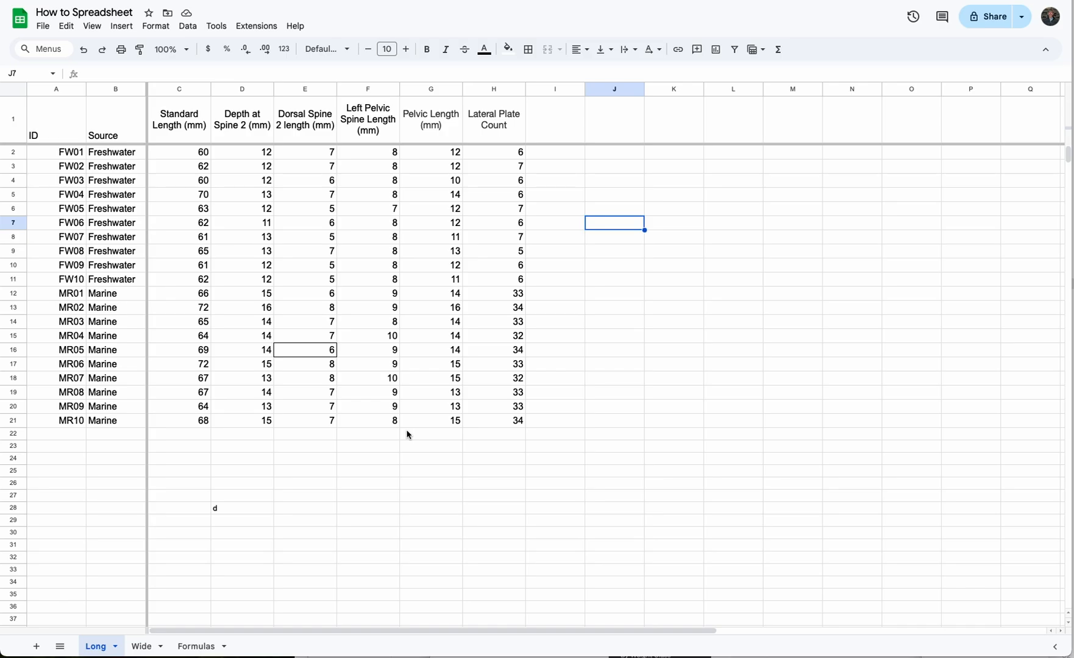
- On the Wide sheet, examine the Freshwater and Marine values under Standard Length and Depth at Spine 2 by selecting each range
click(143, 648)
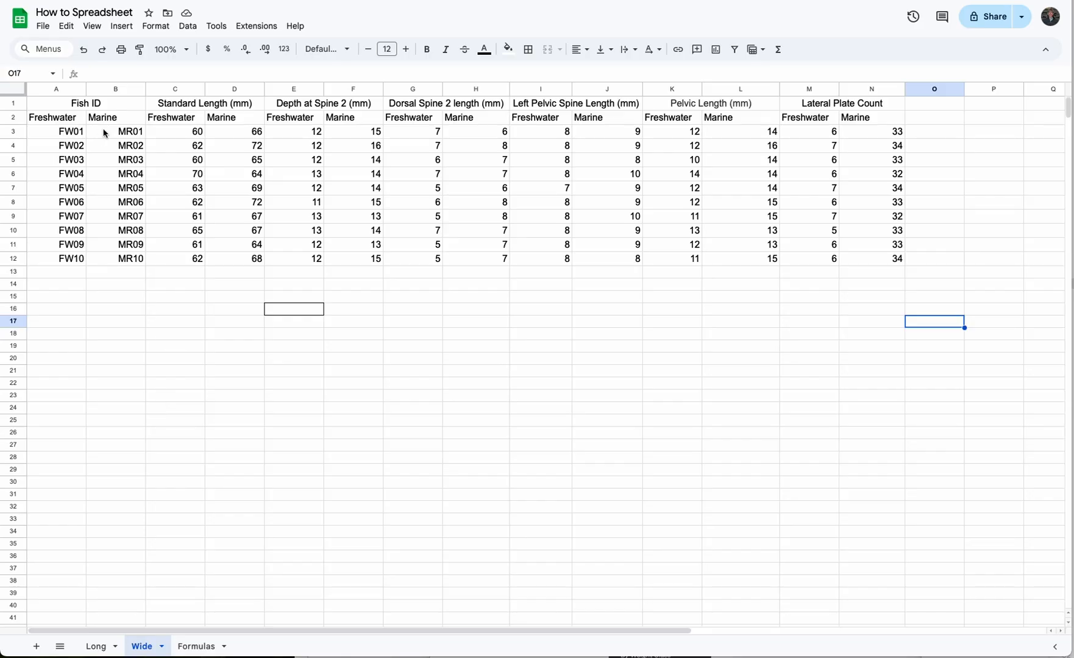
click(221, 104)
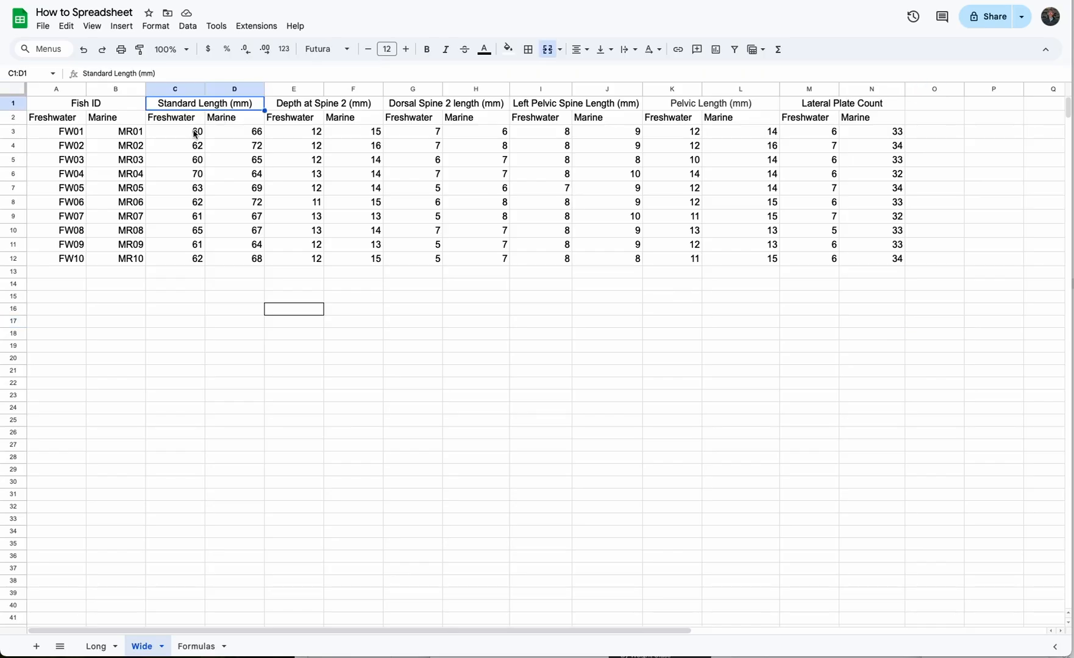
drag(196, 131, 195, 259)
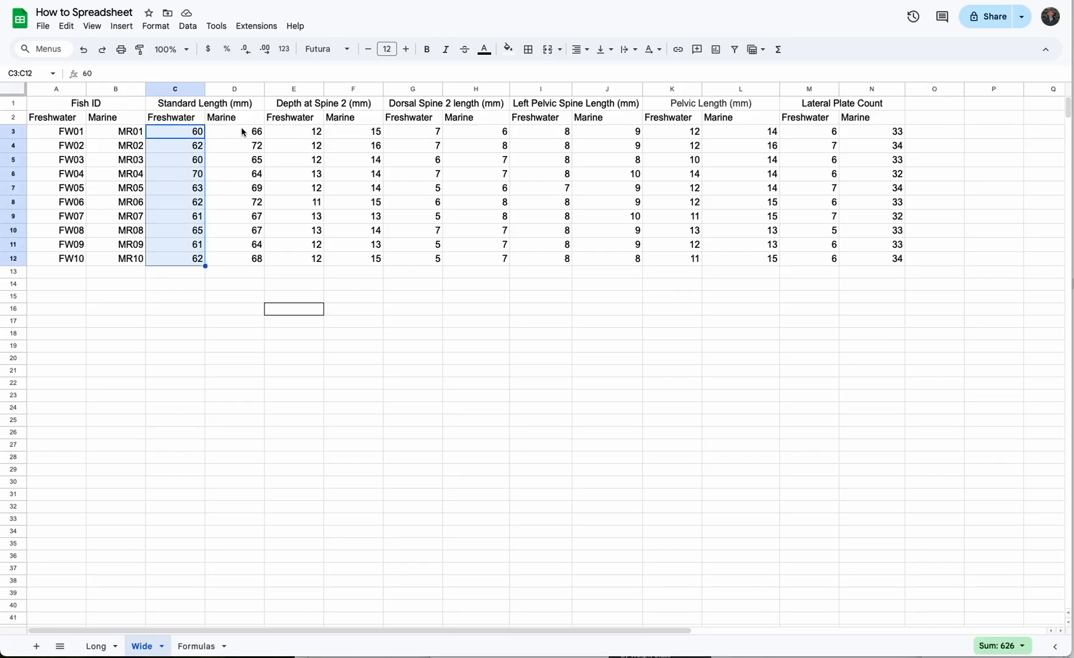
drag(256, 132, 251, 262)
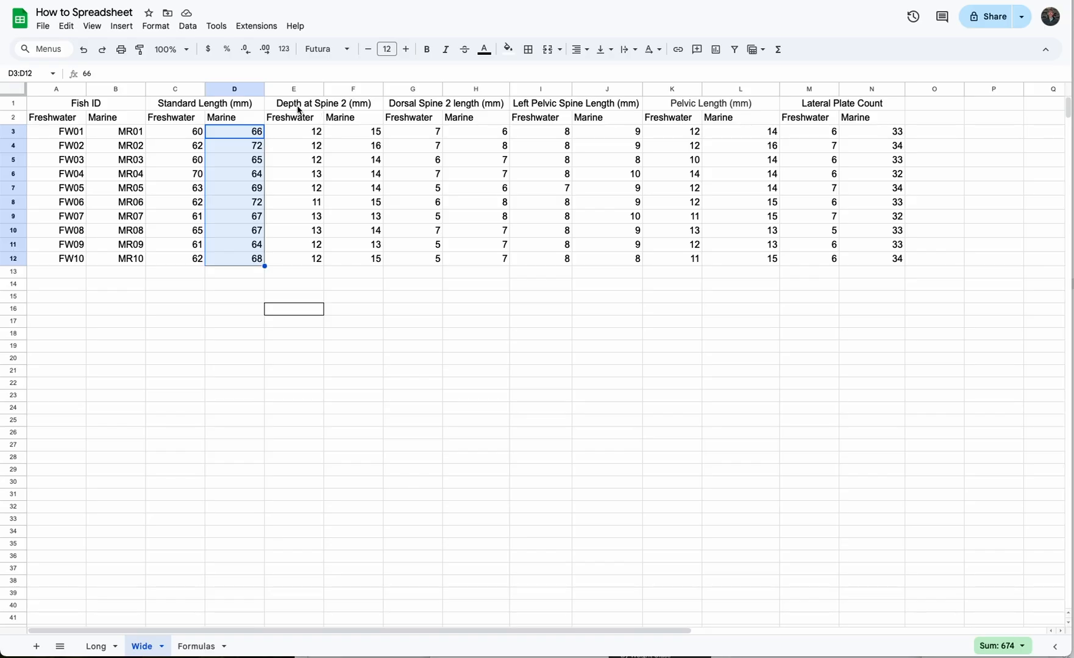
drag(308, 132, 311, 242)
drag(360, 132, 357, 254)
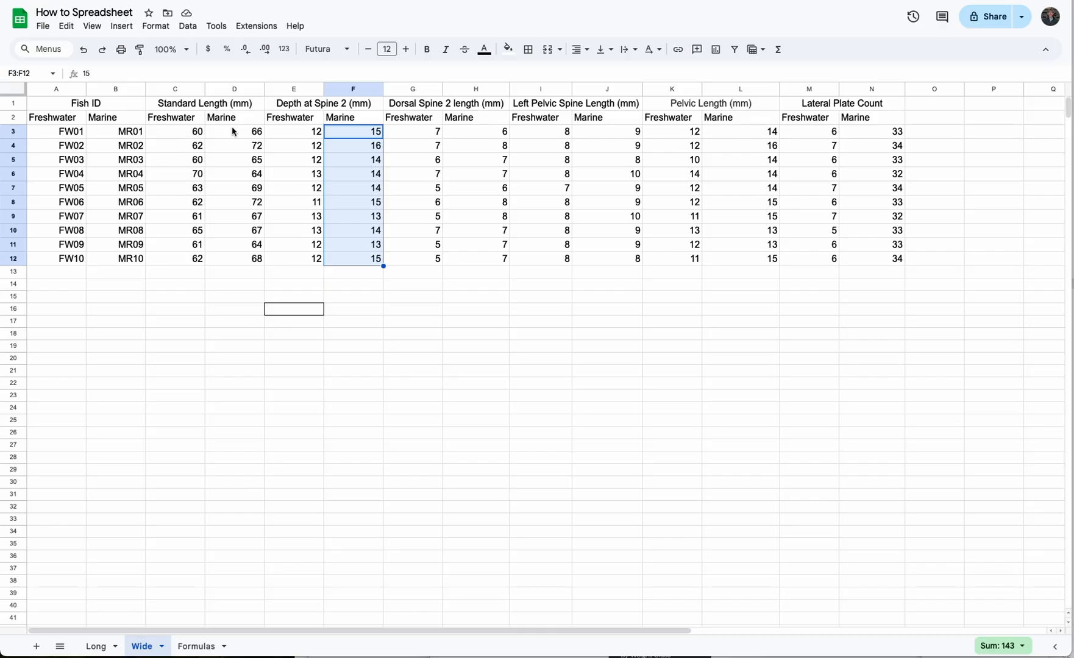
- Compare the Freshwater range C3:C12 with the Marine range D3:D12 under Standard Length, selecting one after the other
click(195, 133)
drag(196, 133, 192, 260)
drag(242, 135, 236, 261)
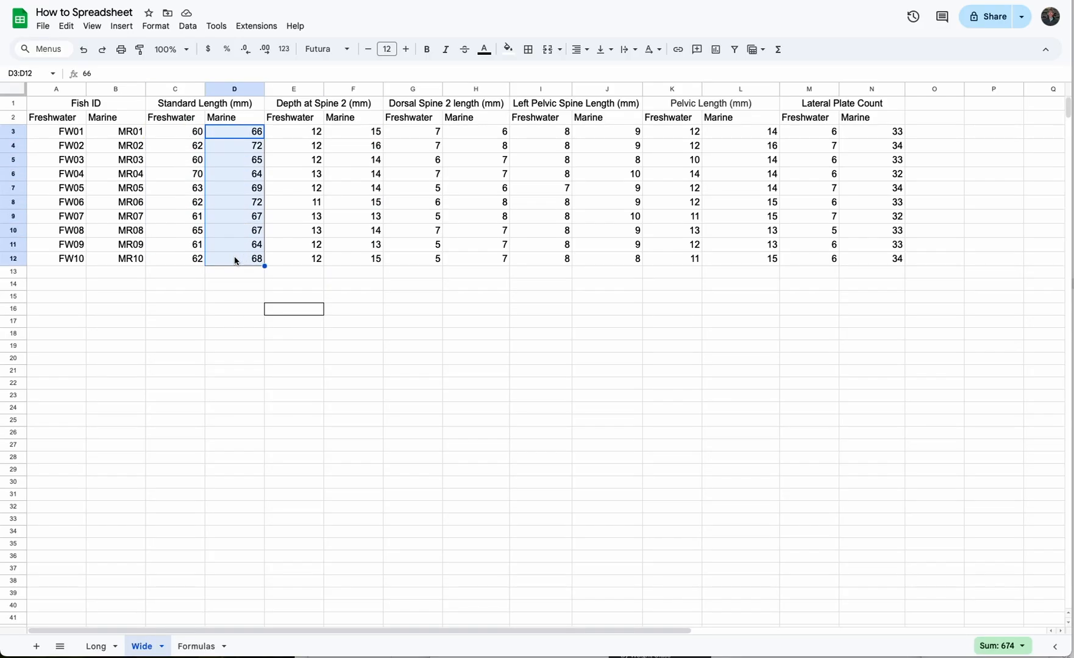
click(175, 138)
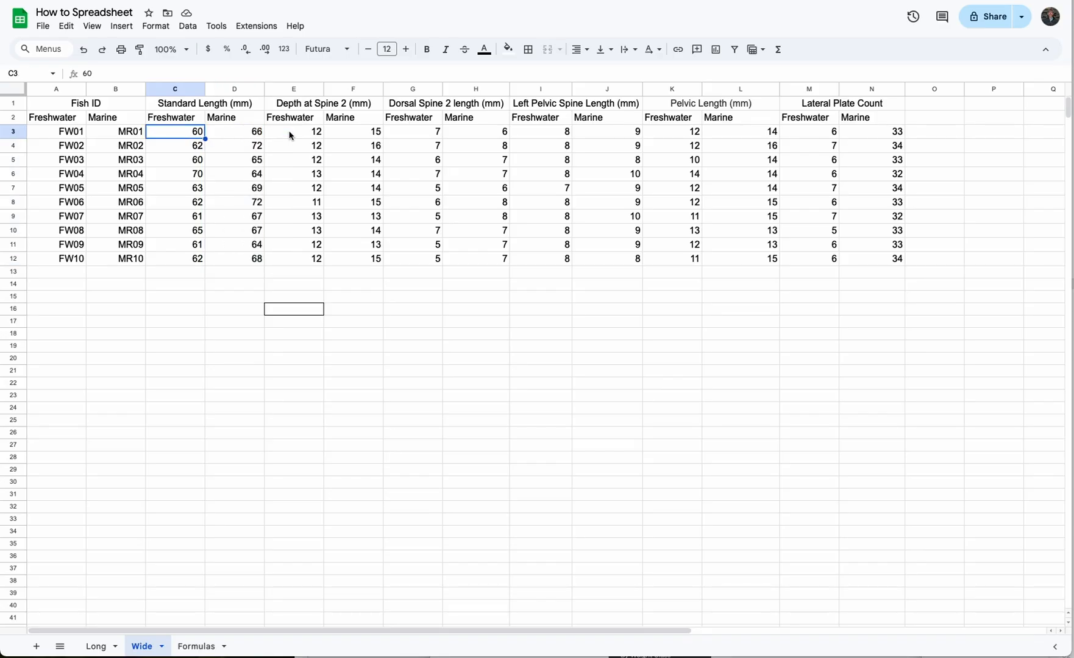
click(184, 150)
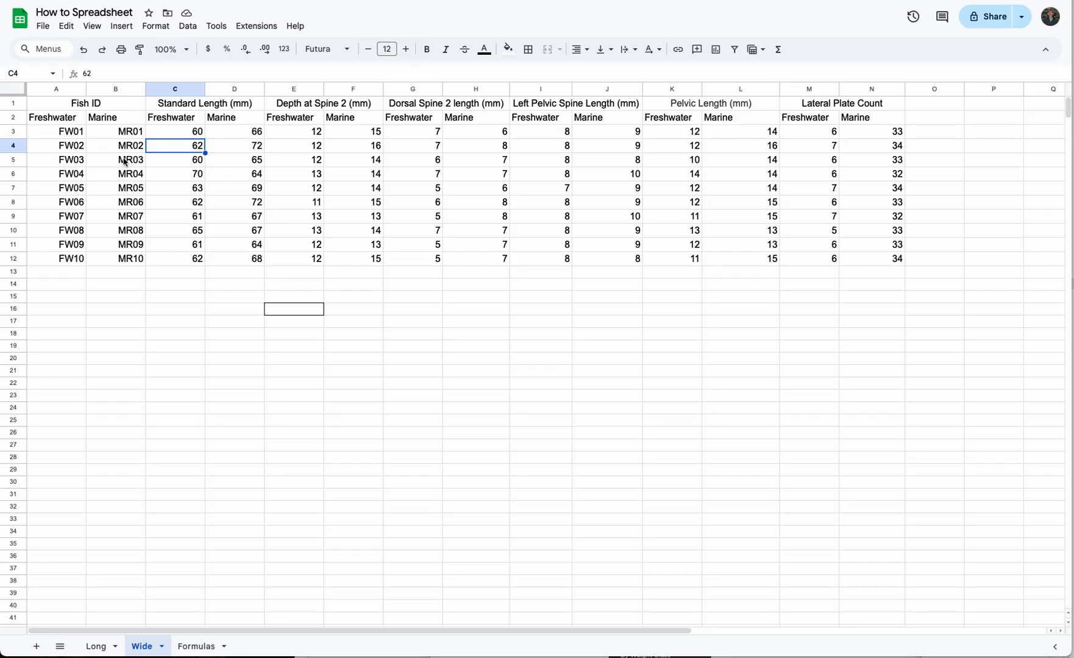
- Examine the Fish ID columns by selecting the Freshwater IDs in A3:A12 and the Marine IDs in B3:B12
click(78, 133)
drag(78, 132, 64, 256)
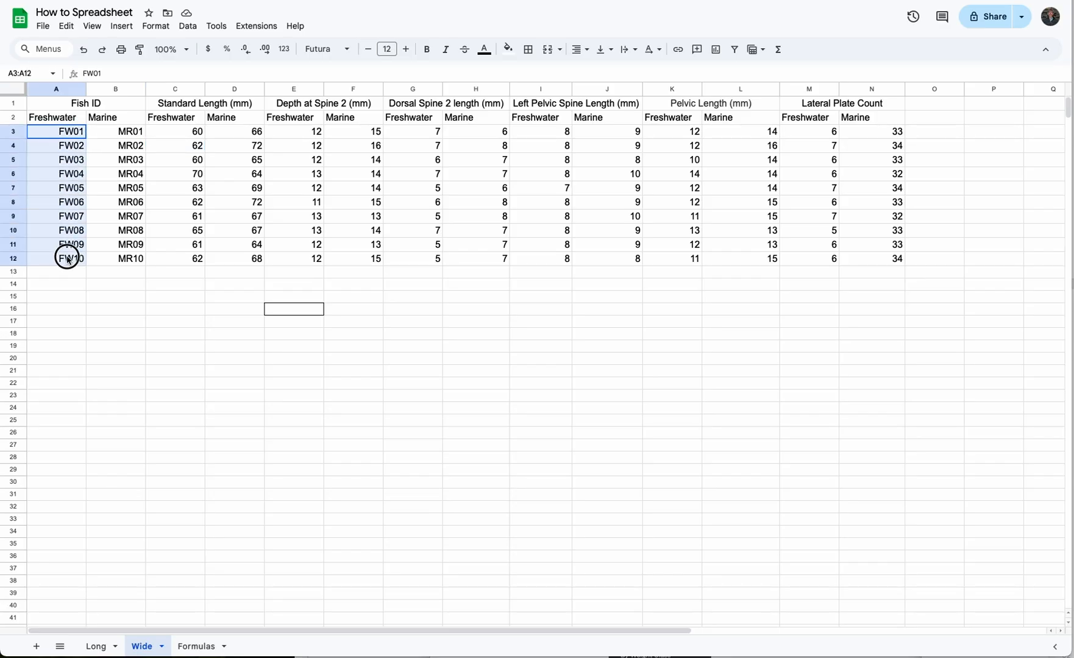
drag(133, 139, 125, 264)
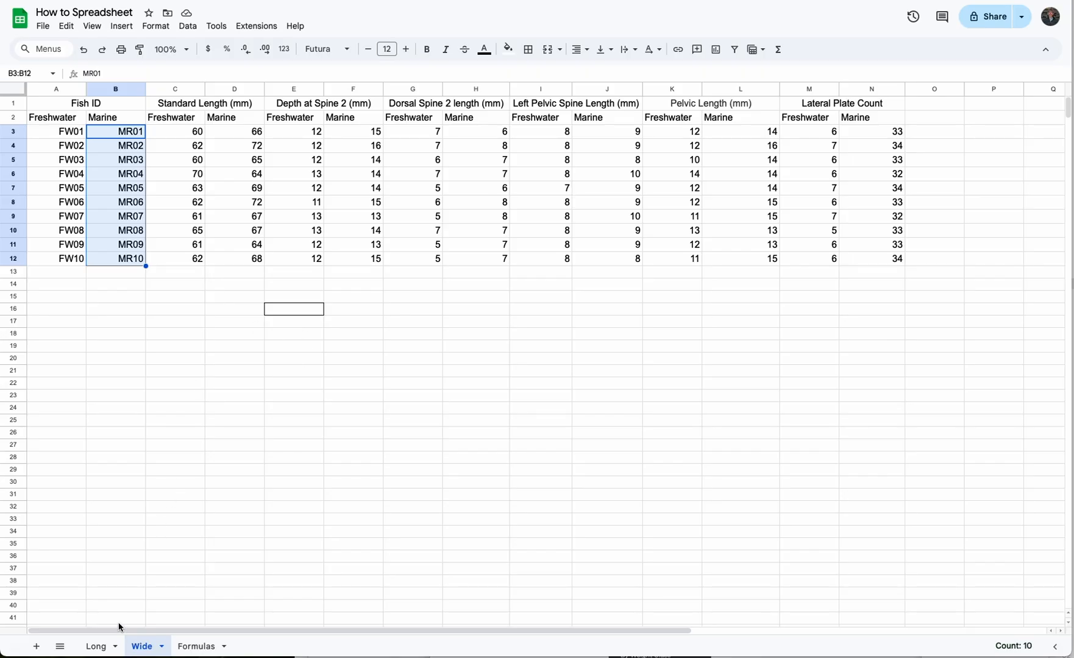
- On the Long sheet, unfreeze all frozen columns and rows
click(98, 645)
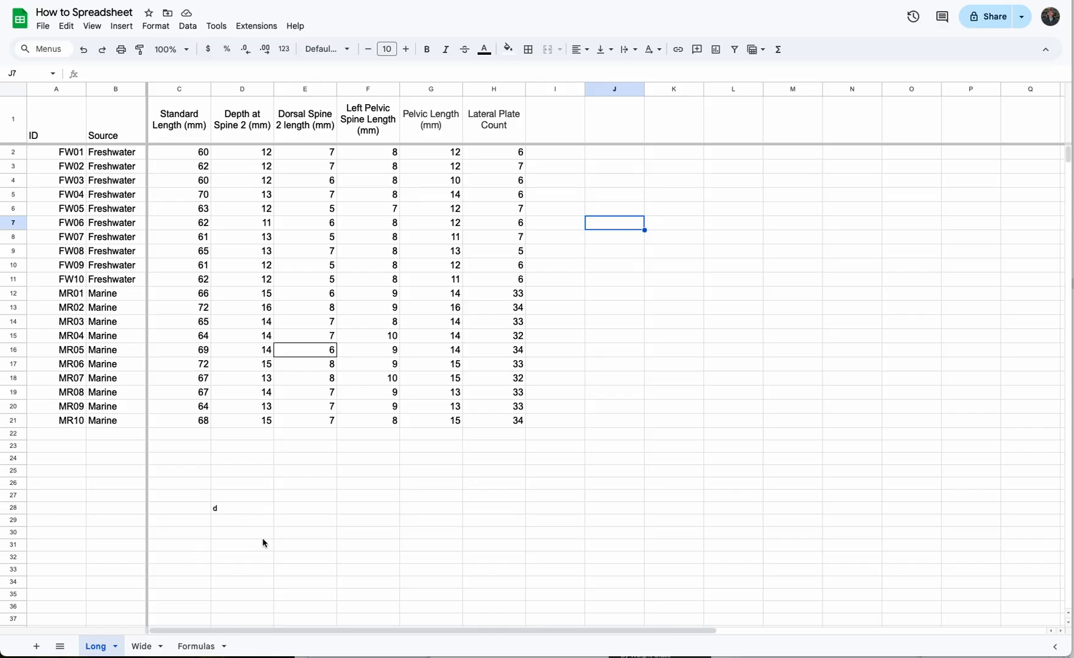
click(23, 126)
click(92, 27)
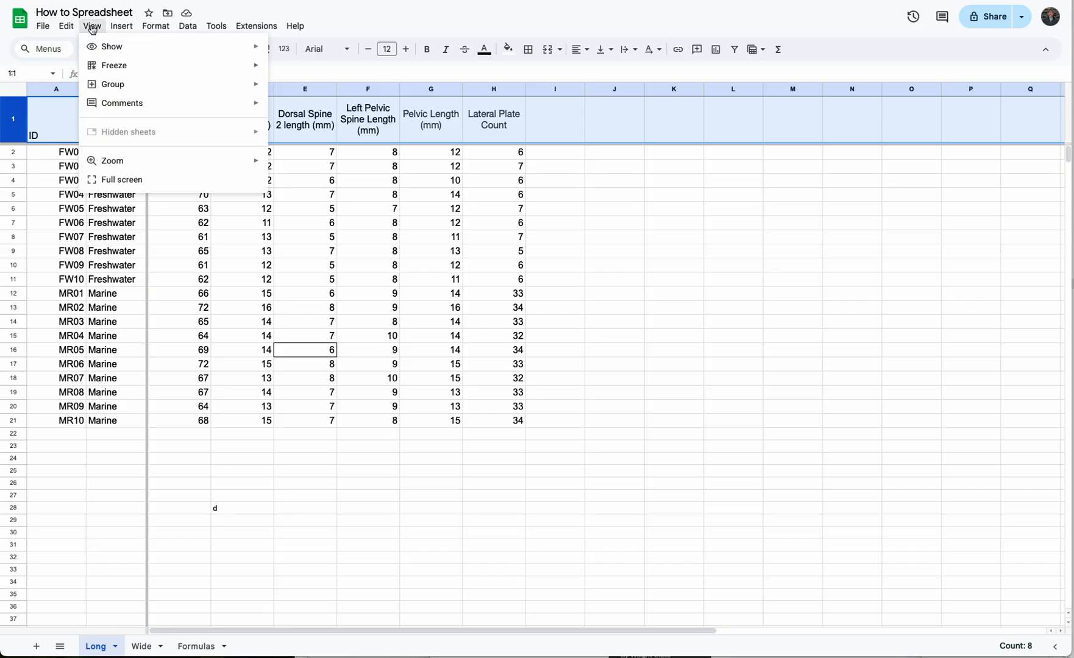
mouse_move(112, 66)
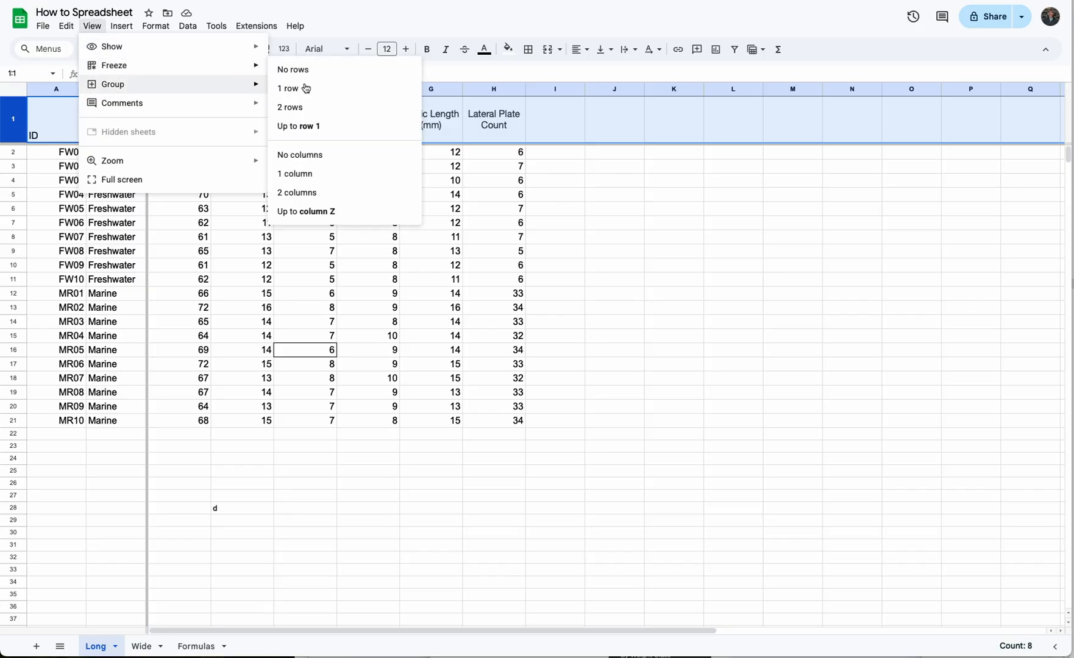
click(300, 155)
click(100, 29)
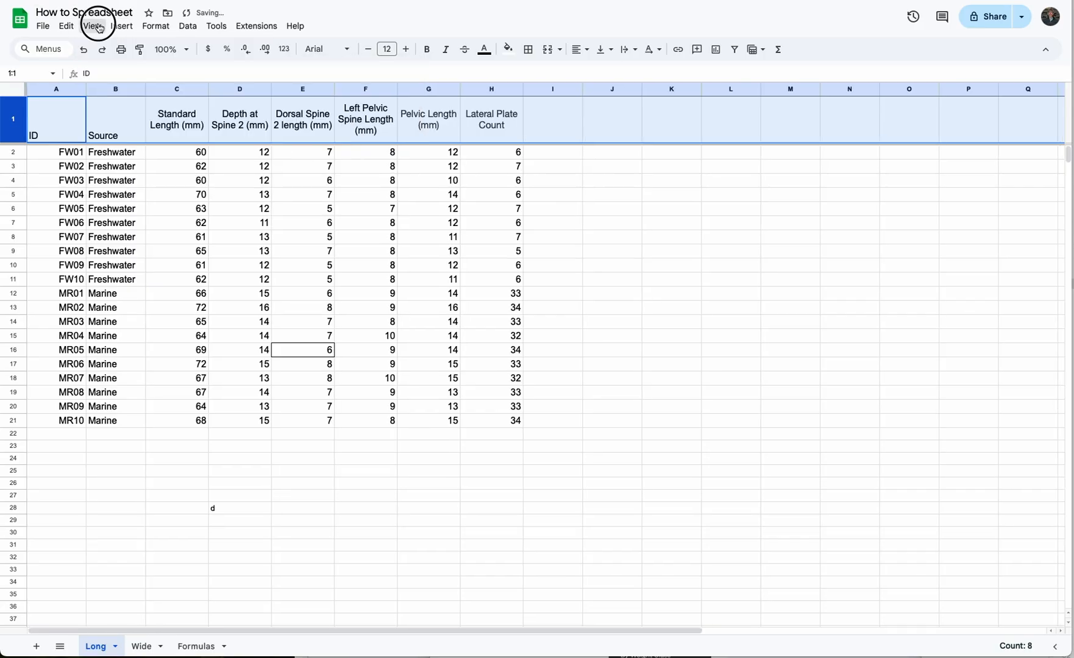
mouse_move(254, 69)
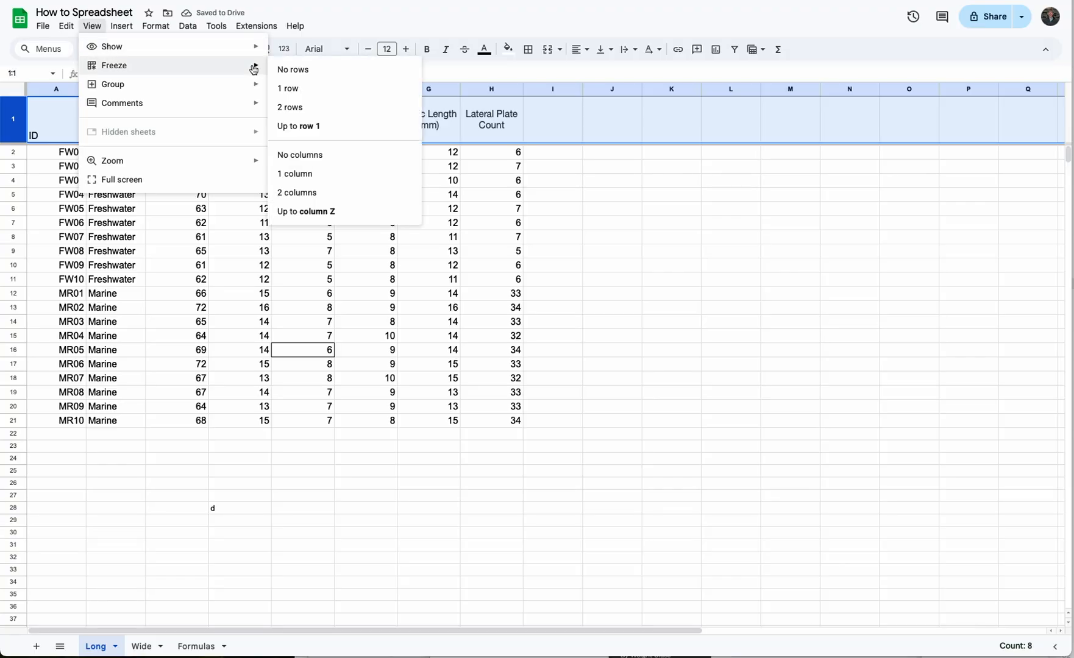
click(296, 72)
click(225, 249)
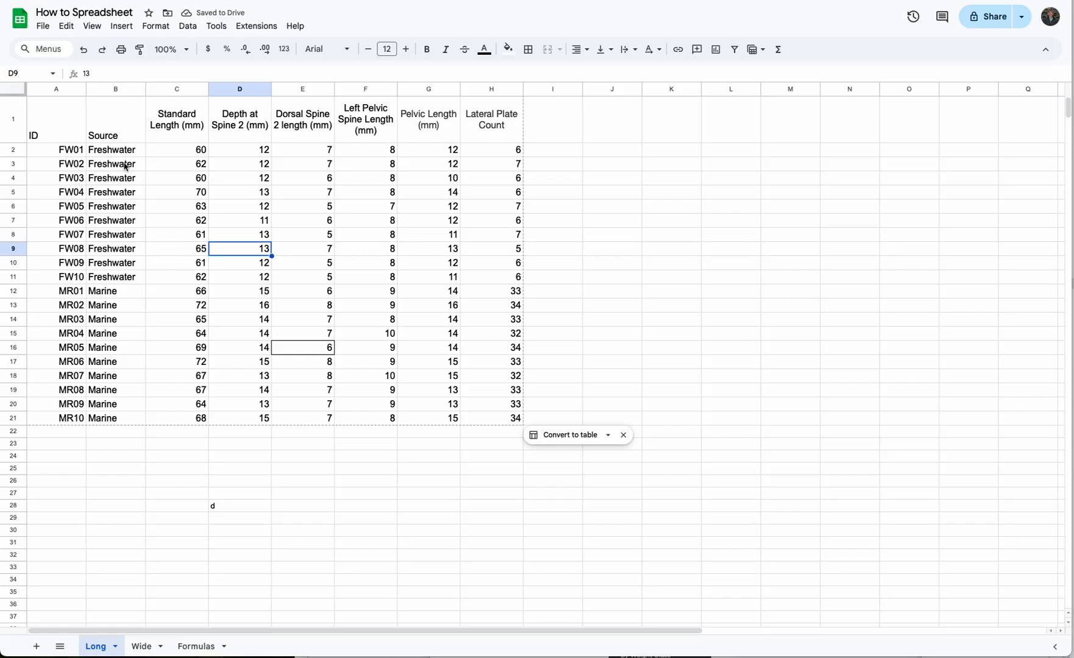
- Insert one empty column between the ID and Source columns
click(64, 116)
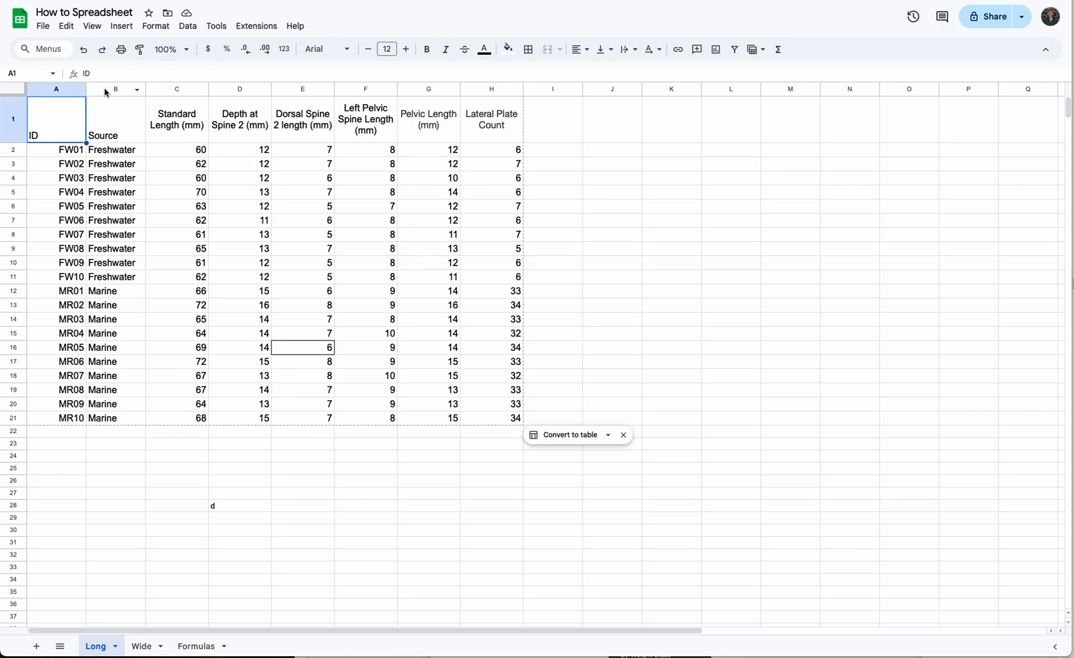
click(110, 89)
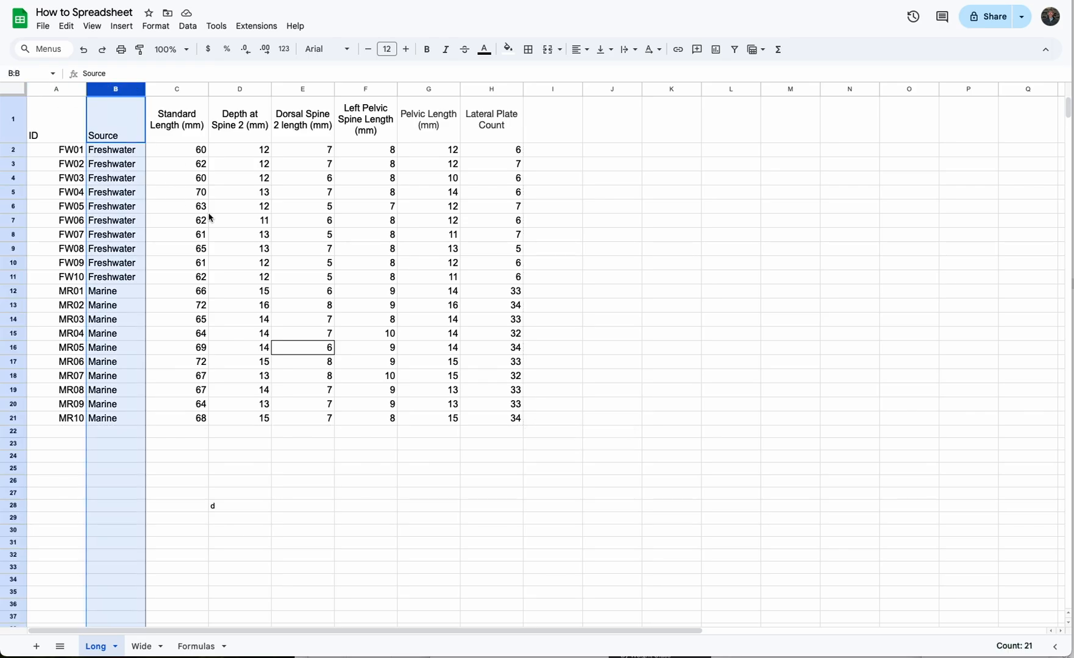
click(122, 27)
mouse_move(140, 84)
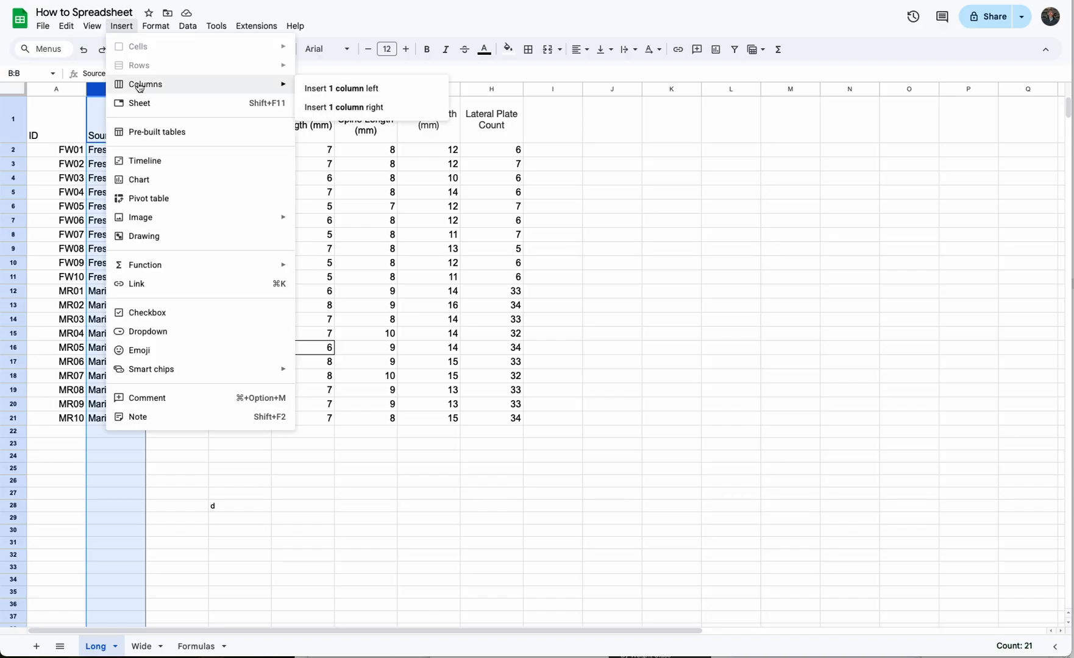
click(351, 89)
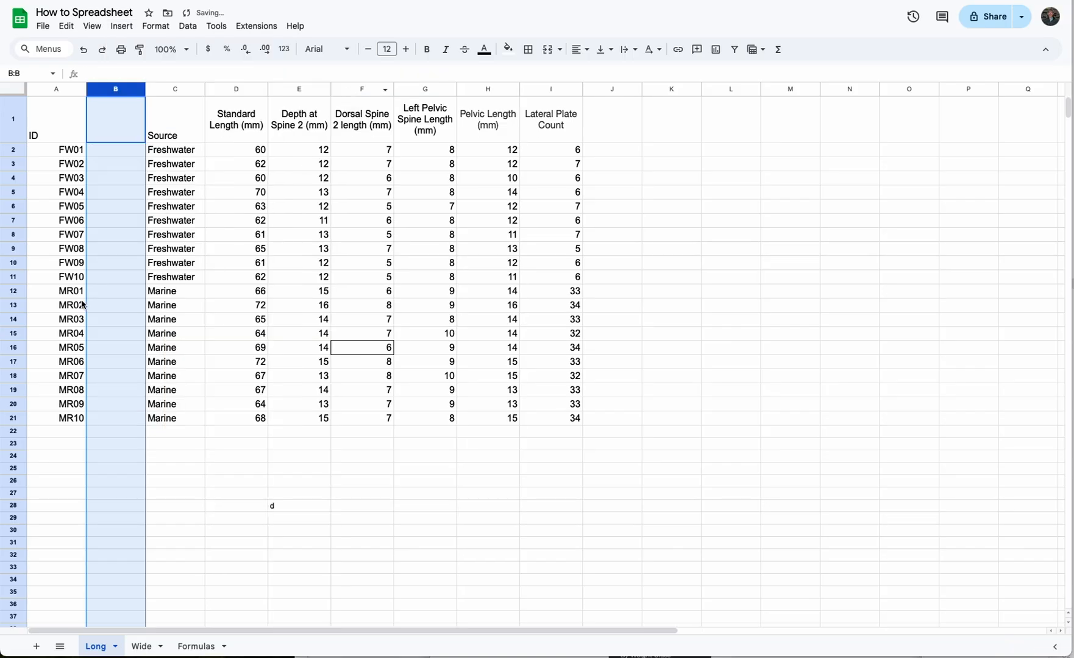
- Move the marine IDs MR01 to MR10 from A12:A21 into the empty column beside the freshwater IDs, starting at B2
drag(77, 296, 67, 419)
key(ctrl+x)
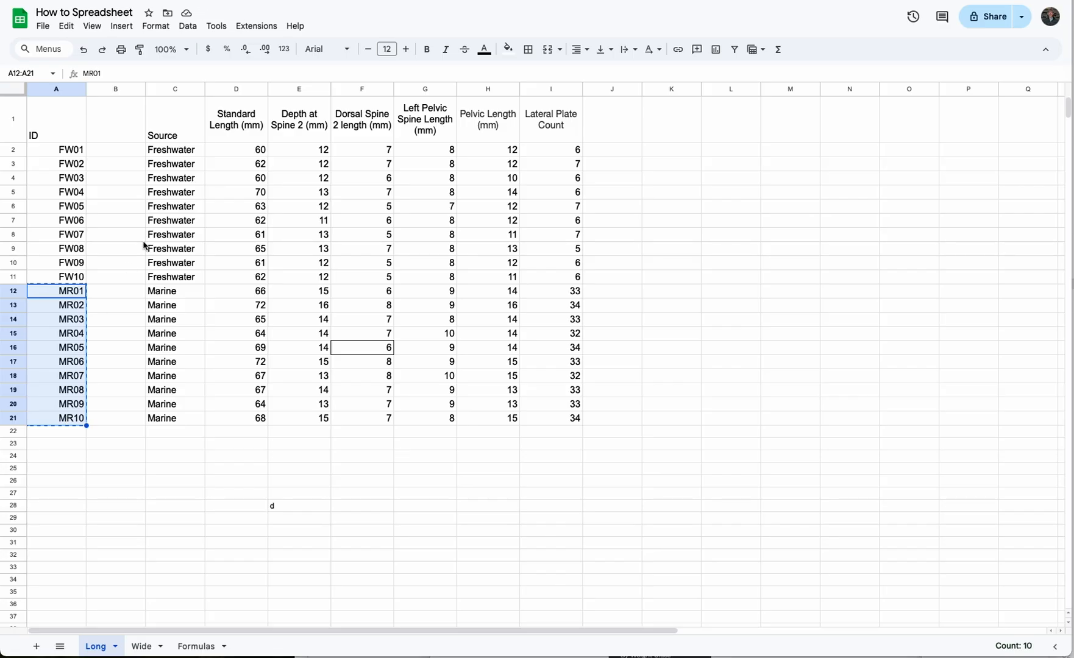
click(128, 153)
key(ctrl+v)
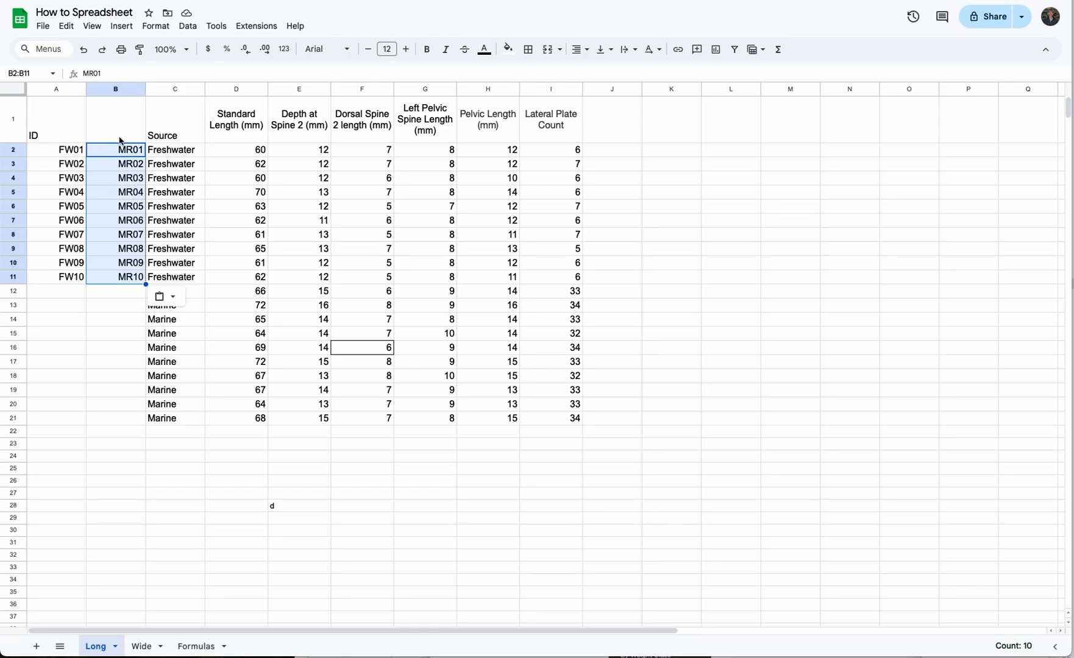
- Replace the ID header in A1 with Freshwater and enter Marine as the header in B1
click(69, 139)
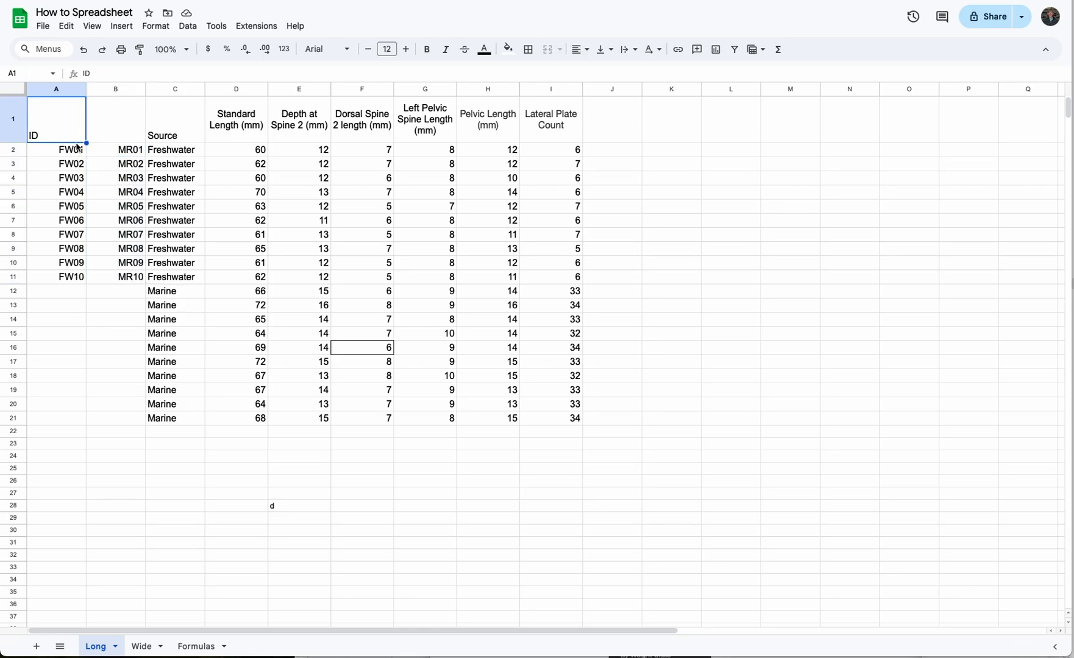
double_click(72, 135)
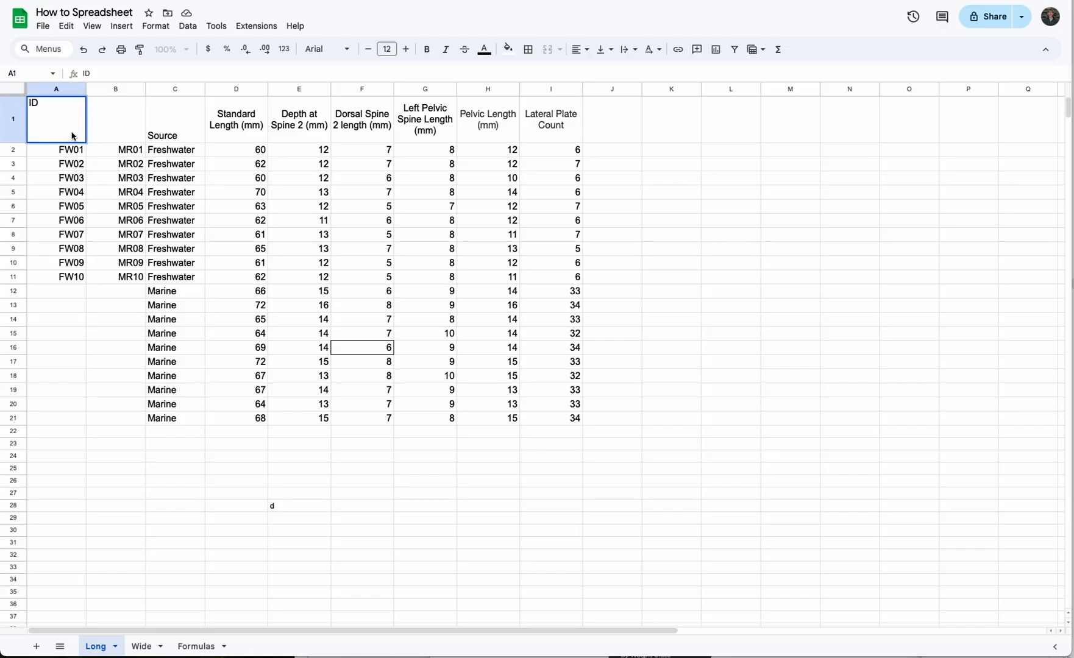
double_click(54, 104)
text(Freshwater)
key(Tab)
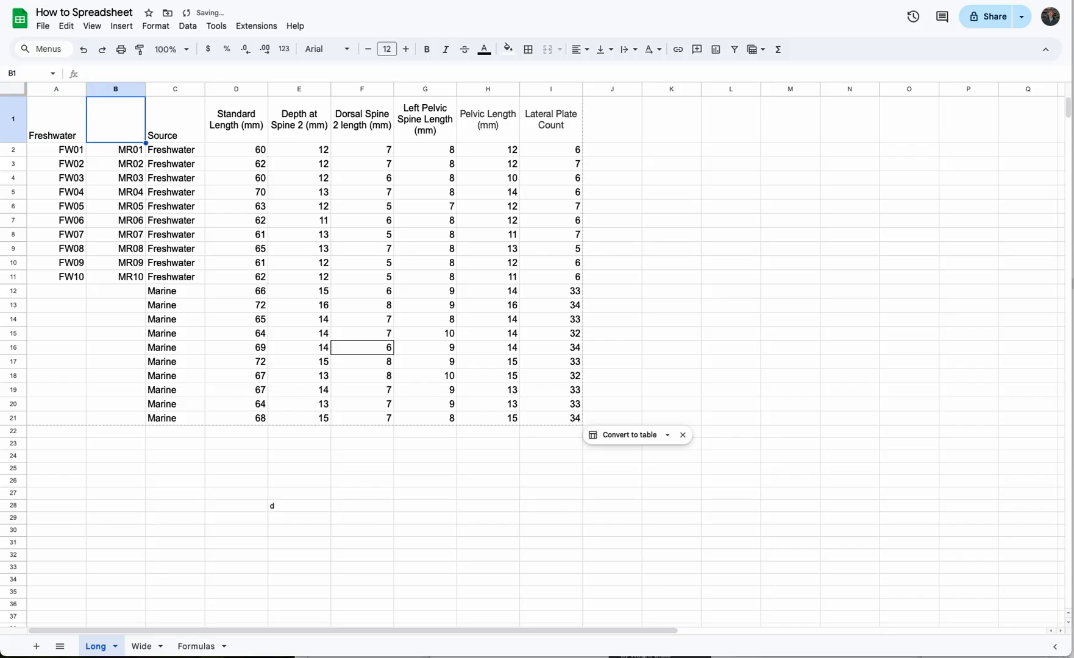
text(Marine)
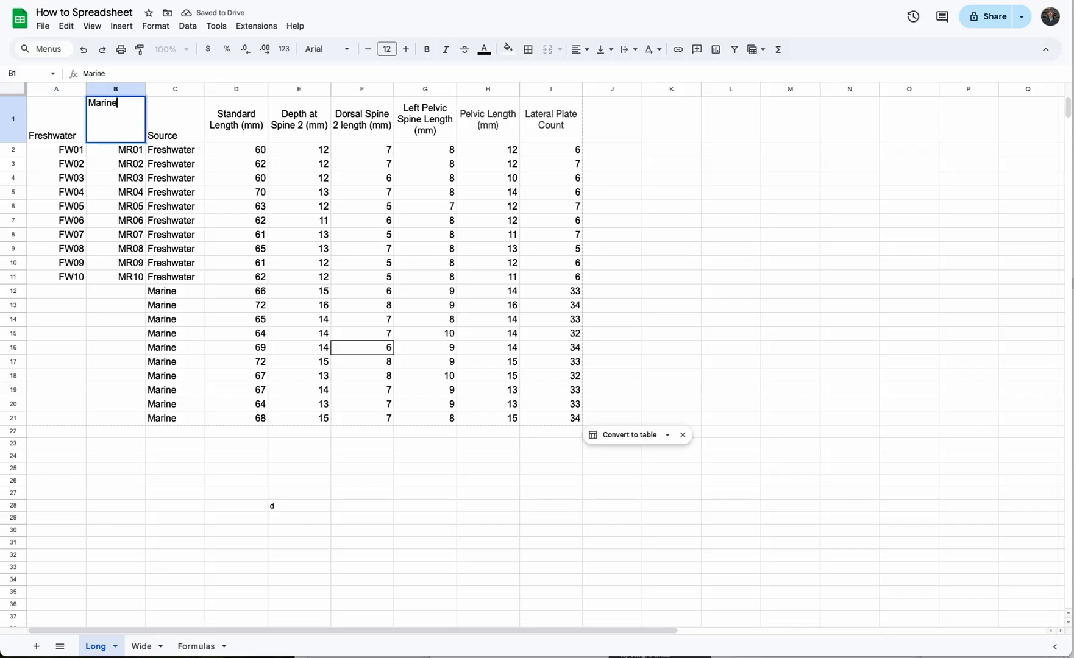
key(Return)
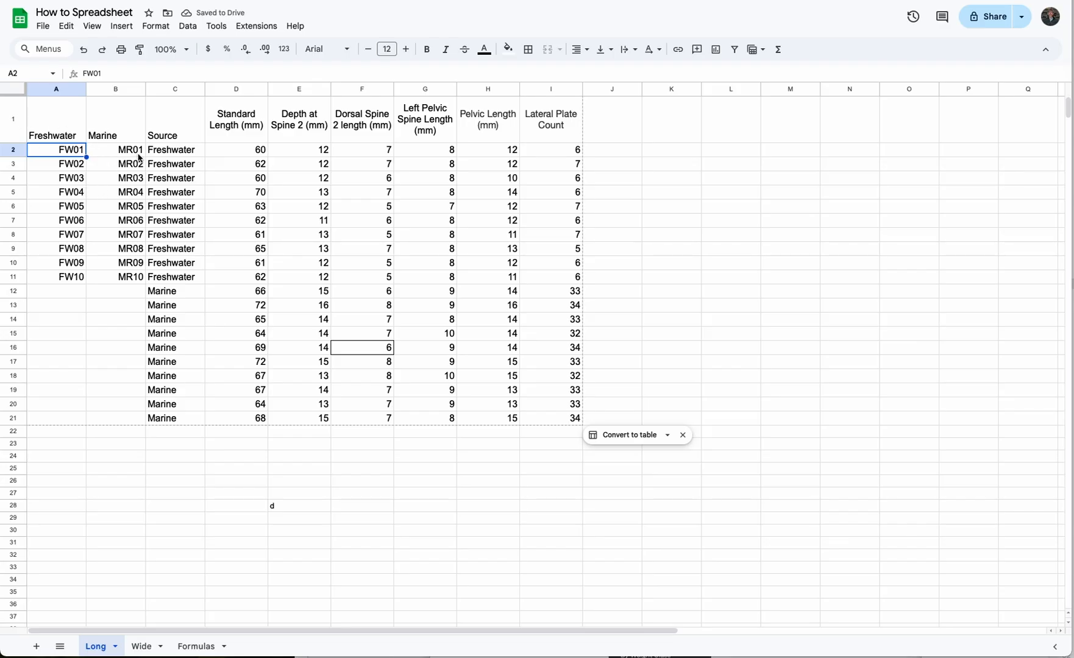
- Check the two-level headers on the Wide sheet and insert one empty row above the header row on the Long sheet
click(142, 645)
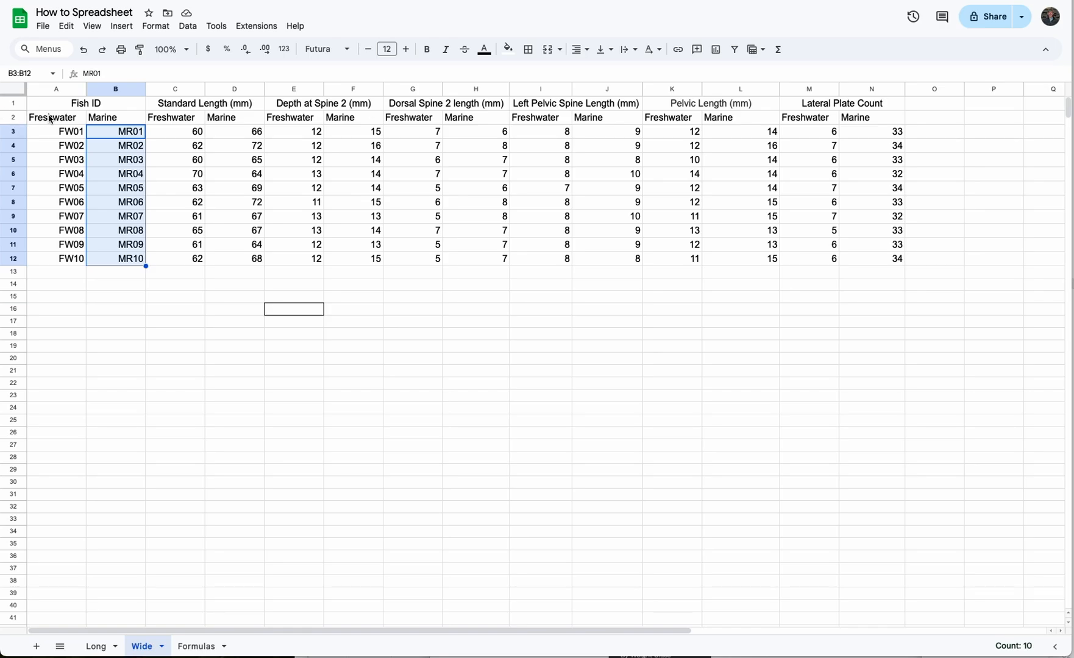
click(102, 648)
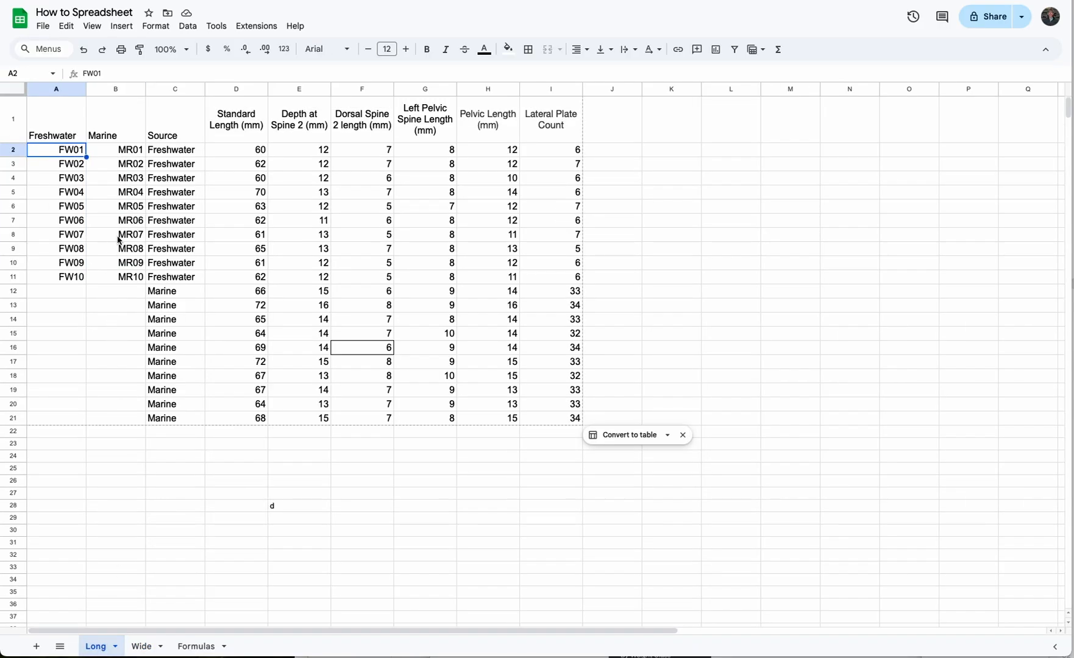
click(13, 122)
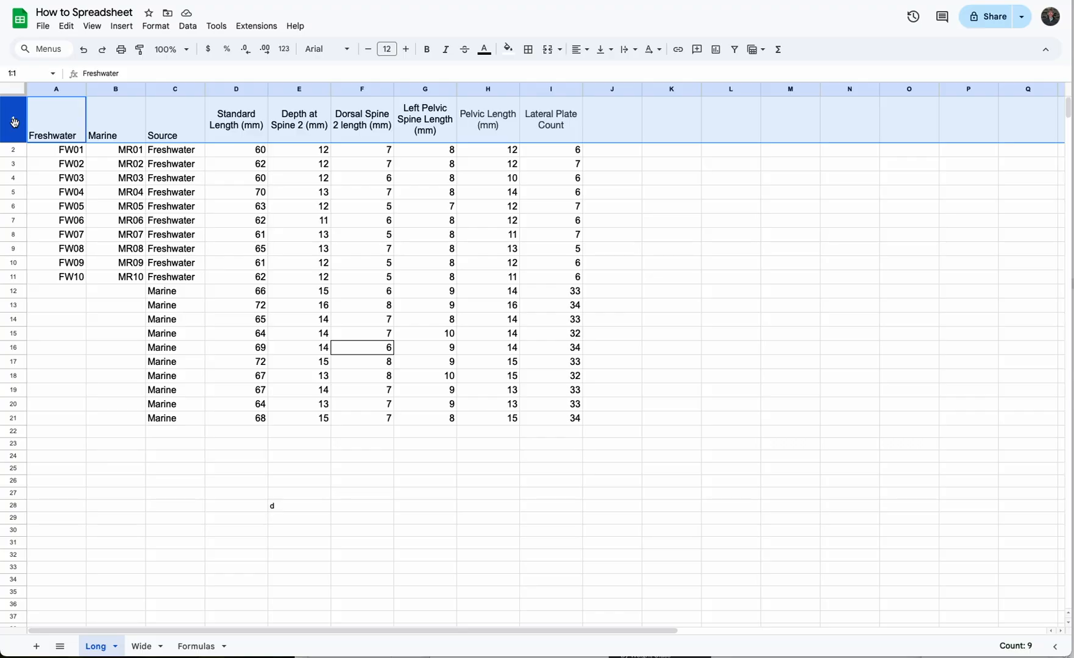
click(121, 27)
mouse_move(141, 69)
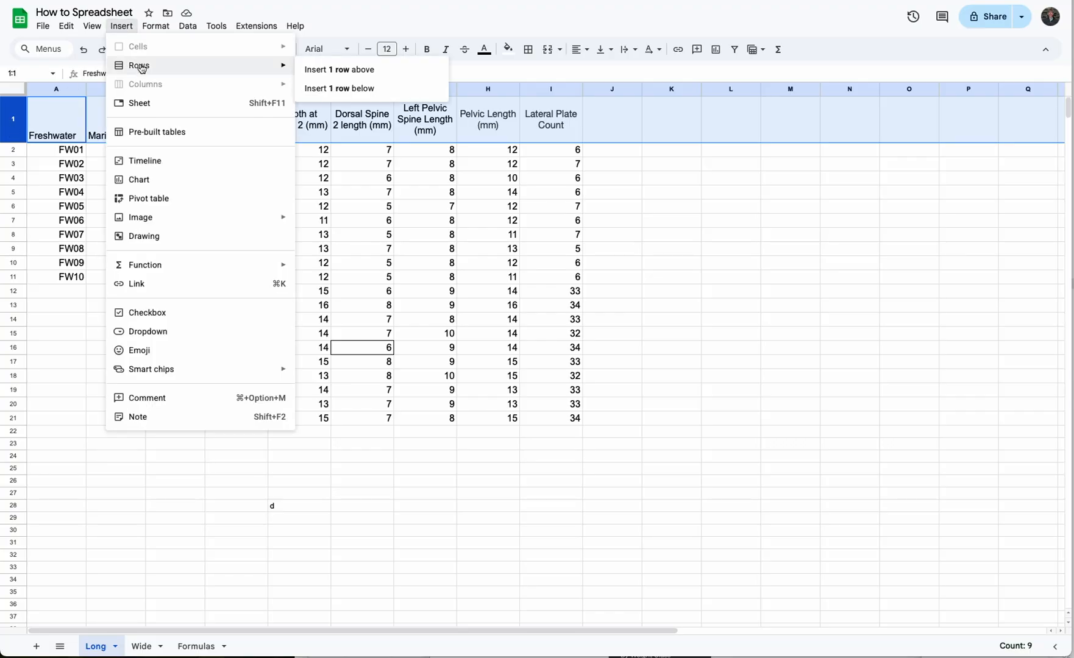
click(337, 72)
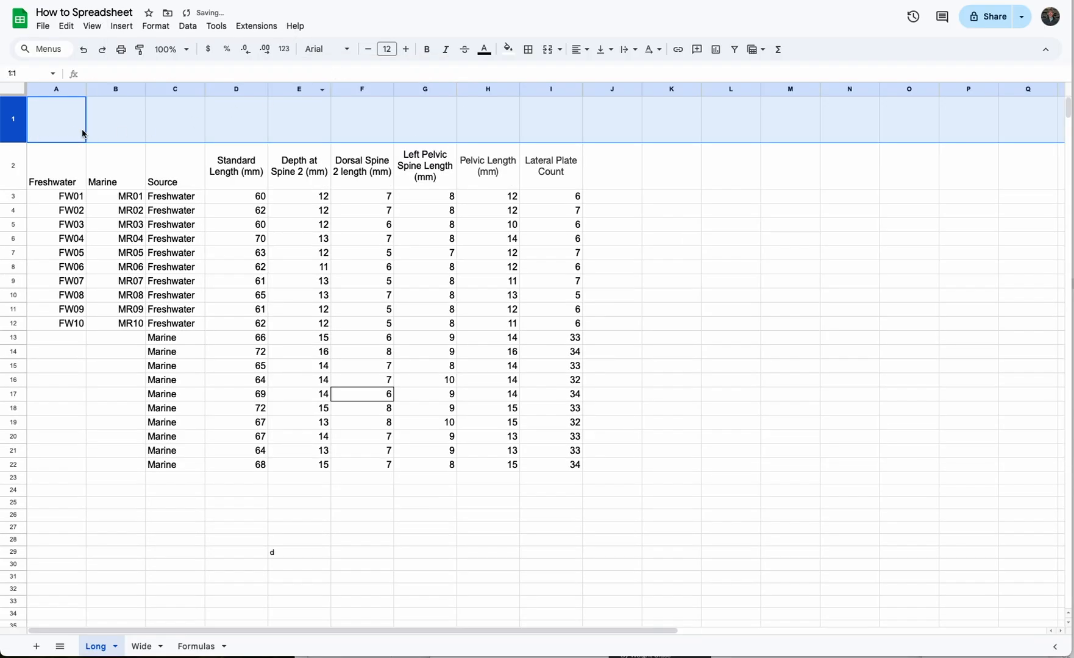
- Enter ID in cell A1 above the Freshwater and Marine headers
click(84, 129)
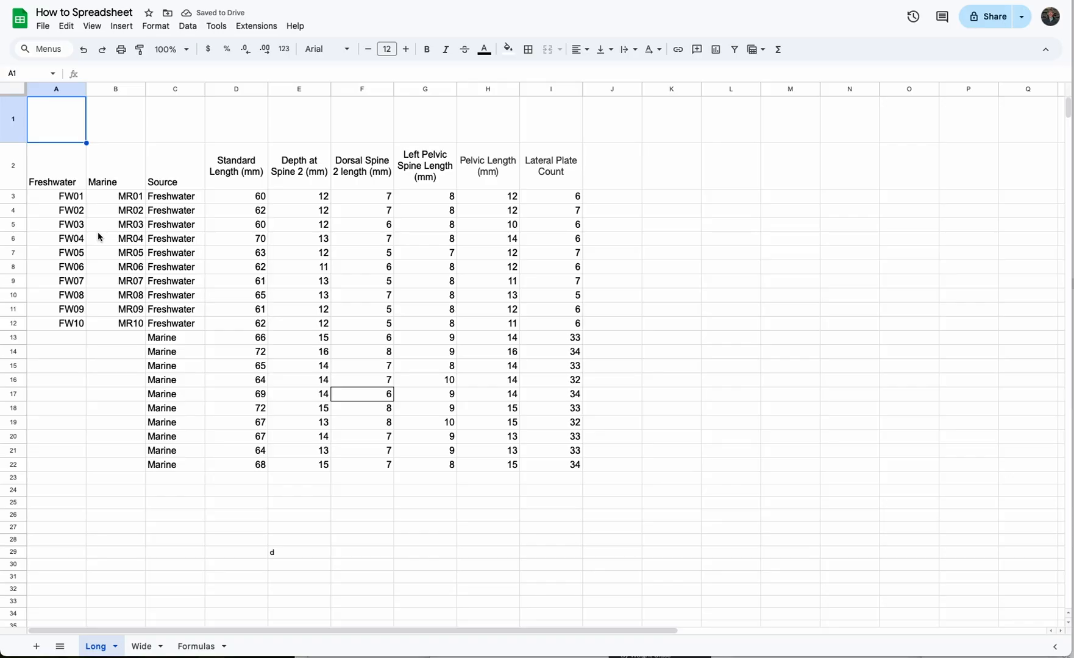
key(Return)
text(ID)
key(Return)
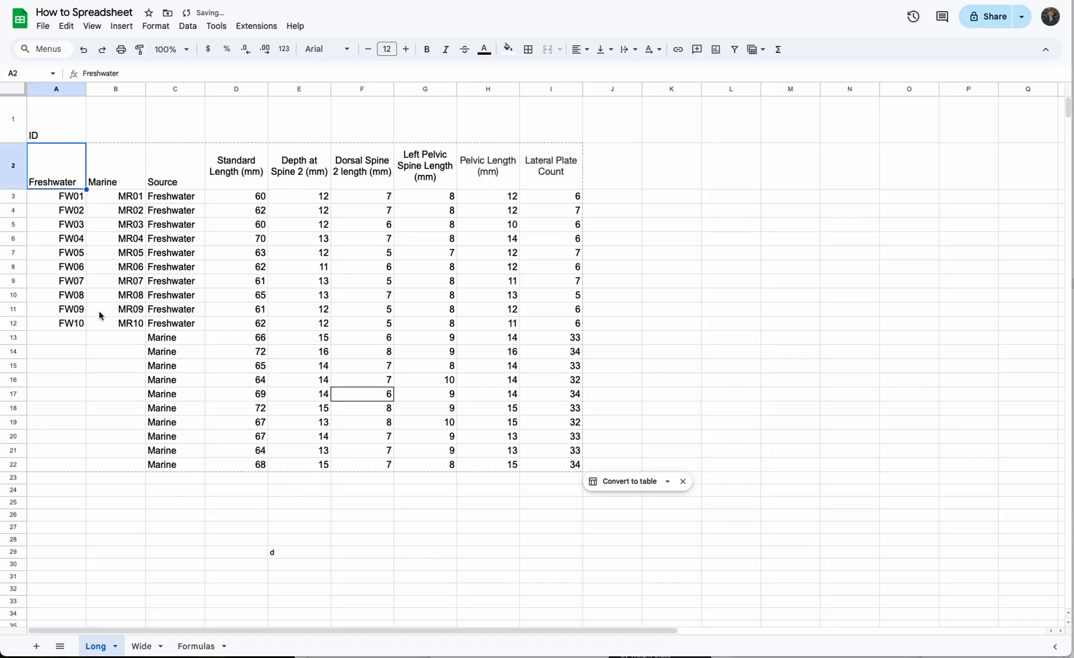
- Merge A1:B1 and align the ID heading to the horizontal center and vertical middle
drag(68, 122, 110, 120)
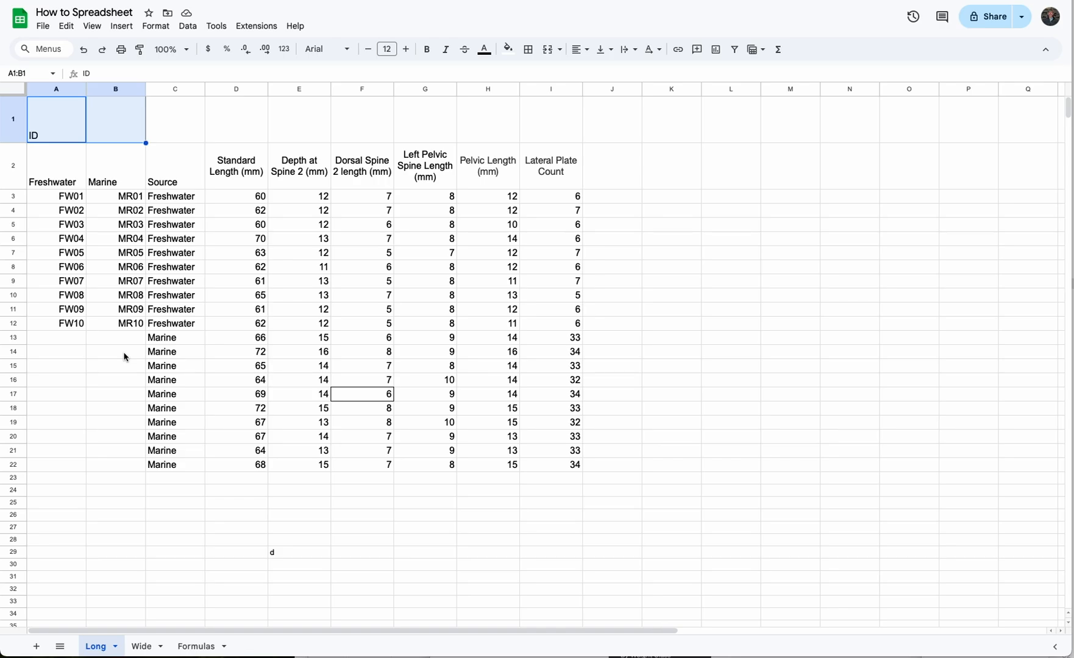
click(551, 52)
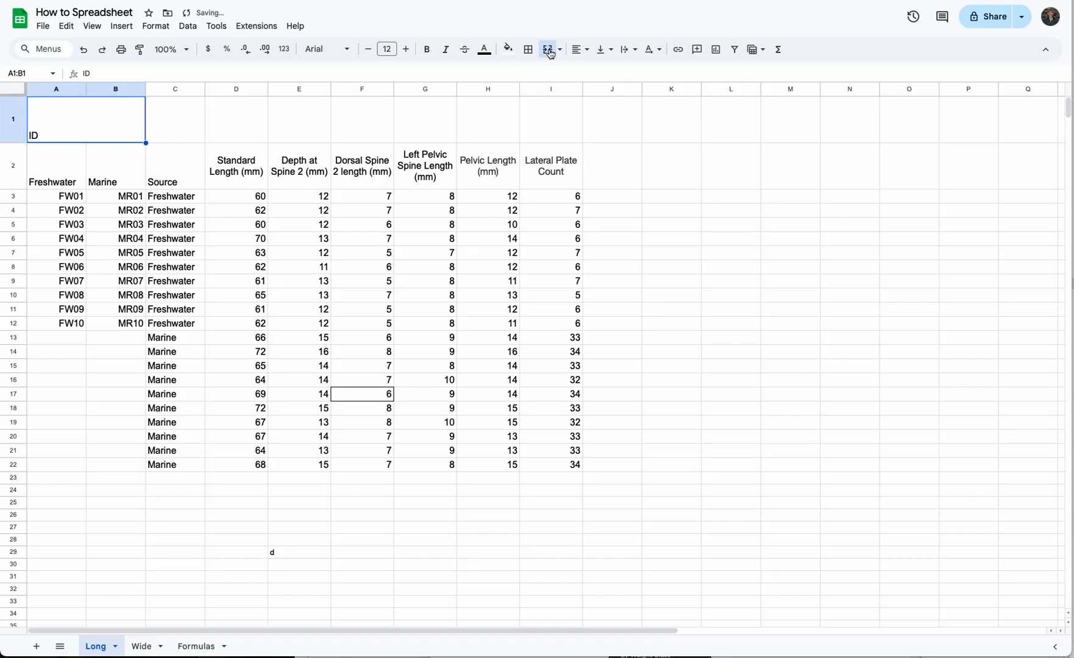
click(589, 55)
click(604, 71)
click(612, 52)
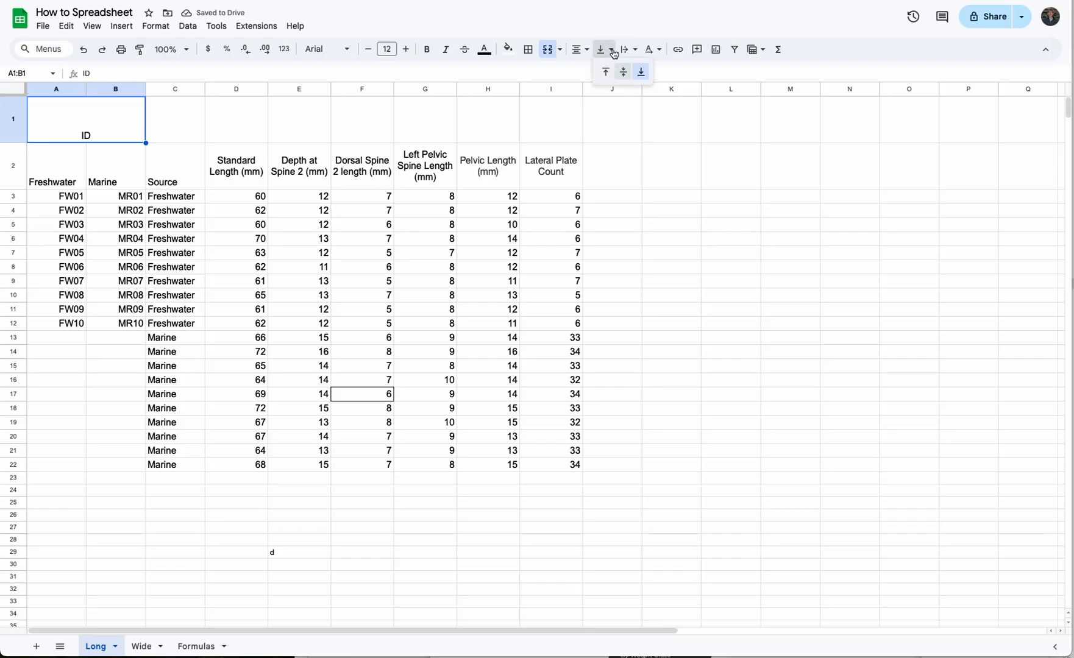
click(622, 72)
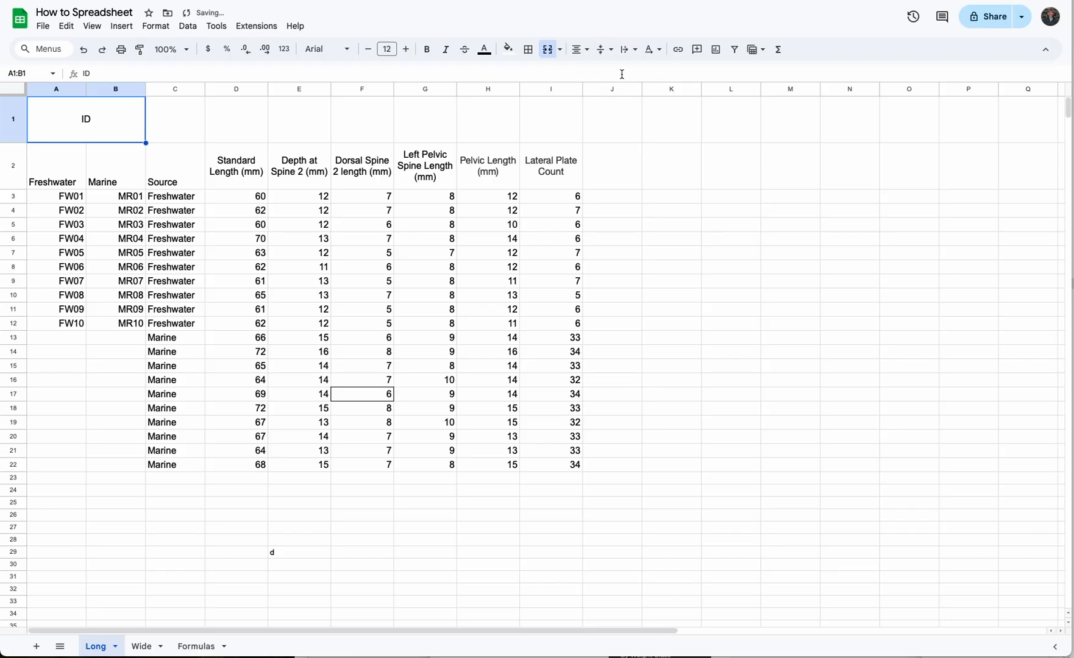
- Insert one empty column between the Source and Standard Length columns
click(329, 179)
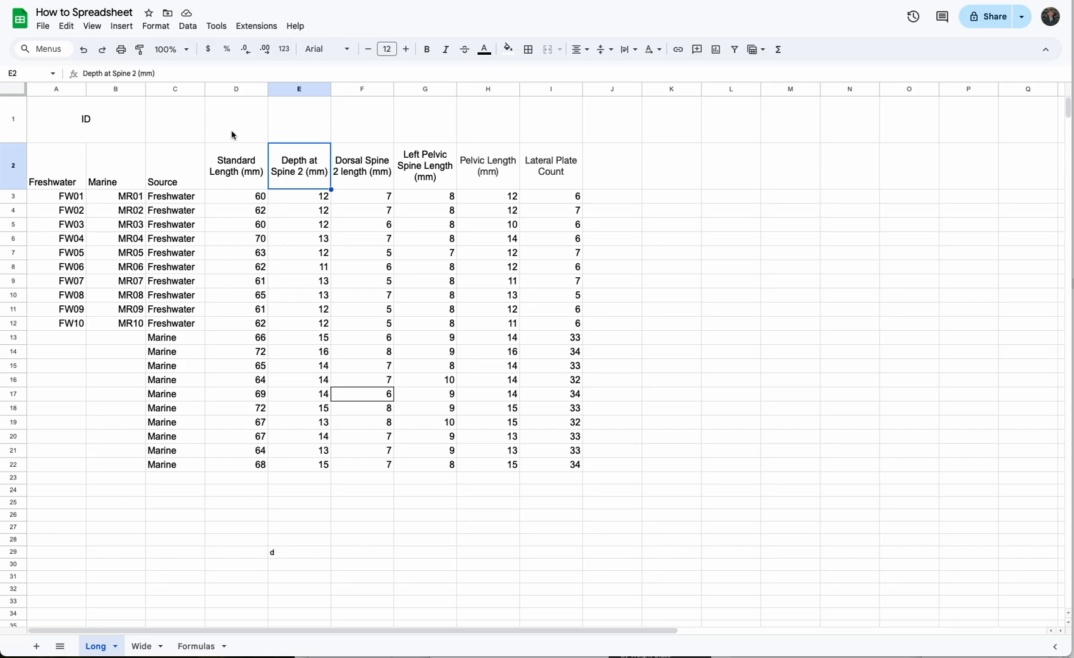
click(223, 91)
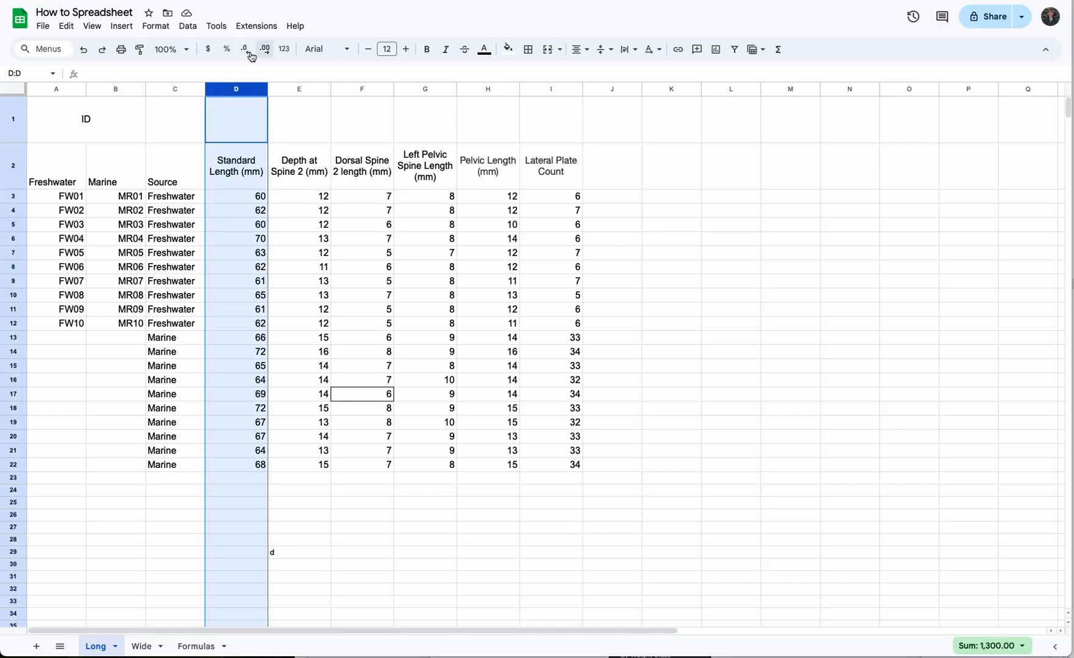
click(121, 25)
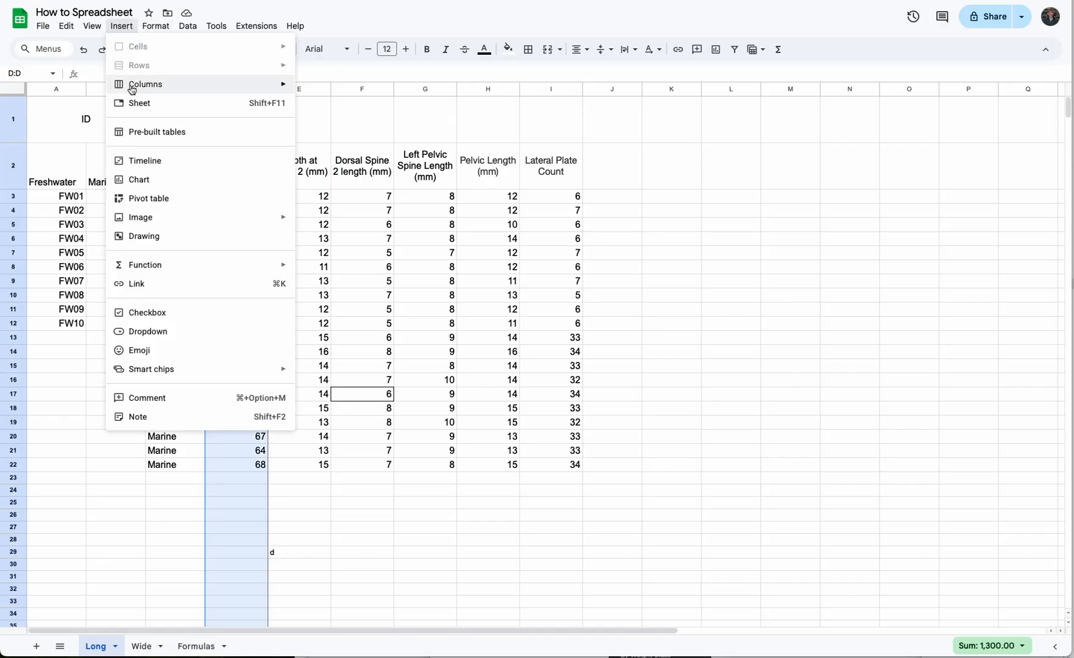
mouse_move(132, 89)
click(332, 91)
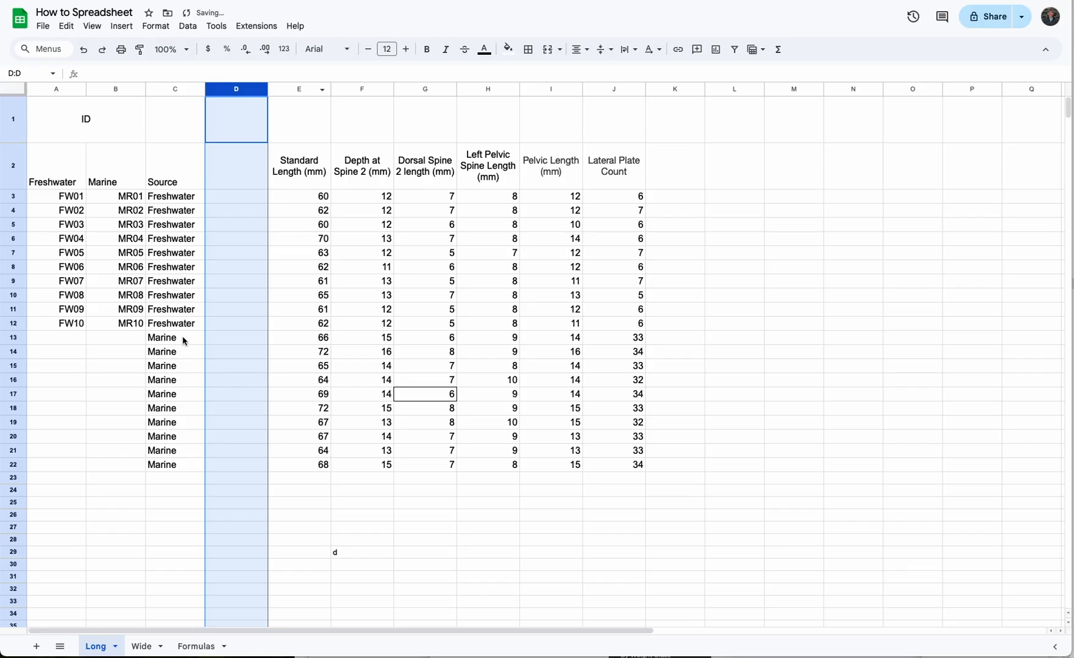
- Move the Marine source entries from C13:C22 into the empty column beside the Freshwater entries, starting at D3
drag(184, 341, 176, 471)
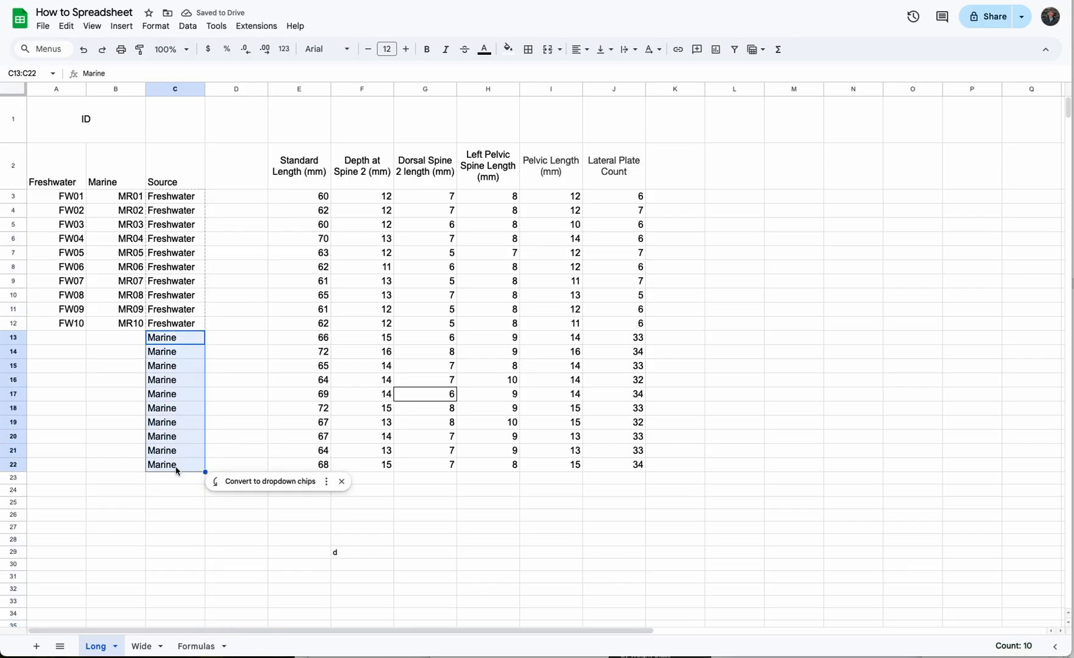
key(ctrl+x)
click(251, 197)
key(ctrl+v)
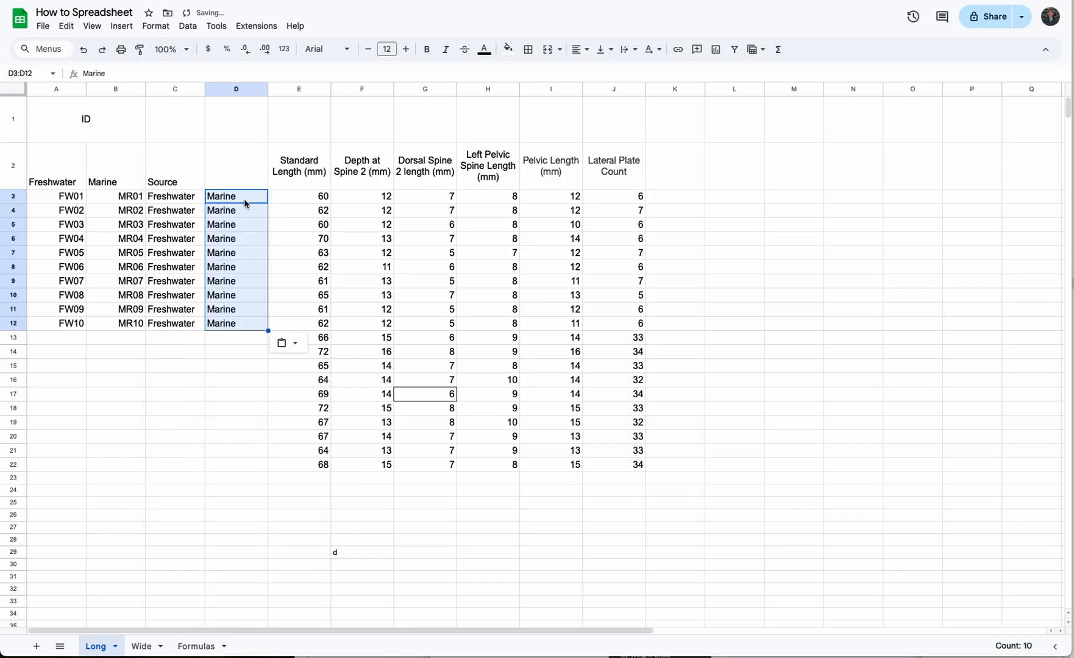
- Move the Source heading from C2 up to C1
click(183, 182)
key(ctrl+x)
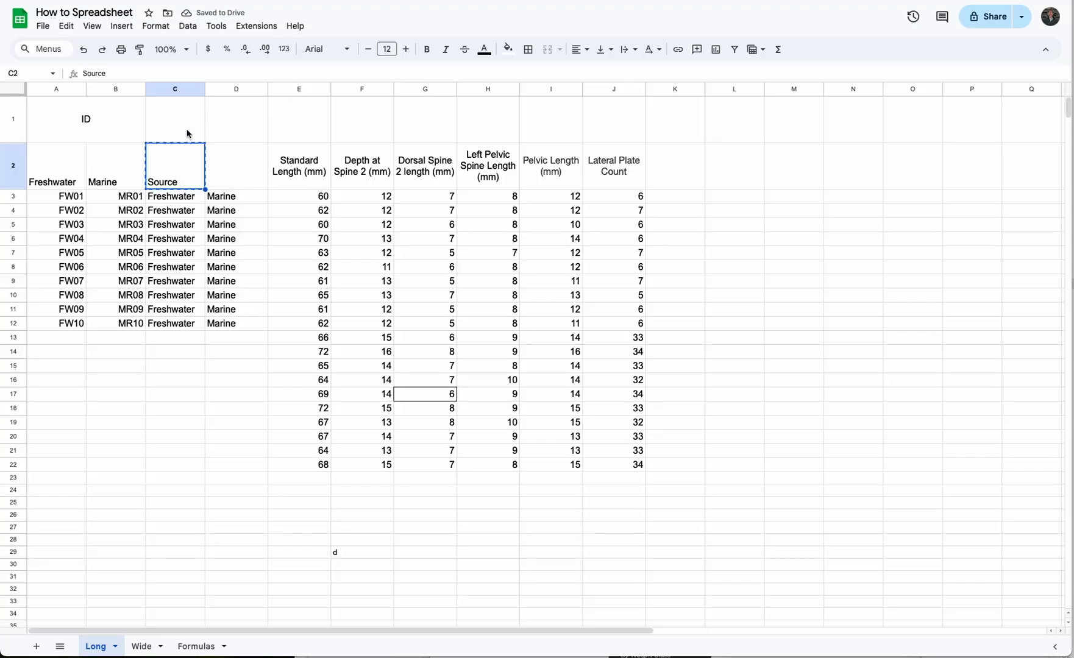
click(185, 130)
key(ctrl+v)
- Merge C1:D1 and align the Source heading to the horizontal center and vertical middle
click(184, 125)
drag(183, 125, 244, 124)
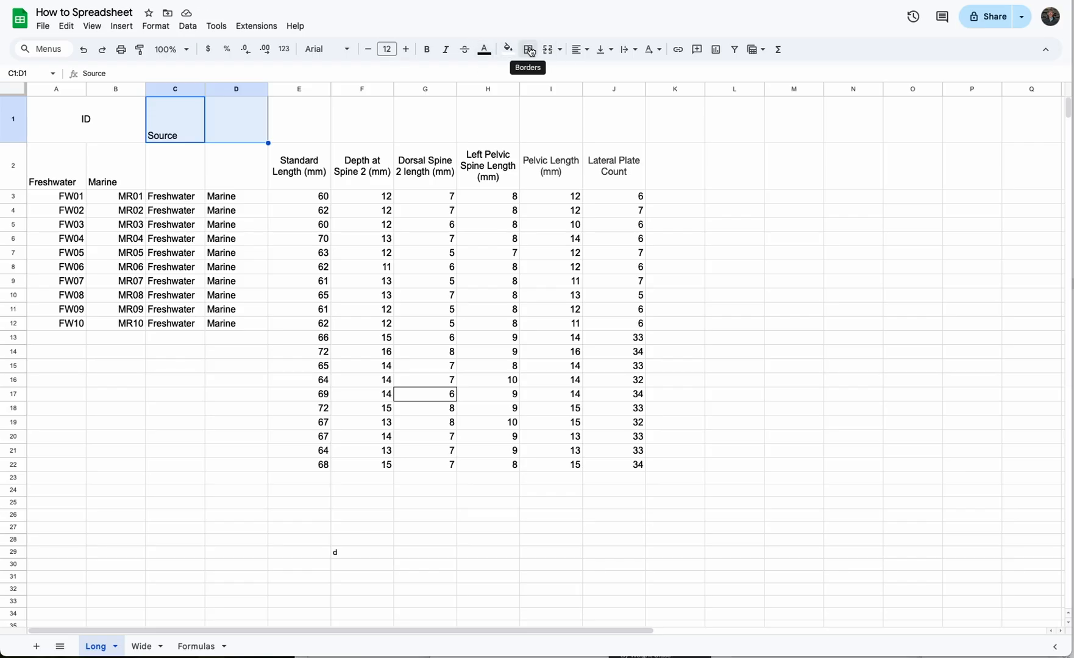
click(585, 55)
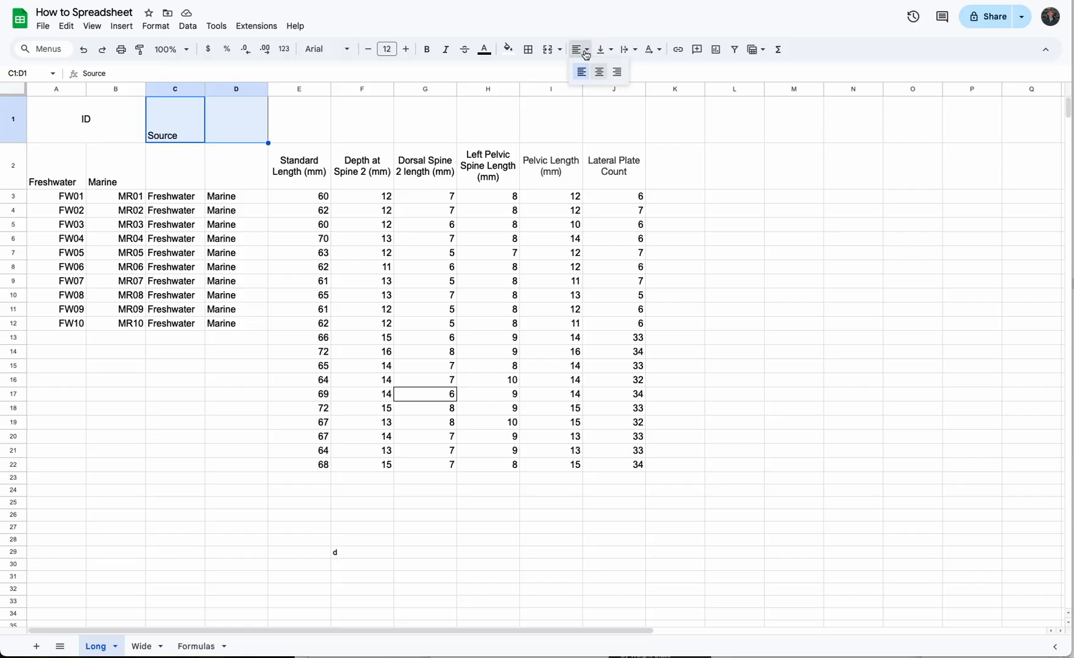
click(599, 72)
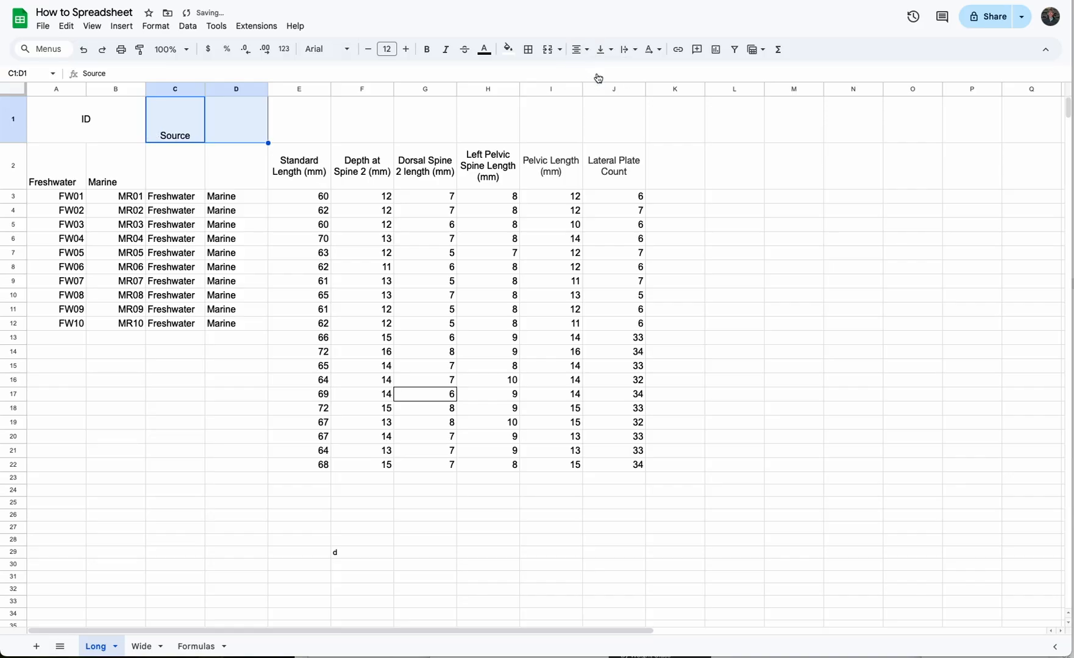
click(548, 50)
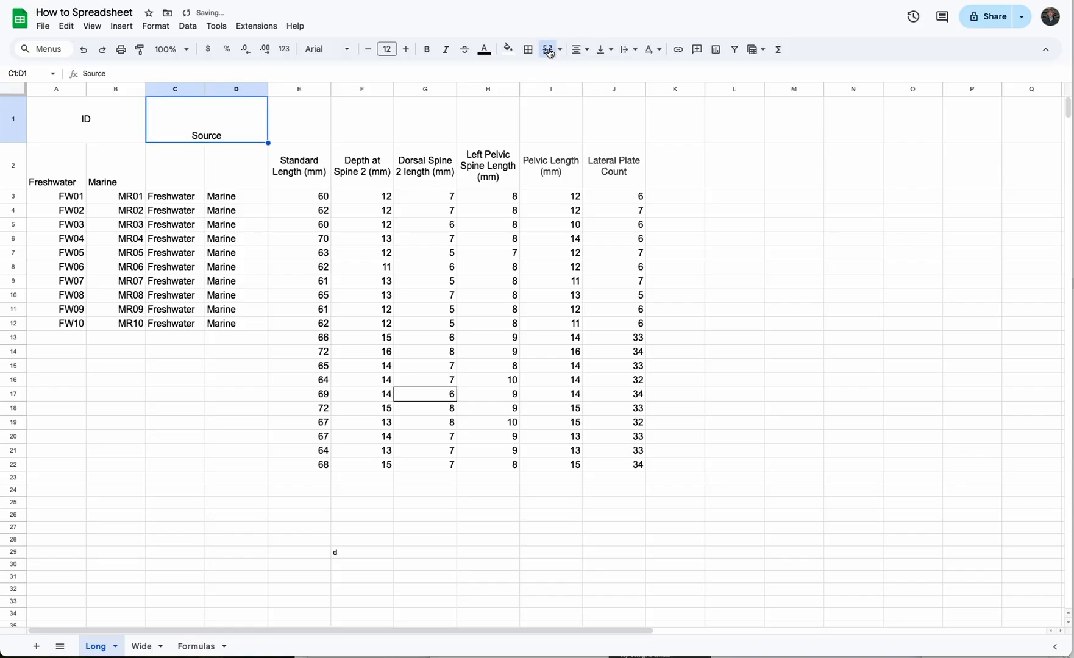
click(588, 56)
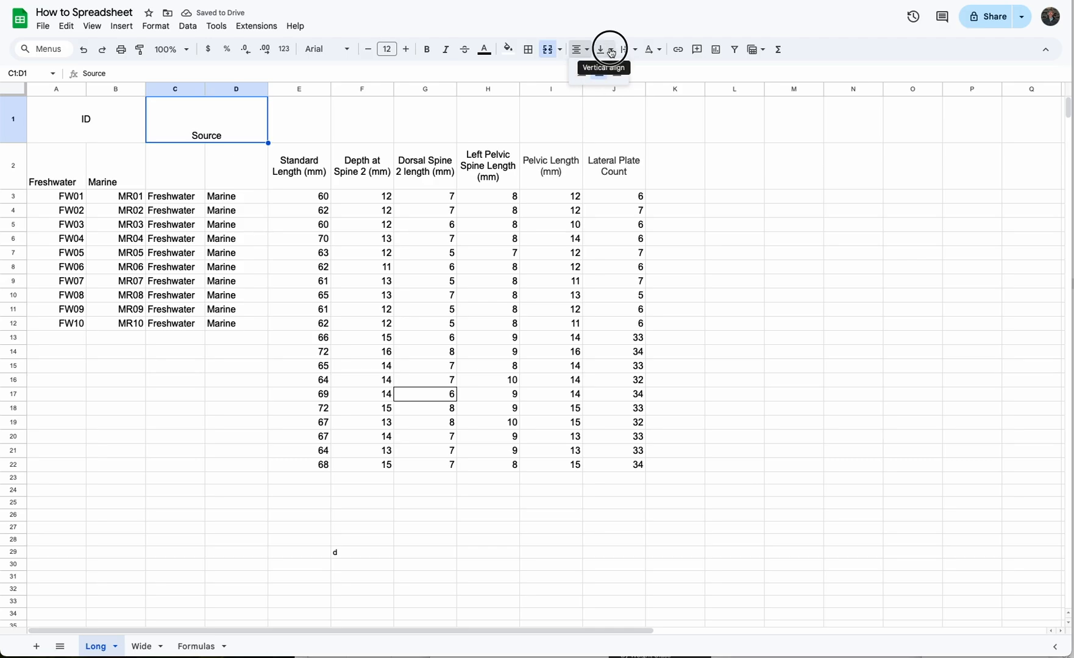
click(601, 49)
click(621, 73)
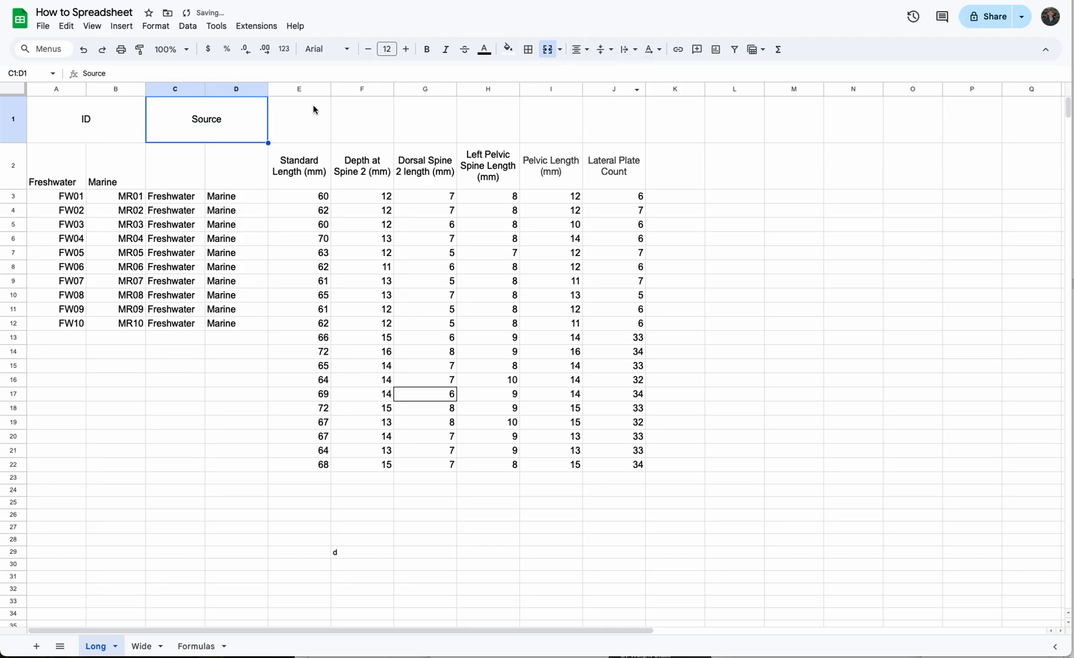
- Copy the Freshwater and Marine subheadings from A2:B2 into C2:D2 under Source
click(63, 182)
drag(62, 181, 98, 175)
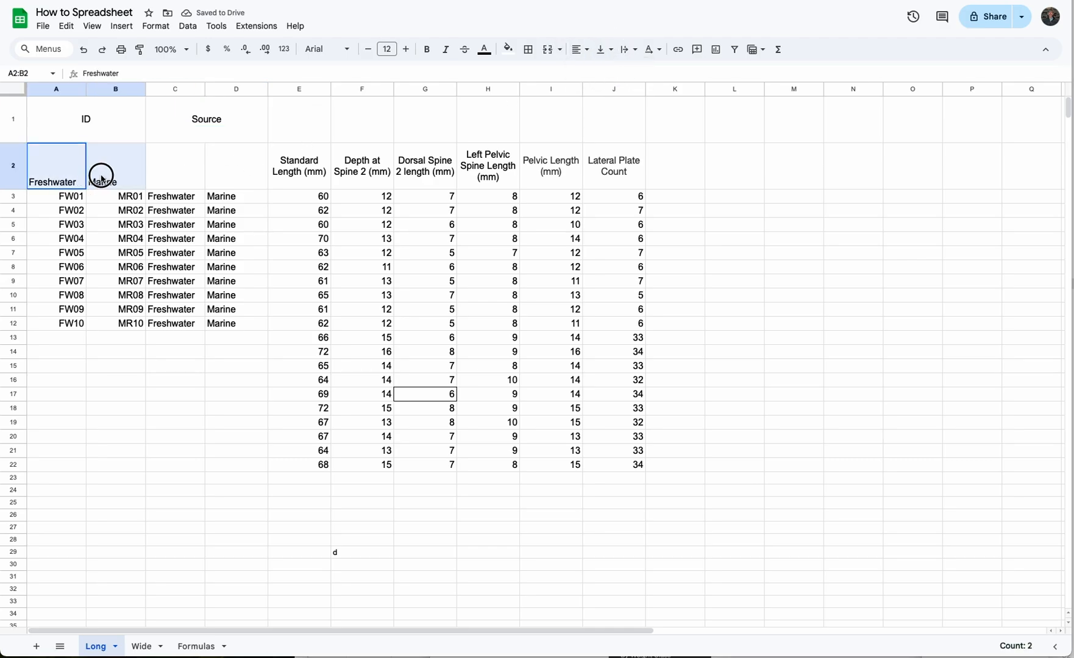
key(ctrl+c)
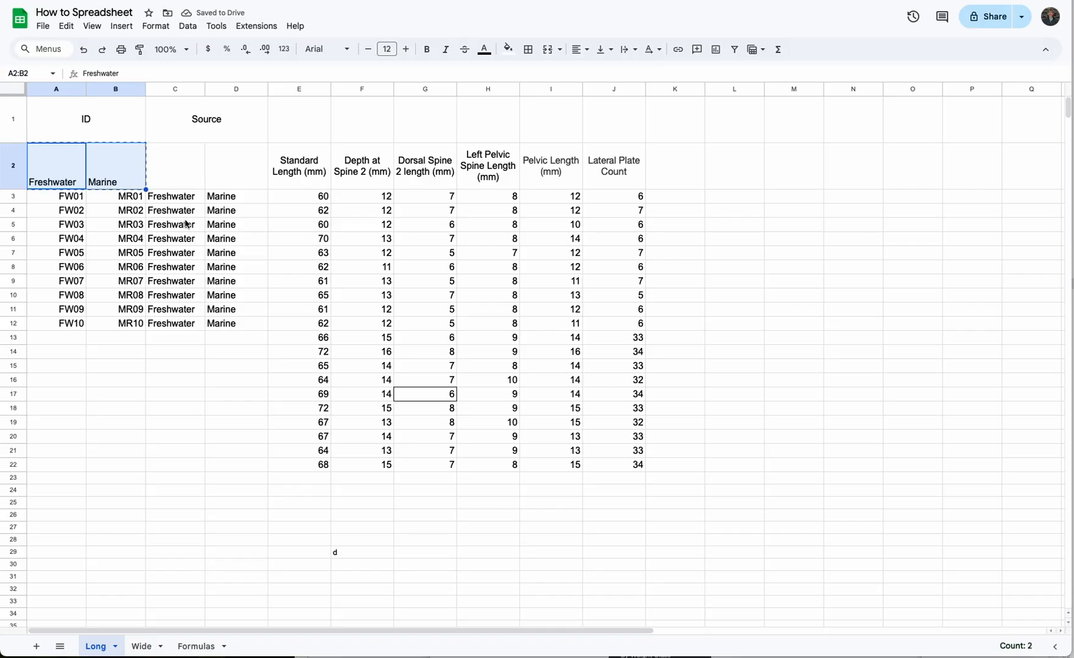
click(182, 171)
key(ctrl+v)
click(216, 312)
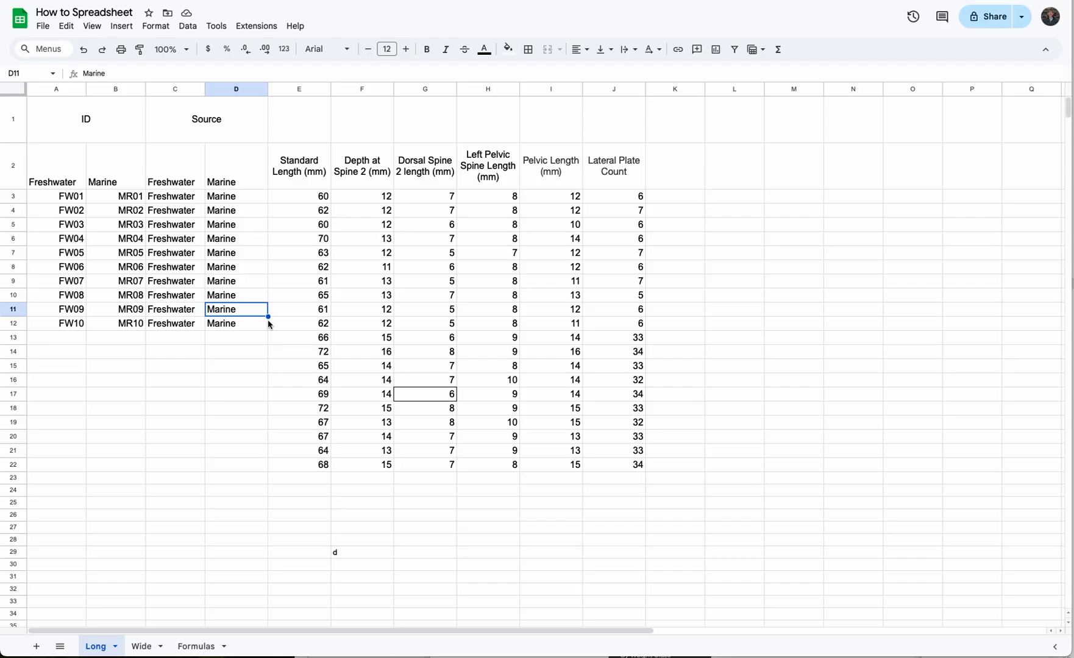
- Compare with the Wide sheet, then delete the two Source columns C and D from the Long sheet
click(143, 646)
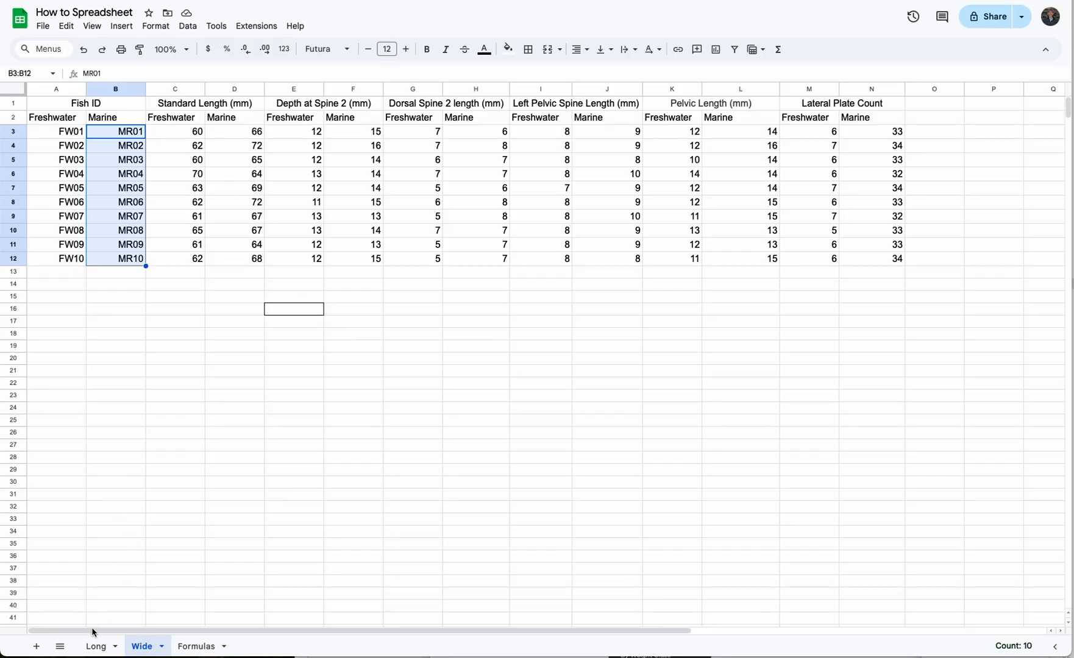
click(98, 648)
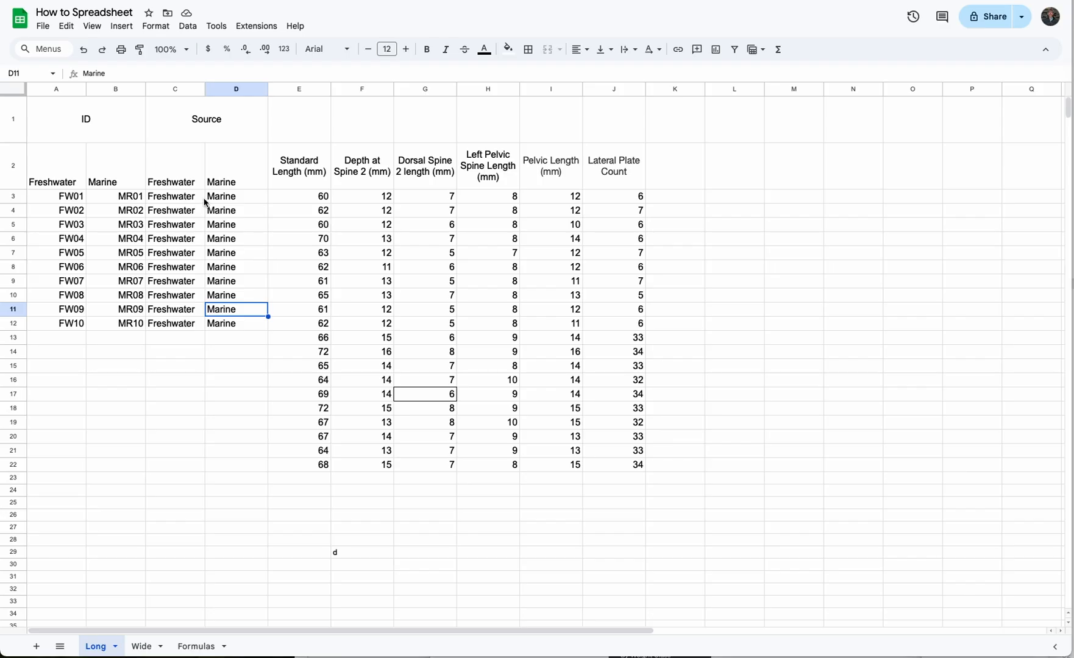
click(181, 90)
drag(181, 90, 236, 93)
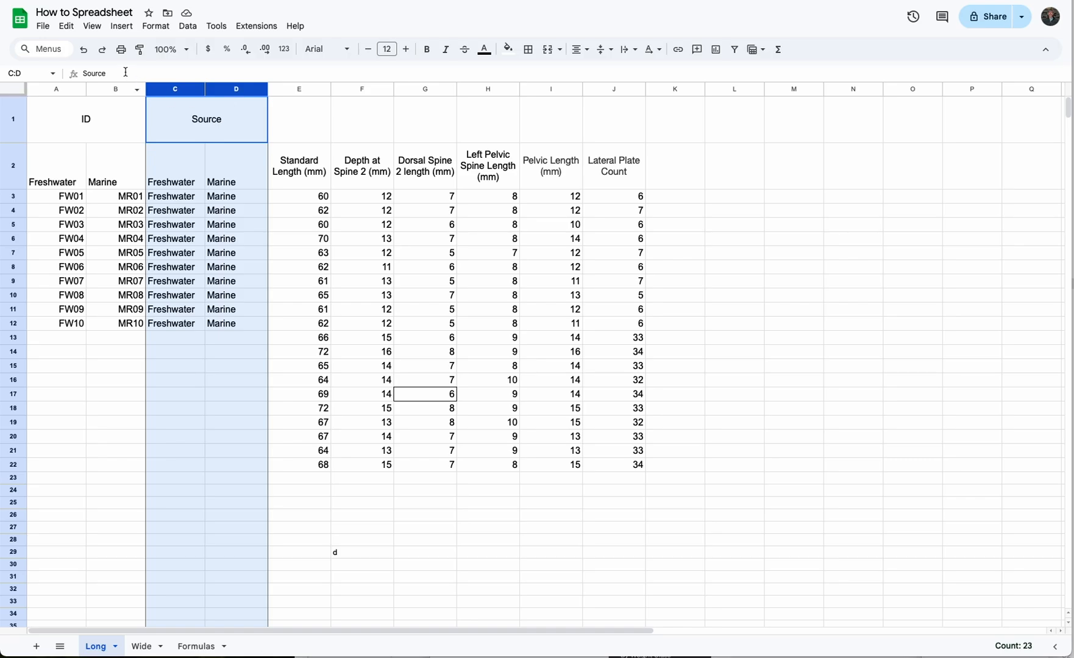
click(70, 30)
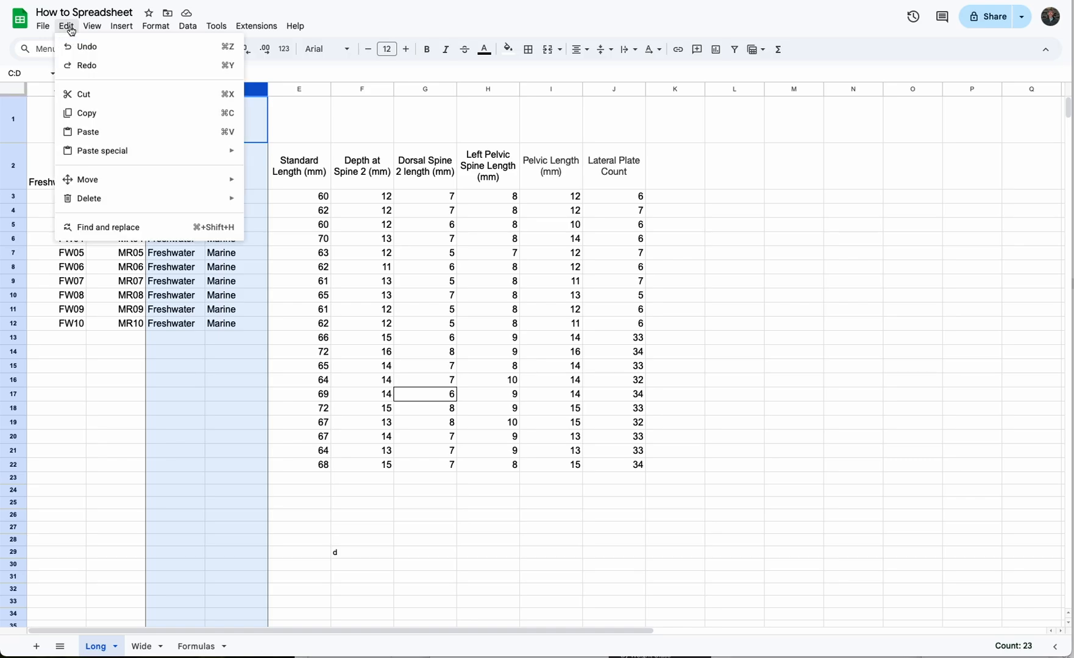
mouse_move(96, 201)
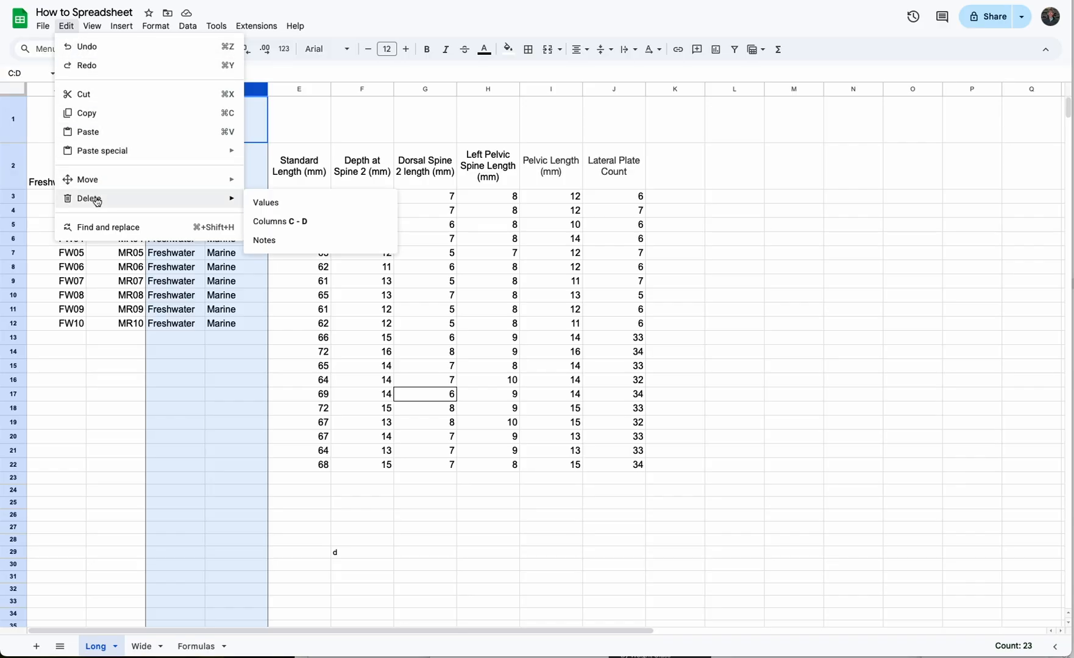
click(275, 222)
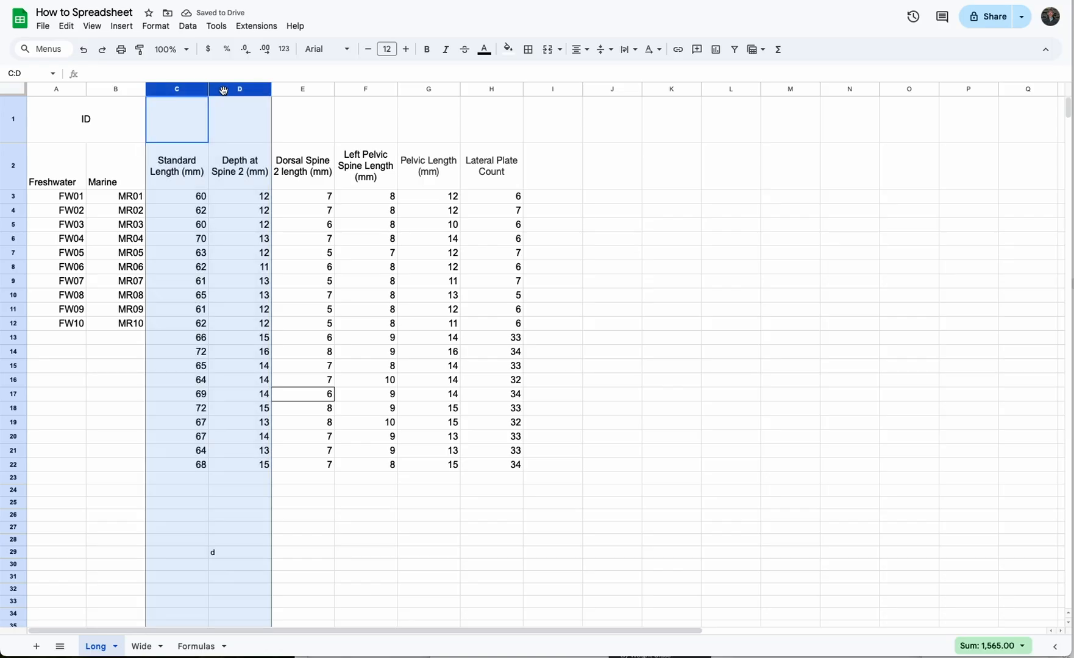
- Insert one empty column between the Standard Length and Depth at Spine 2 columns
click(298, 91)
click(231, 89)
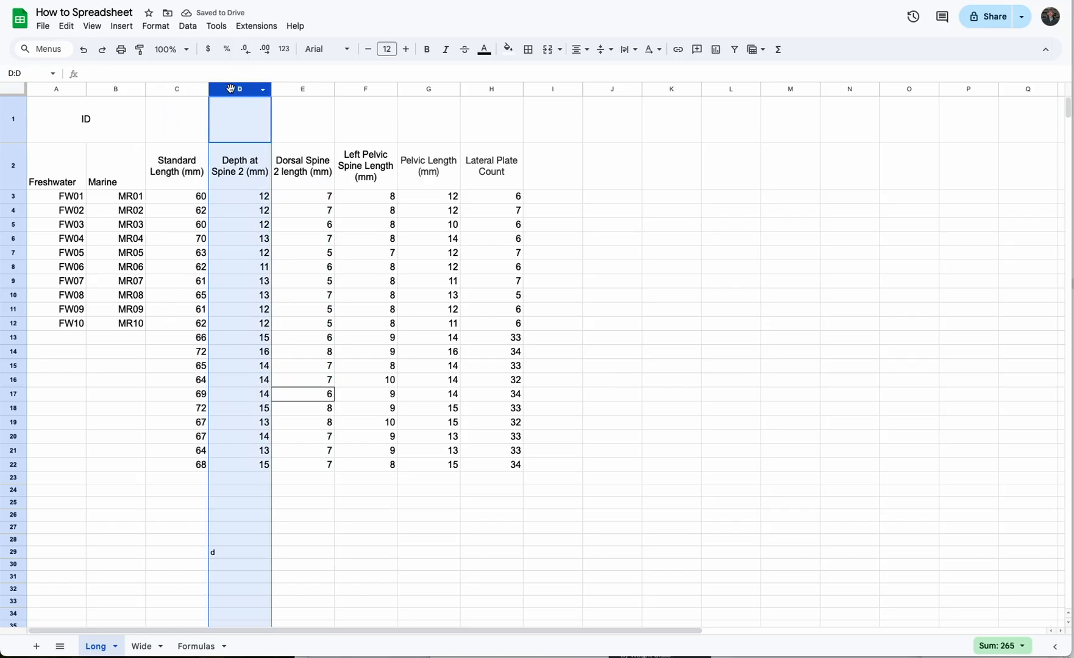
click(121, 25)
mouse_move(132, 84)
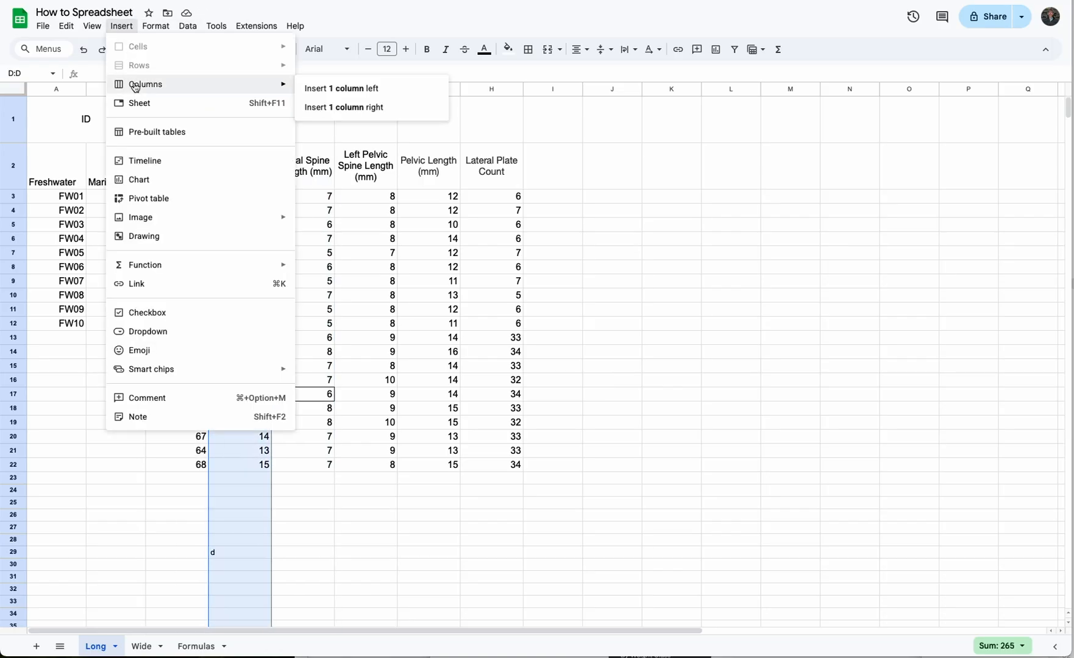
click(332, 89)
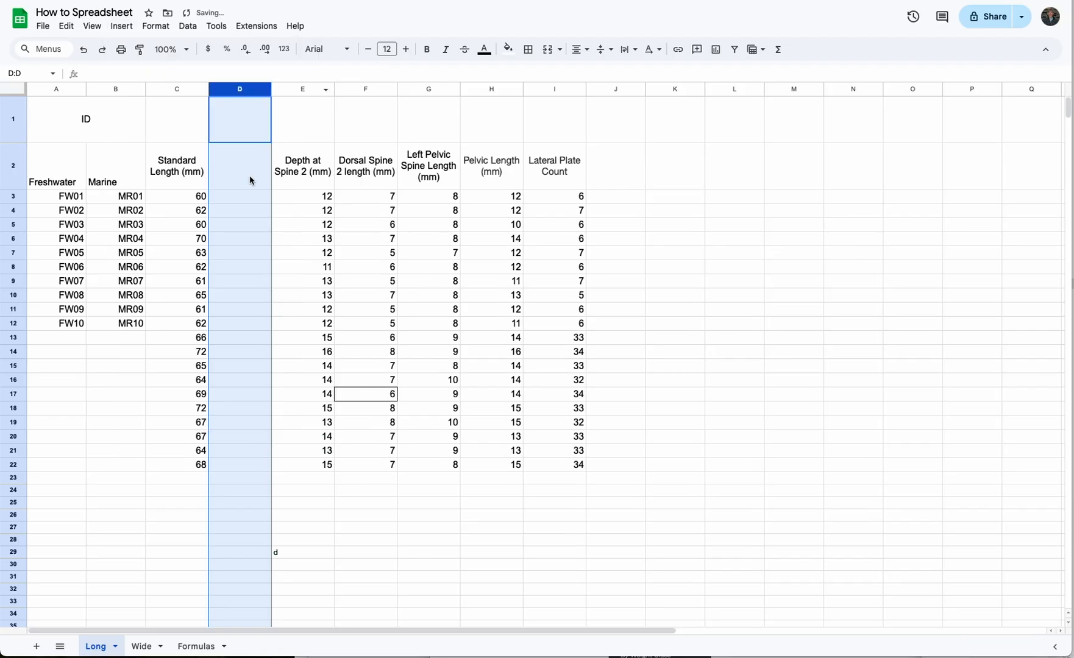
- Move the marine standard length values from C13:C22 into the empty column, starting at D3
drag(190, 339, 186, 466)
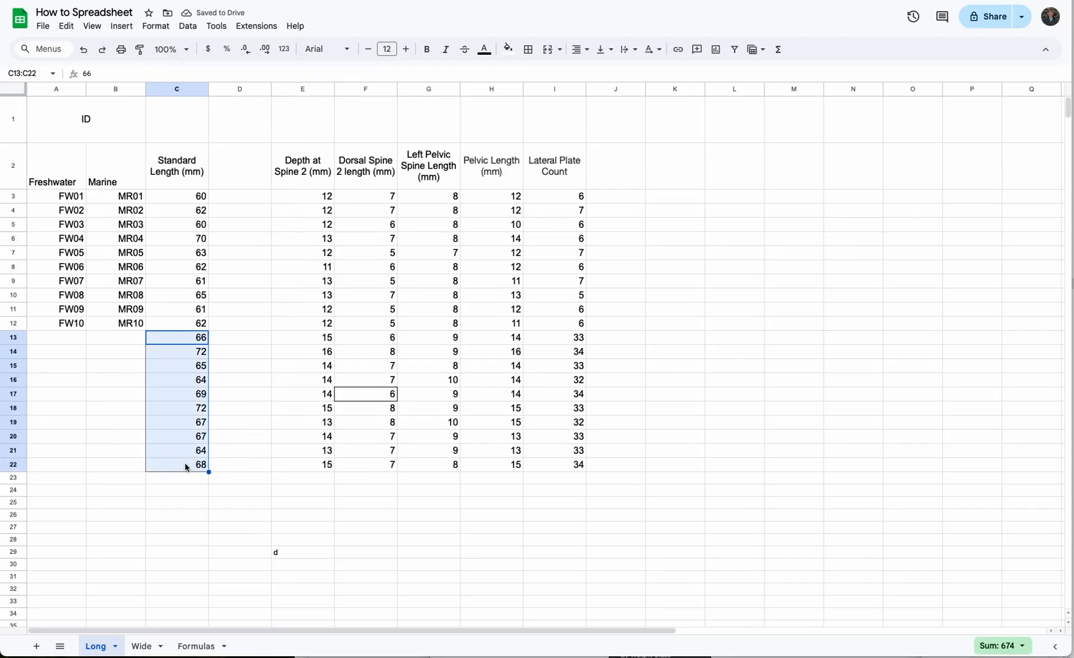
key(ctrl+x)
click(251, 197)
key(ctrl+v)
- Move the Standard Length (mm) heading from C2 up to C1
click(198, 162)
key(ctrl+x)
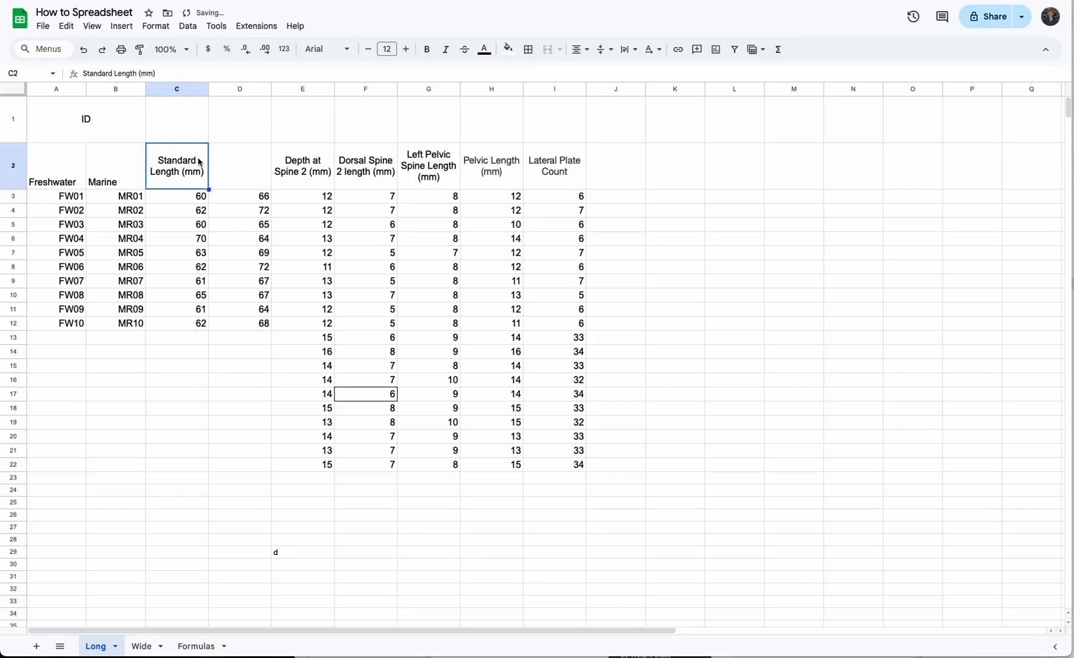
click(190, 135)
key(ctrl+v)
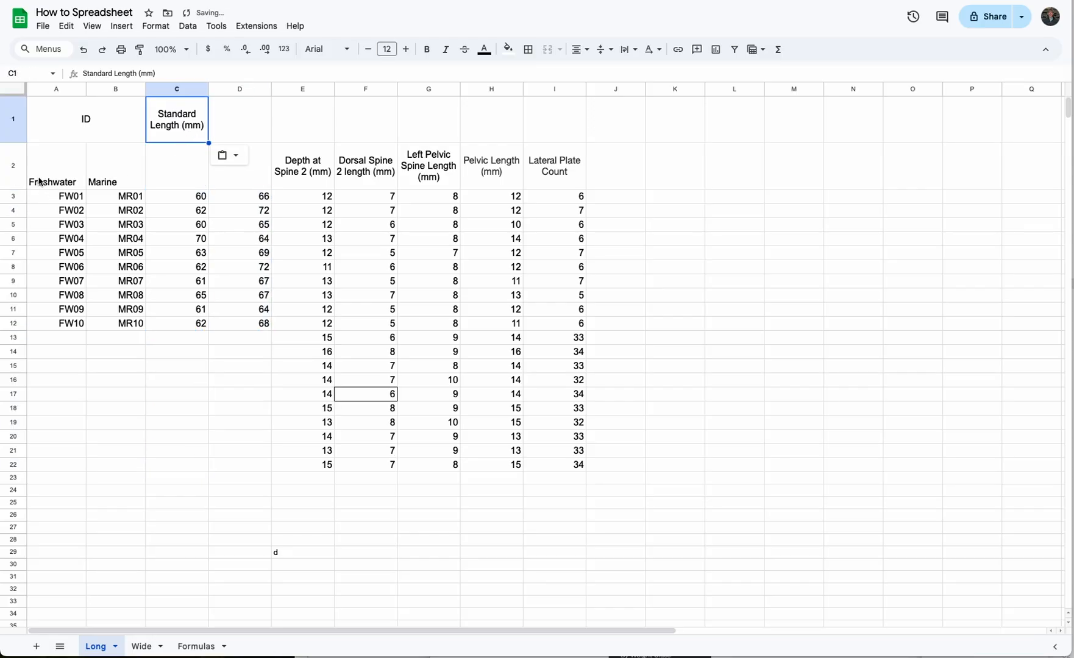
- Copy the Freshwater and Marine subheadings from A2:B2 into C2:D2 above the standard length values
drag(41, 183, 127, 178)
key(ctrl+c)
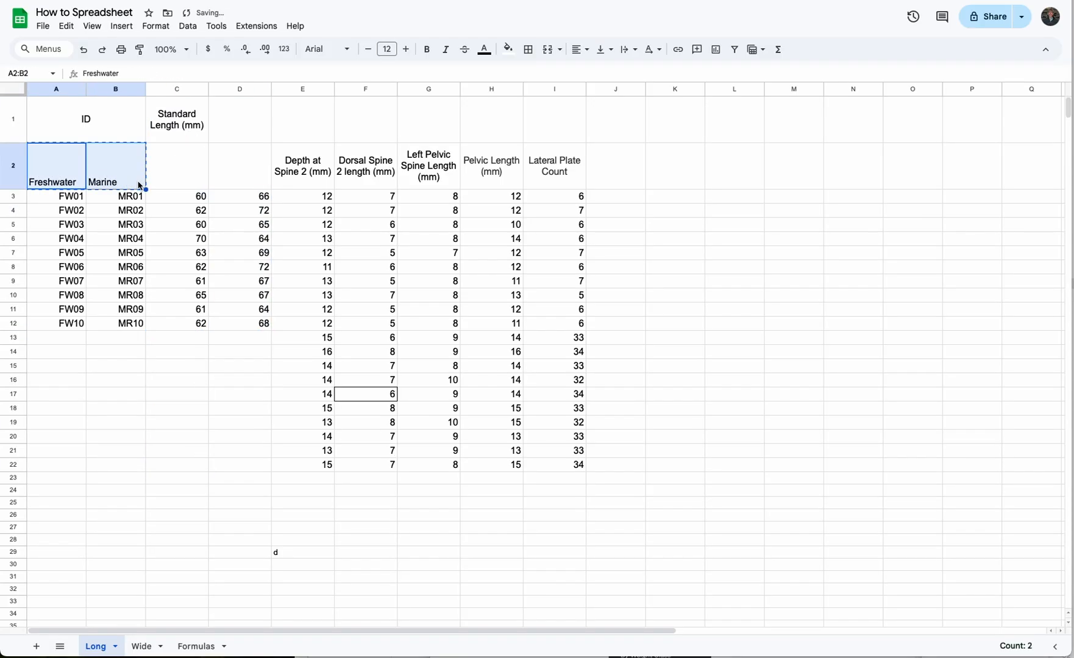
click(173, 182)
key(ctrl+v)
- Merge C1:D1 and center the Standard Length (mm) heading horizontally across both columns
click(196, 125)
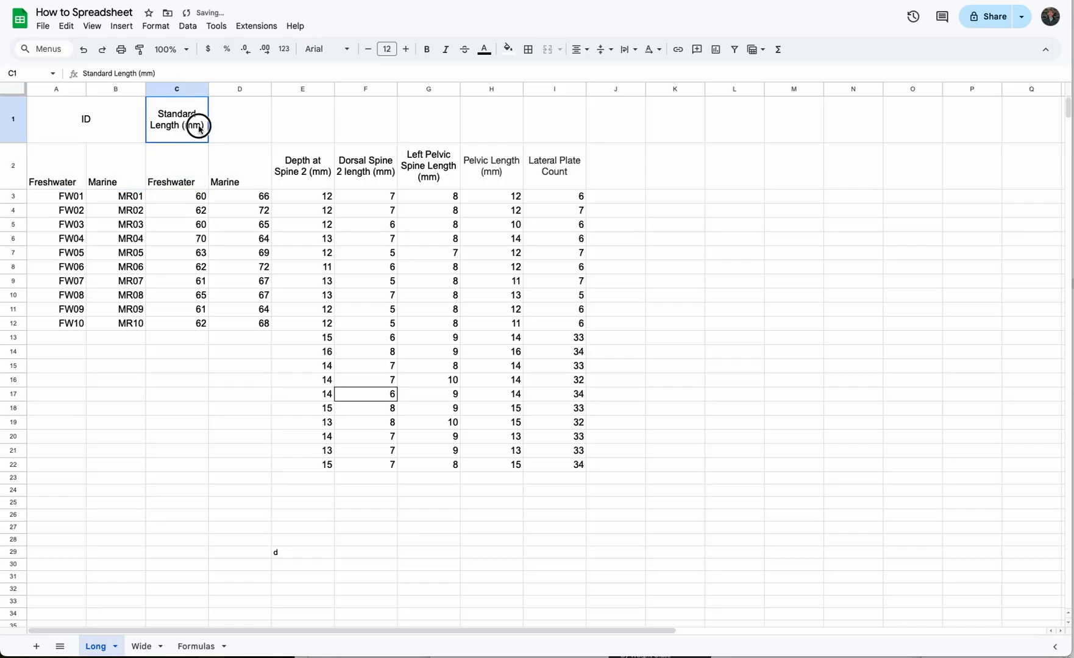
drag(197, 125, 244, 122)
click(556, 58)
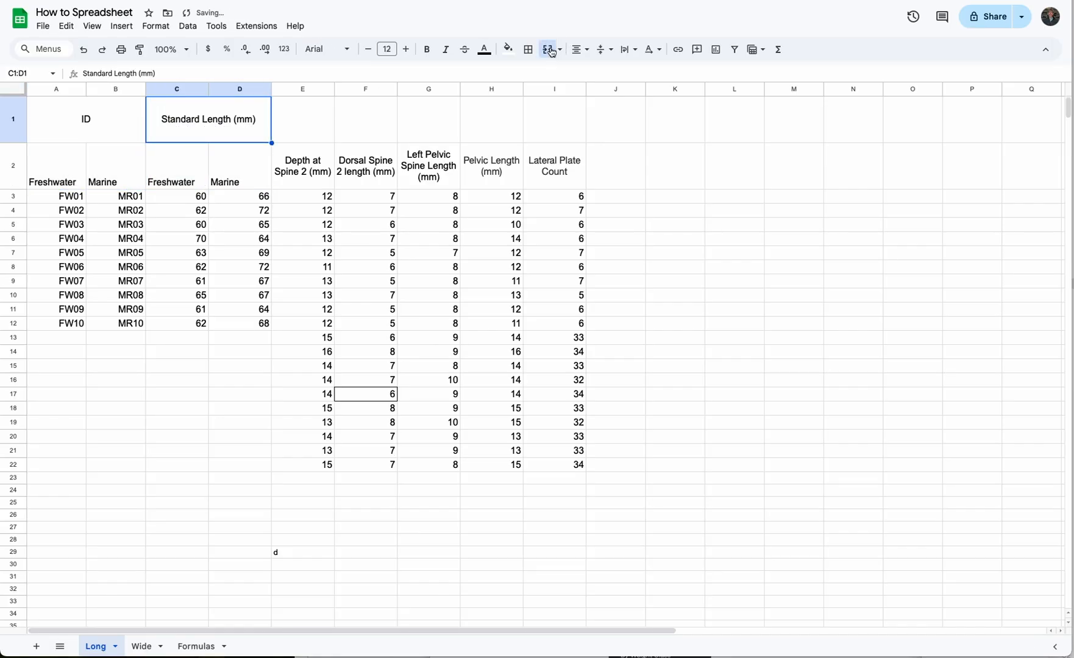
click(586, 53)
click(600, 74)
- On the Wide sheet, enter the label Mean in cell B14 below the data
click(144, 646)
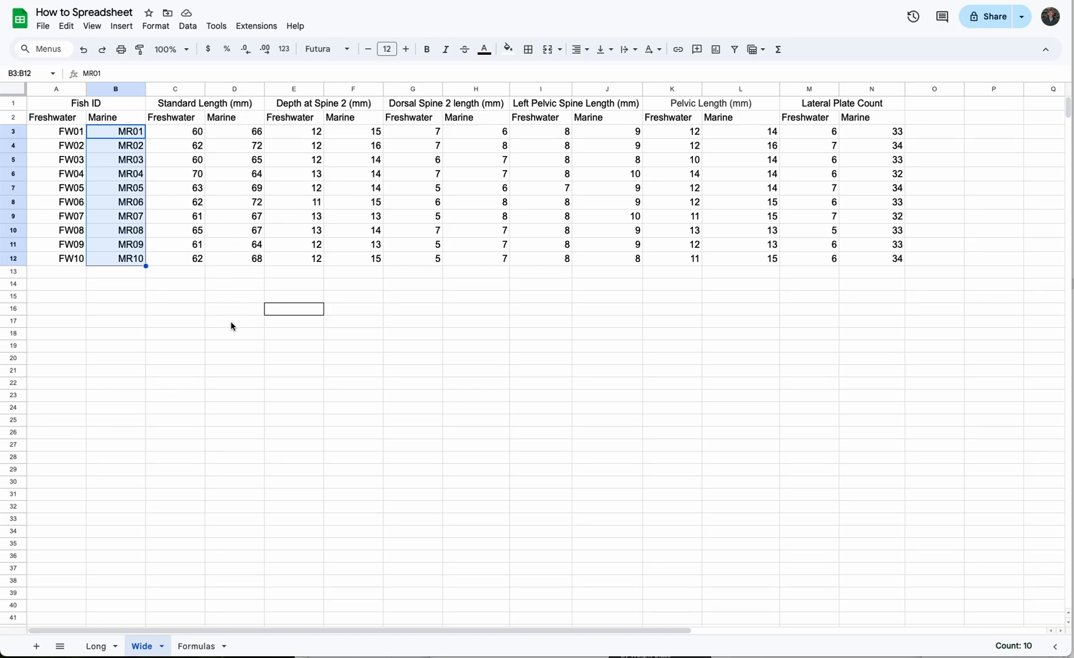
click(131, 289)
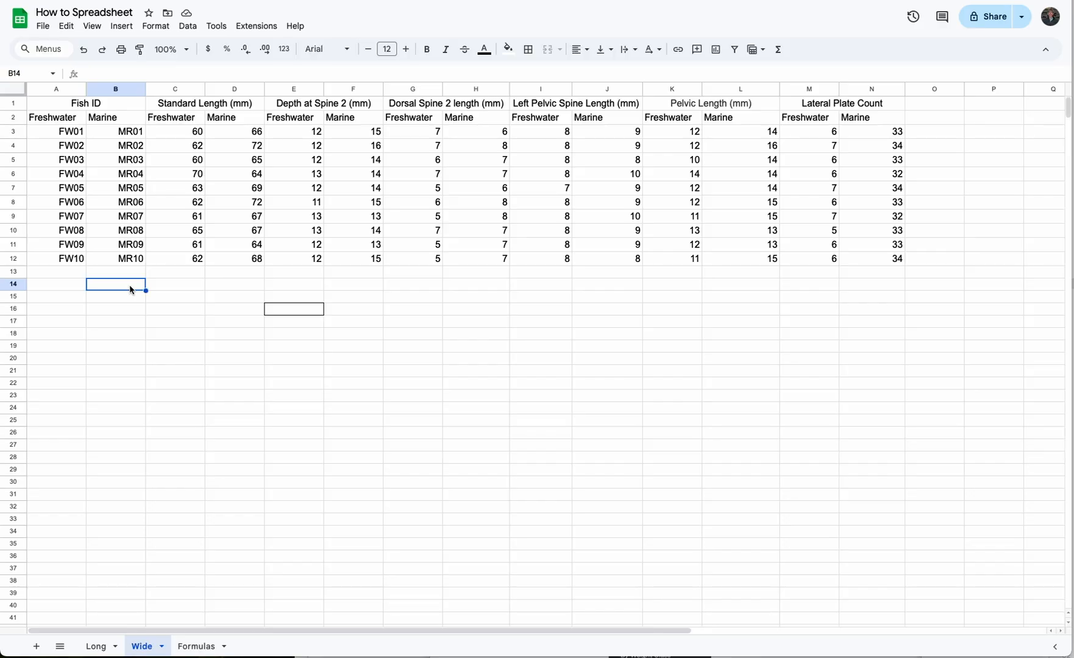
text(Mean)
key(Tab)
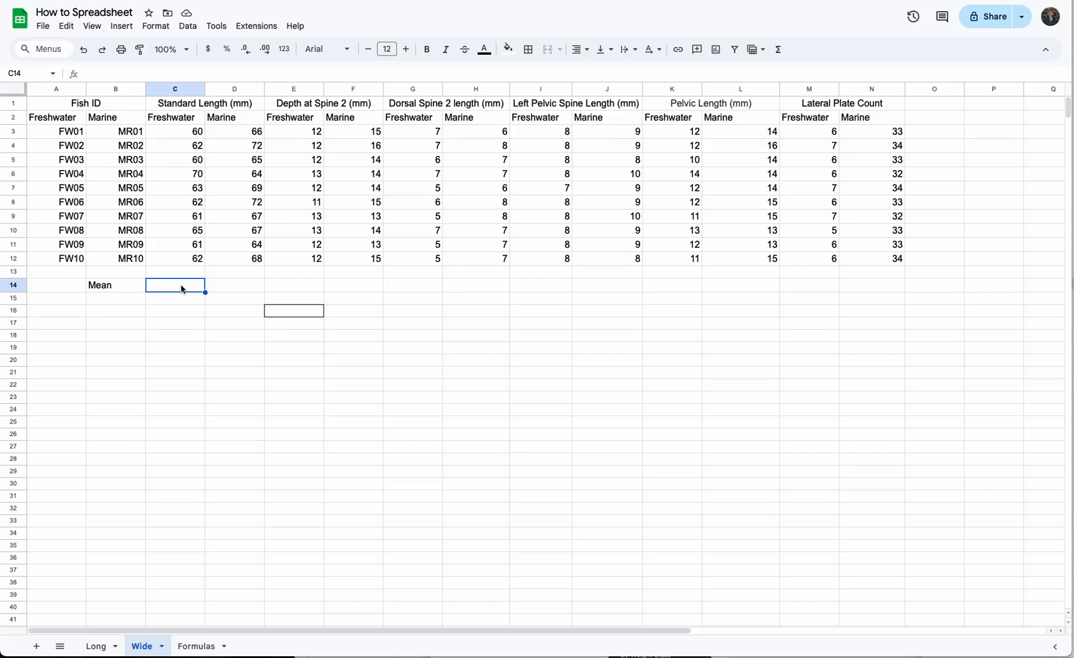
text(=)
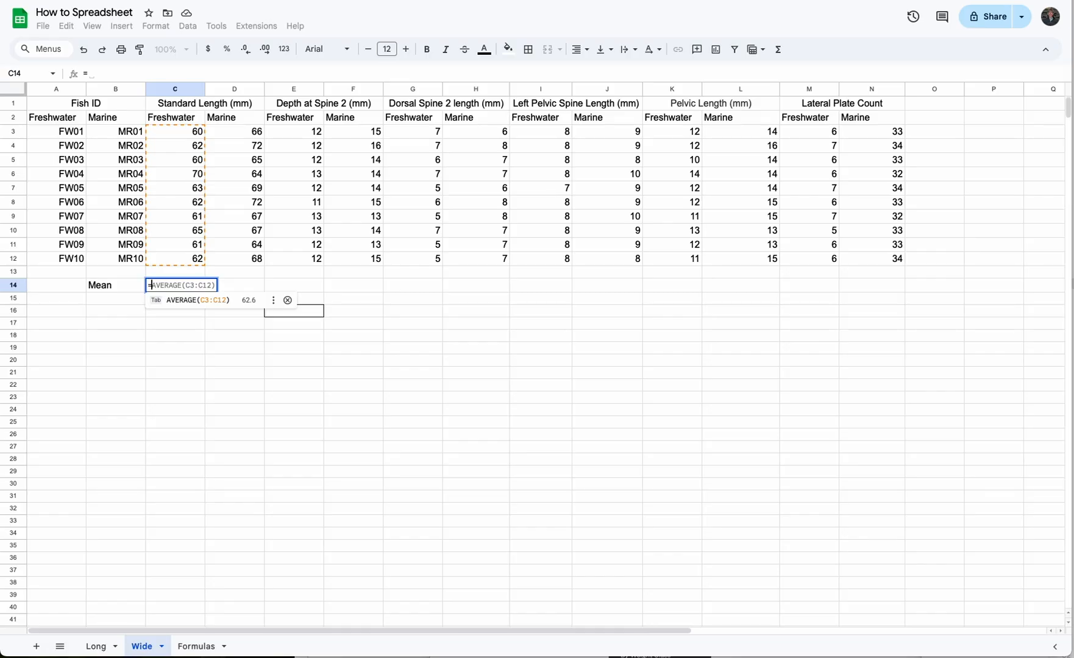
key(BackSpace)
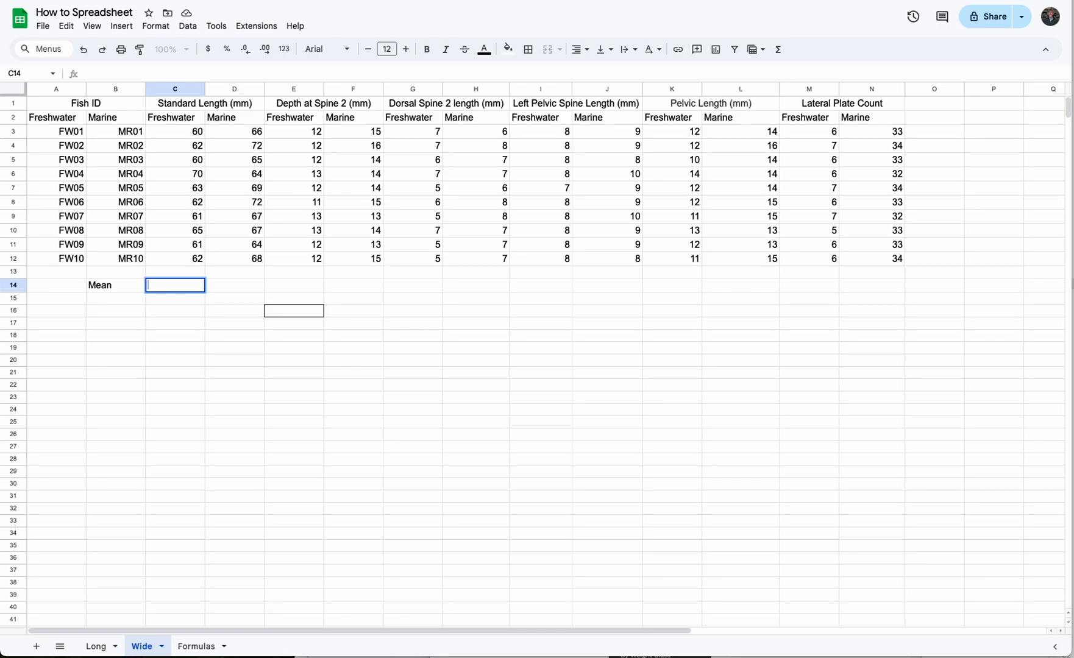
key(Return)
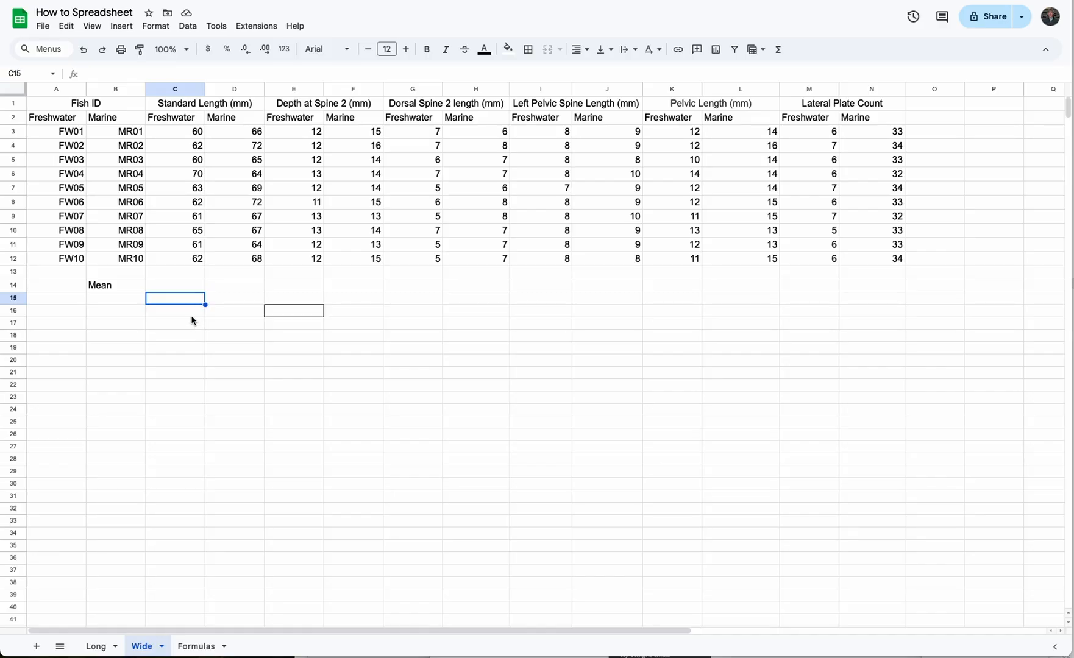
- Enter the formula = 2 + 2 in cell C14 beside the Mean label
click(187, 289)
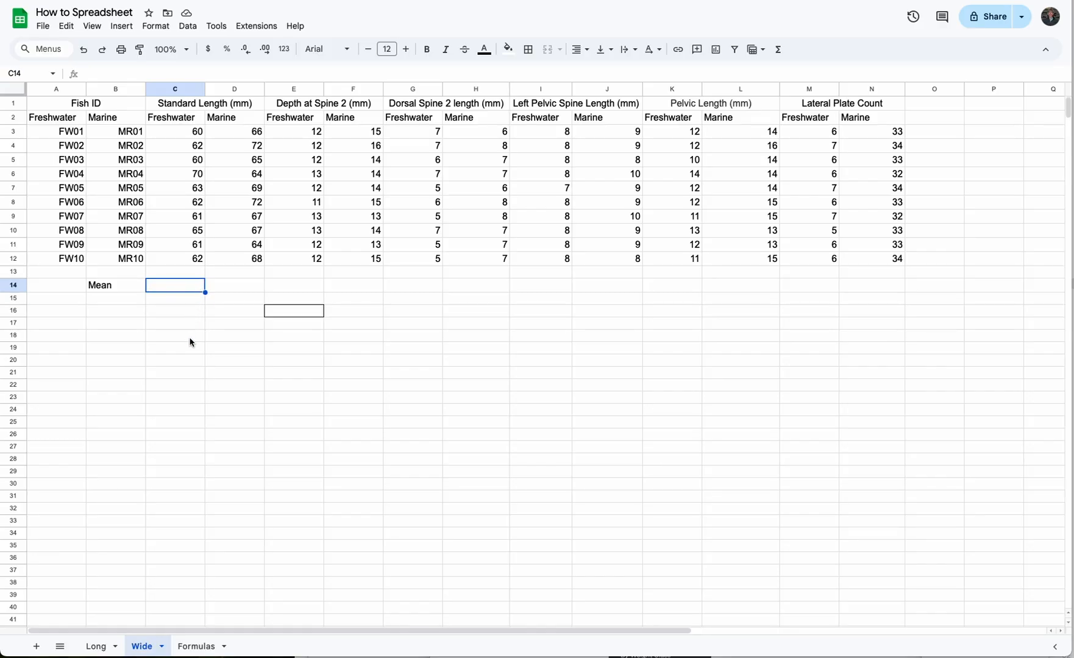
text(=)
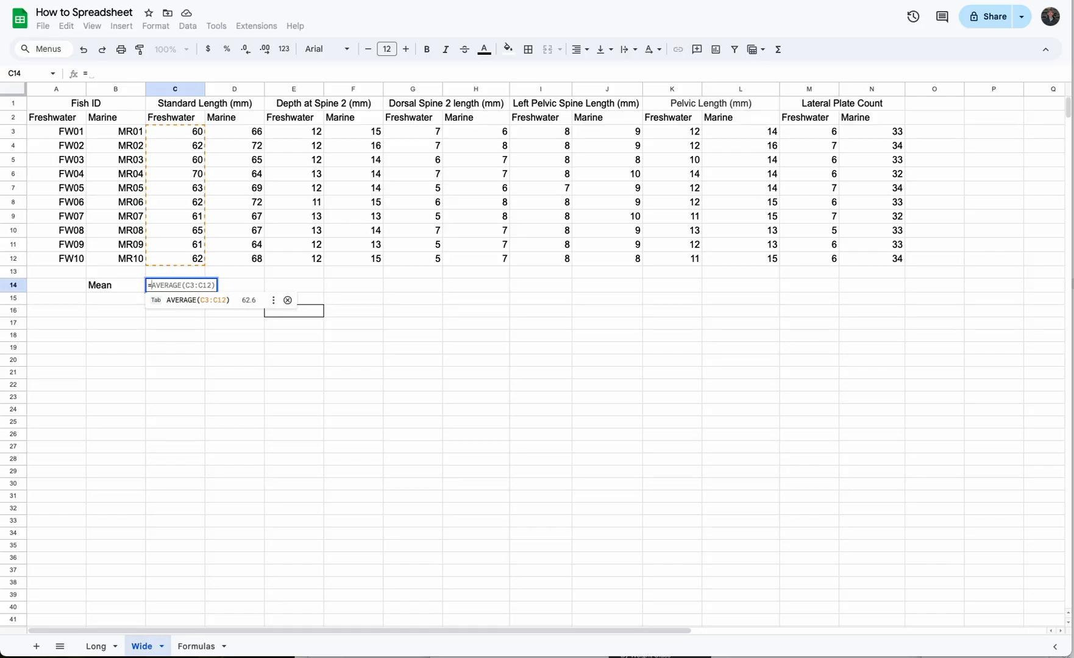
text( 2)
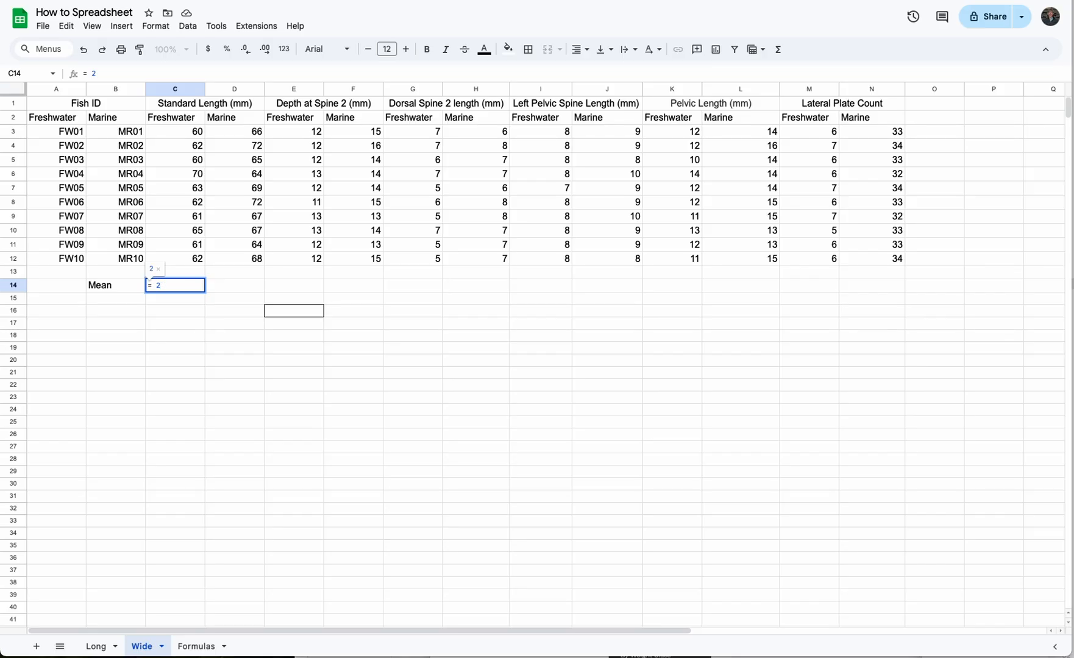
text( + 2)
key(Return)
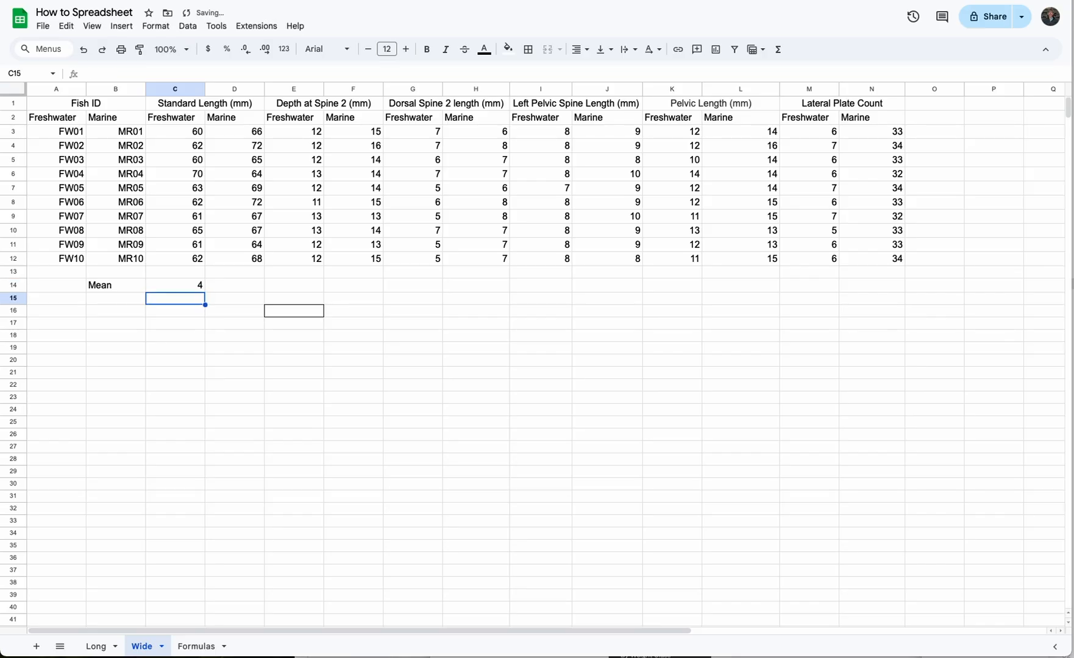
- Enter the multiplication formula =2 * 2 in cell C15, directly below the addition formula
click(182, 283)
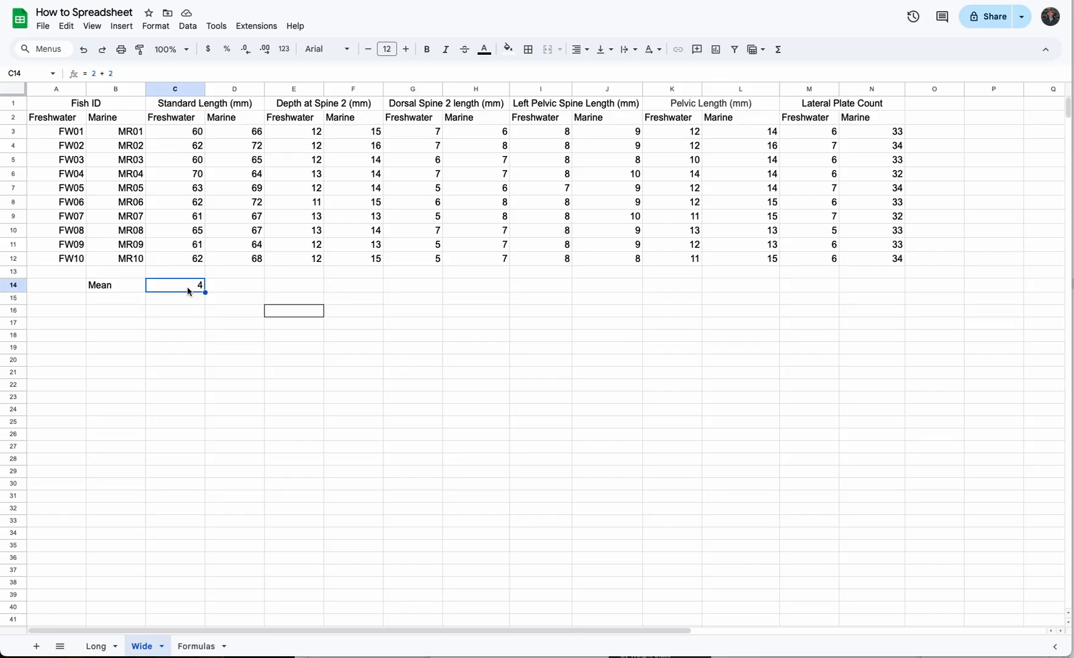
double_click(188, 291)
key(Return)
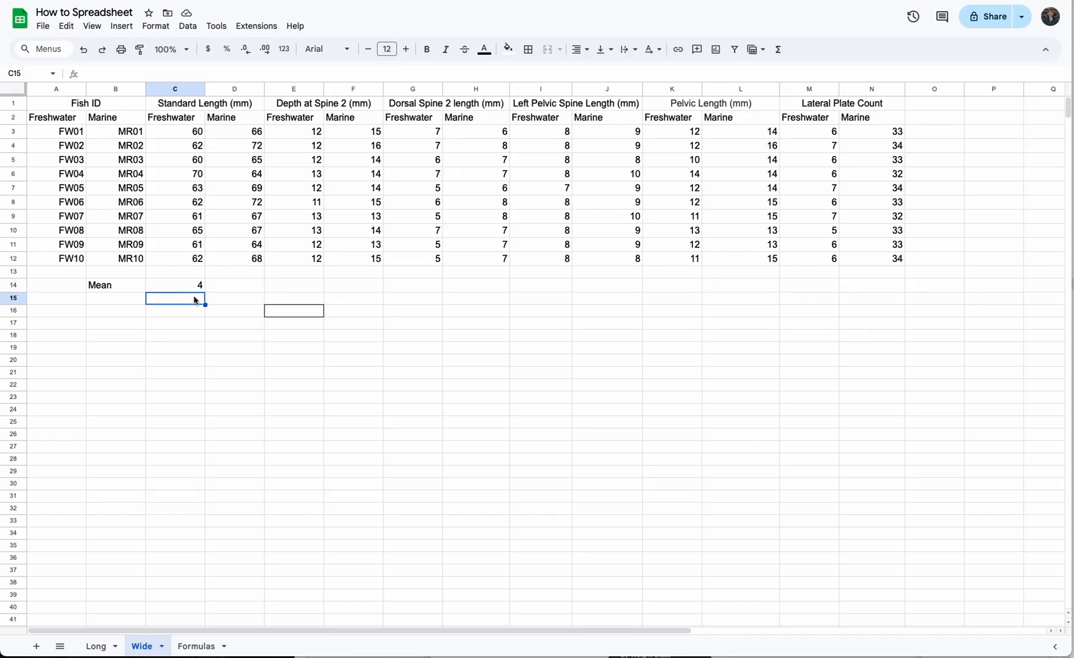
text(=2 * )
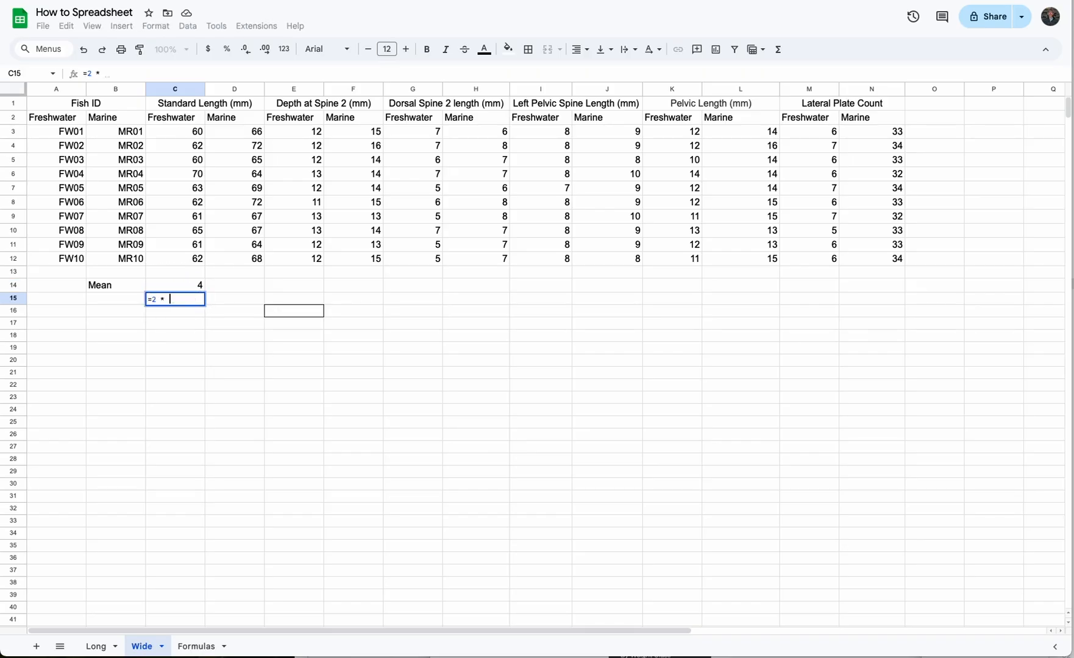
text(2)
key(Return)
- Enter the division formula = 2 / 2 in cell C16 and the subtraction formula = 2 - 2 in cell C17
text(2)
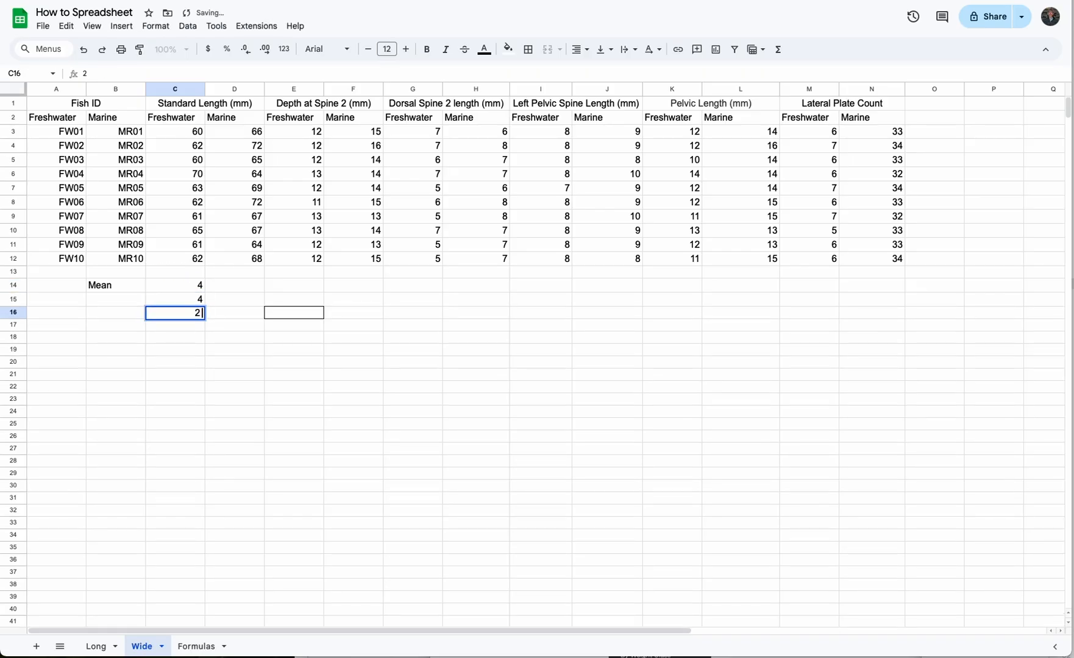
key(BackSpace)
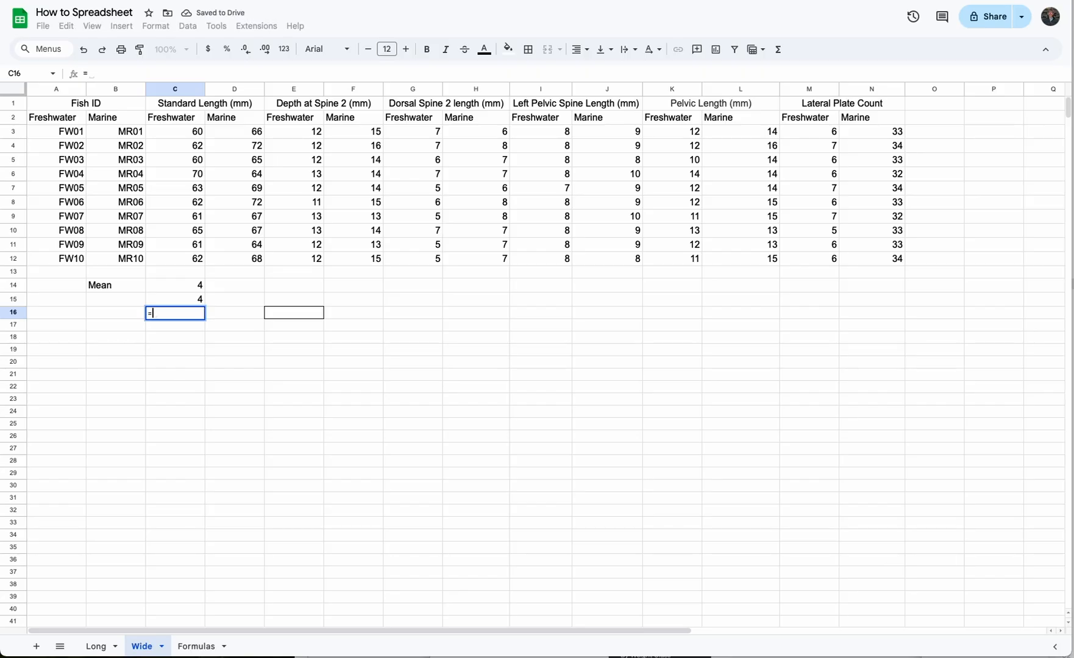
text(= 2 / 2)
key(Return)
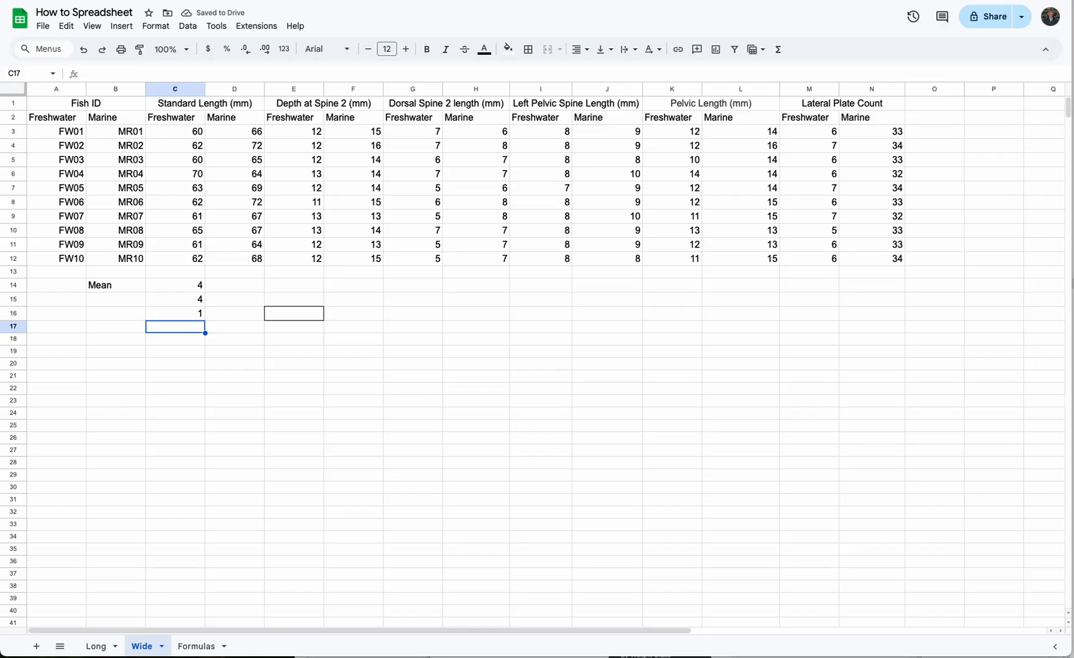
text(= 2 - )
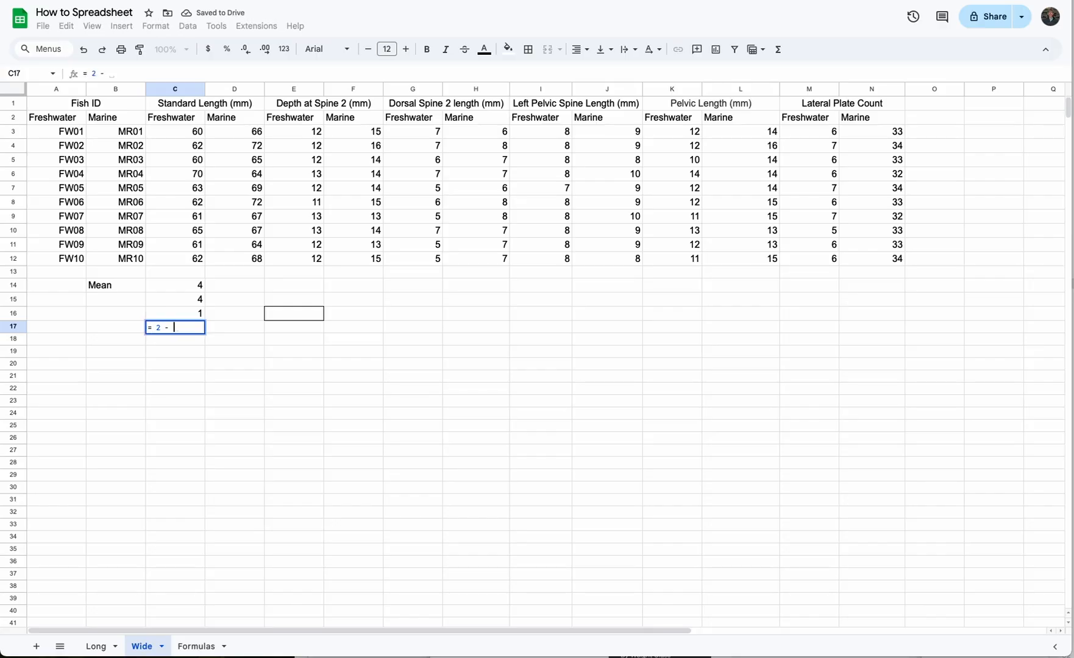
text(2)
key(Return)
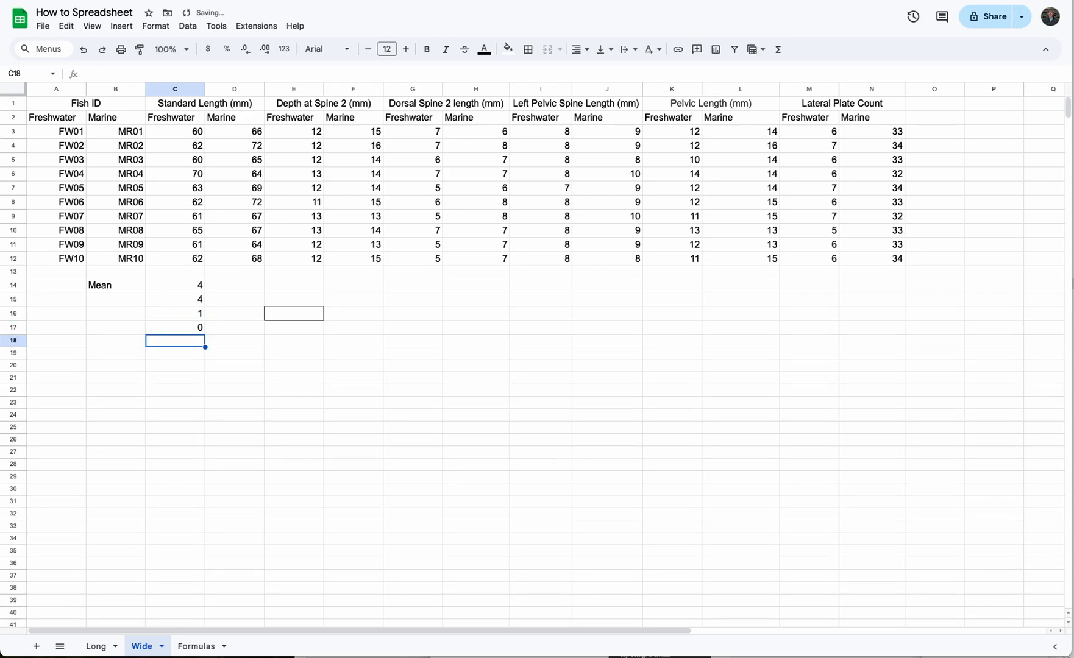
- Enter the exponent formula =2^2 in cell C18 below the subtraction formula
text(2^)
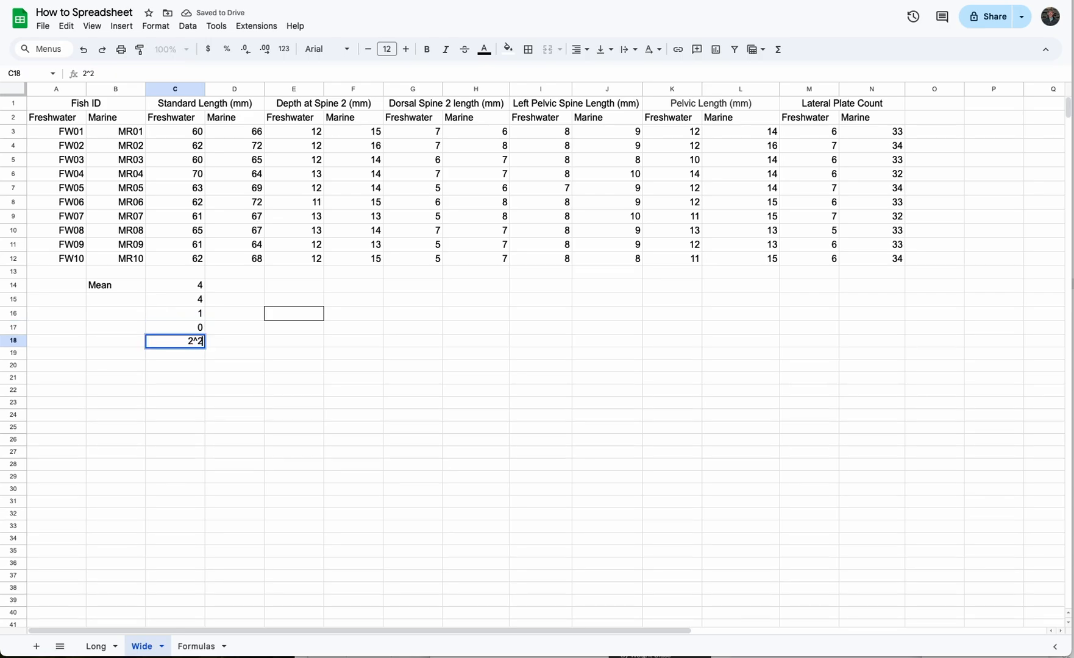
text(2)
click(190, 342)
key(Return)
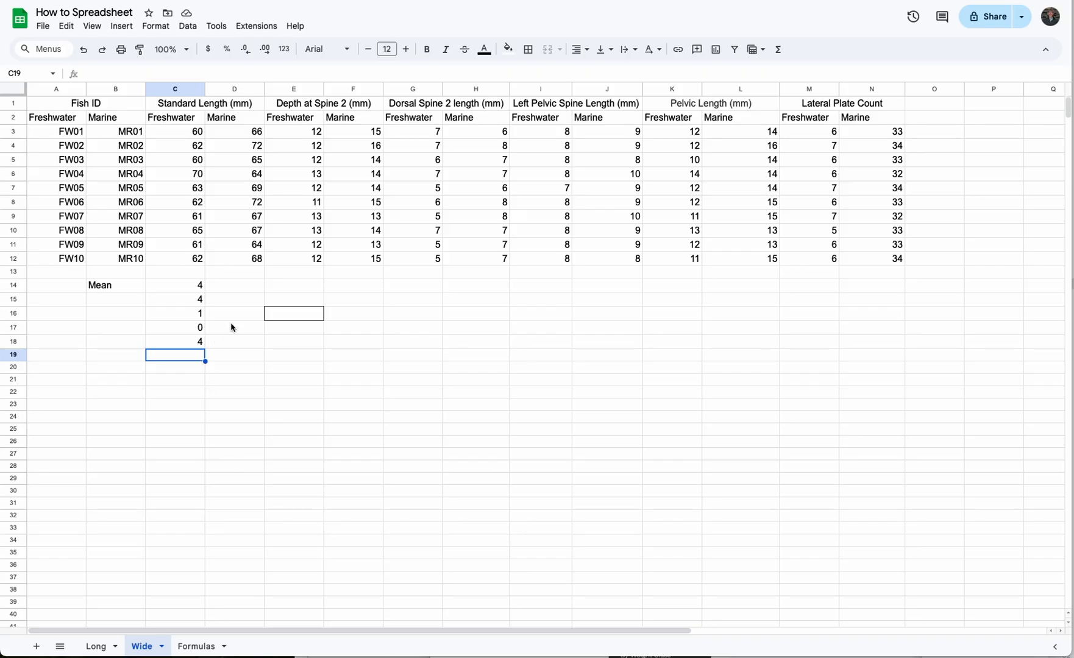
- Clear the practice arithmetic formulas from cells C14 through C18, keeping the Mean label
click(200, 289)
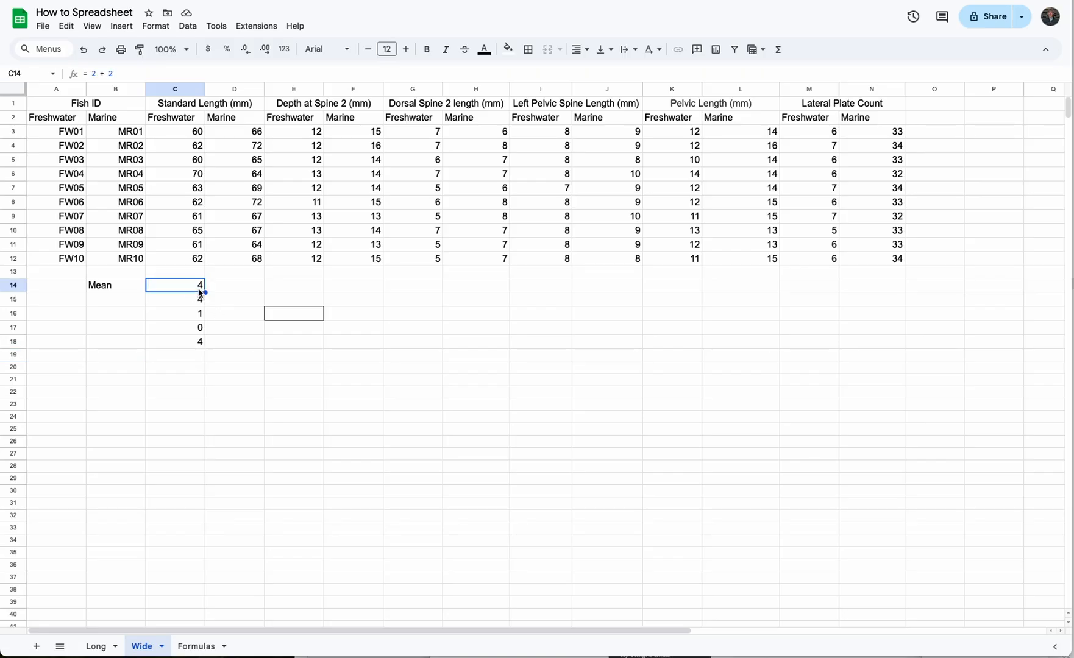
key(Delete)
click(181, 302)
key(Delete)
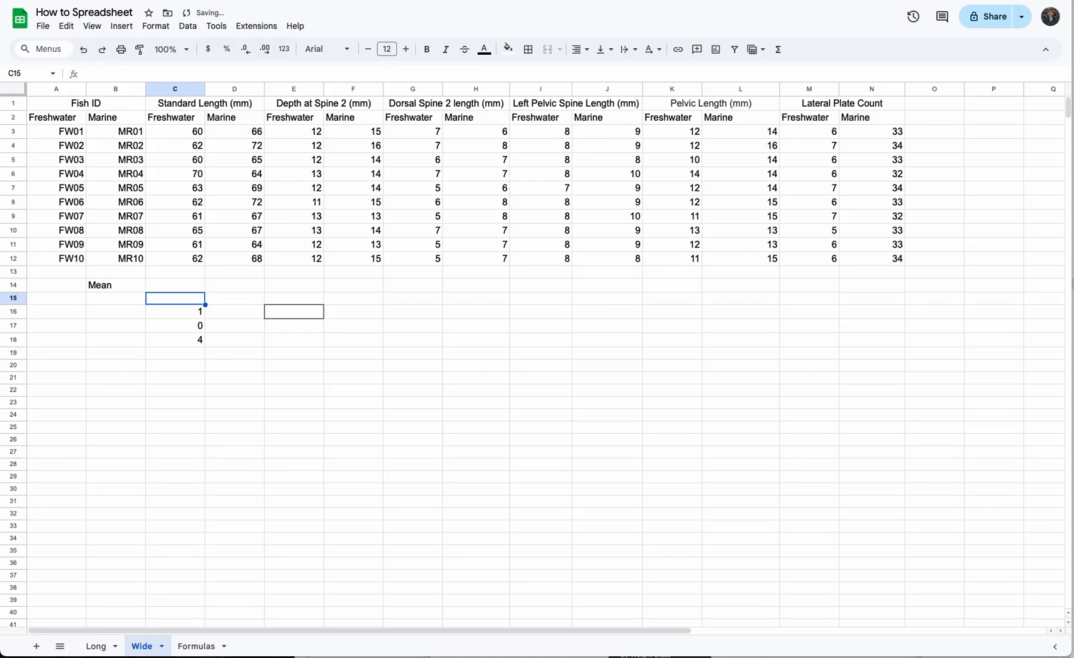
drag(194, 309, 188, 341)
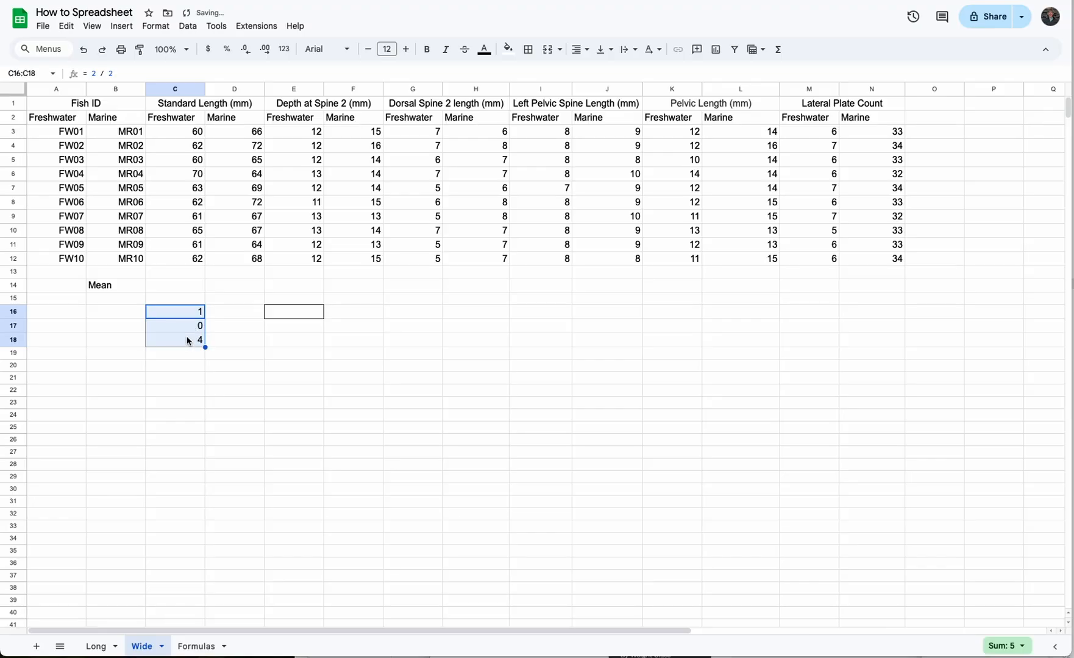
key(Delete)
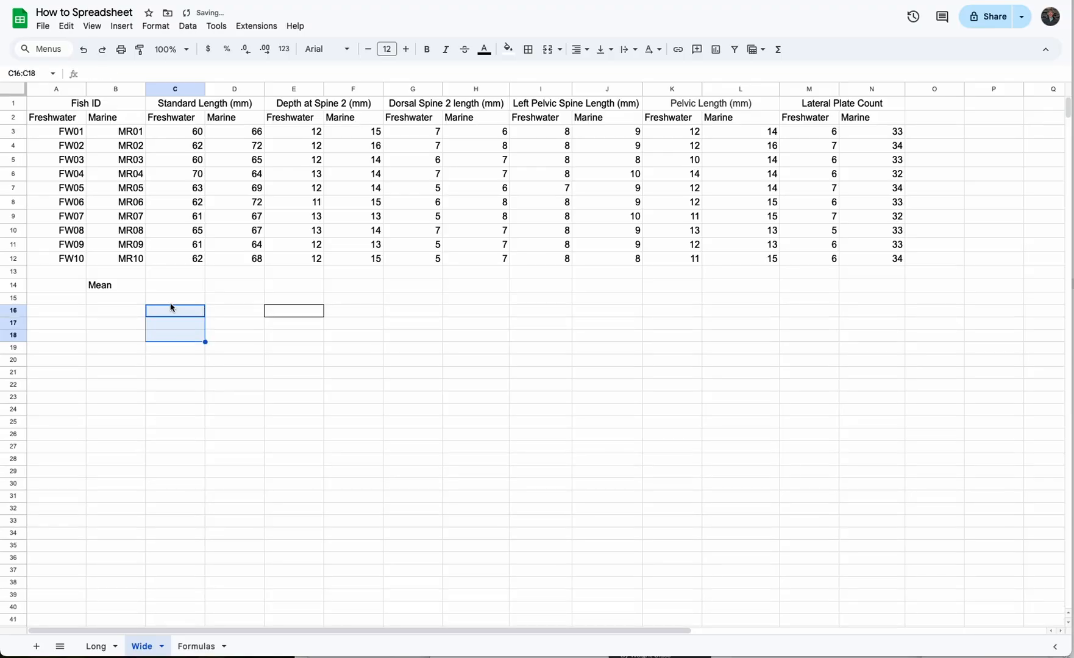
- In C14, enter a formula adding the ten freshwater standard length cells individually, from C3 + C4 through C12
click(187, 286)
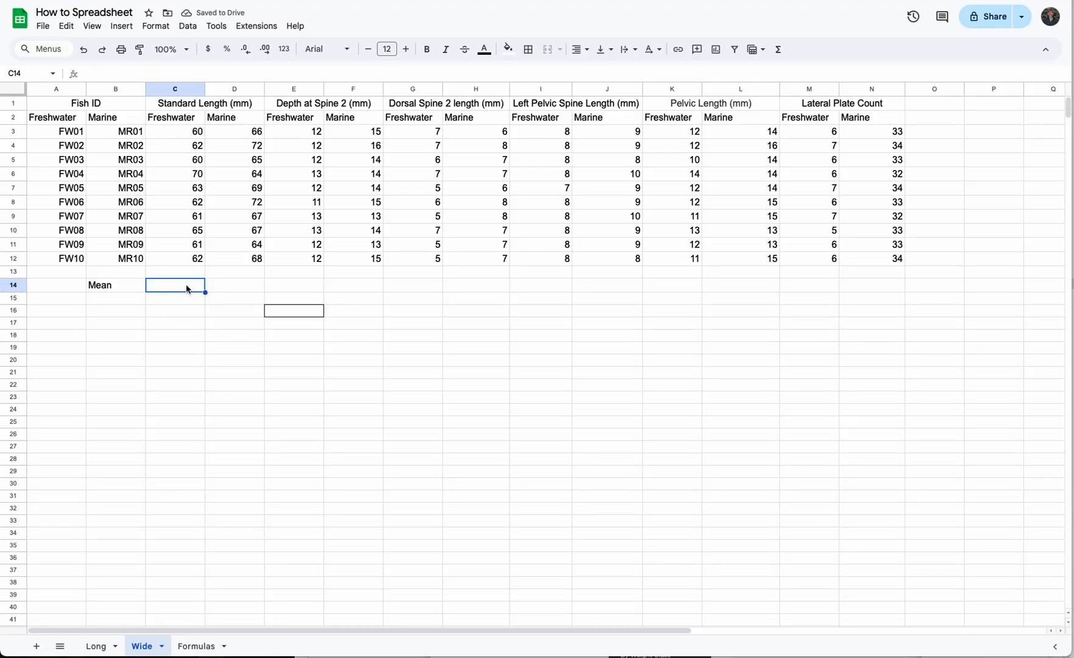
text(=)
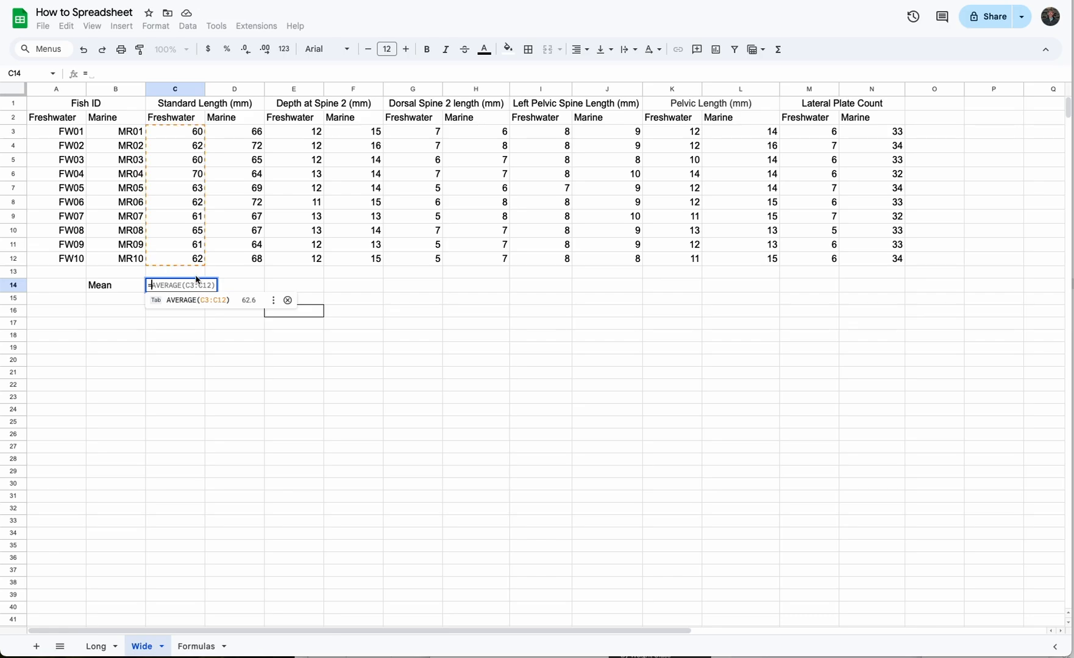
click(186, 130)
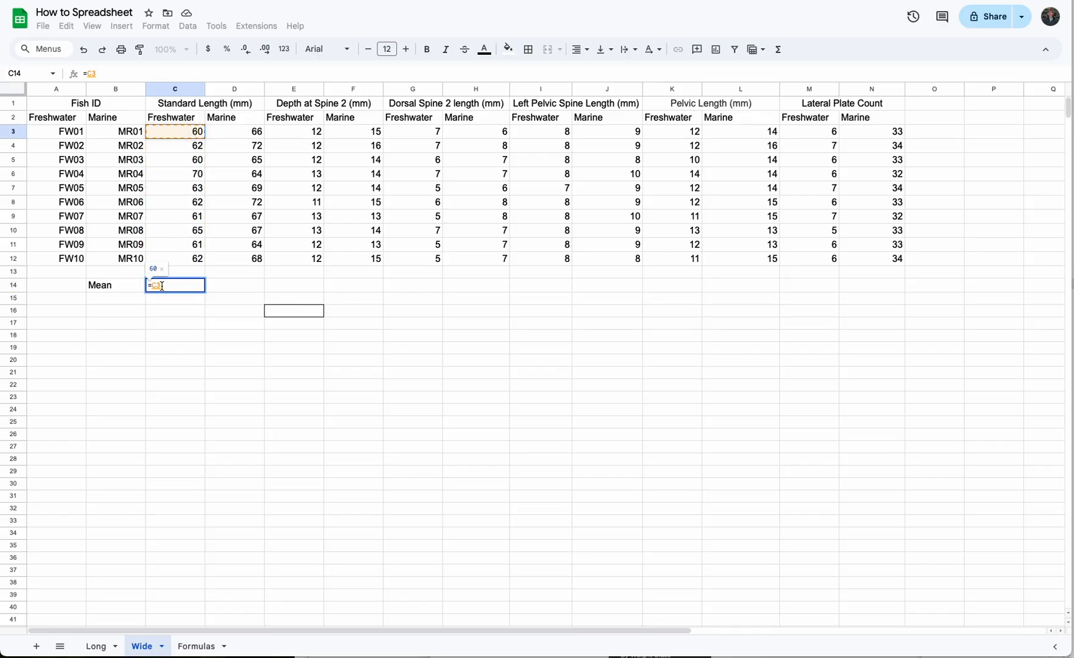
text(+)
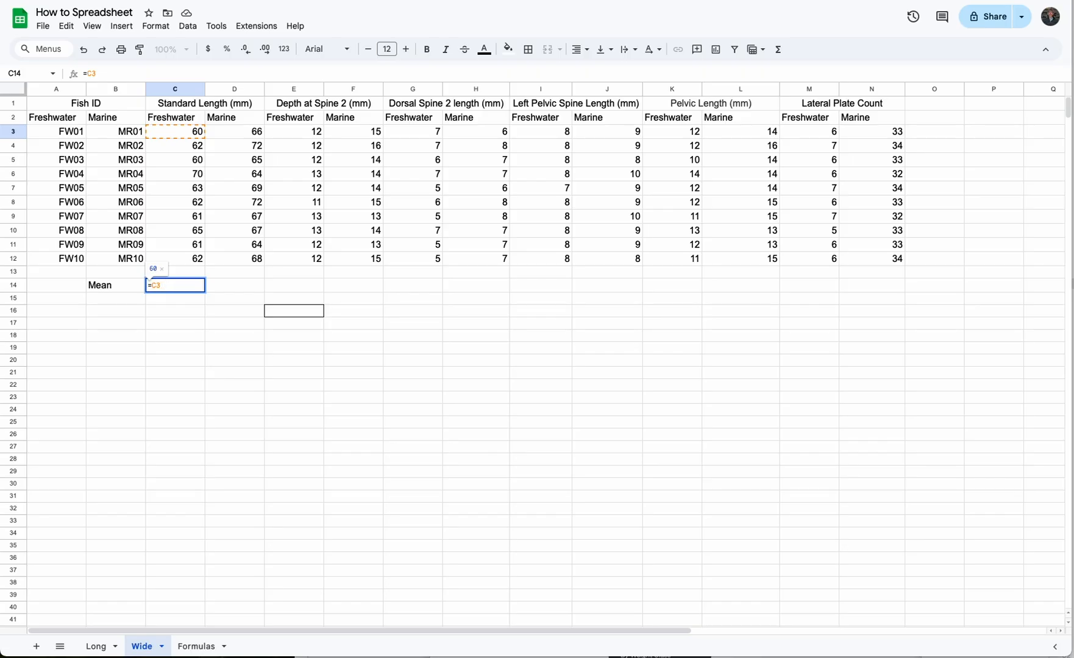
click(189, 147)
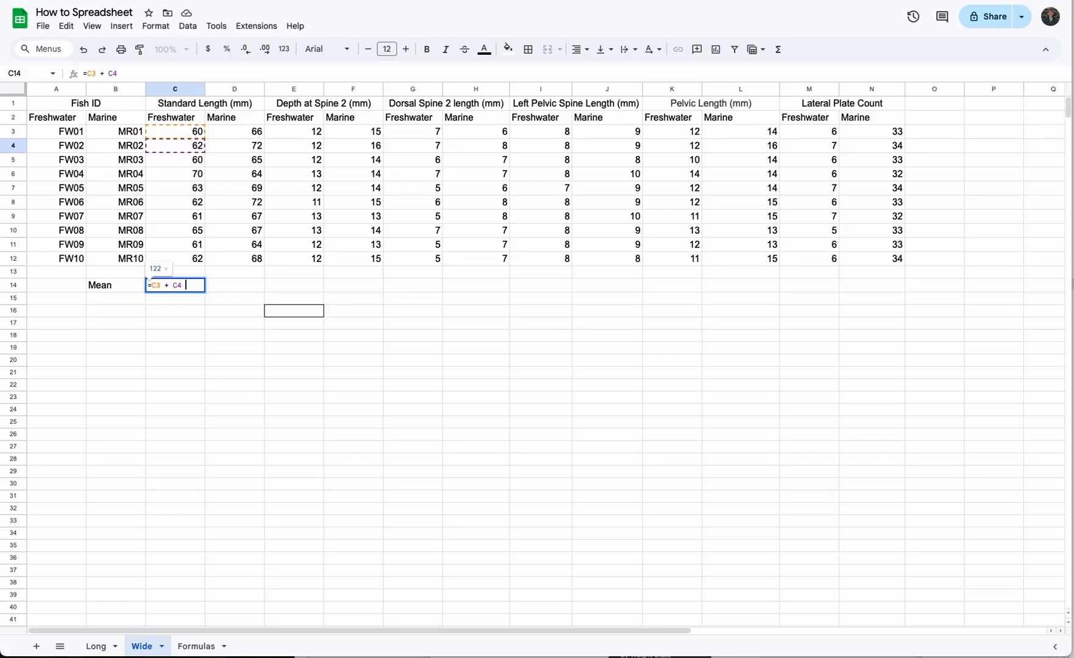
text(+)
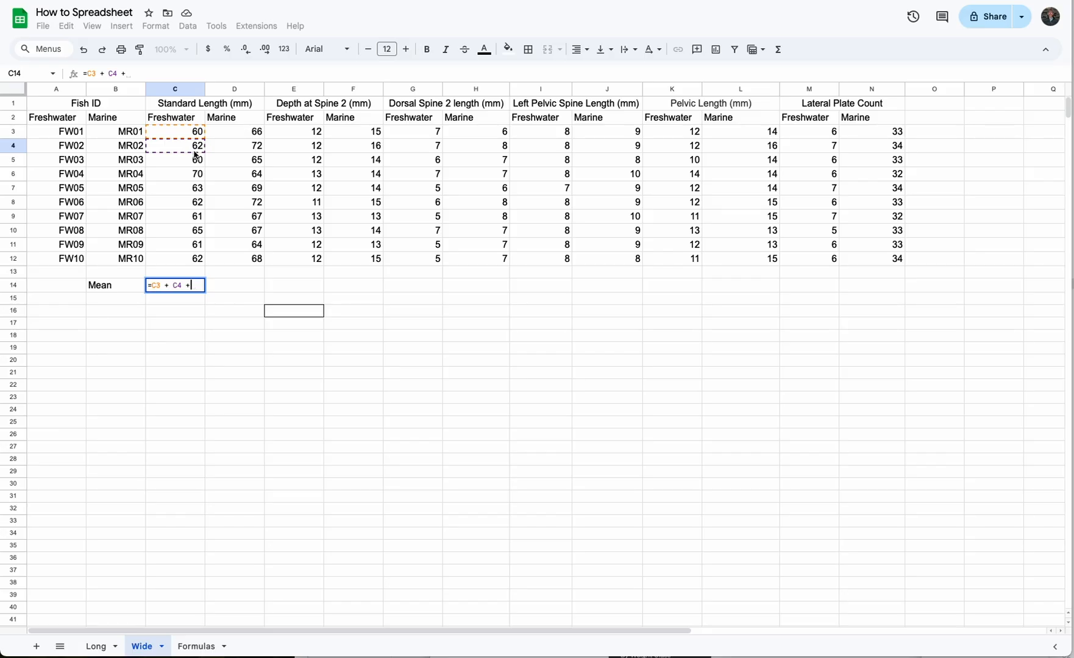
click(191, 162)
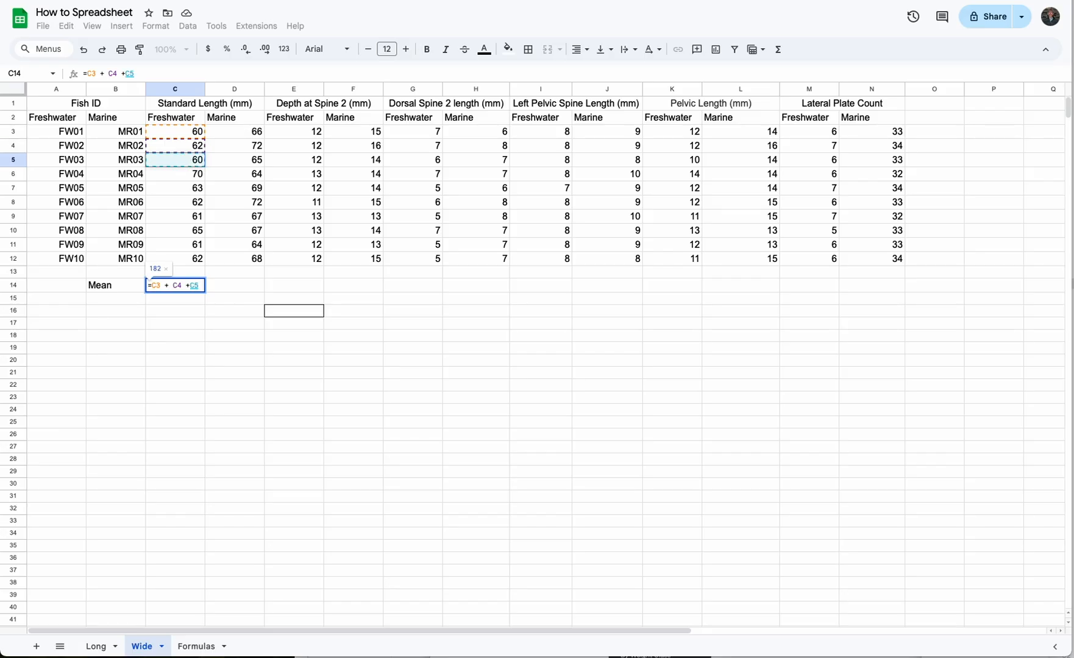
text(+)
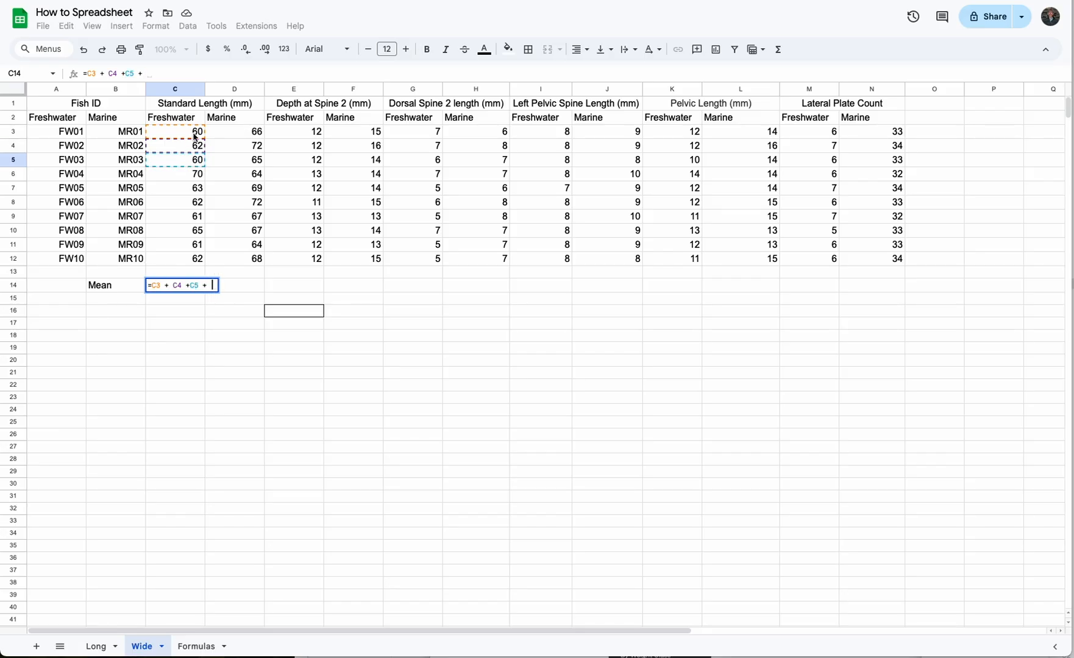
click(189, 176)
text(+)
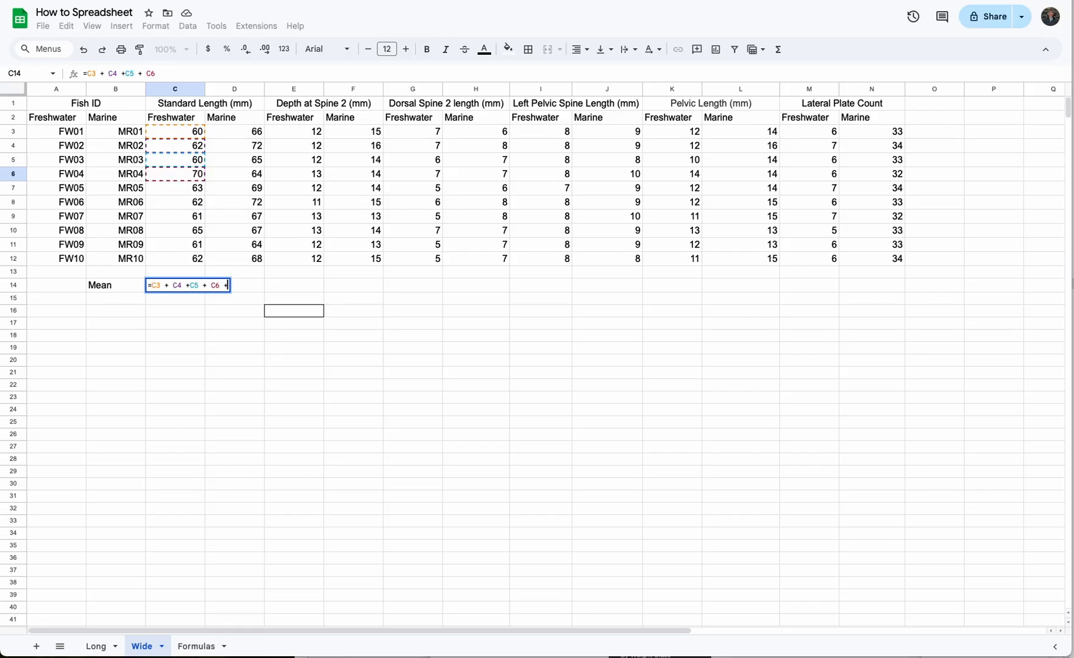
click(186, 191)
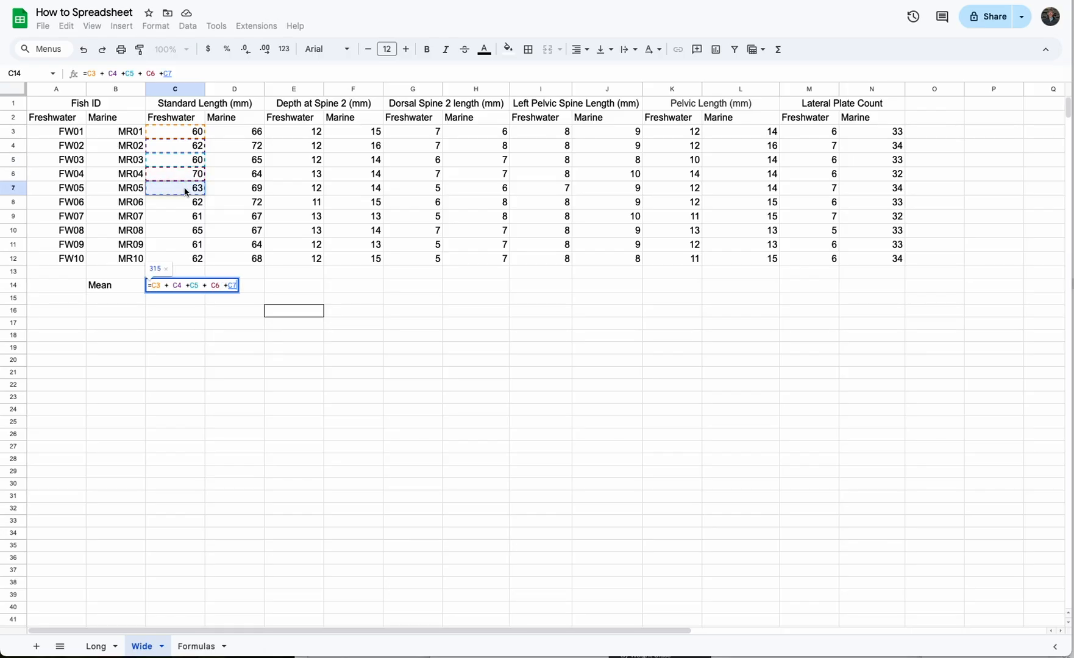
text(+)
click(185, 204)
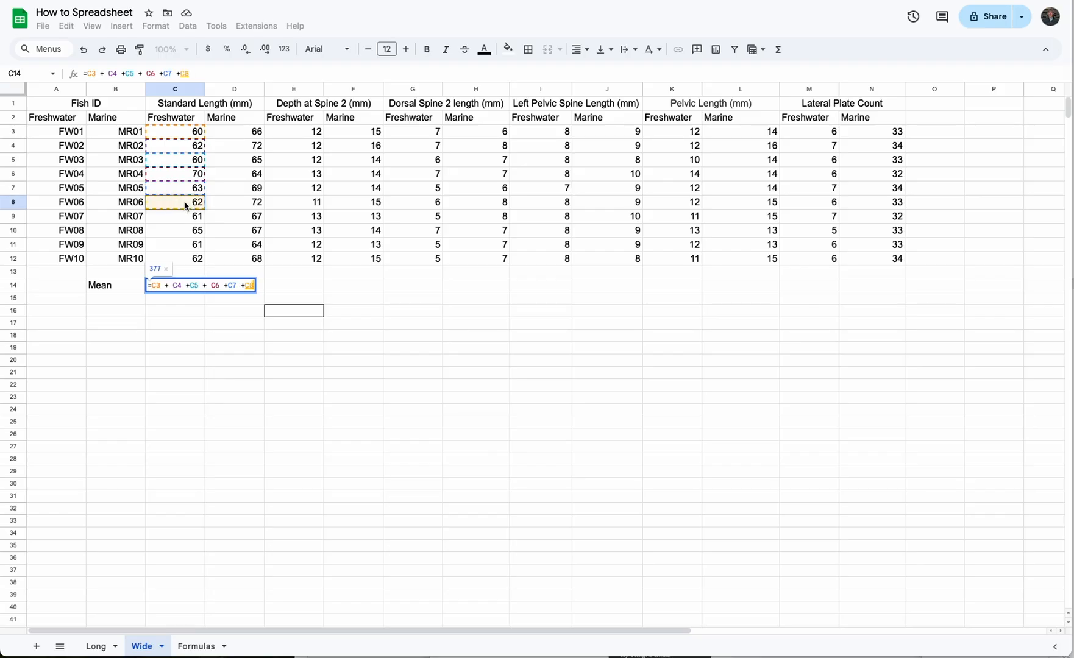
text(+)
click(185, 220)
text(+)
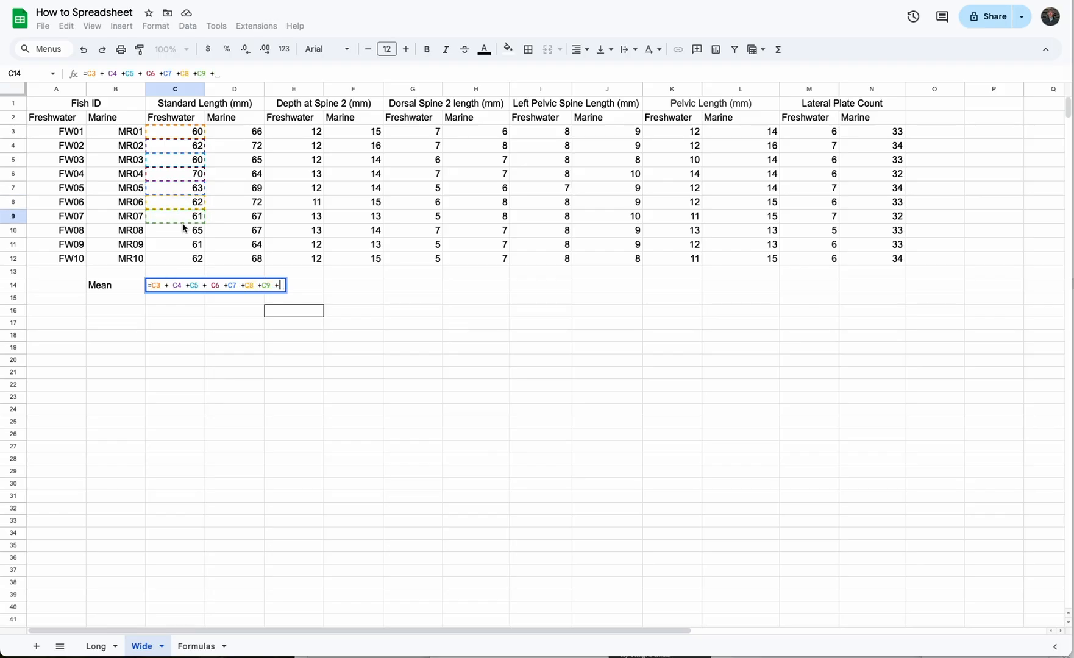
click(186, 234)
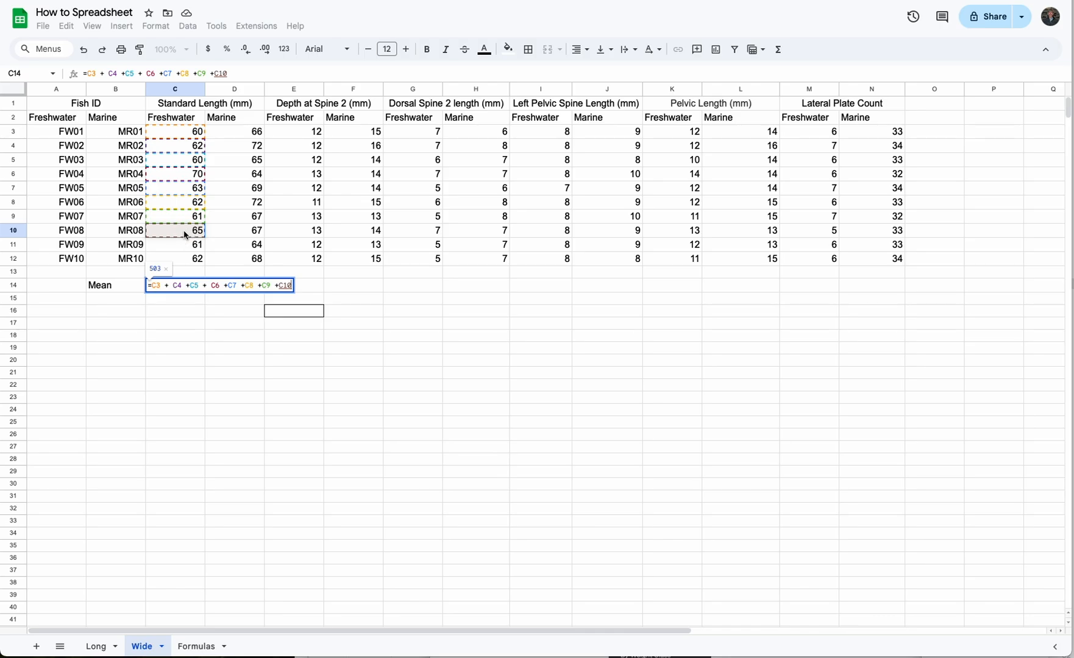
text(+)
click(186, 247)
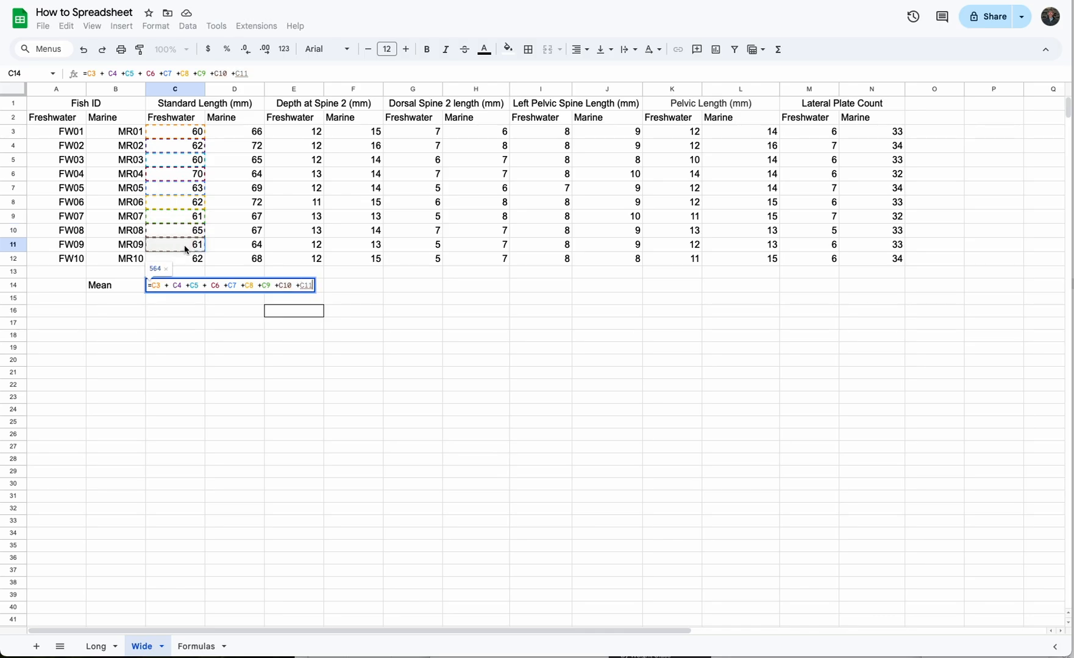
text(+)
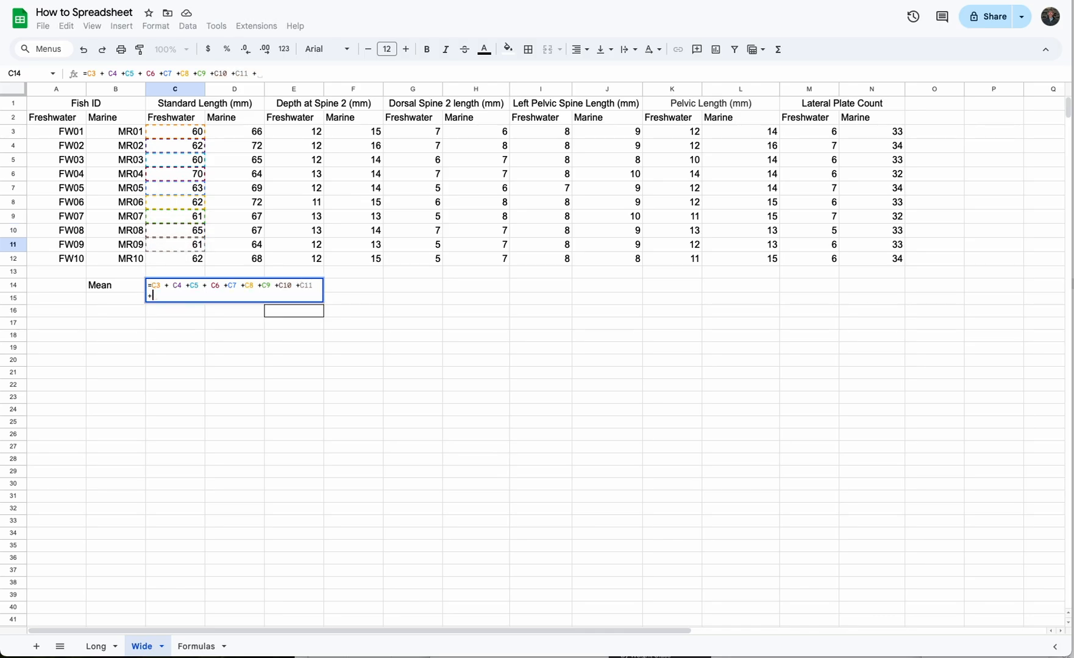
click(188, 259)
key(Return)
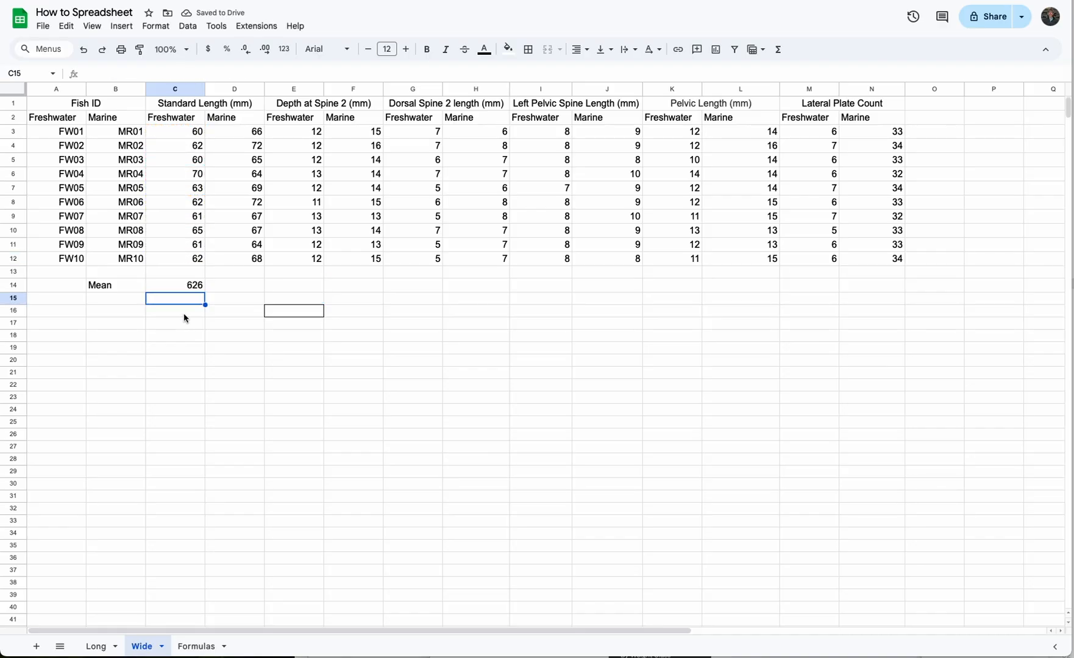
- Edit the C14 formula to enclose the sum of C3 through C12 in parentheses and divide it by 10
click(186, 292)
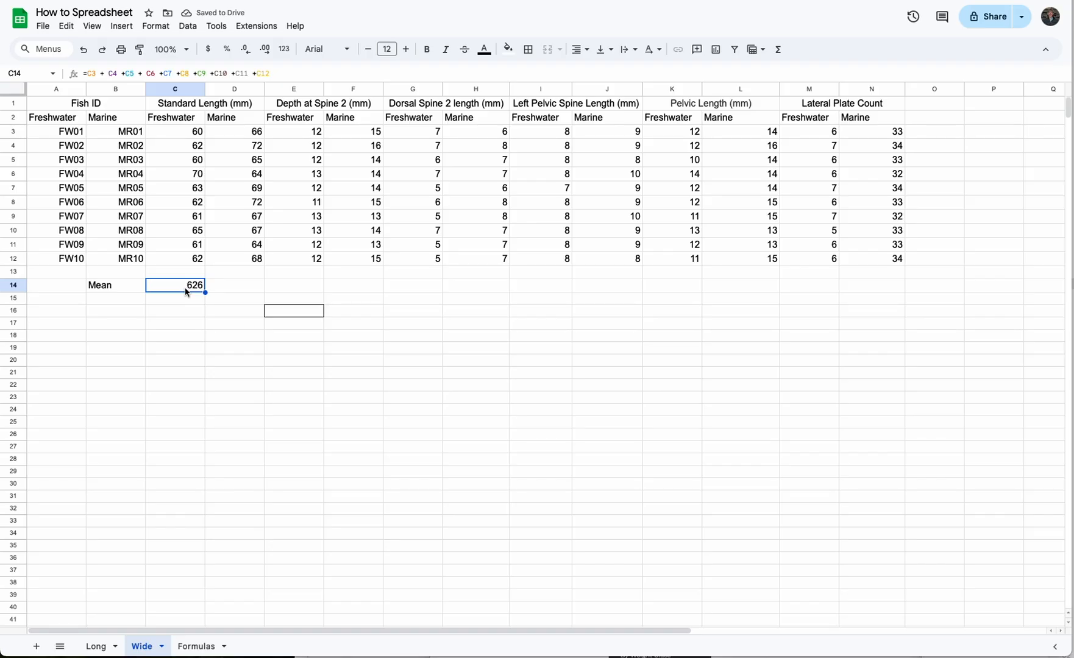
click(86, 73)
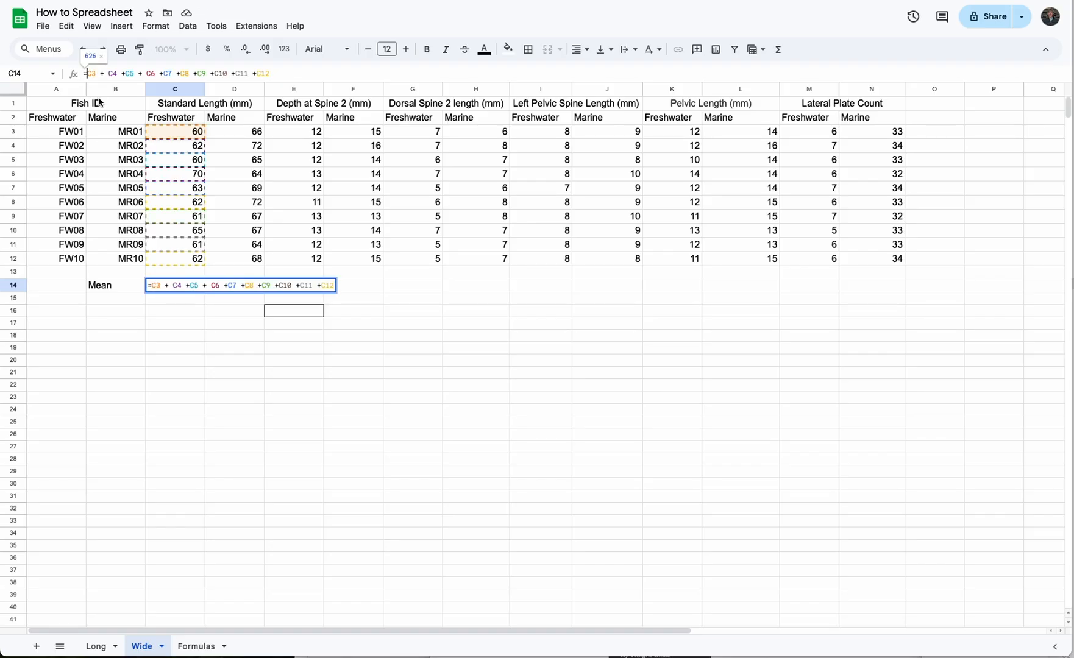
text(()
click(301, 70)
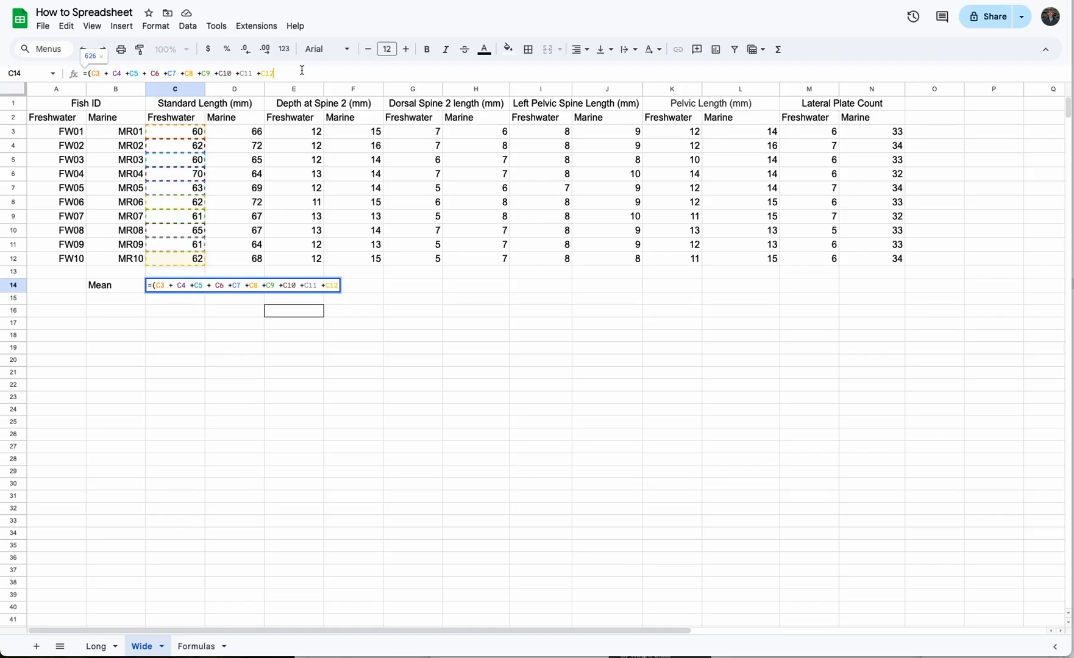
text() /)
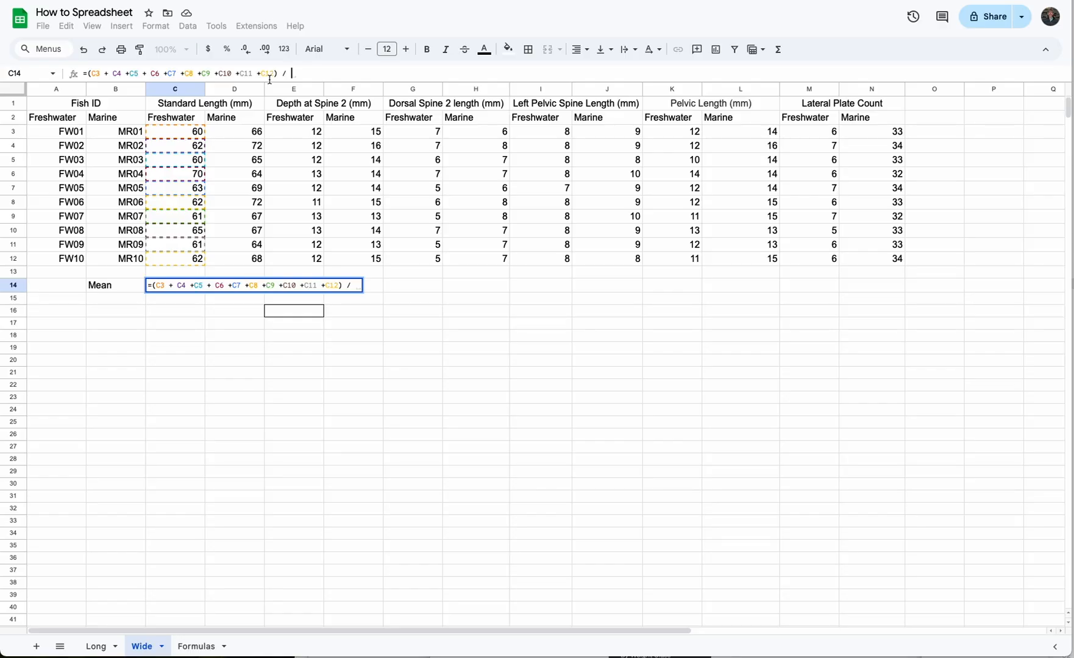
text(10)
key(Return)
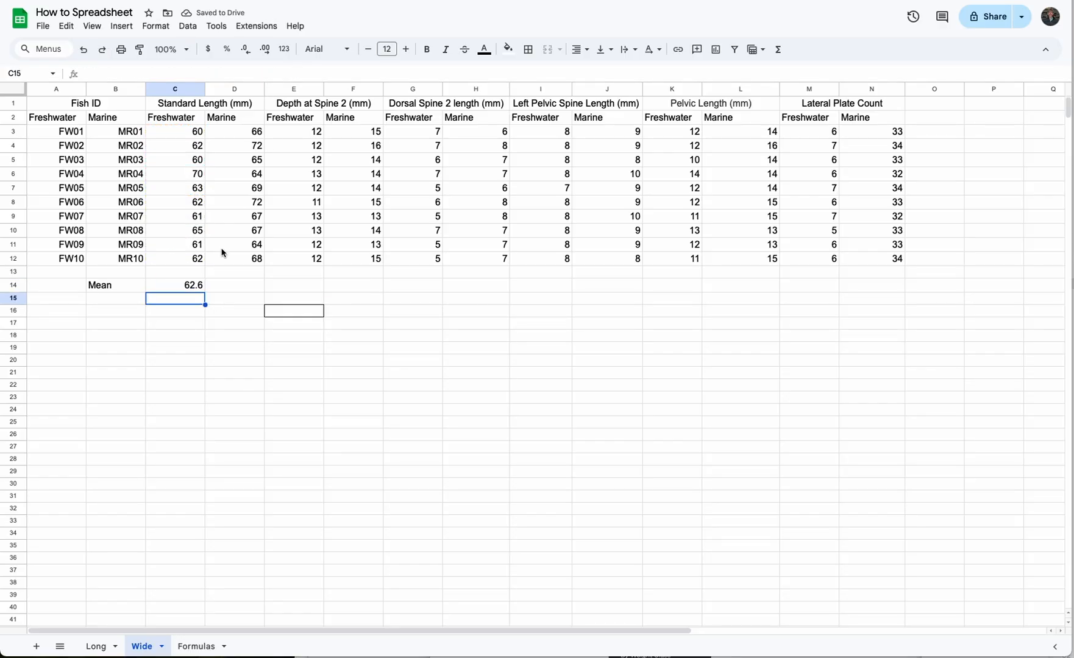
click(195, 288)
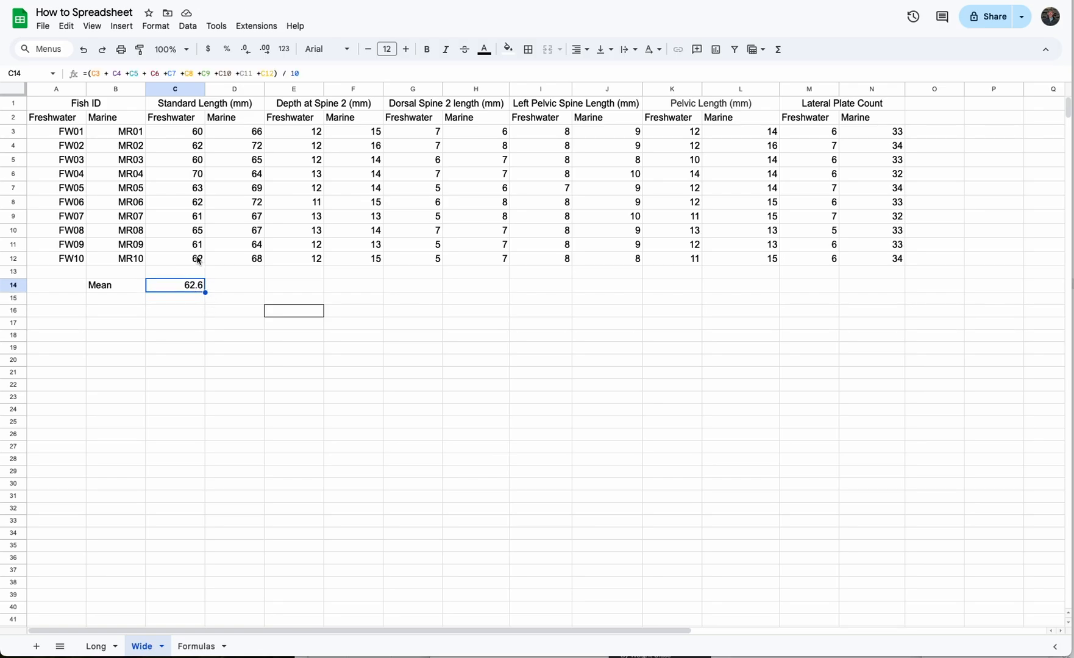
click(90, 74)
text(()
click(189, 358)
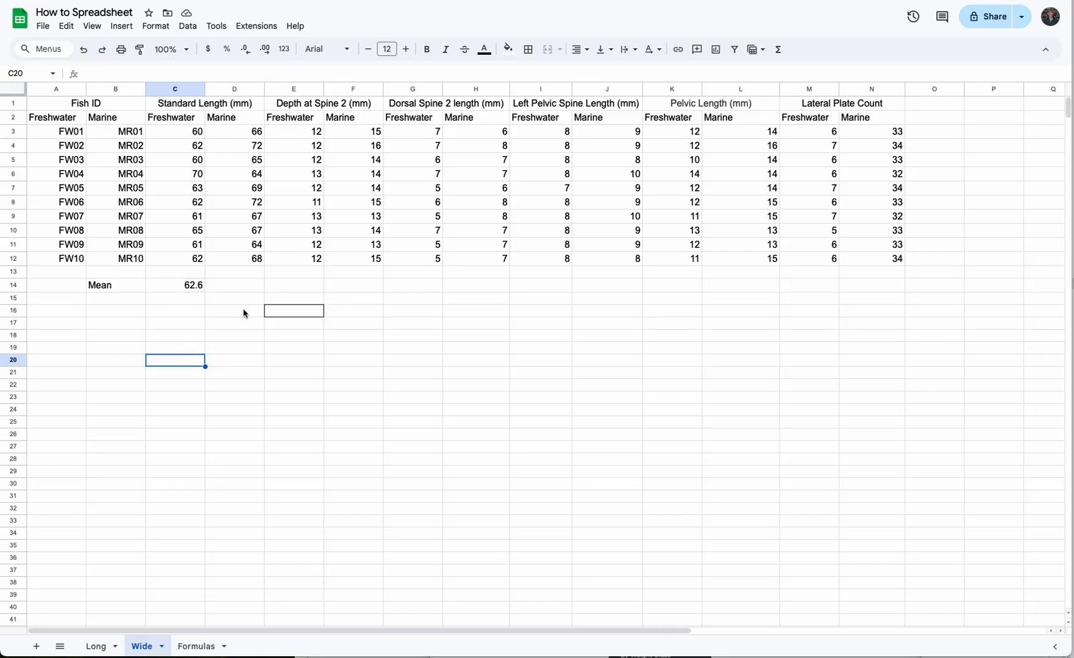
- Set the freshwater standard length of fish FW01 in C3 to 64
click(195, 135)
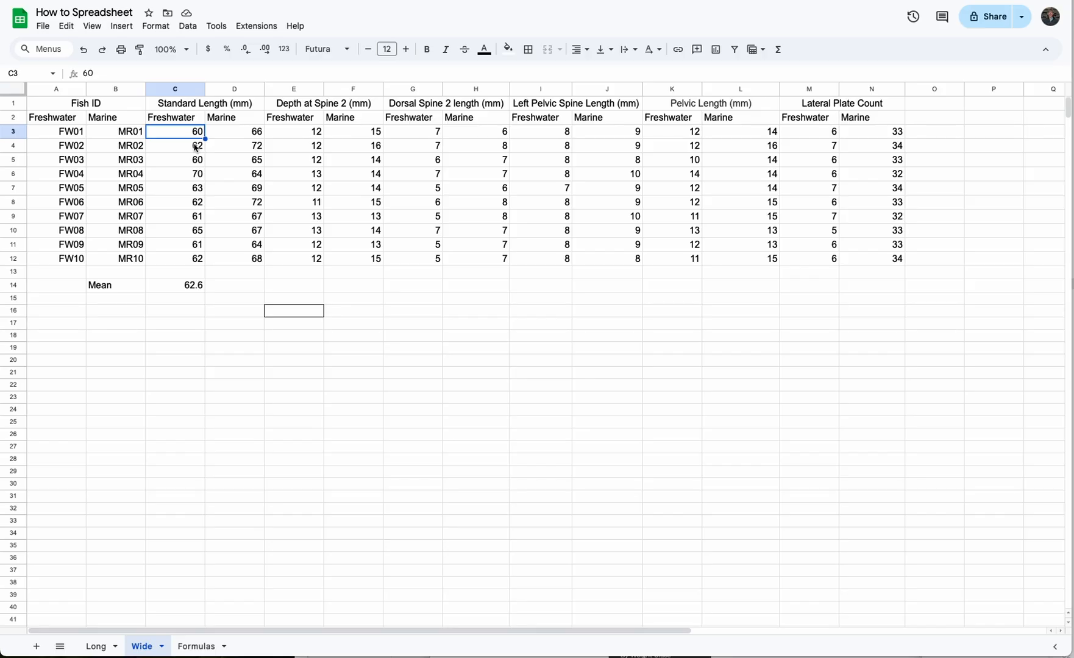
text(6)
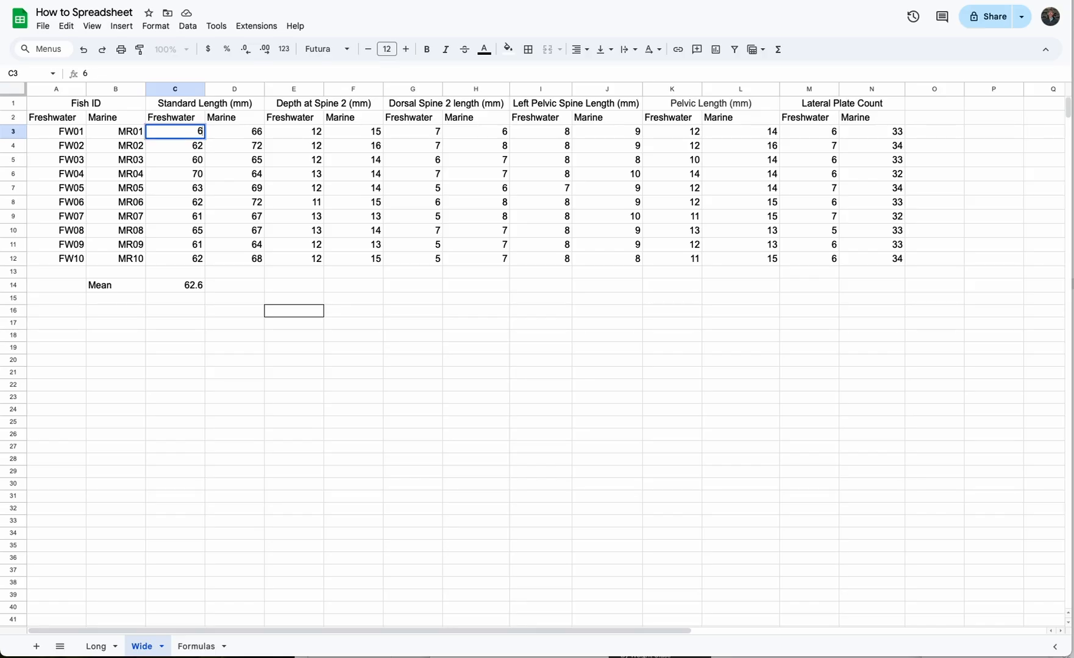
text(4)
key(Return)
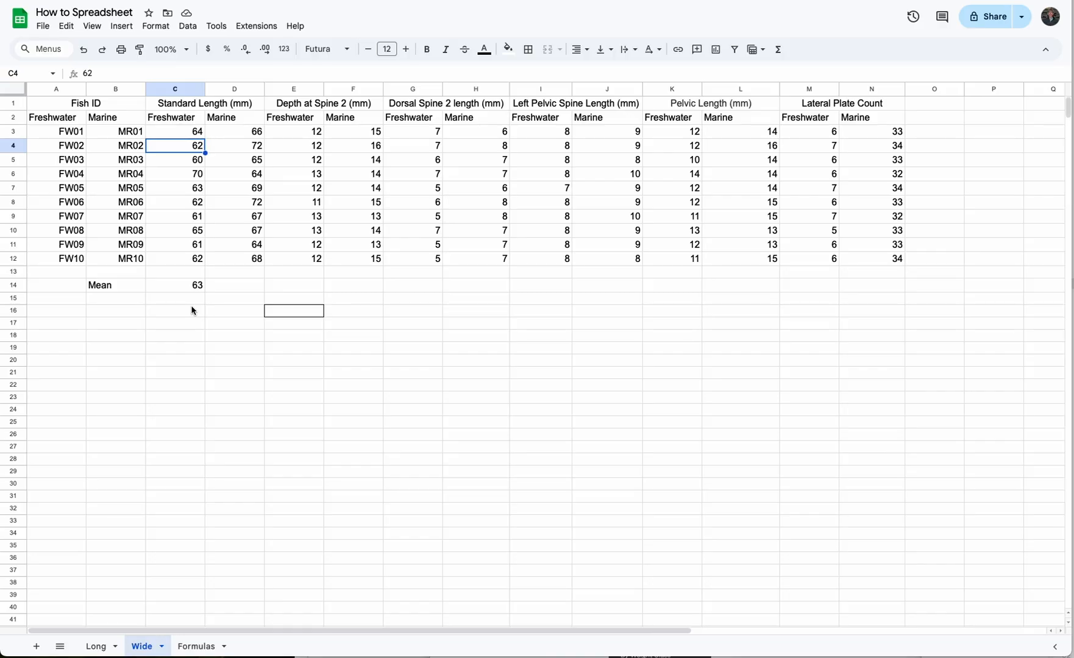
- Replace the cell-by-cell mean formula in C14 with =sum(c3:c12), using a range for the freshwater standard lengths
click(198, 286)
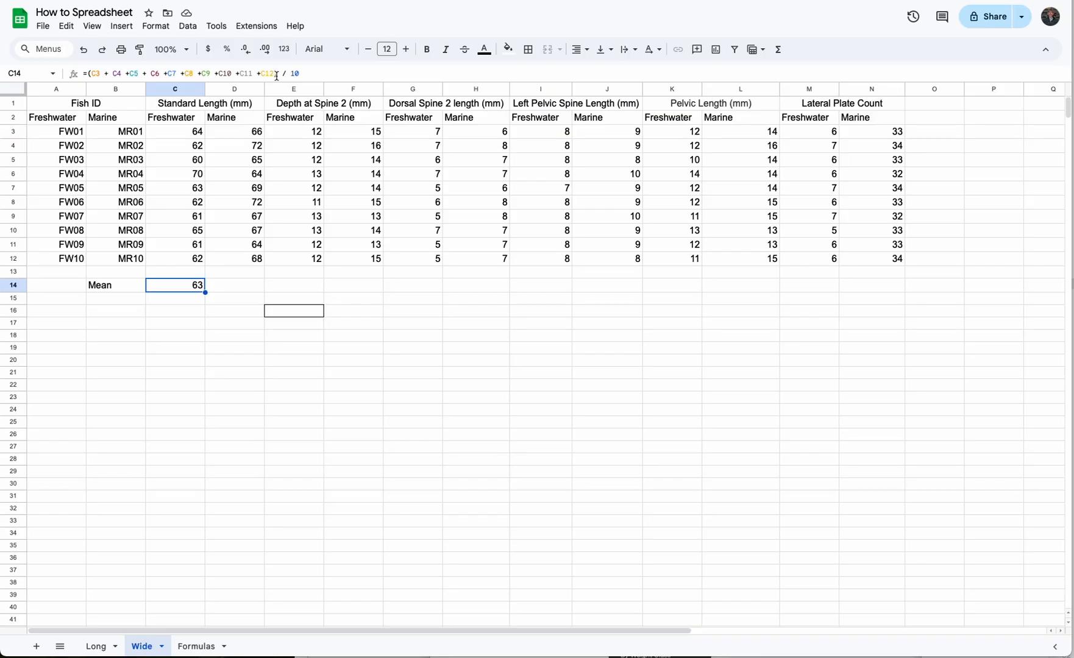
key(Delete)
click(187, 308)
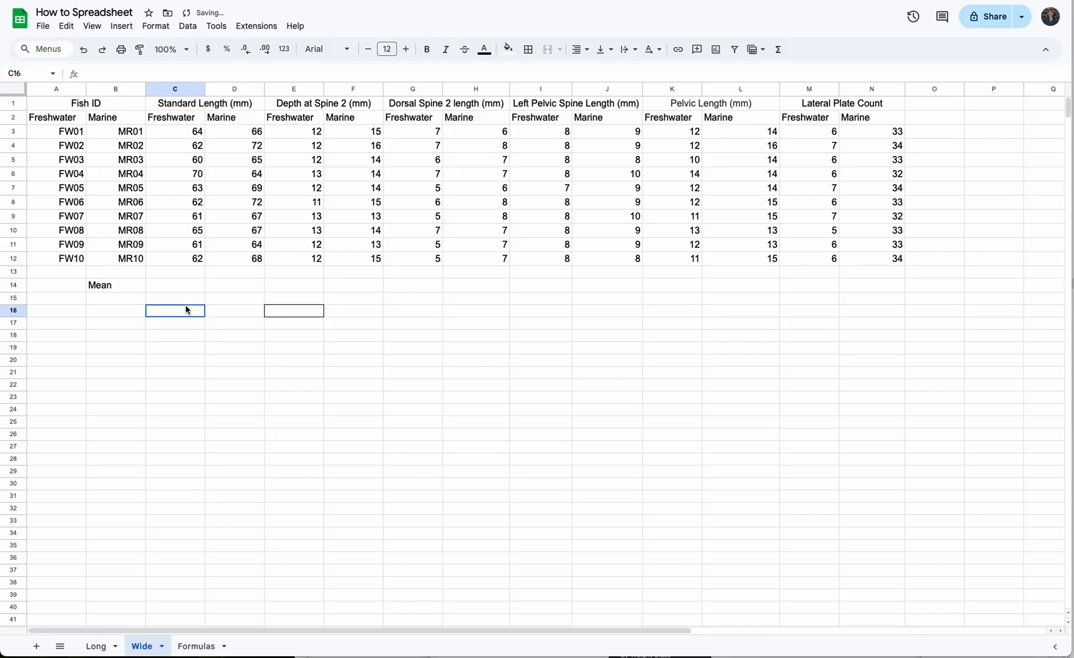
click(182, 286)
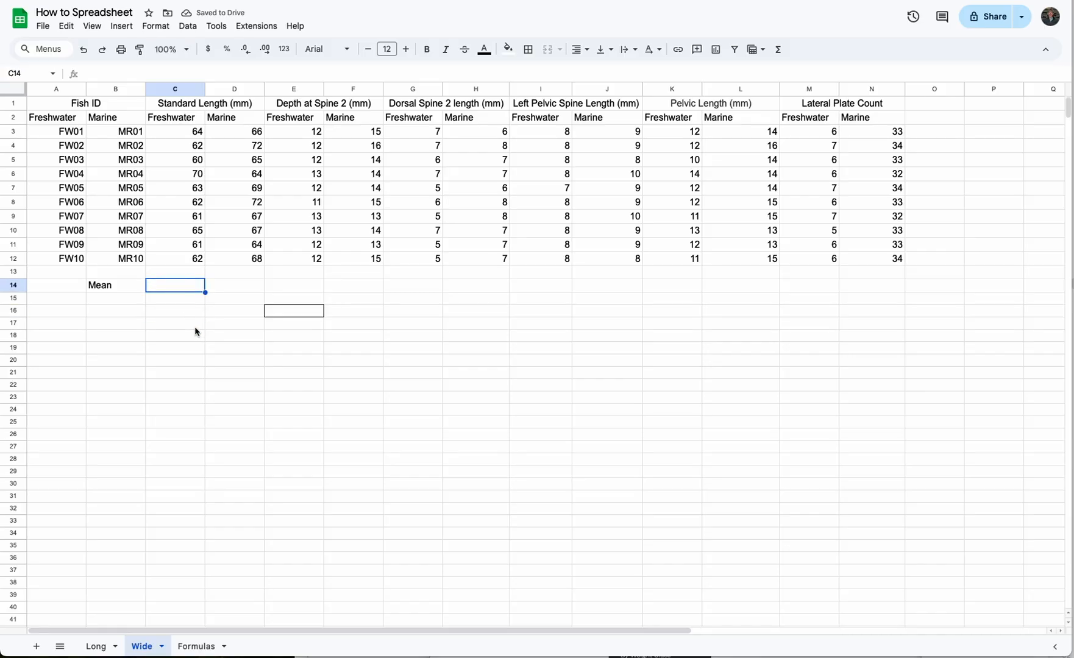
text(=)
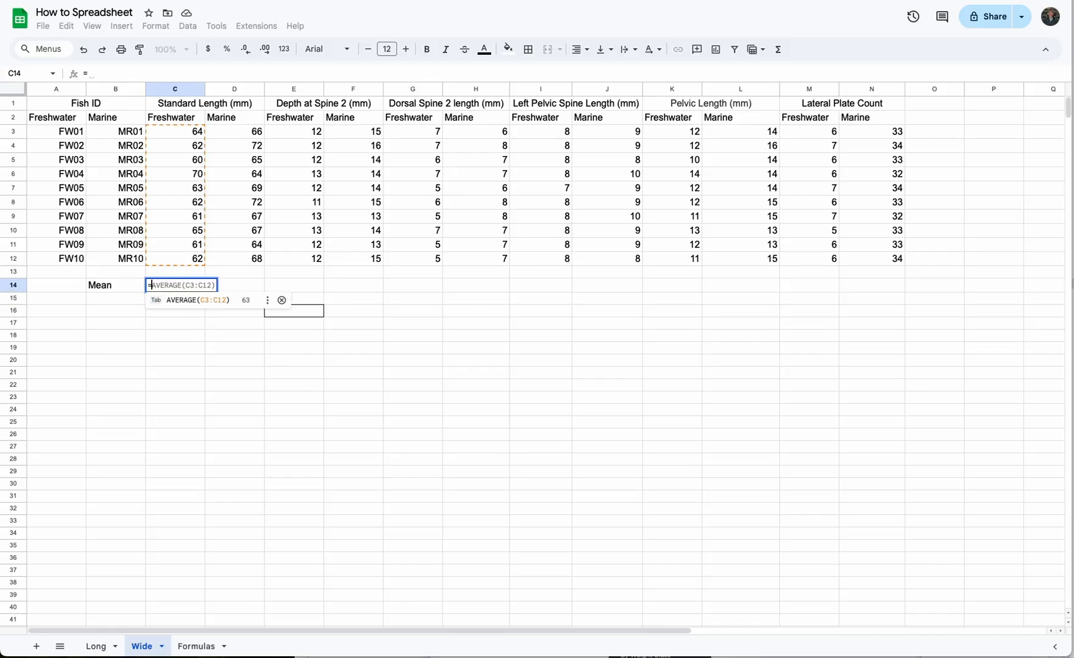
text(sum)
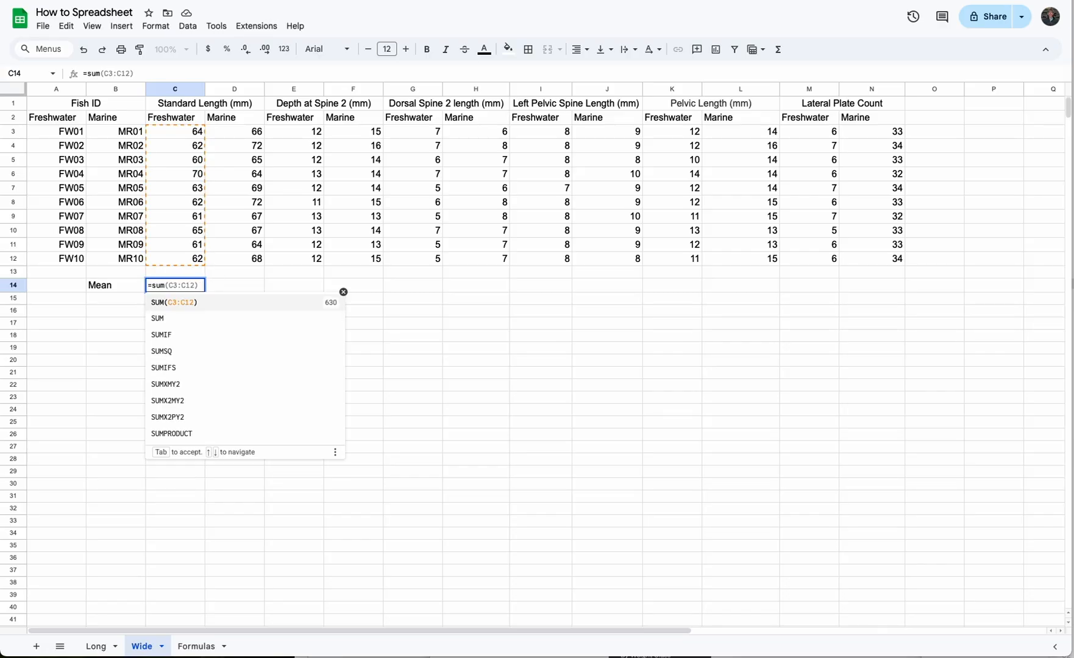
text(()
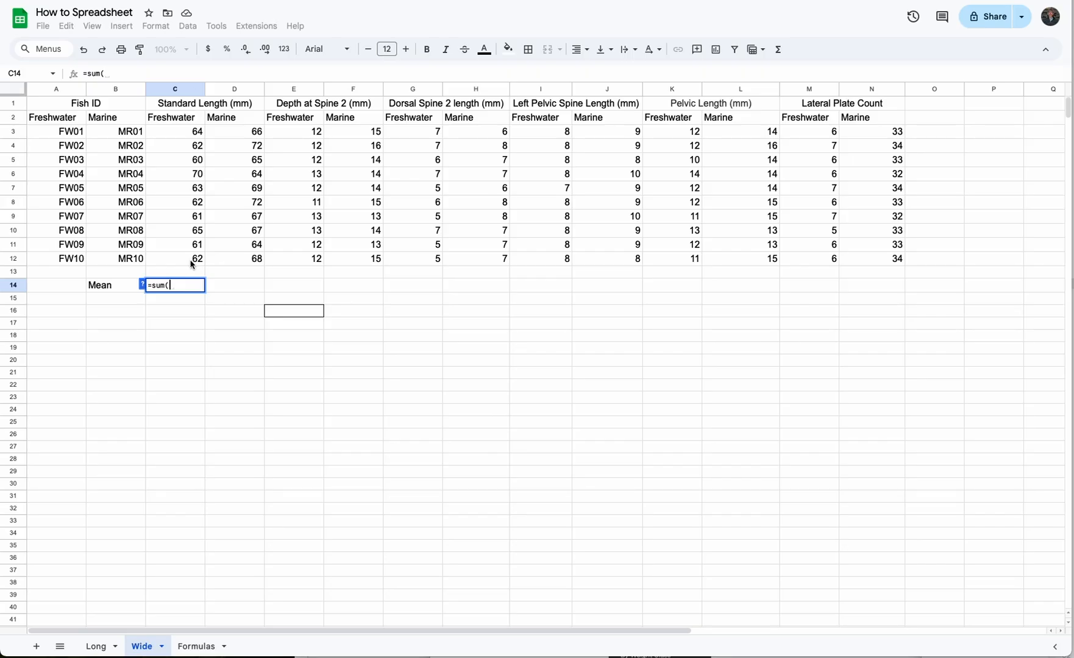
text(c3:12)
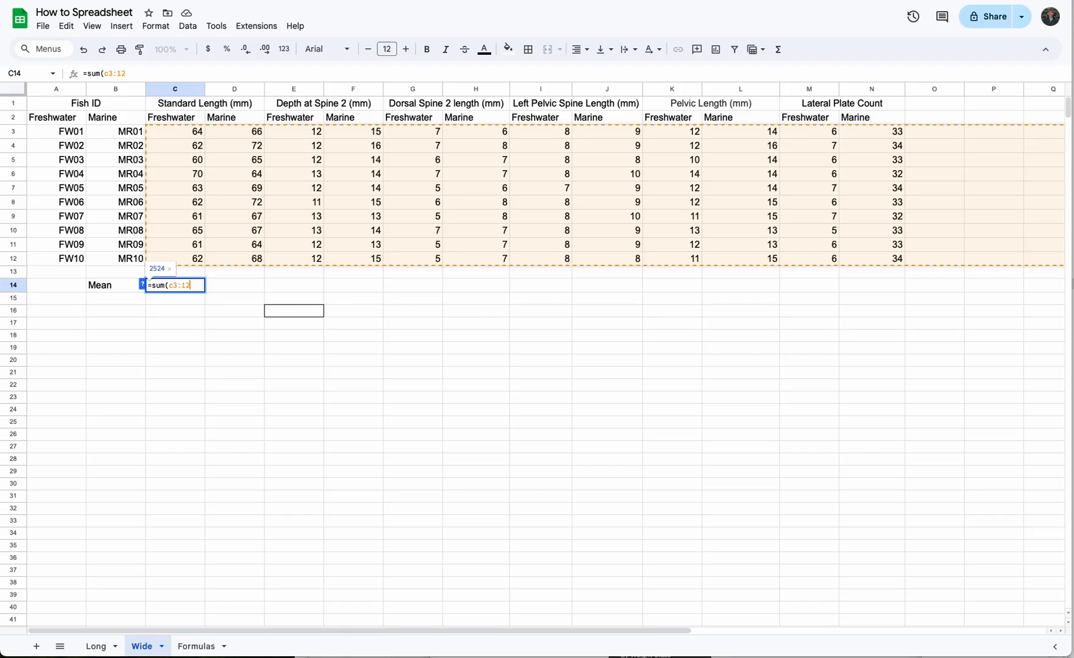
key(BackSpace)
key(BackSpace)
text(c)
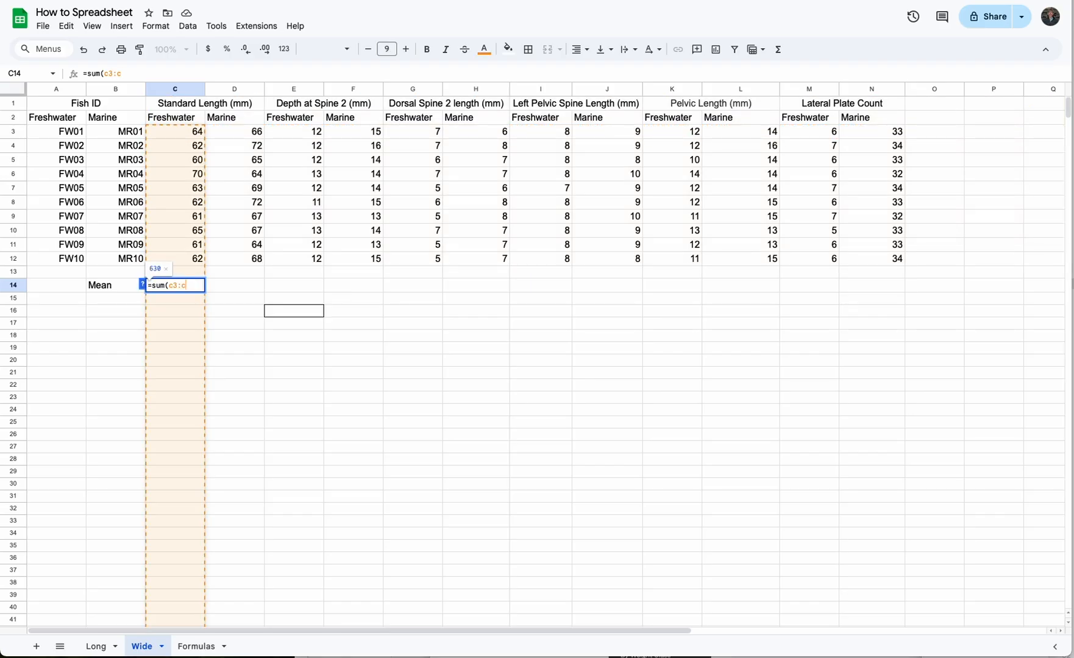
text(12)
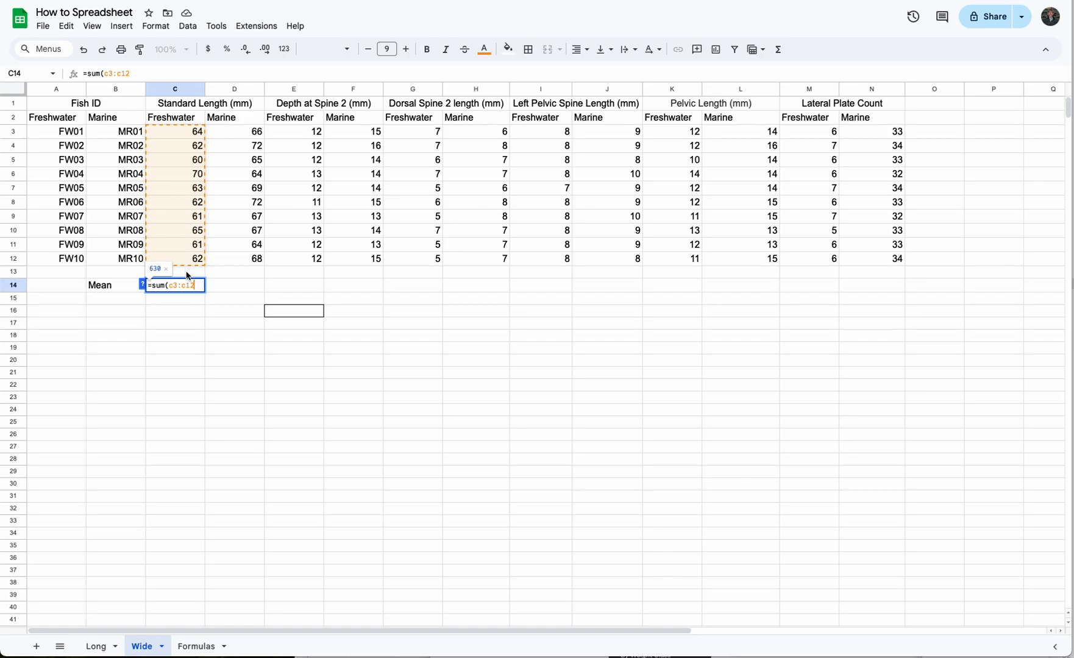
text())
key(Return)
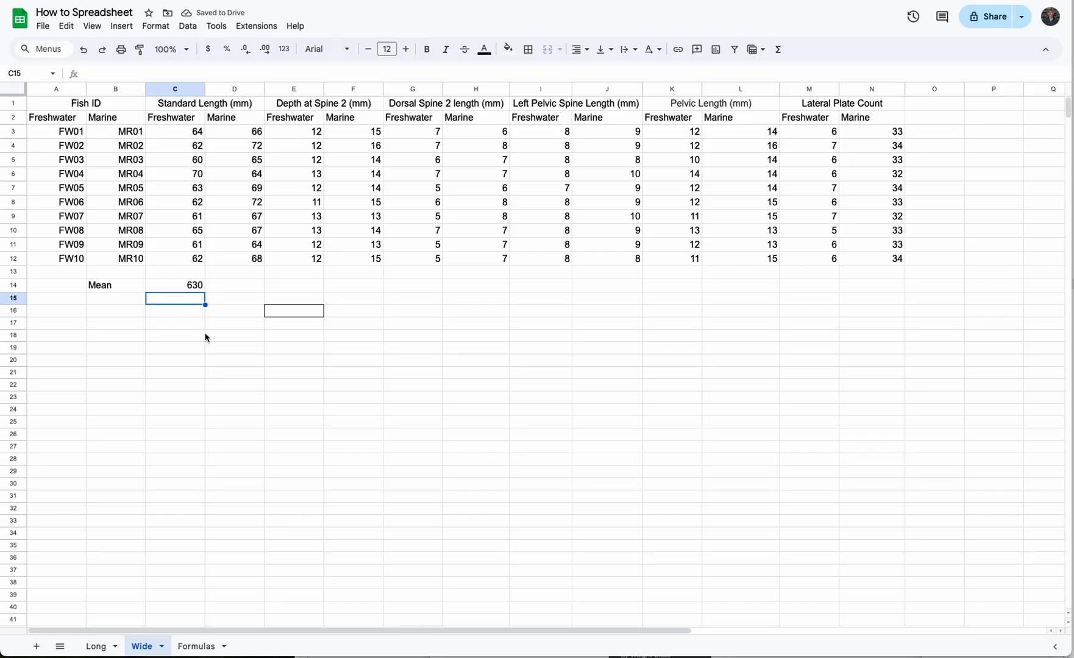
- Clear C14 and rebuild its SUM formula by selecting the freshwater standard length range C3:C12 on the sheet
click(189, 291)
key(Delete)
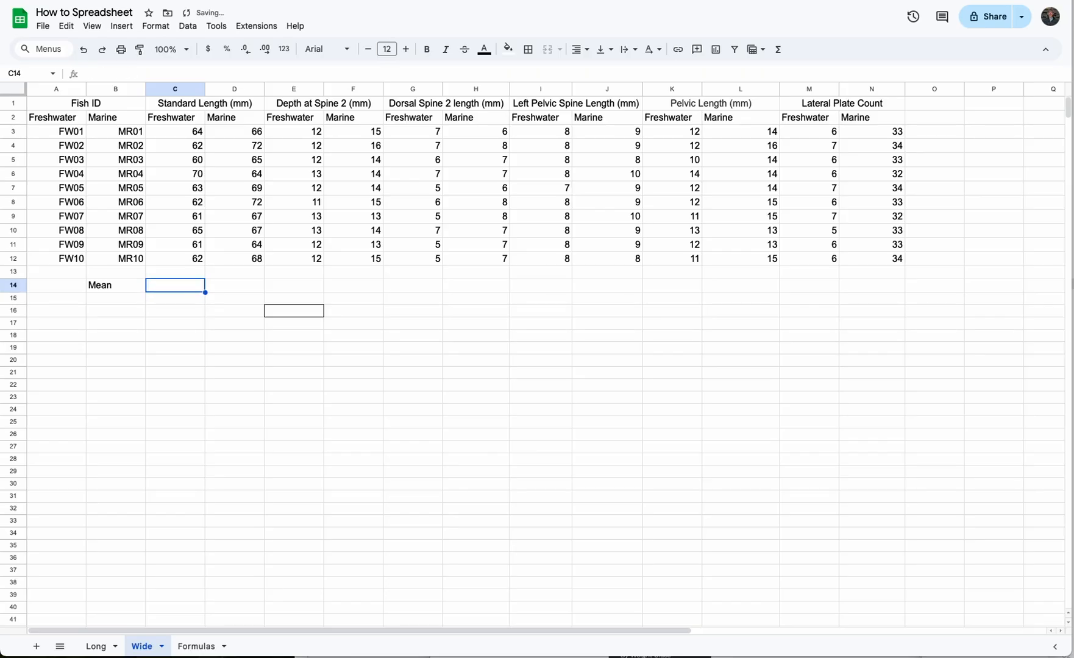
text(=sum()
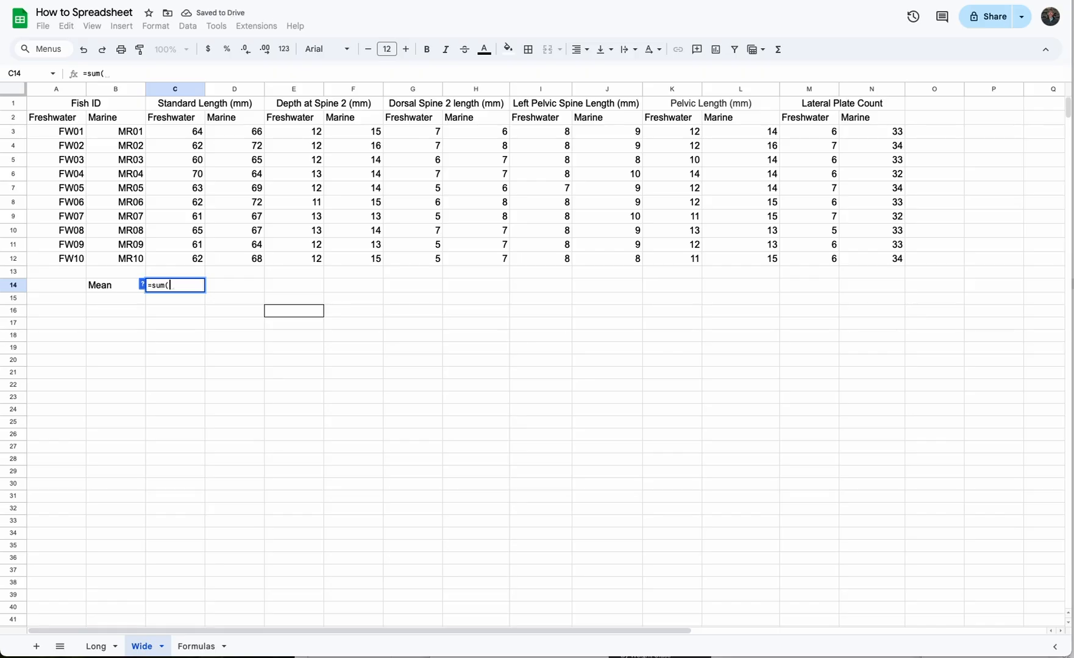
click(184, 133)
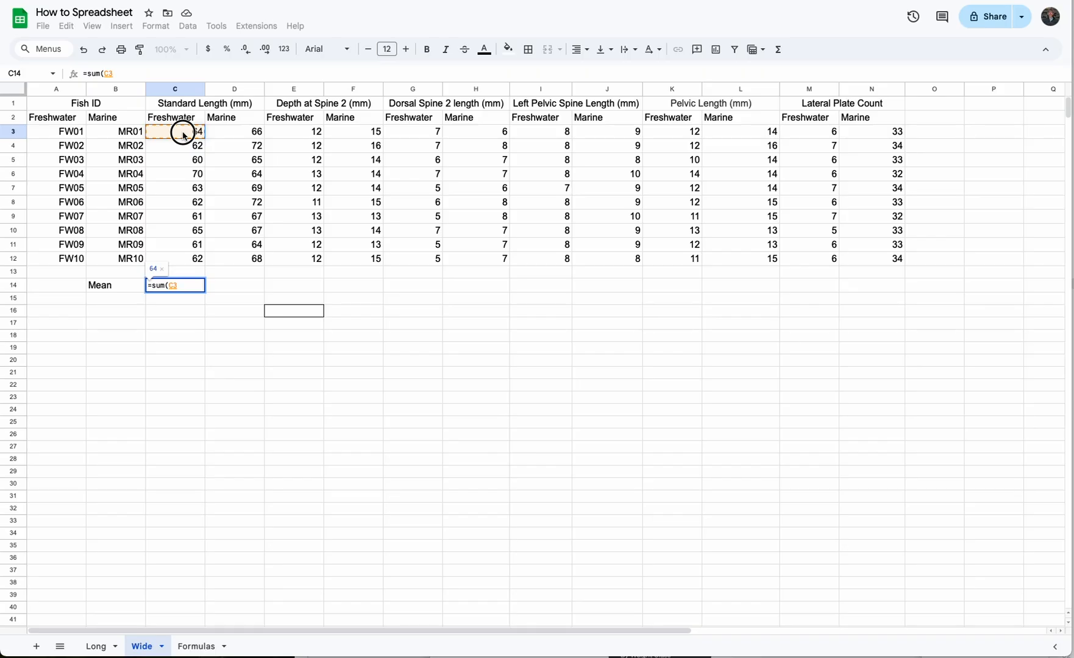
drag(183, 133, 184, 259)
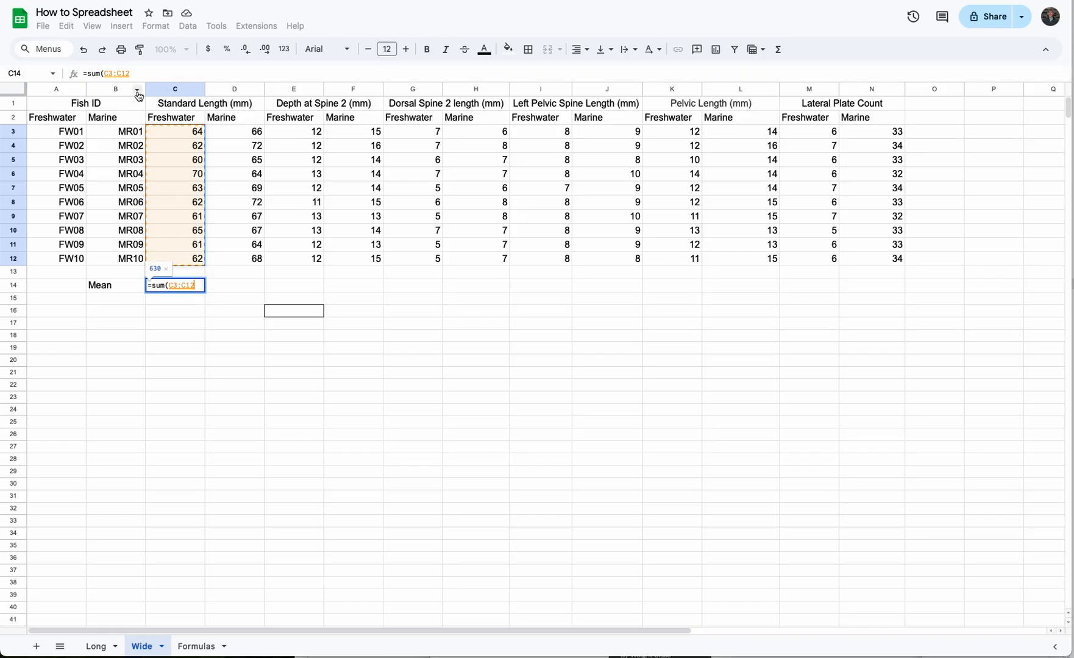
key(Return)
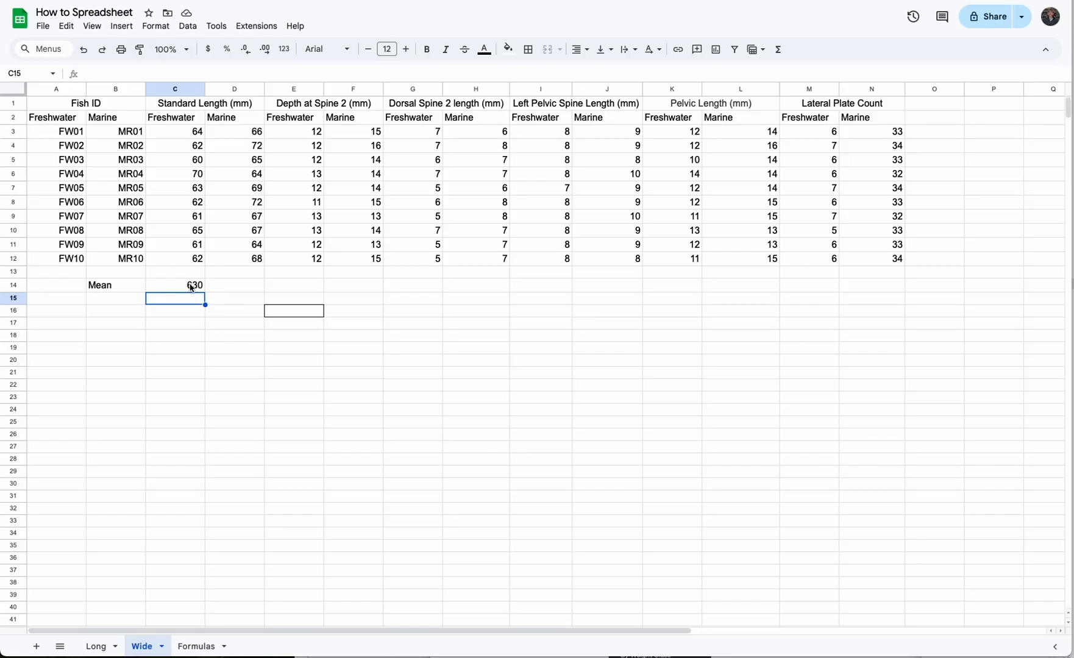
- Extend the C14 formula to =sum(C3:C12)/count(C3:C12), so the sum is divided by the number of values
click(191, 287)
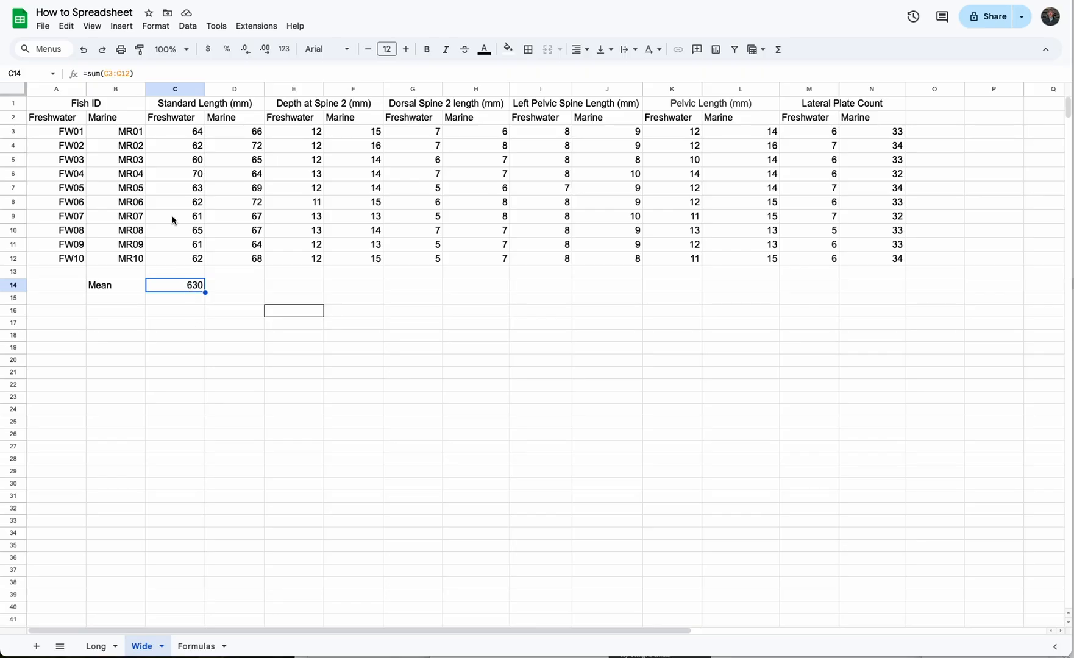
click(155, 74)
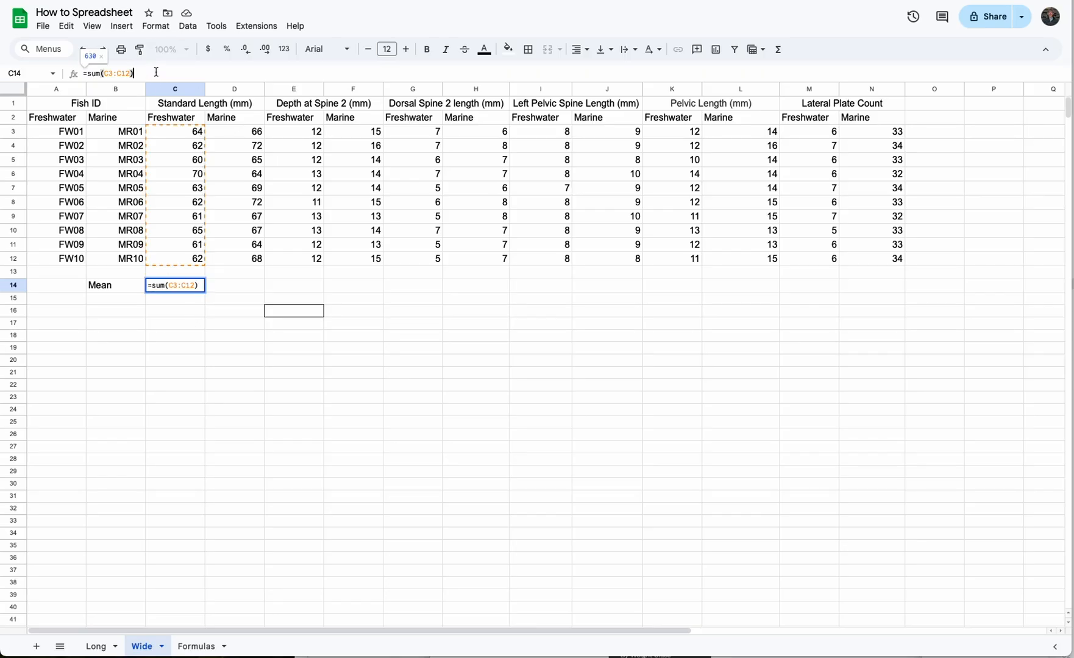
text(/count)
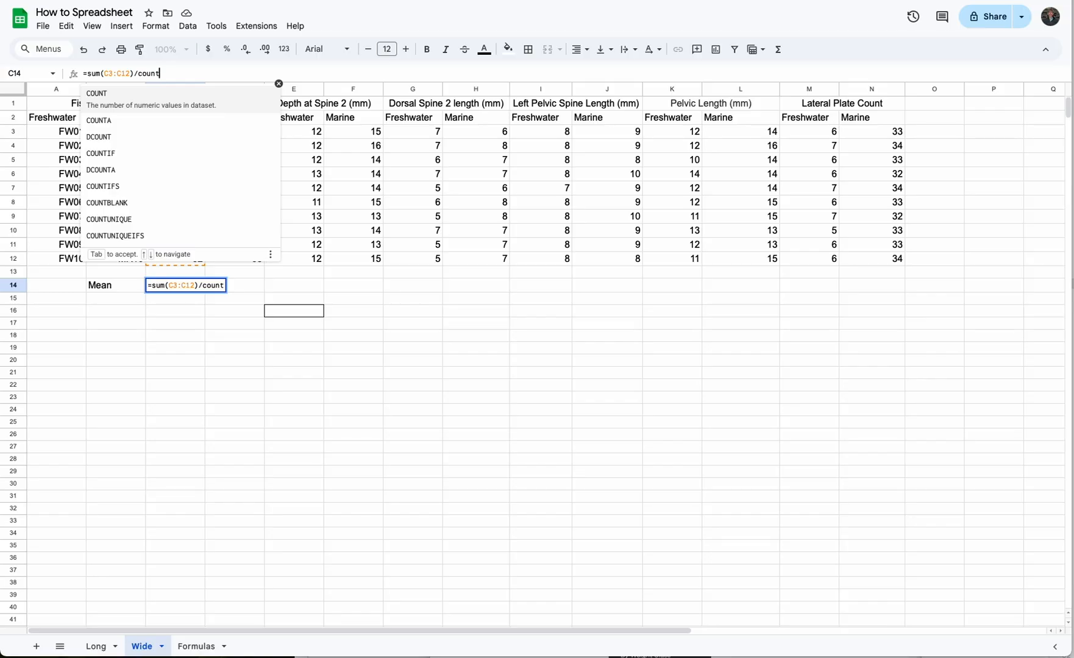
text(()
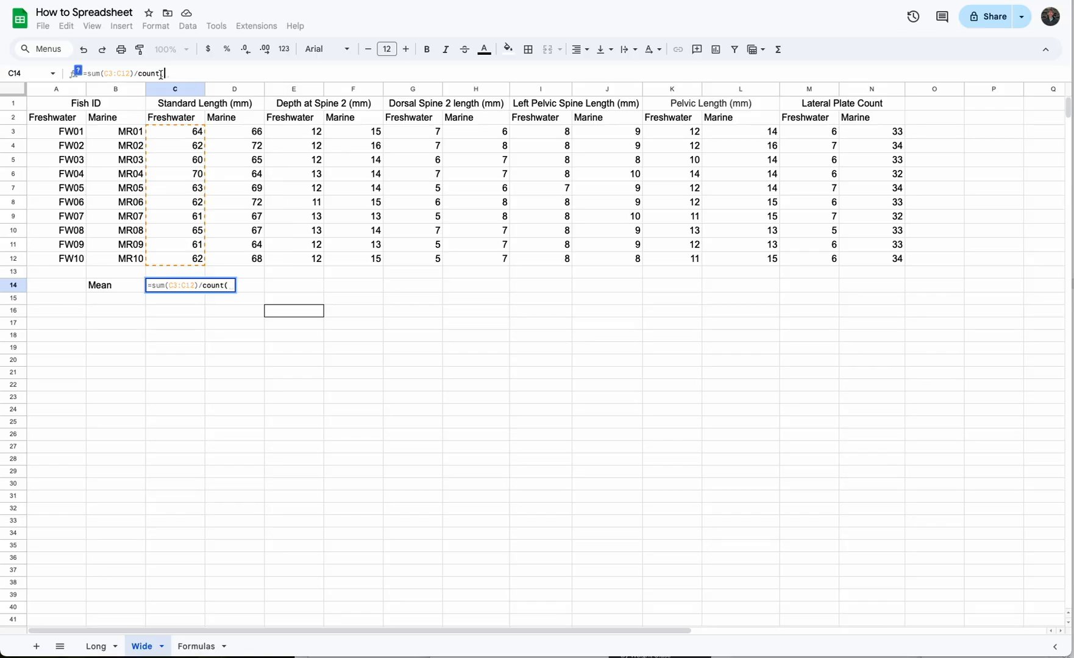
click(178, 132)
drag(179, 132, 181, 259)
text())
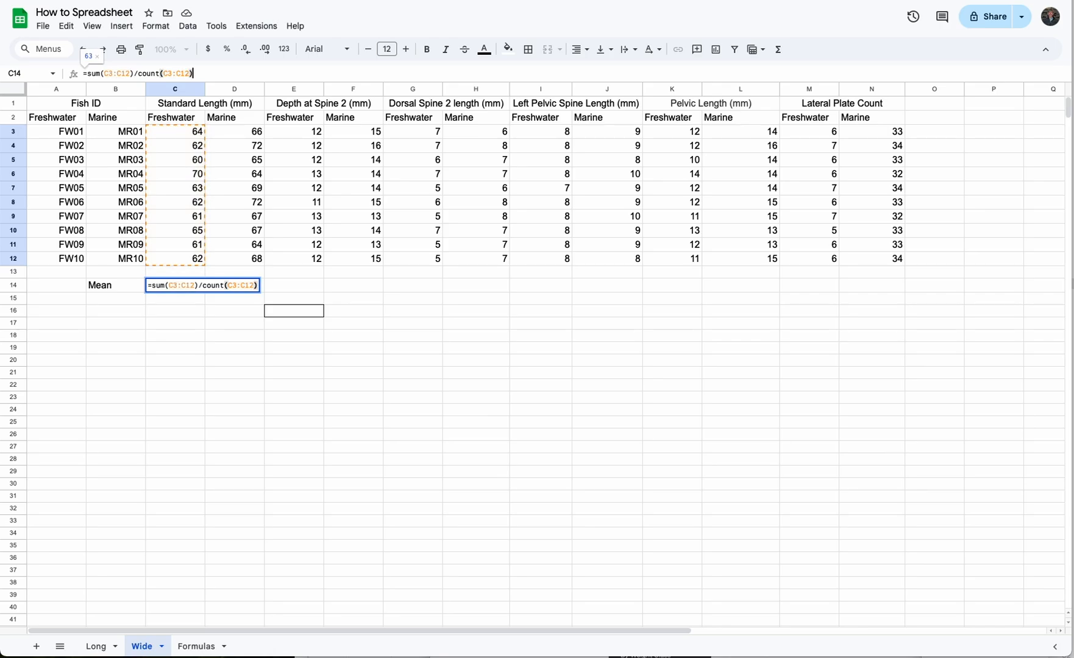
key(Return)
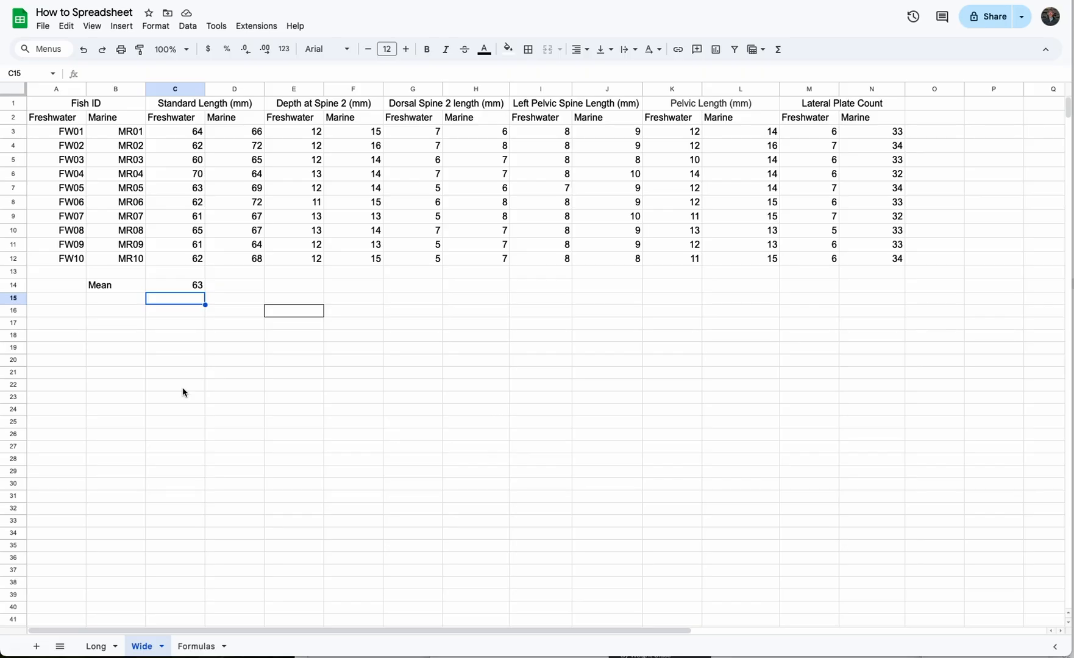
- Replace the sum-and-count formula in C14 with =average(C3:C12) for the freshwater standard lengths
click(188, 286)
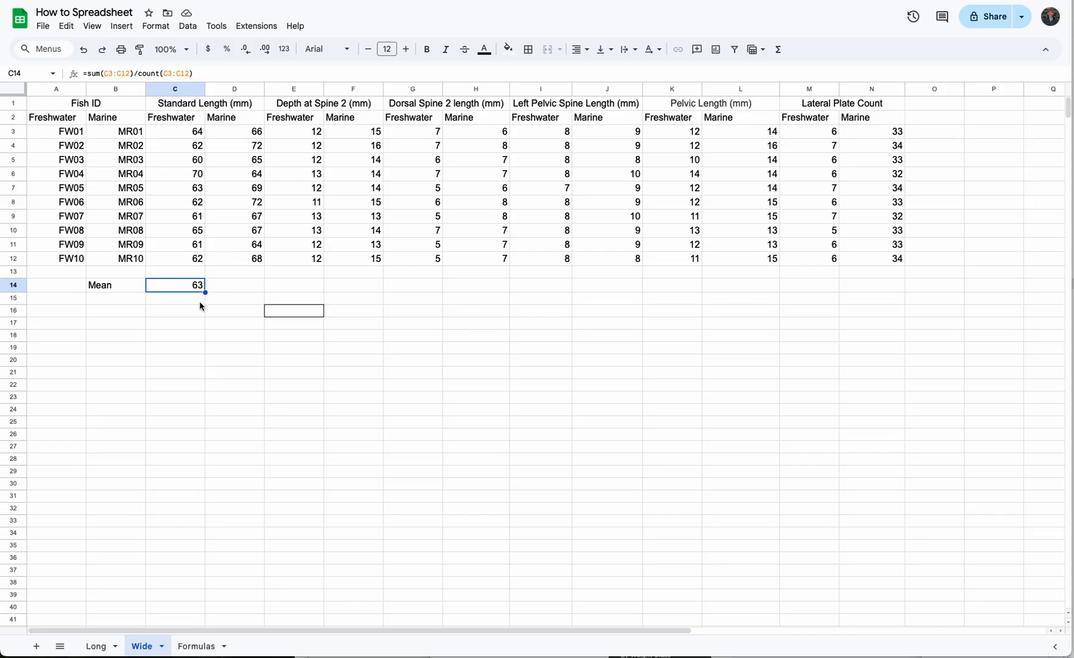
key(Delete)
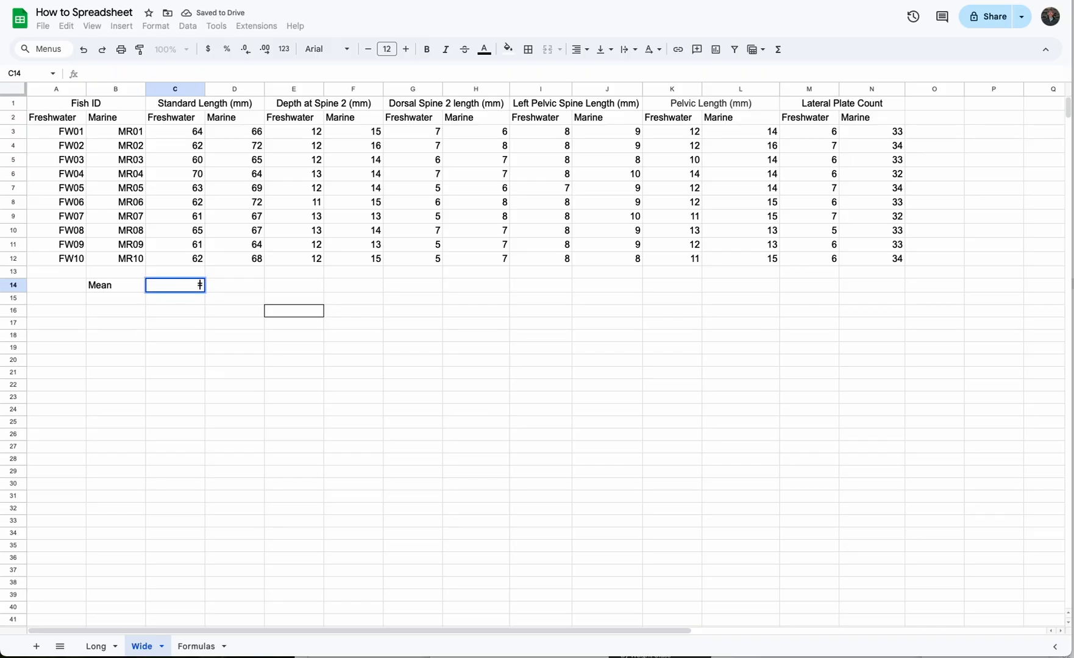
text(=average()
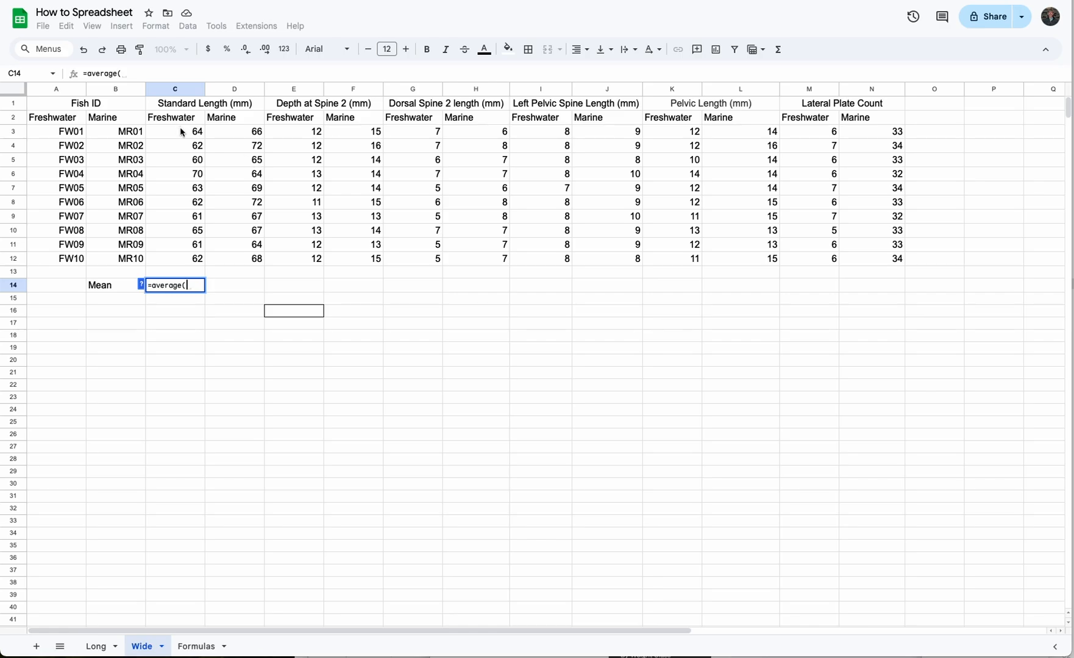
drag(181, 132, 178, 263)
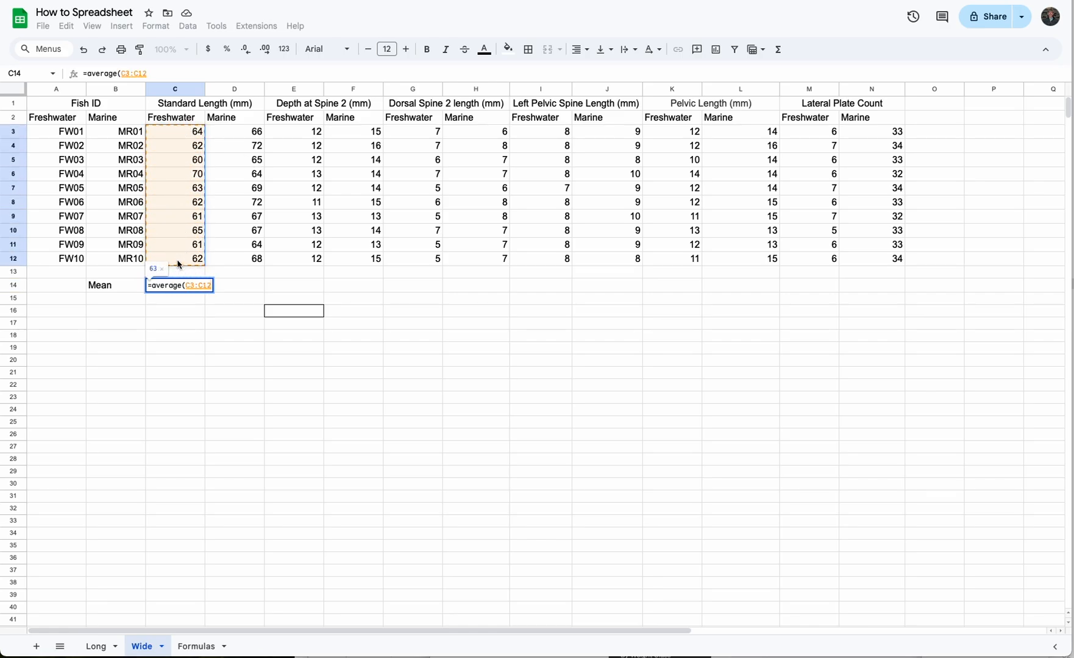
text())
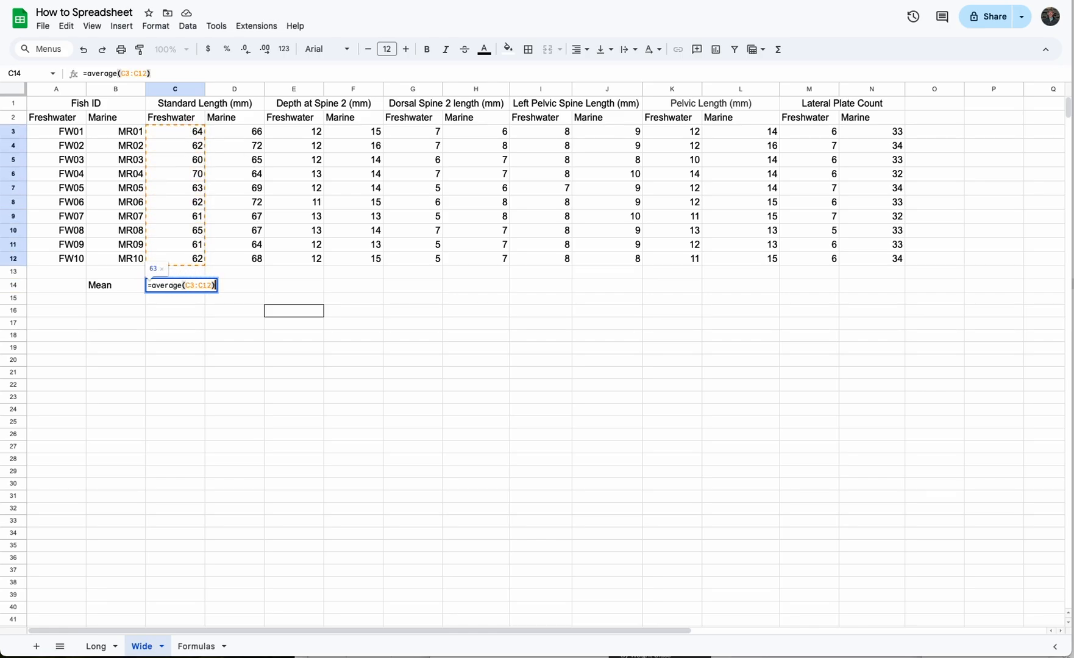
key(Return)
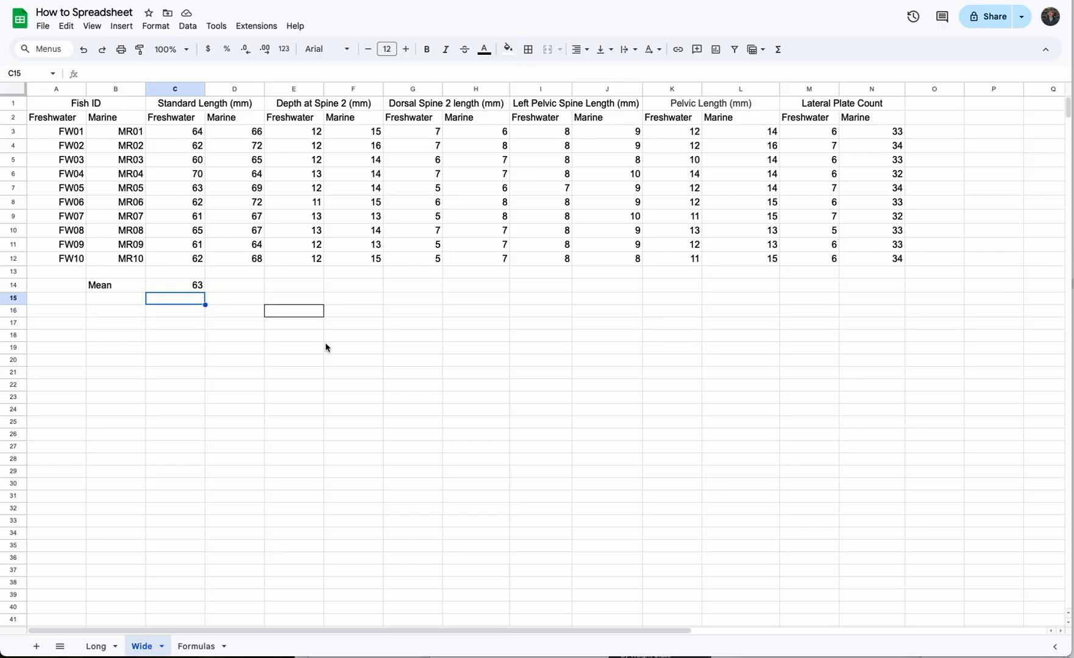
- Calculate the mean marine standard length in D14 with =average(D3:D12), selecting the range on the sheet
click(182, 286)
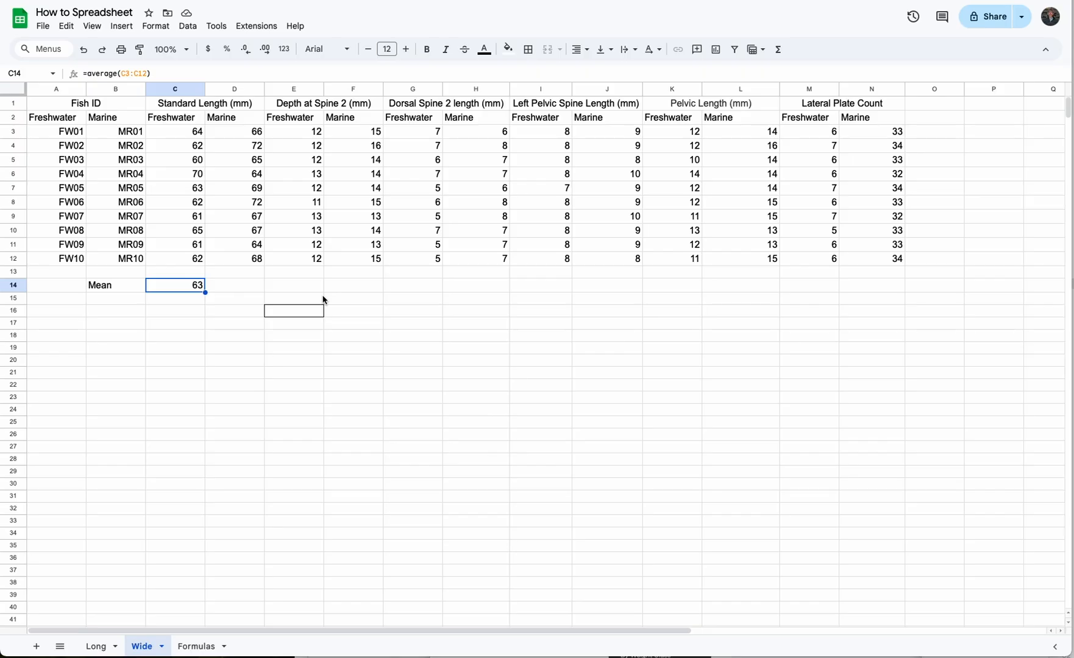
click(255, 290)
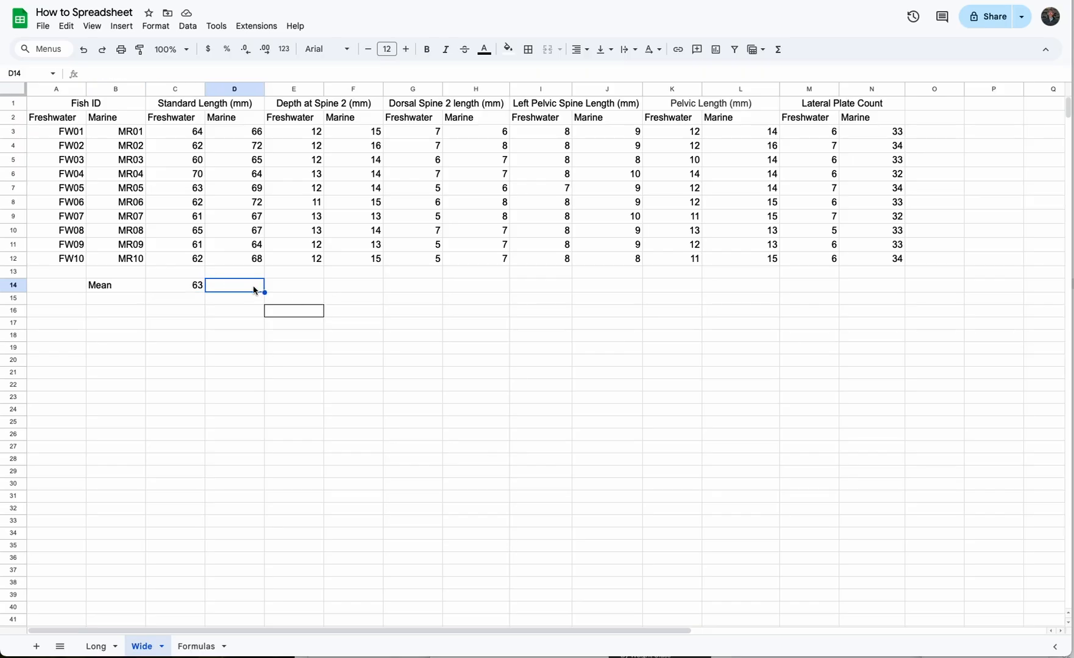
text(=av)
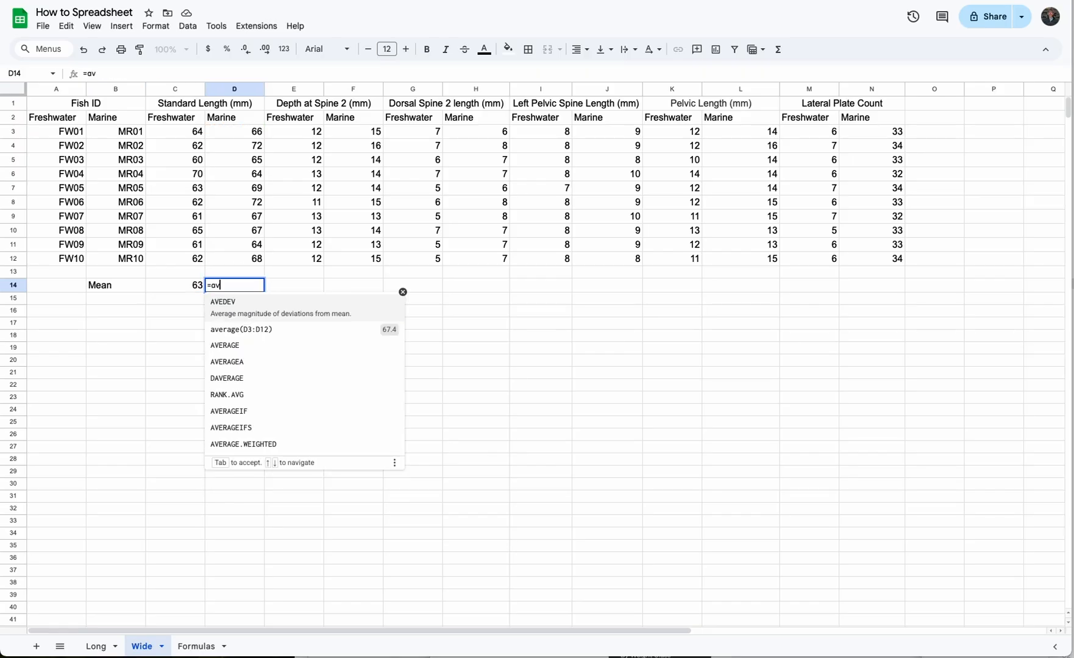
text(erage()
drag(252, 132, 254, 258)
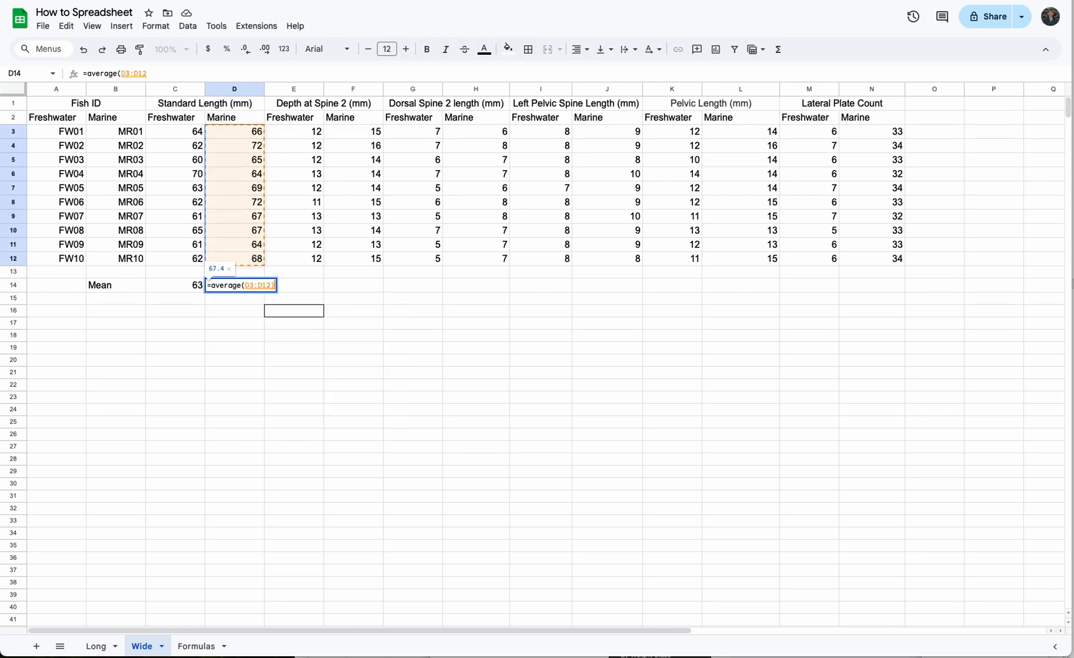
text())
key(Return)
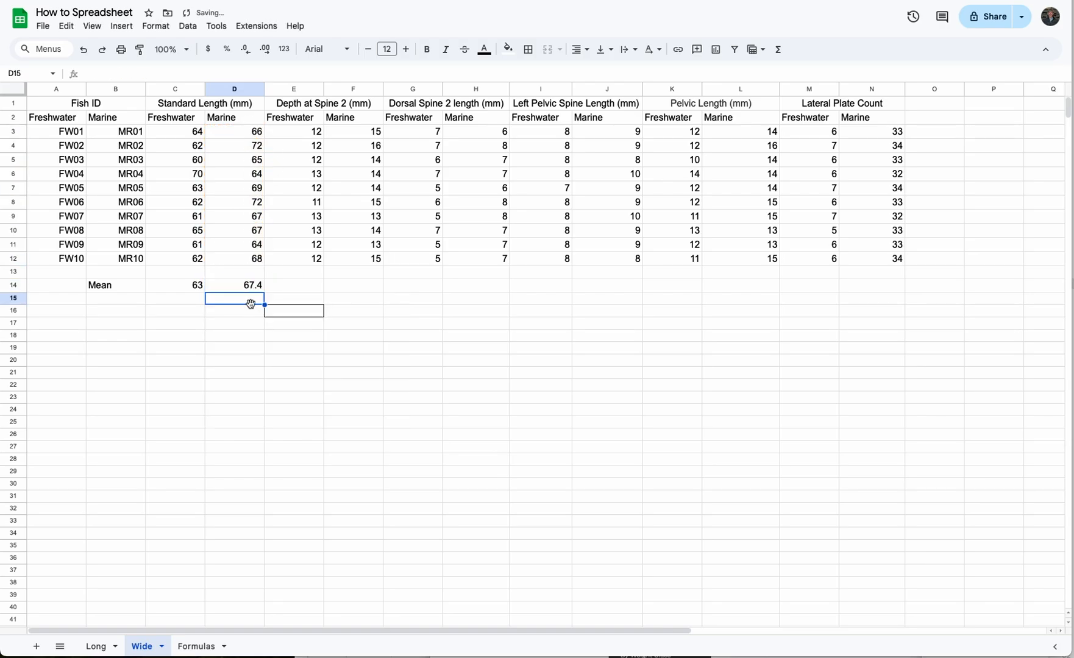
- Clear the marine standard length mean from D14
click(248, 290)
key(Delete)
click(213, 366)
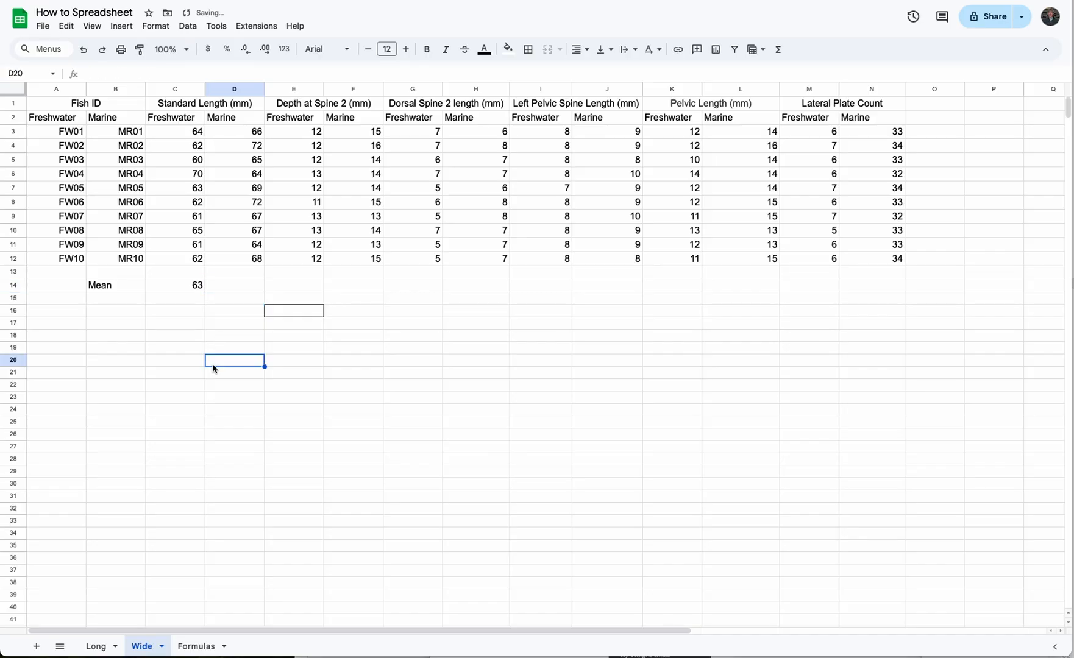
- Fill the AVERAGE formula from C14 across to N14 and check the adjusted range in D14
click(195, 291)
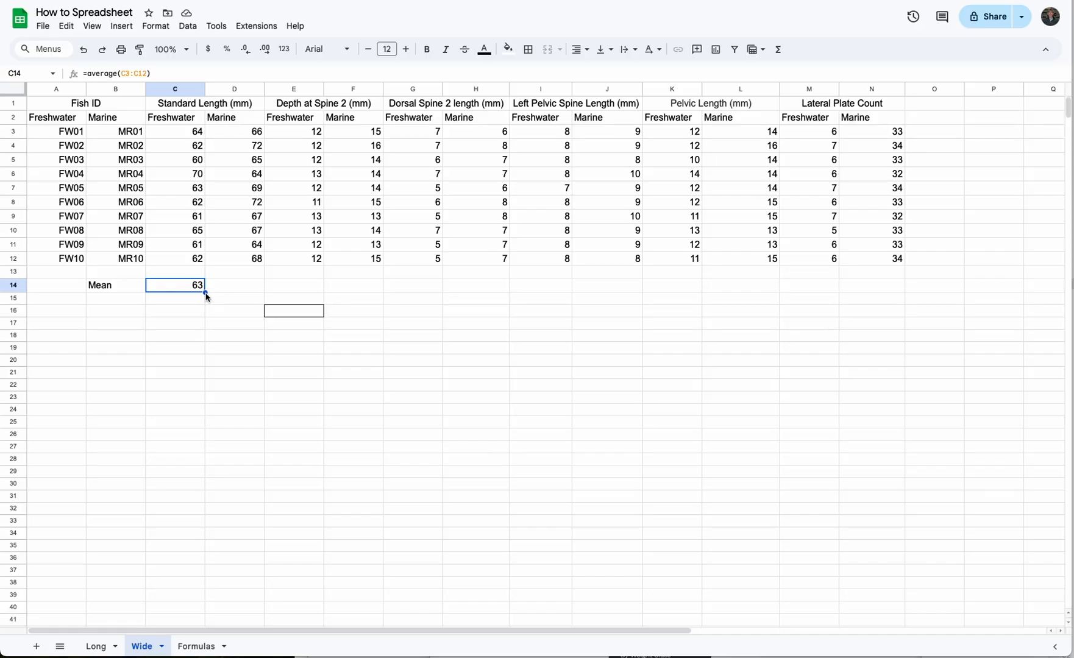
drag(205, 293, 866, 274)
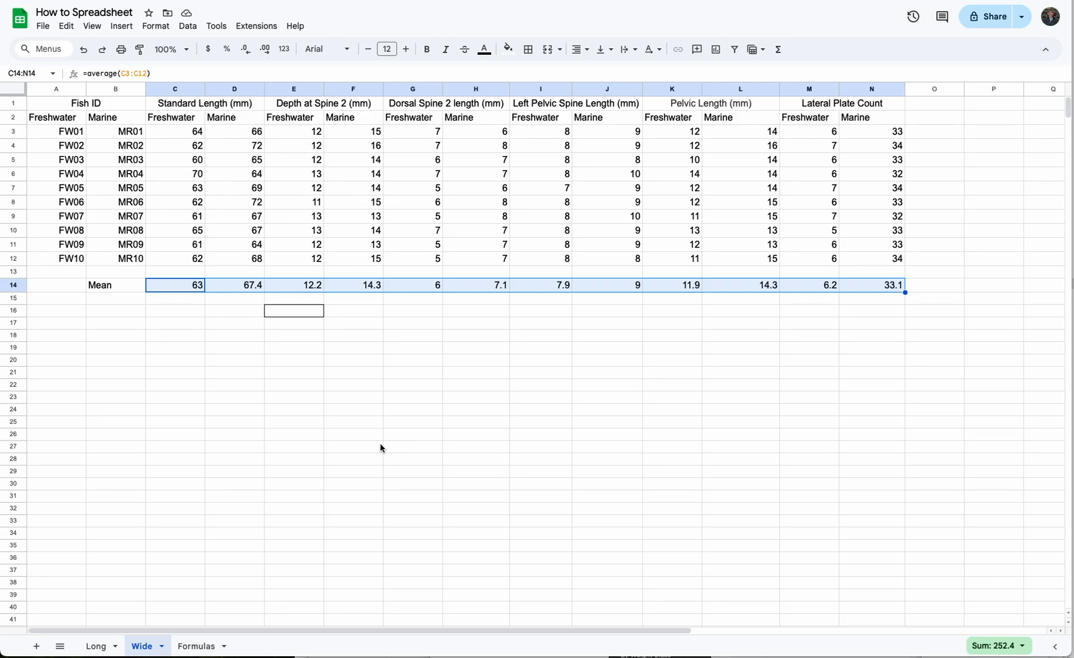
click(251, 286)
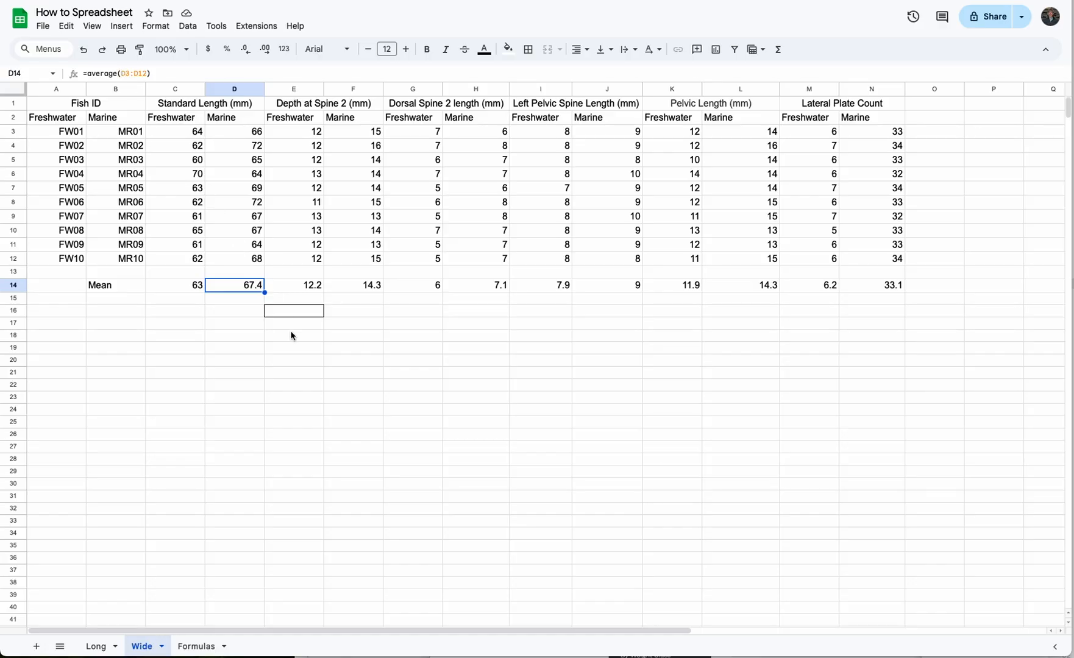
click(249, 339)
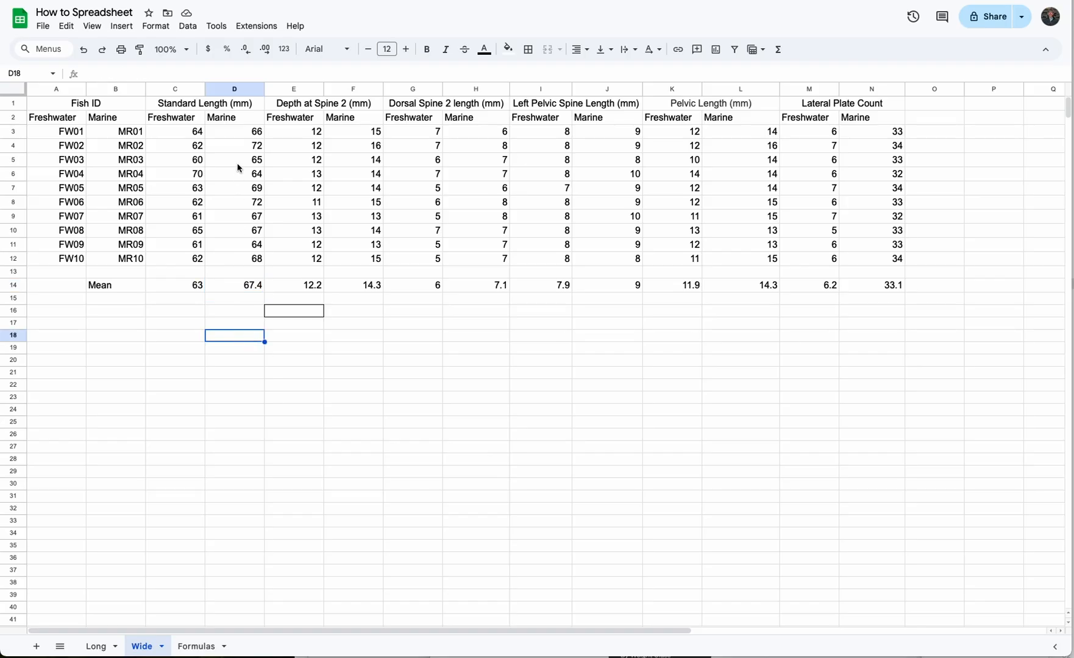
- Copy the standard length and depth values in C3:F12 and paste them starting at C21
drag(194, 131, 367, 266)
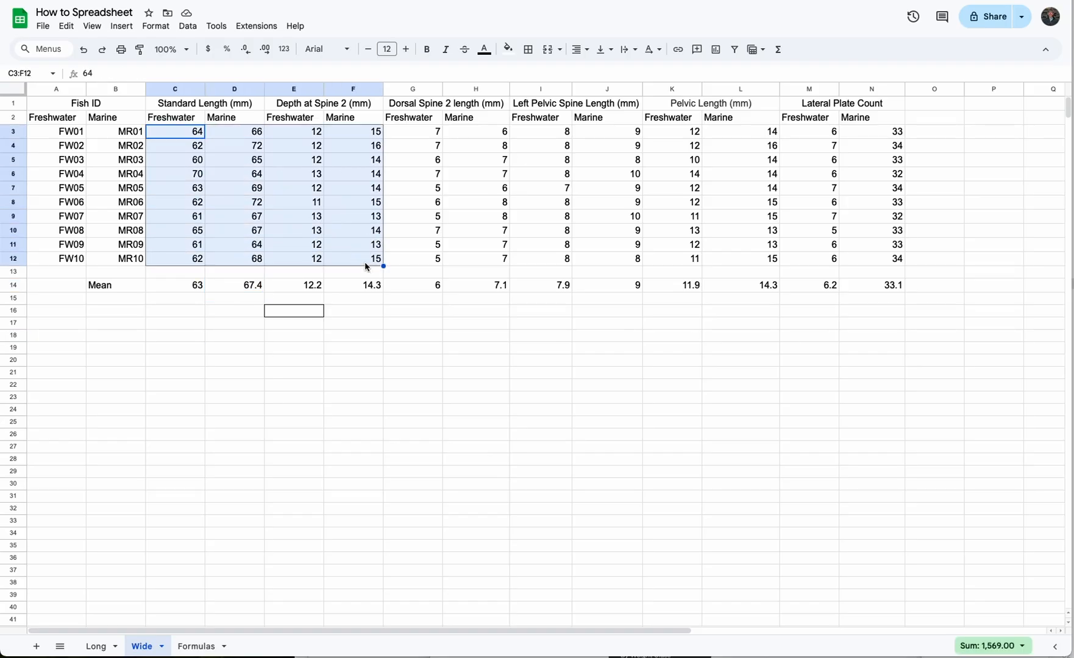
key(ctrl+c)
click(181, 375)
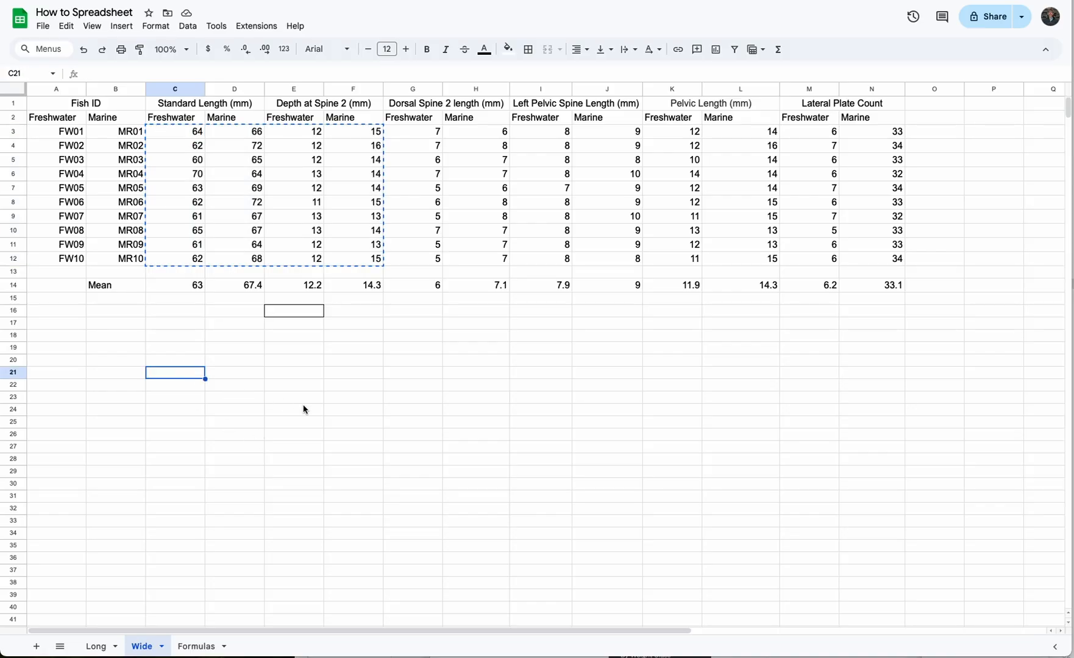
key(ctrl+v)
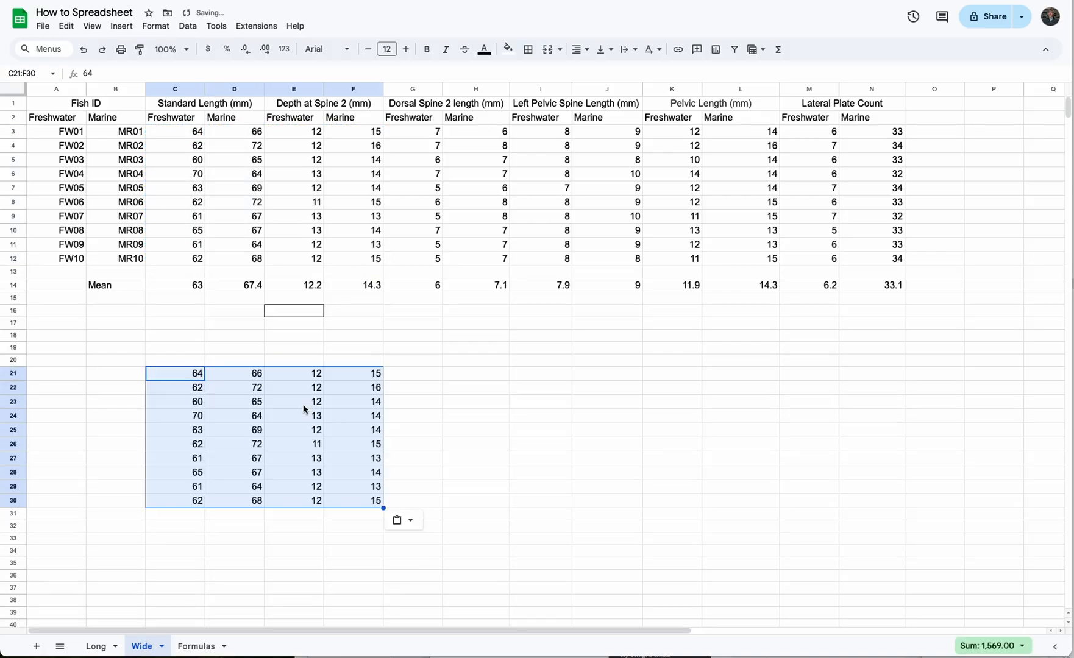
- Enter =average(C21:F21) in G21 and fill the formula down to G30 to average each copied row
click(413, 376)
text(=)
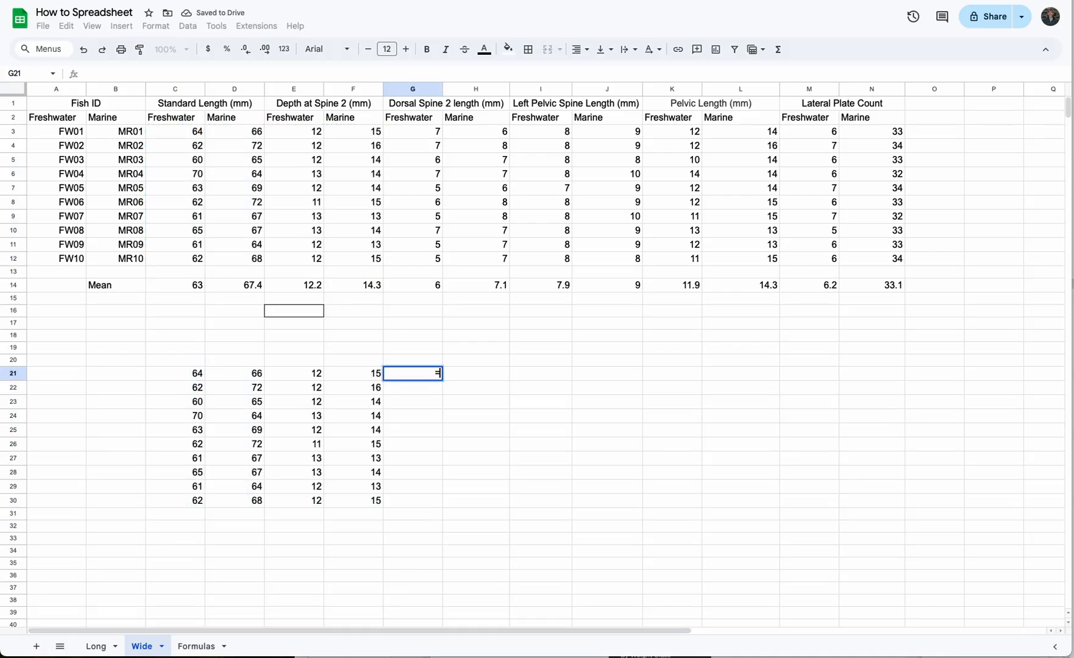
text(average()
drag(180, 373, 345, 373)
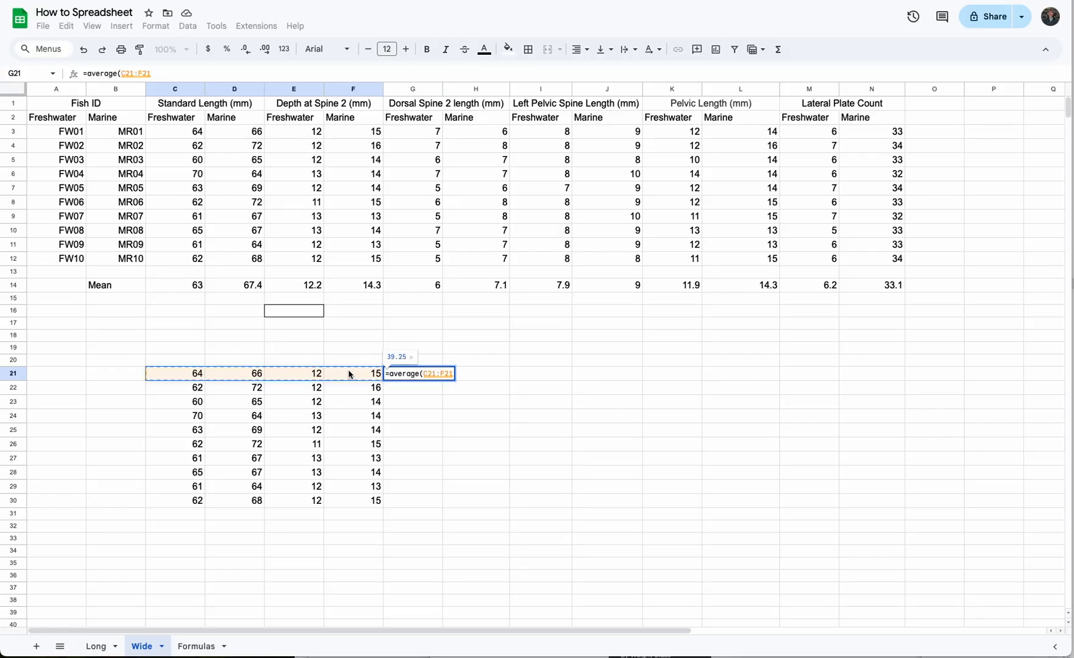
text())
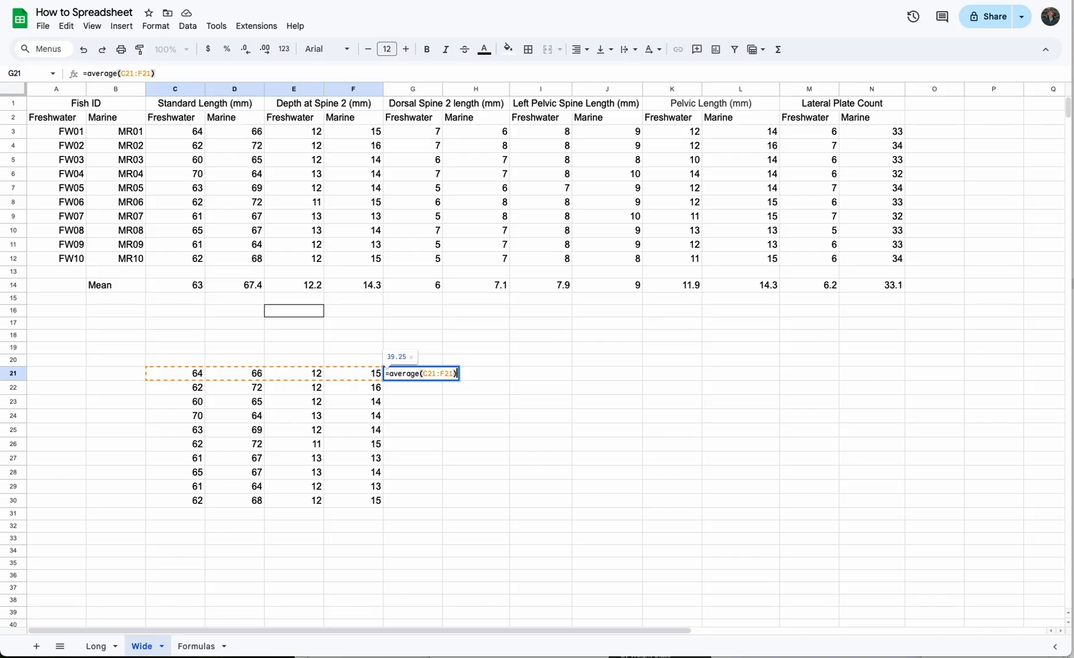
key(Return)
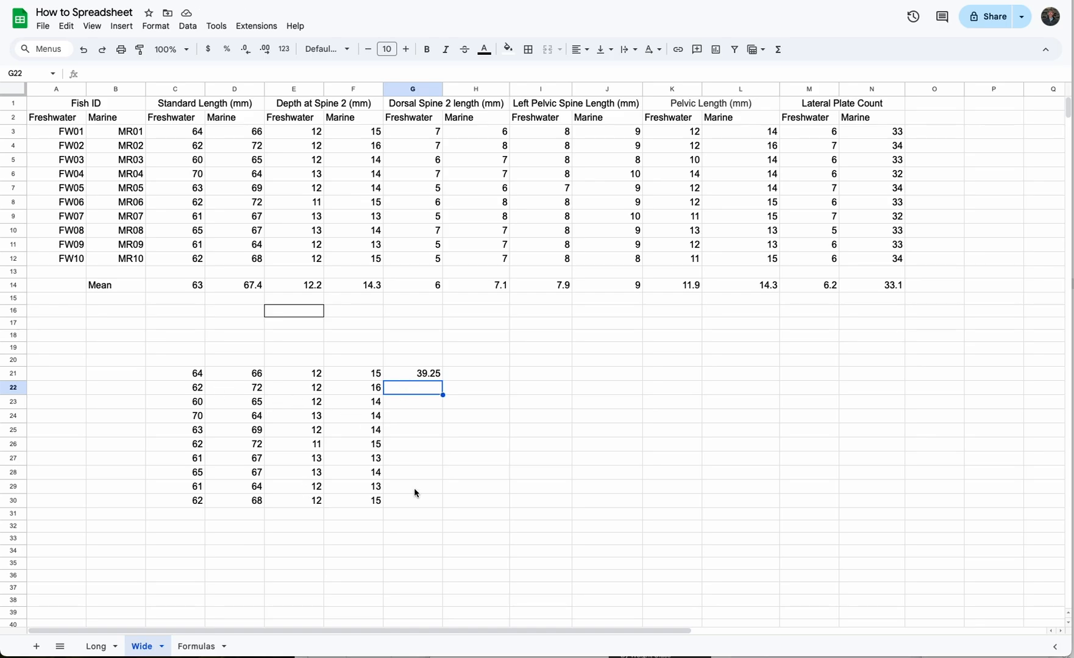
click(430, 379)
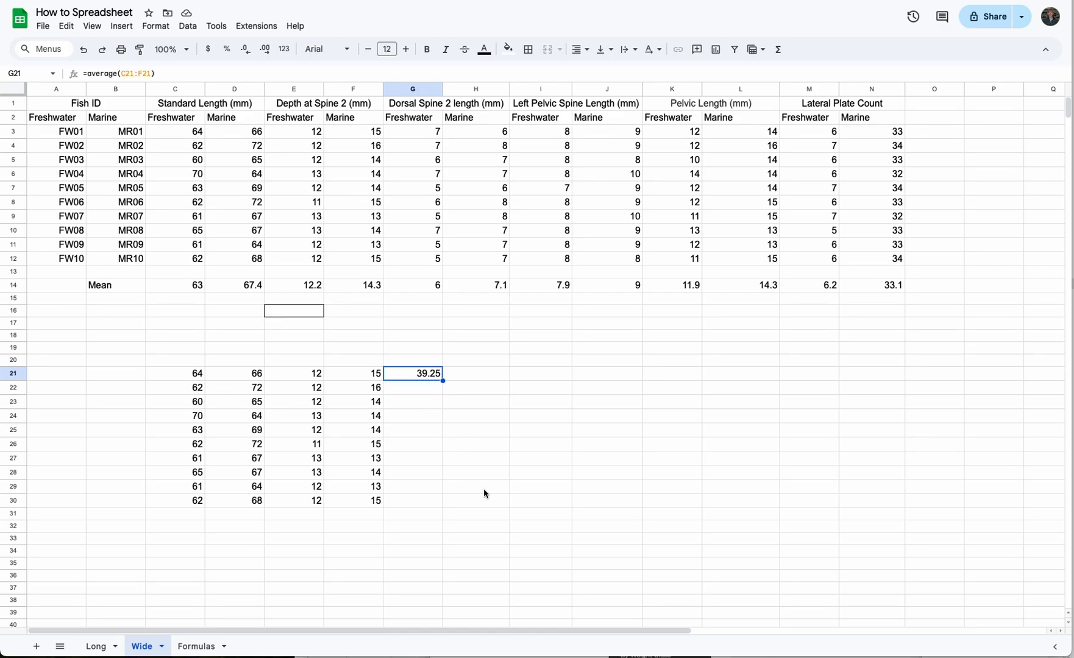
drag(443, 381, 432, 505)
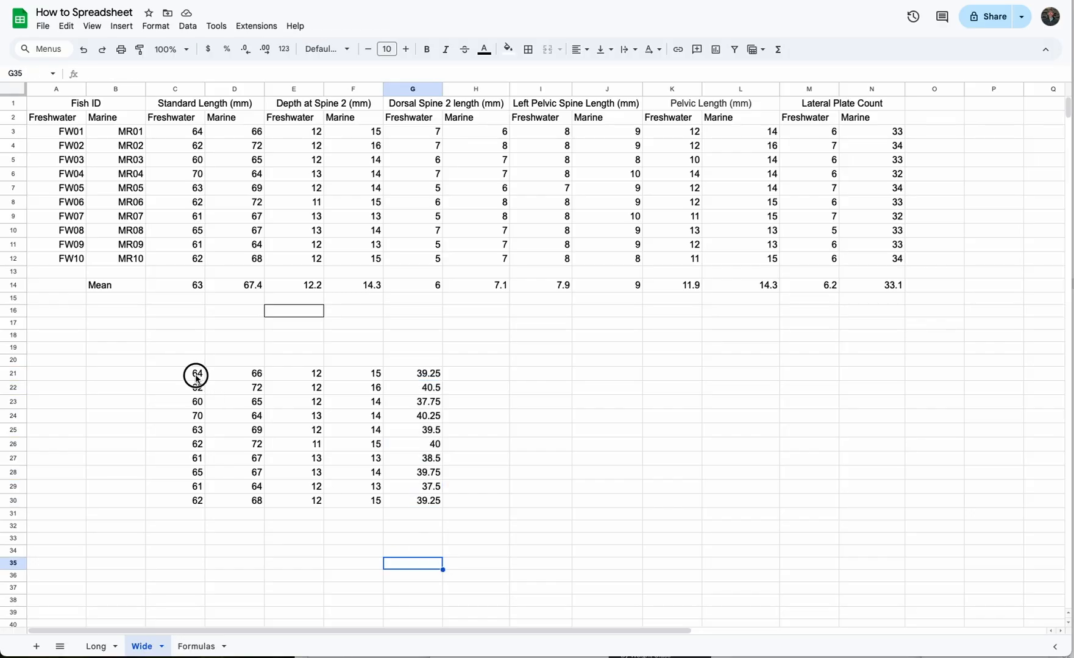
- Delete the copied data and row averages in C21:G30
drag(194, 376, 424, 505)
key(Delete)
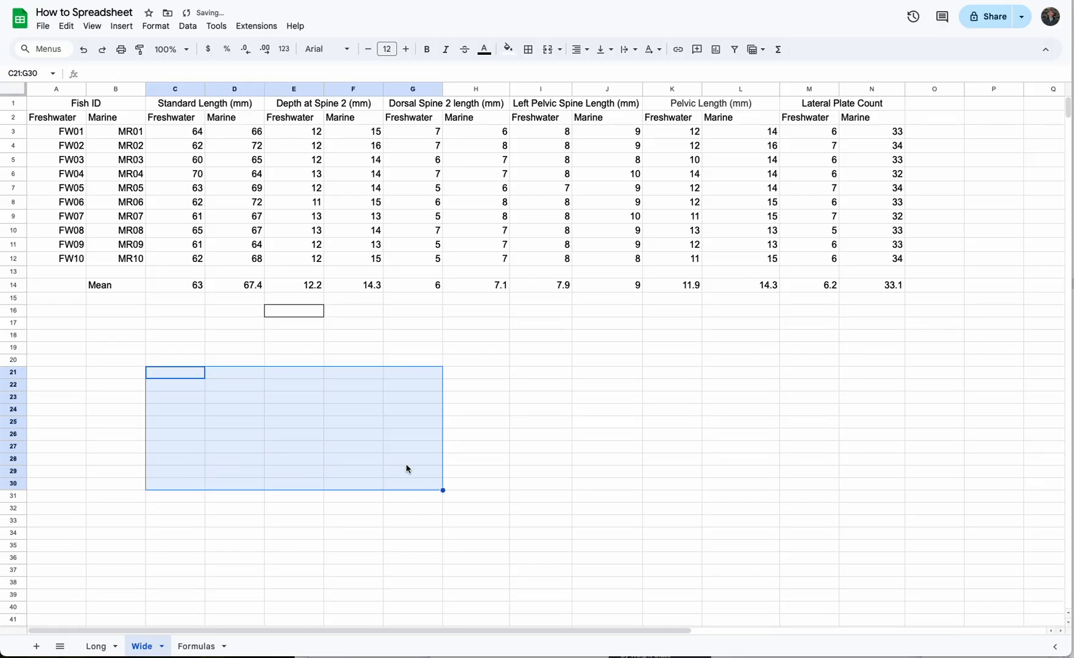
click(419, 384)
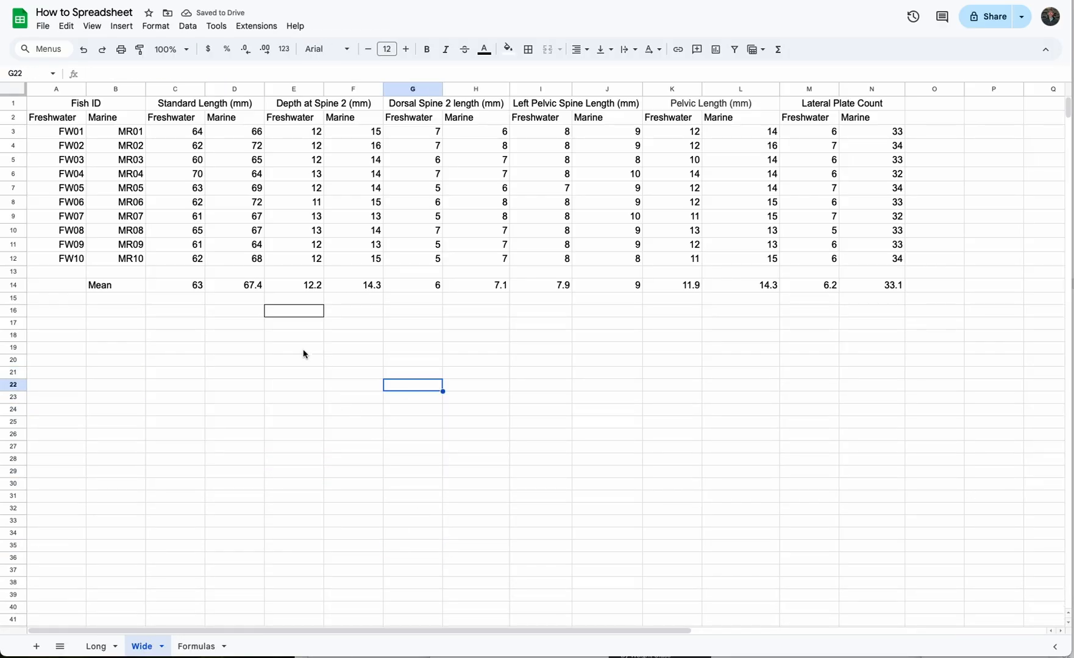
click(299, 311)
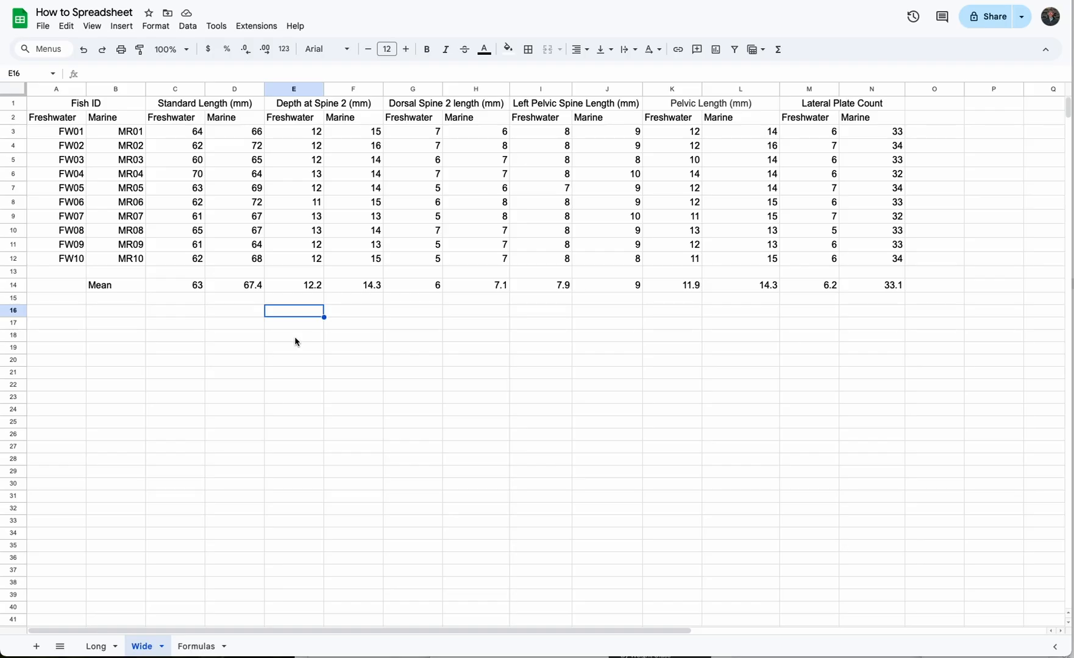
- Label the rows below Mean by entering SD in B15 and SE in B16
click(113, 301)
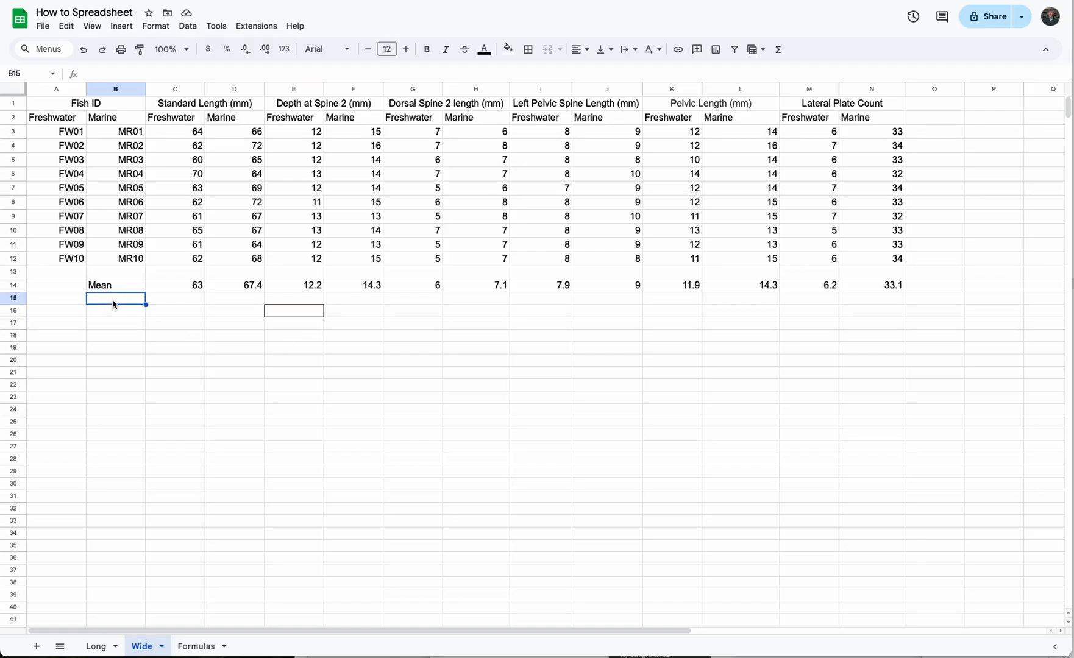
text(SD)
key(Return)
text(SE)
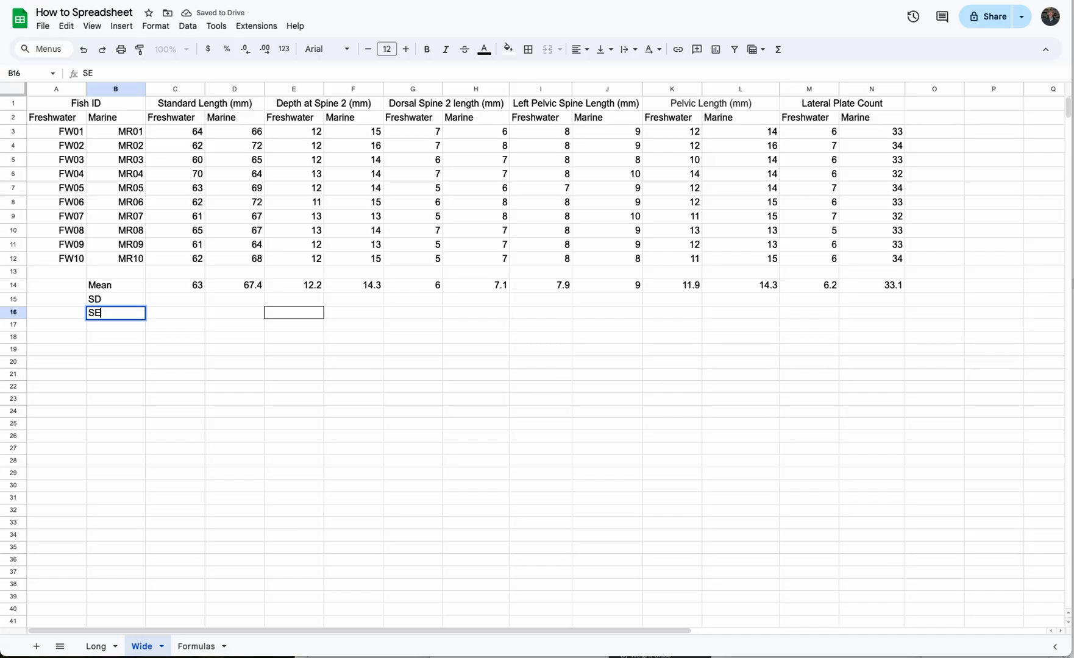
click(142, 352)
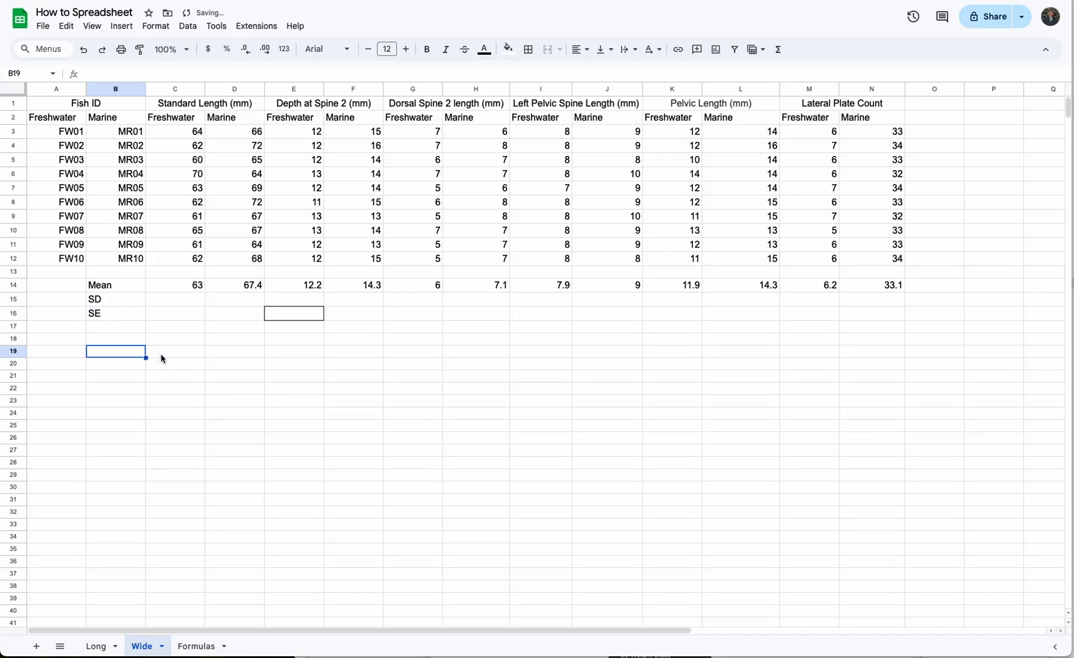
- Try to calculate the freshwater standard length's standard deviation in C15 with =std(C3:C12)
click(182, 299)
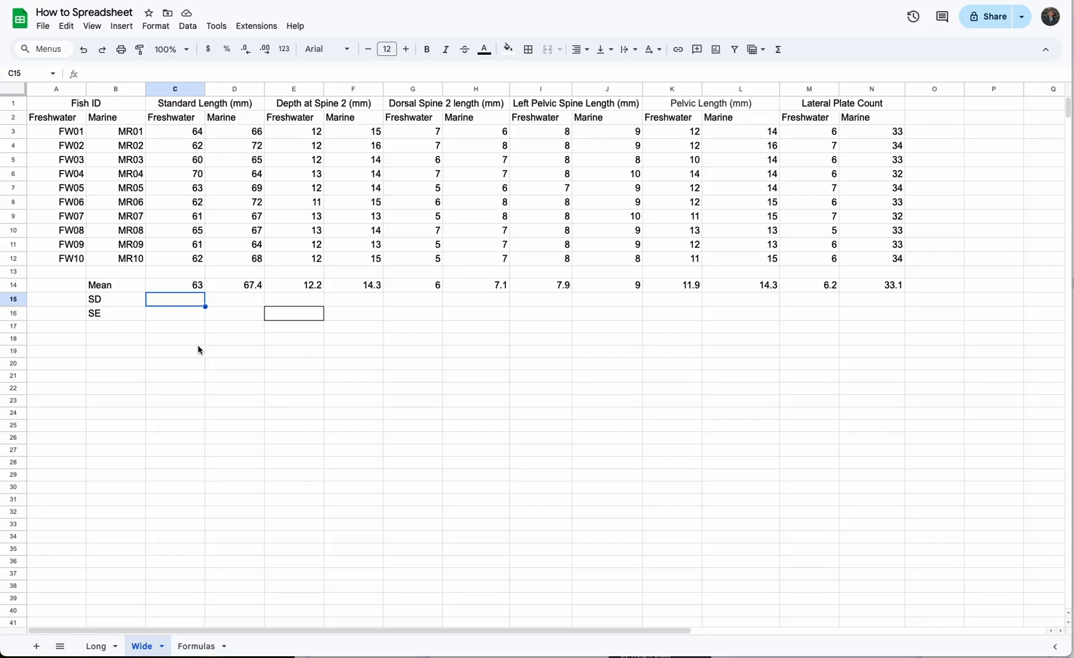
text(=)
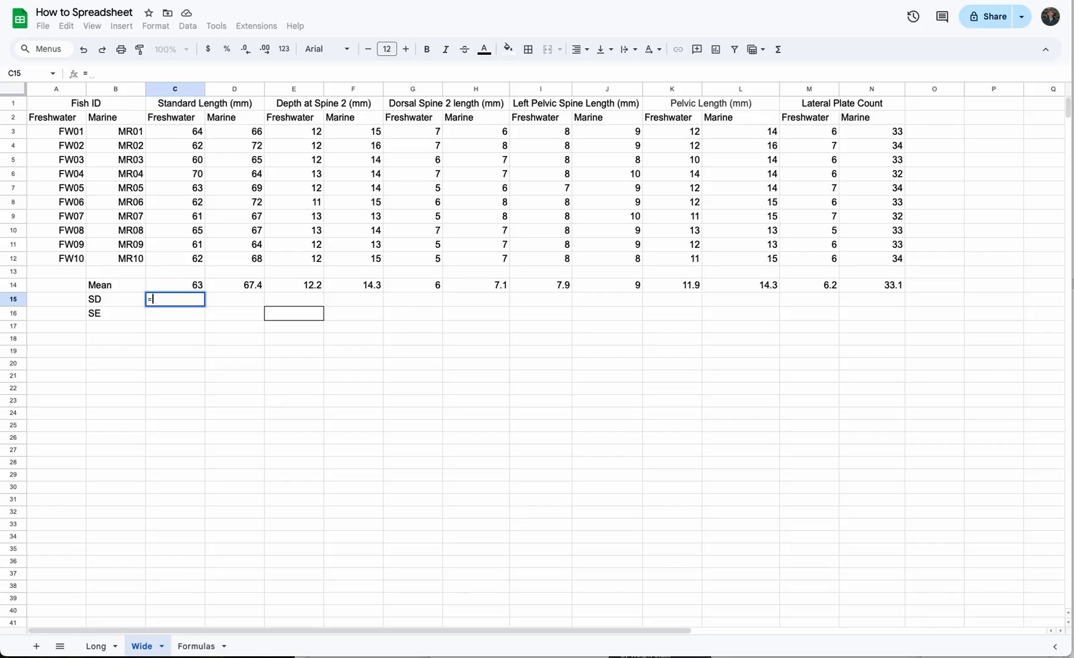
text(std()
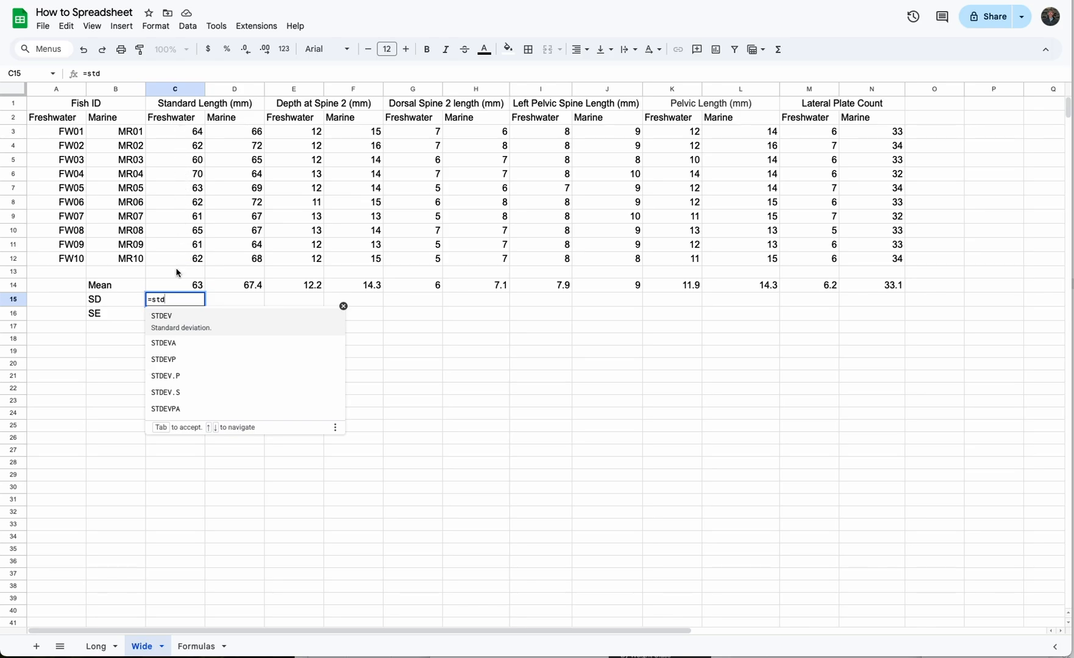
text(()
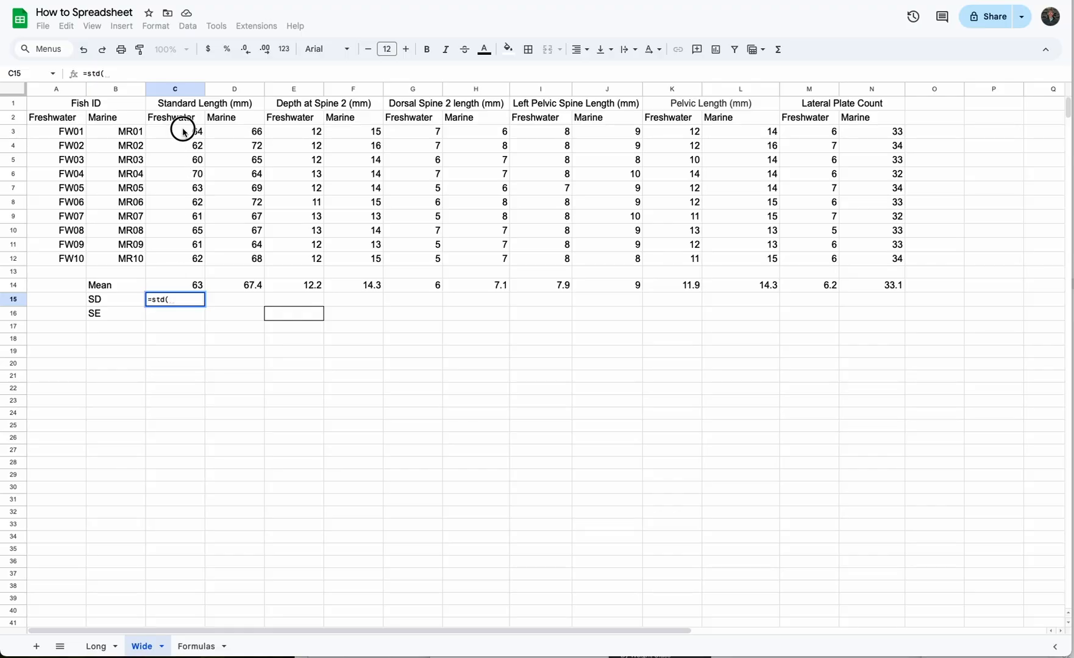
drag(183, 130, 181, 263)
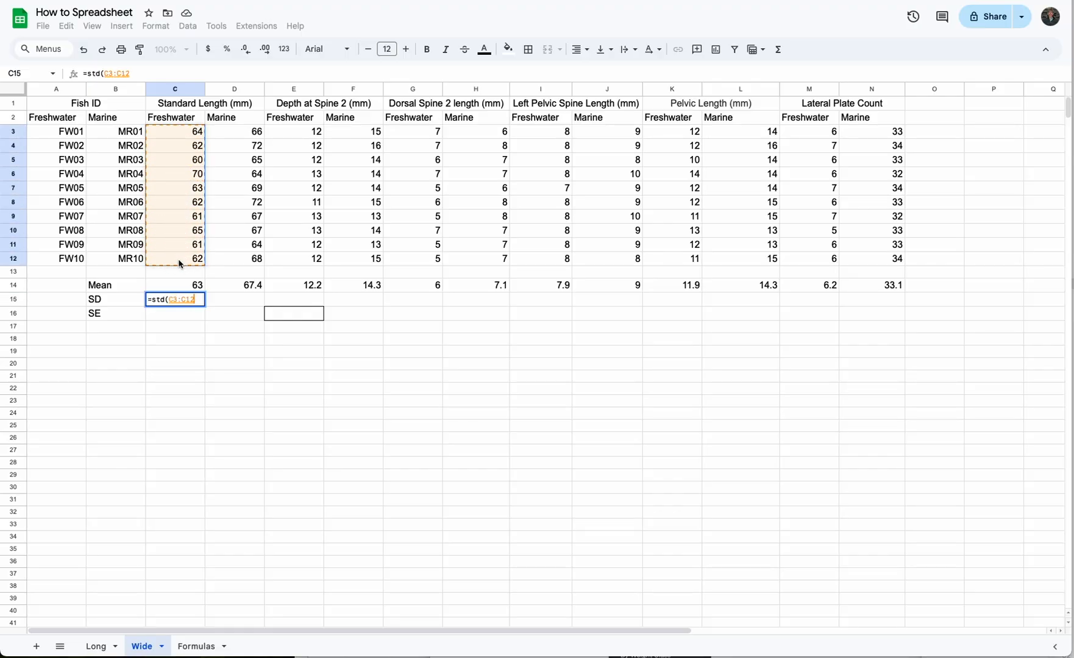
key(Return)
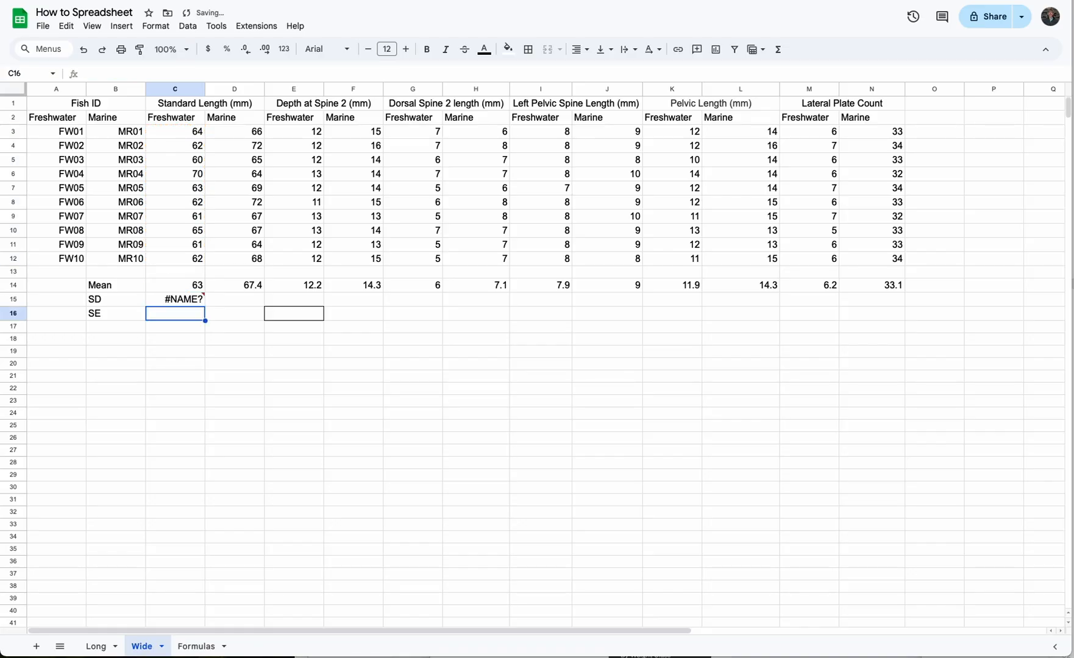
- Correct the function name in C15 so the formula reads =STDEV(C3:C12)
click(175, 301)
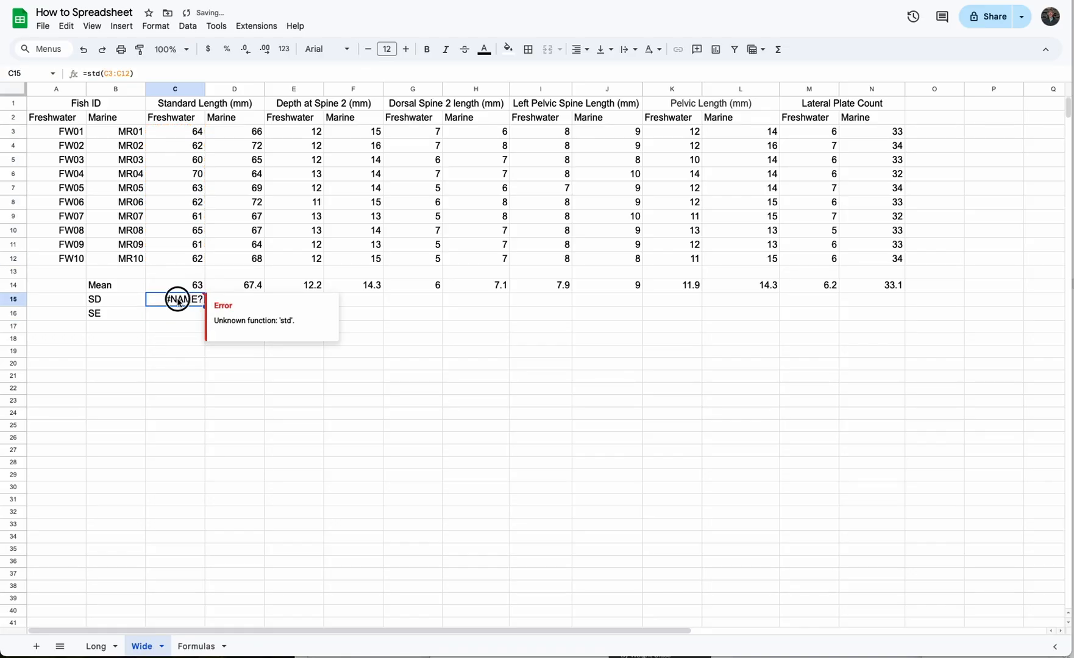
click(101, 73)
text(ev)
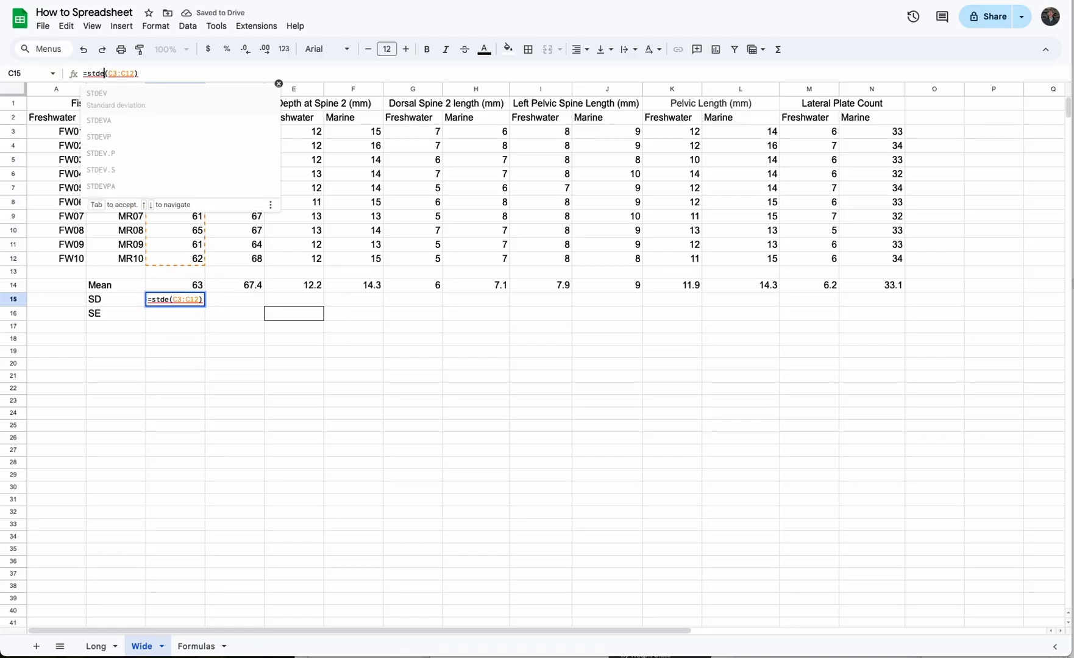
key(Return)
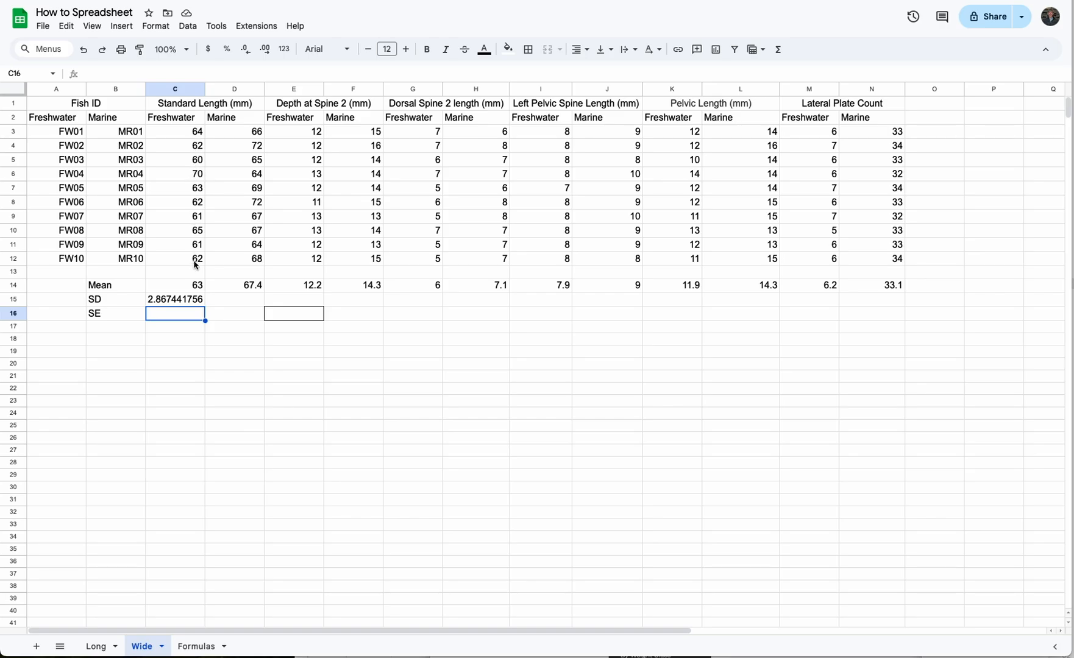
click(163, 302)
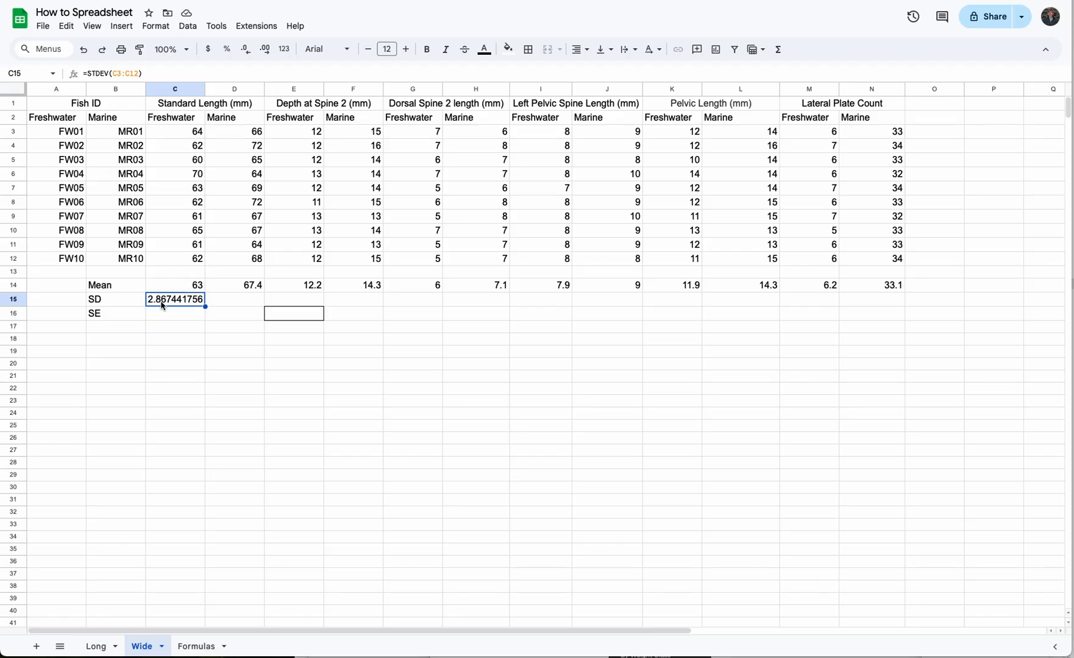
- Reduce the standard deviation in C15 to one decimal place
click(248, 52)
click(249, 55)
click(249, 55)
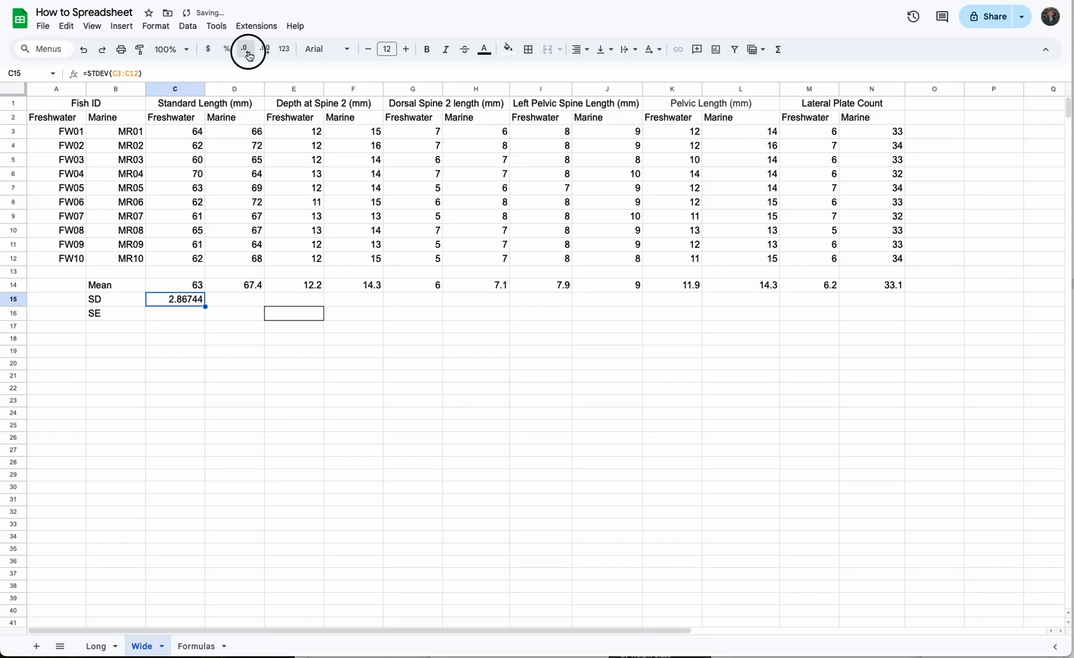
click(249, 56)
click(250, 55)
click(250, 55)
click(249, 55)
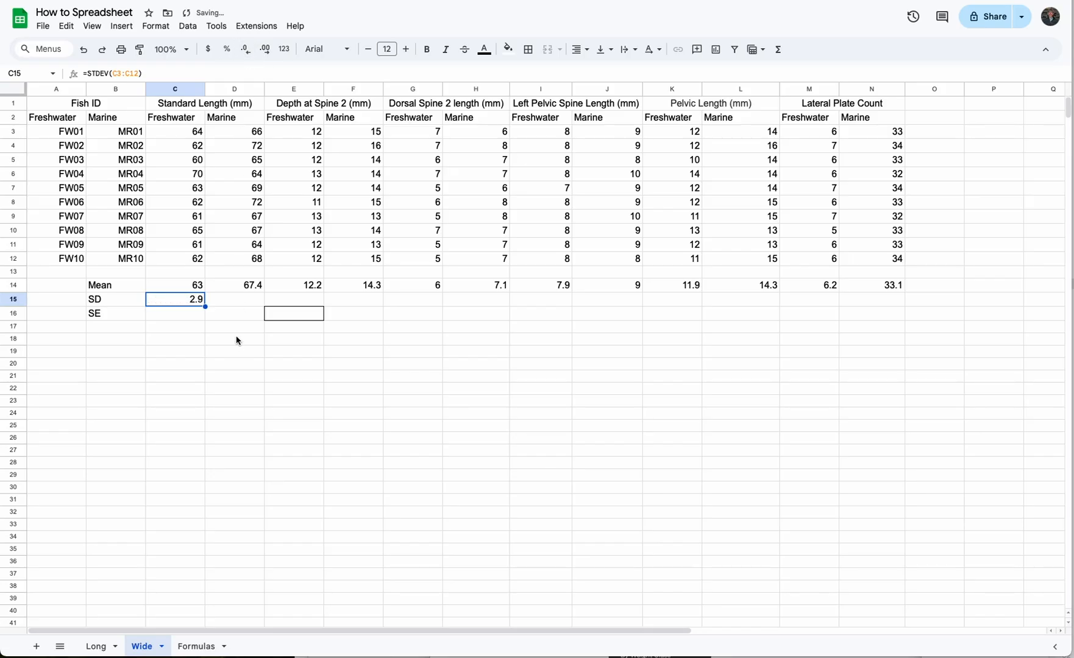
click(180, 352)
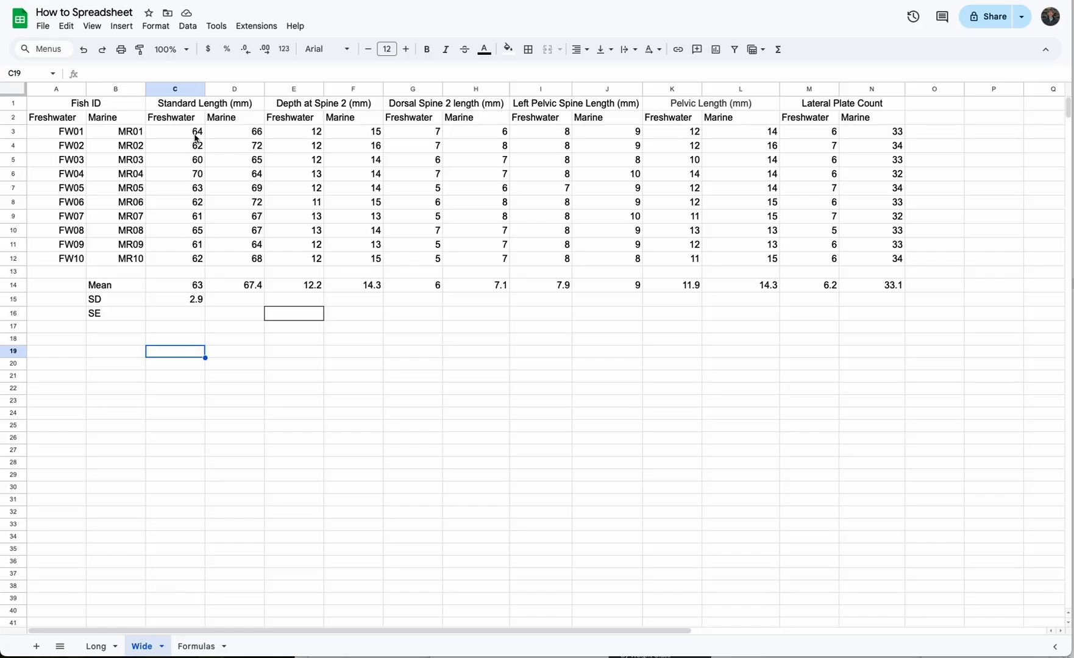
- Write the standard error formula as a text note in C19, reading SE = stdev/sqrt(n)
drag(196, 139, 182, 254)
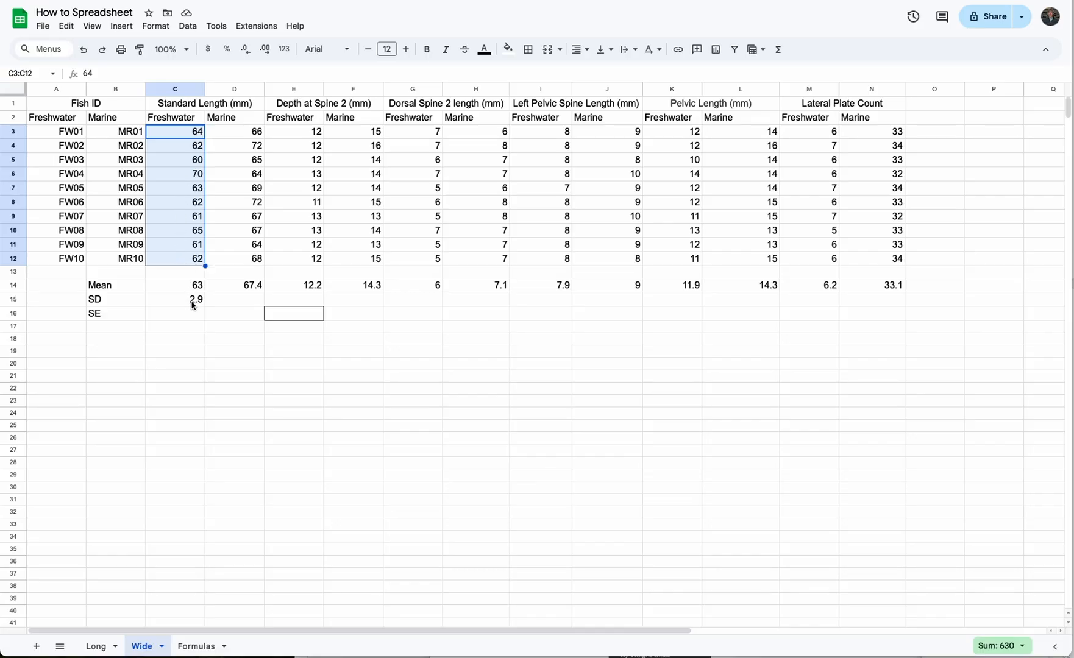
click(191, 345)
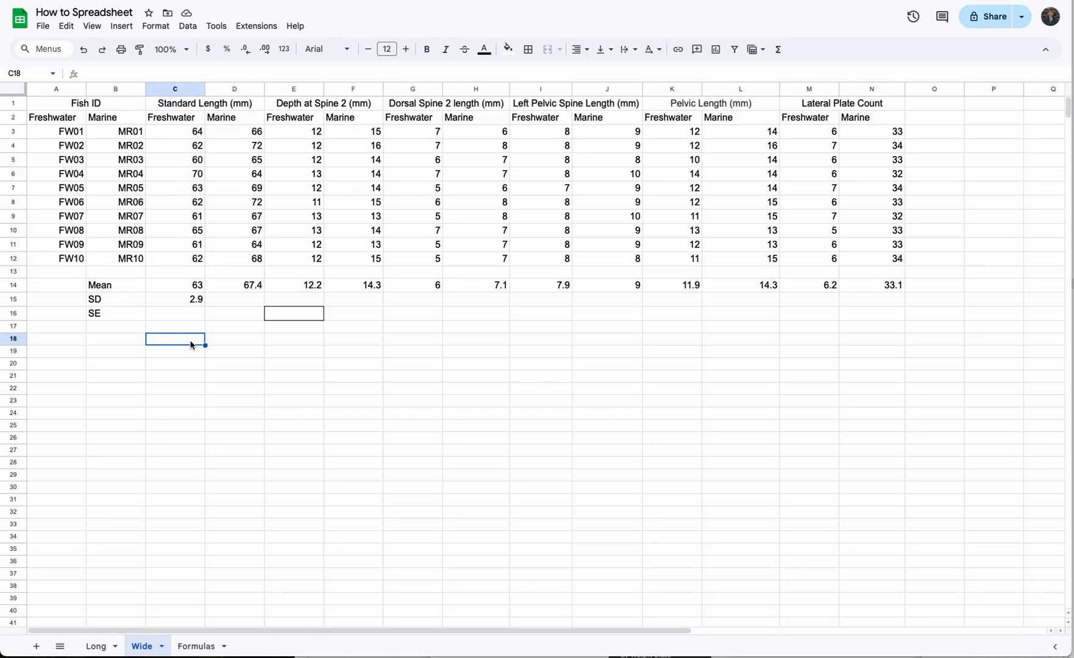
click(170, 355)
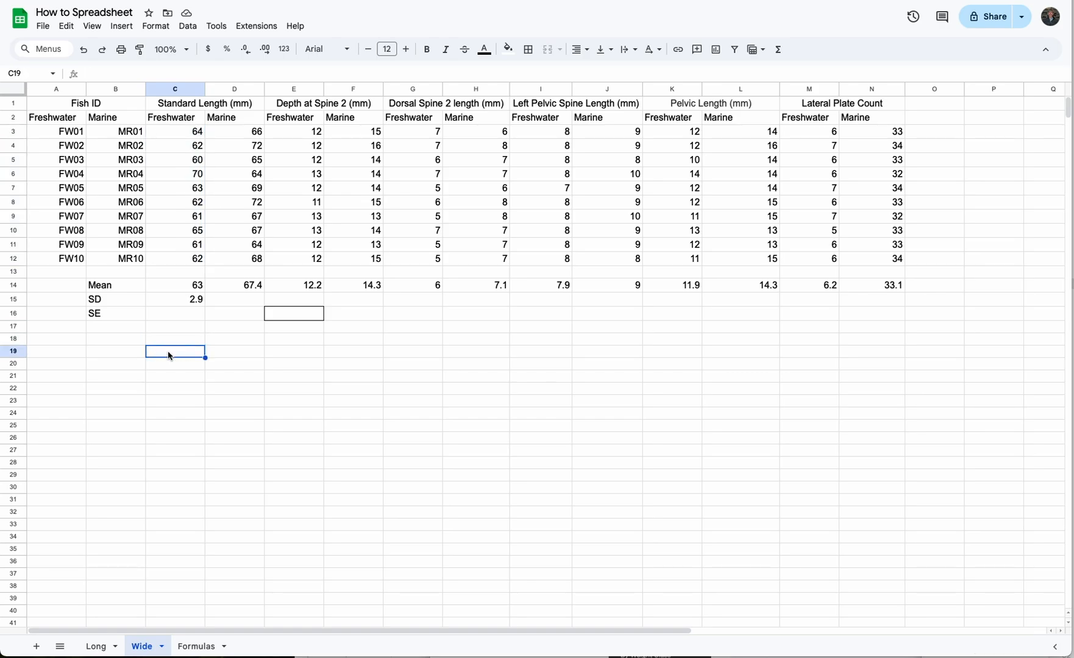
text(SE = stdev/s)
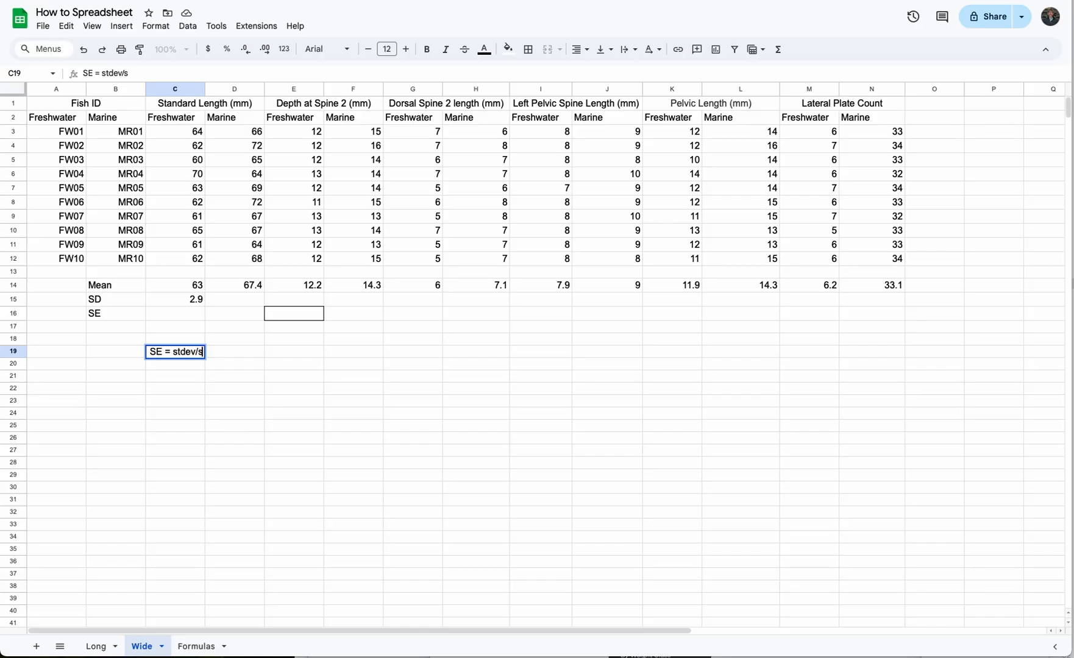
text(qrt)
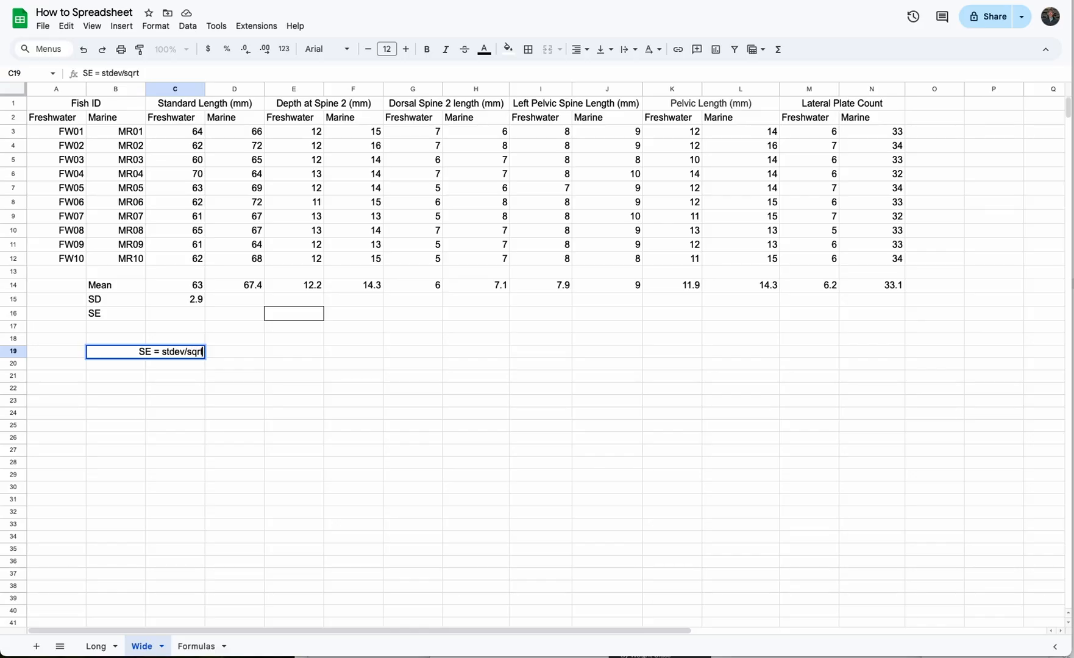
text((n))
key(Return)
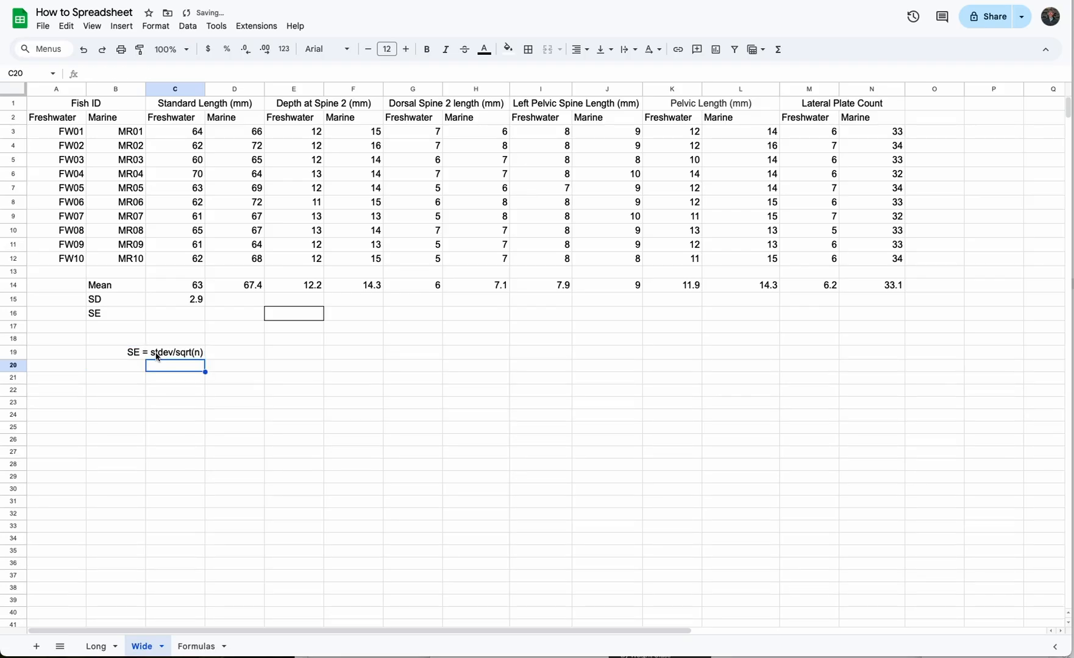
- Calculate the freshwater standard length's standard error in C16 with =C15/sqrt(count(C3:C12))
click(183, 318)
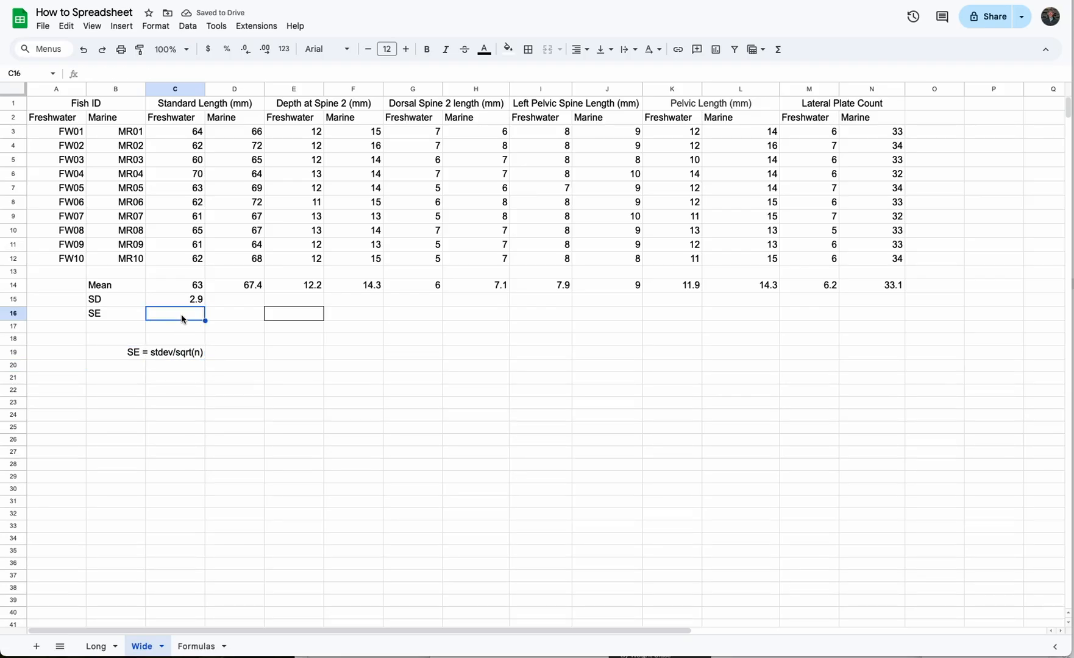
text(=)
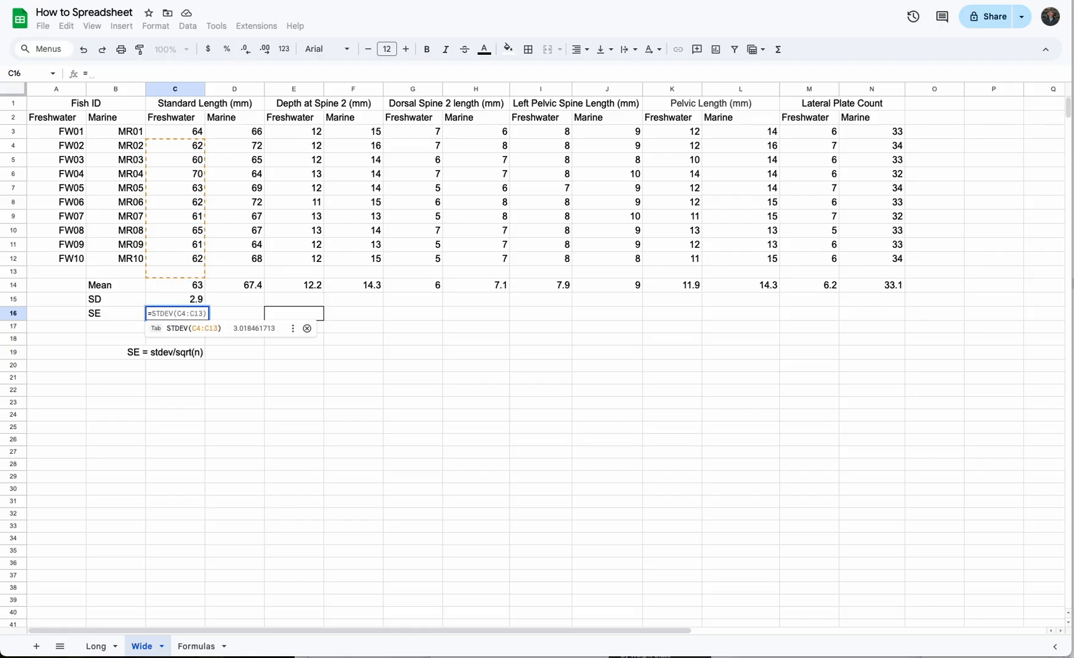
click(190, 299)
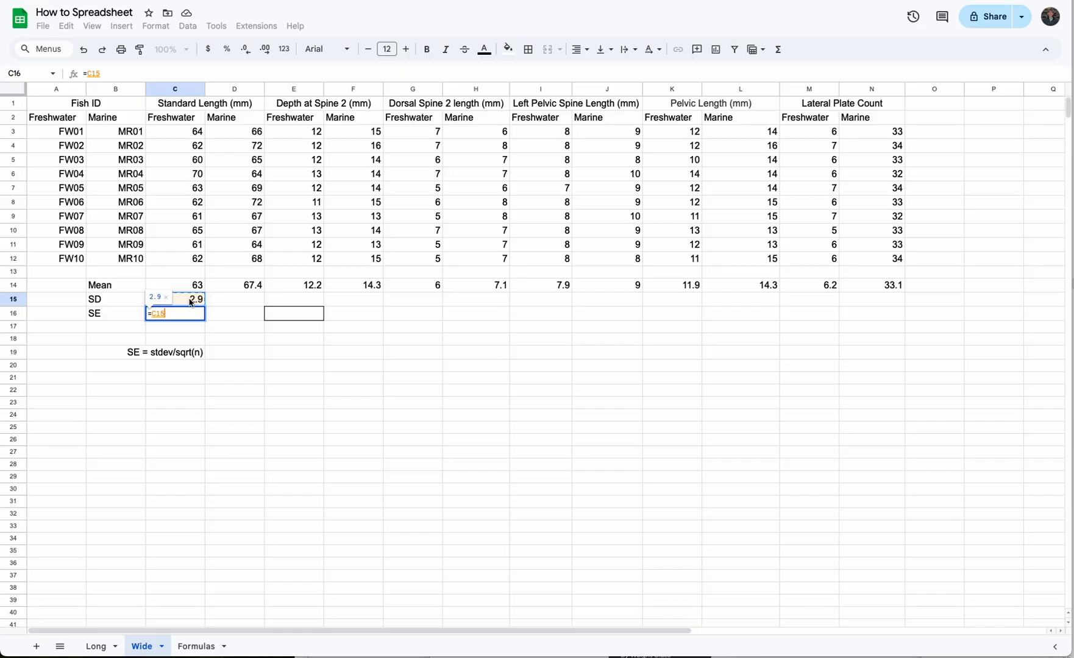
text(/)
mouse_move(183, 313)
mouse_down()
mouse_move(203, 377)
mouse_move(200, 312)
mouse_move(170, 314)
mouse_up()
click(201, 311)
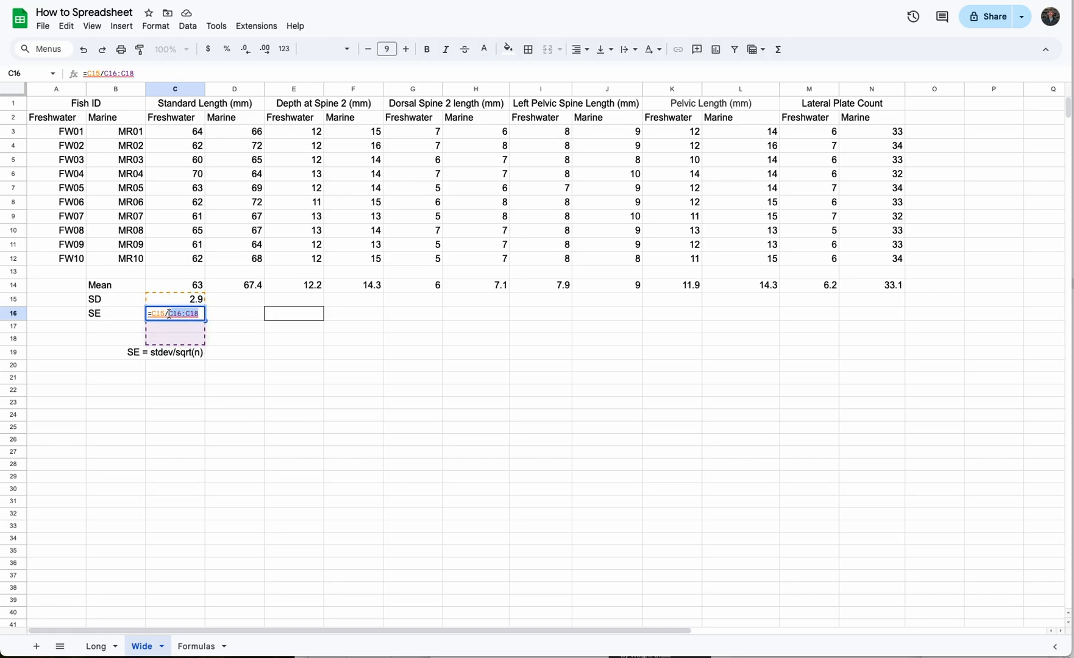
text(sqrt)
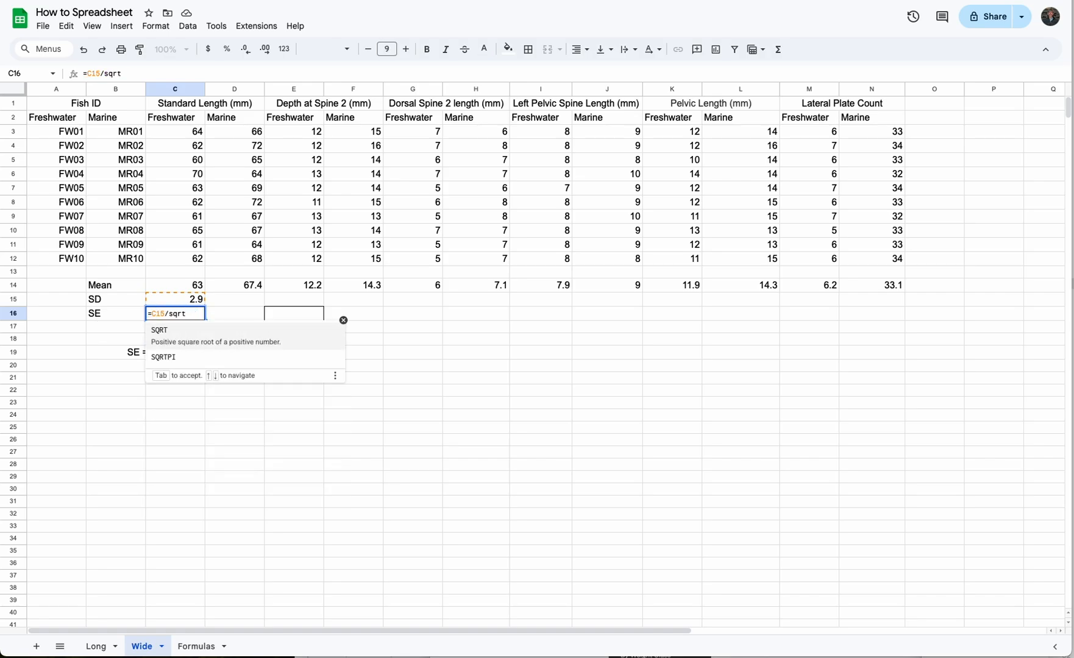
text(()
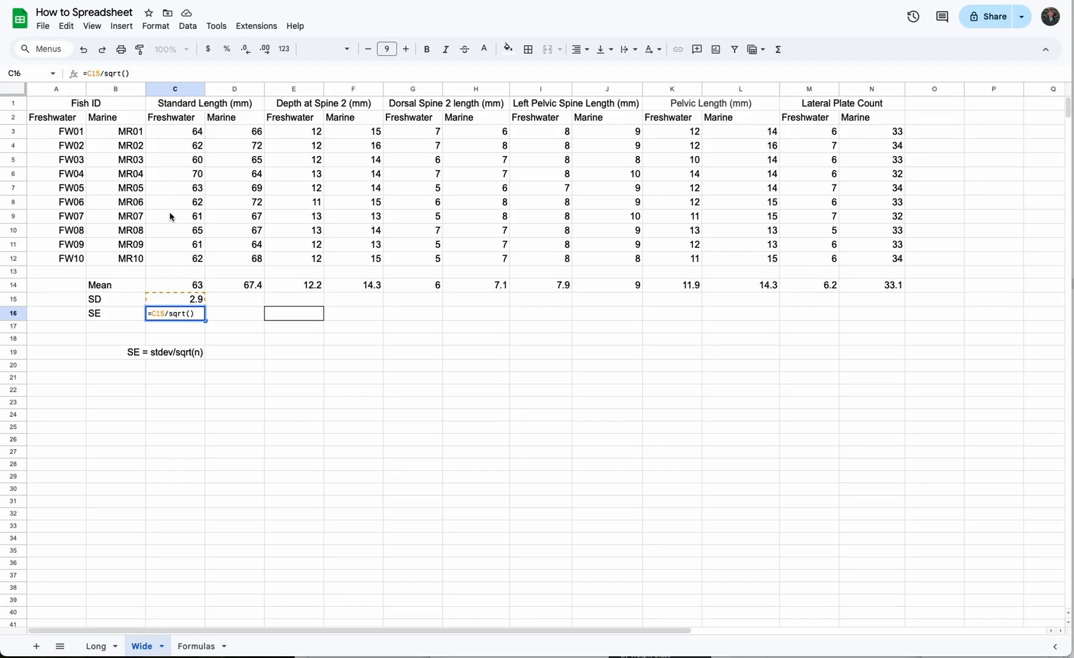
click(190, 313)
text(count()
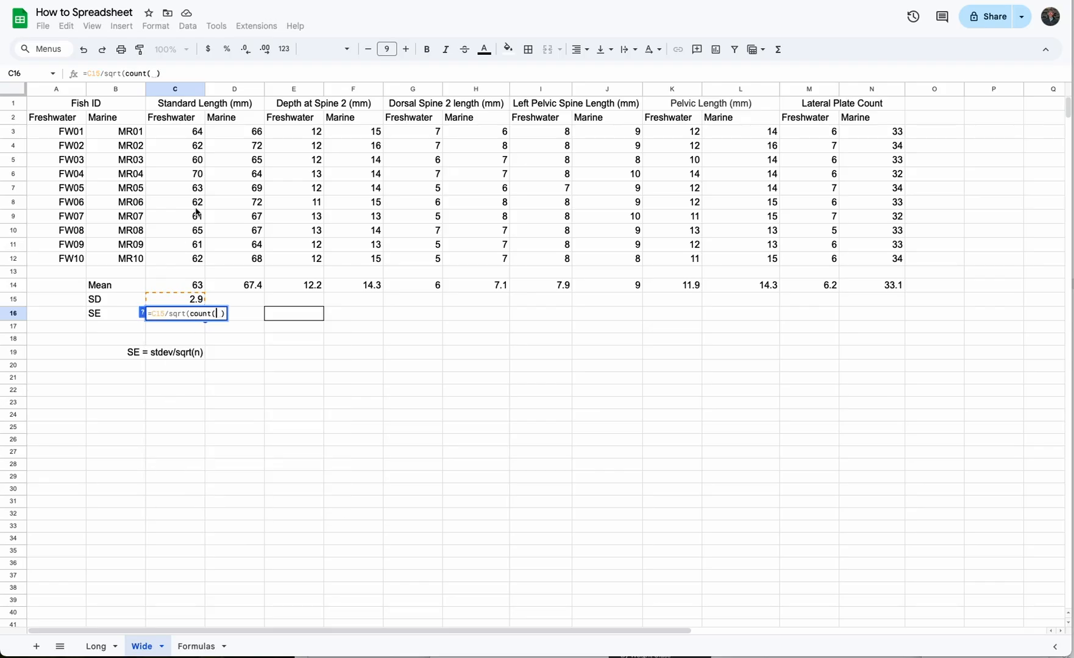
drag(186, 132, 186, 258)
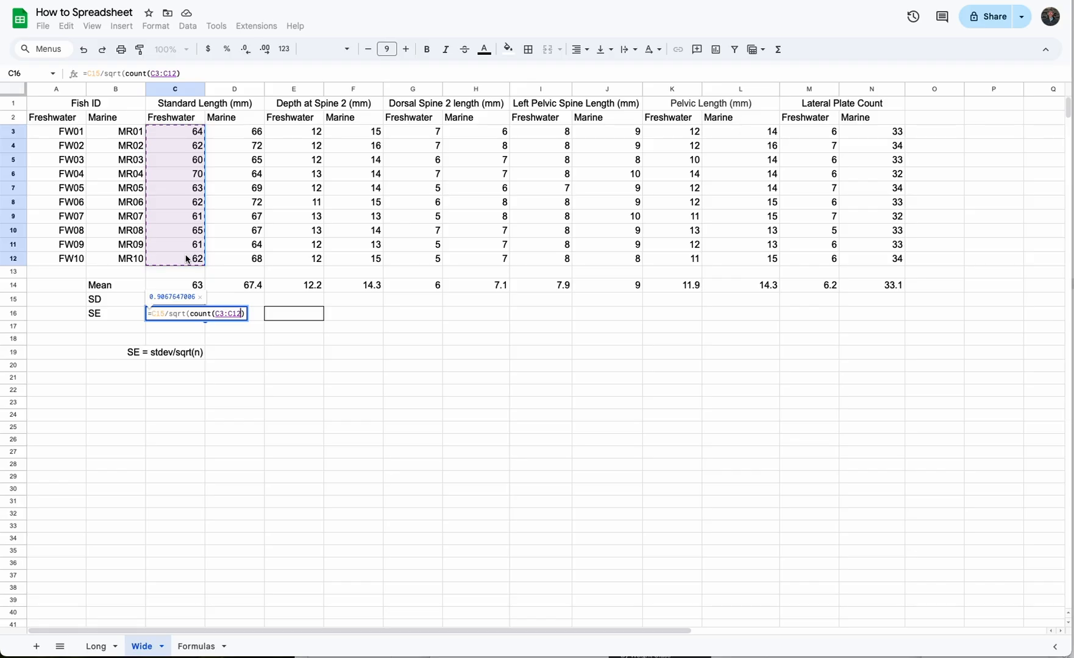
text())
key(Return)
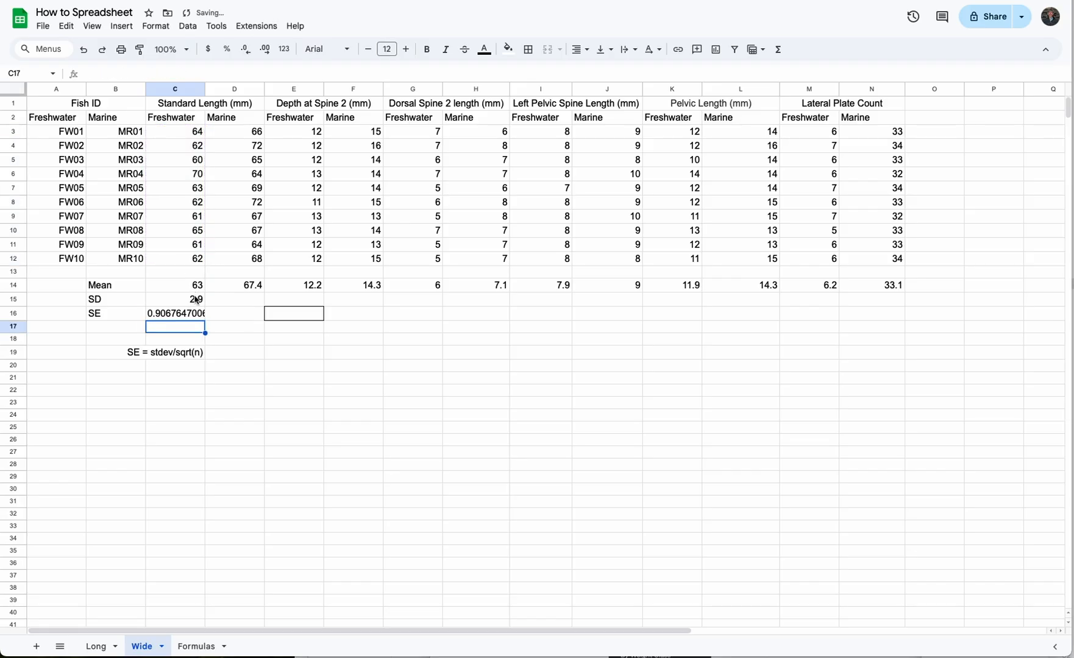
- Reduce the standard error in C16 to one decimal place
click(187, 314)
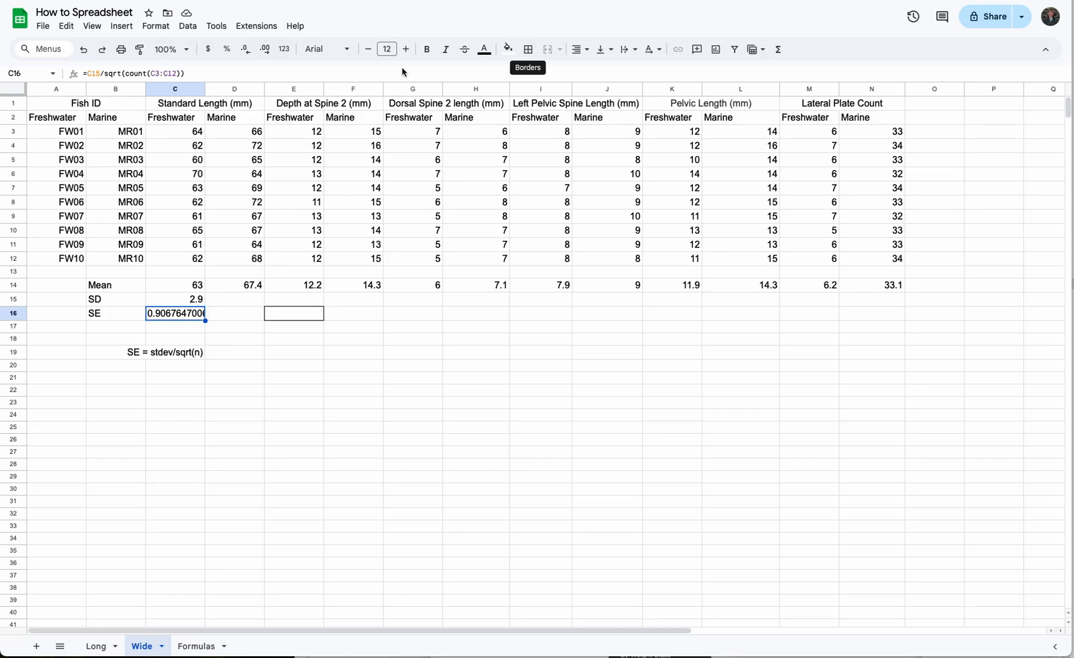
click(246, 51)
click(246, 52)
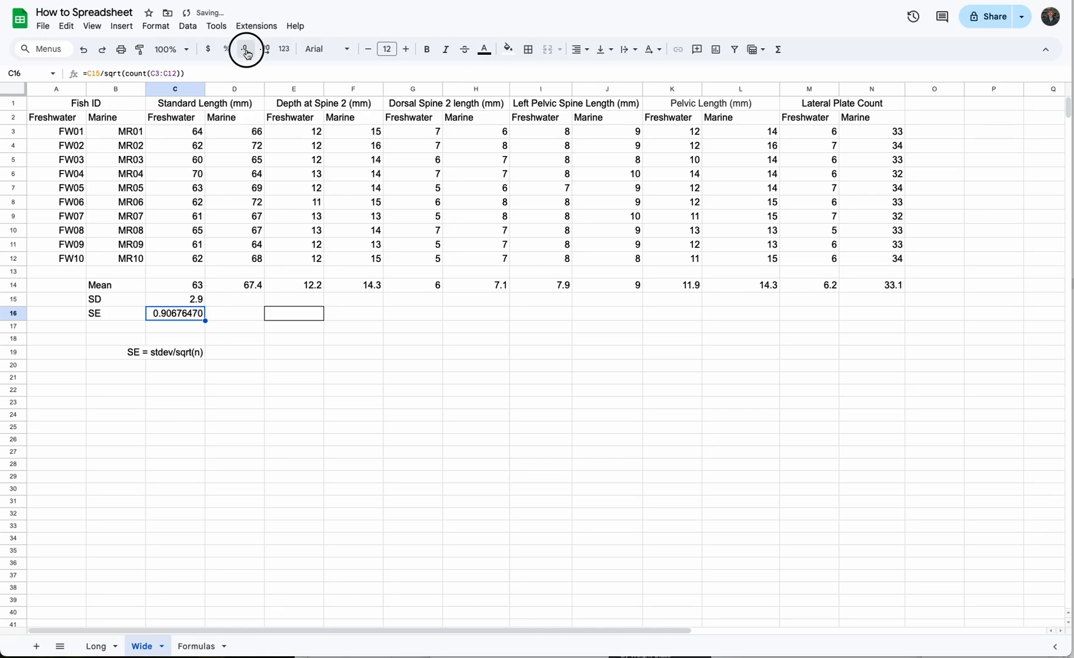
click(246, 51)
click(246, 51)
click(247, 51)
click(246, 52)
click(246, 52)
click(246, 51)
click(246, 51)
click(212, 383)
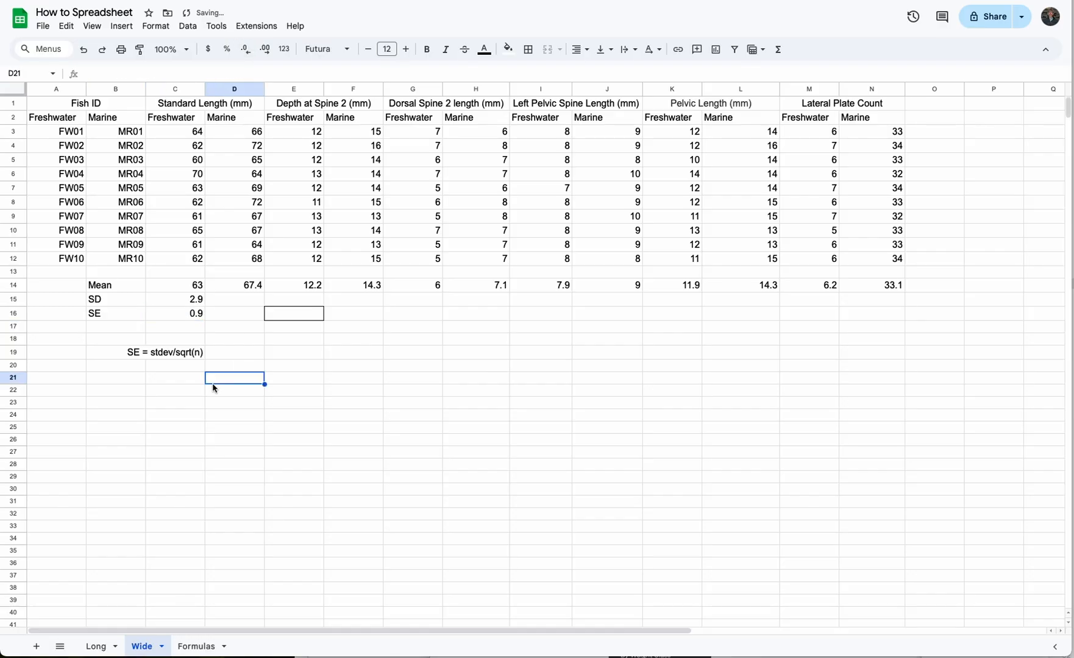
- Delete the standard error formula note from C19
click(132, 352)
click(163, 343)
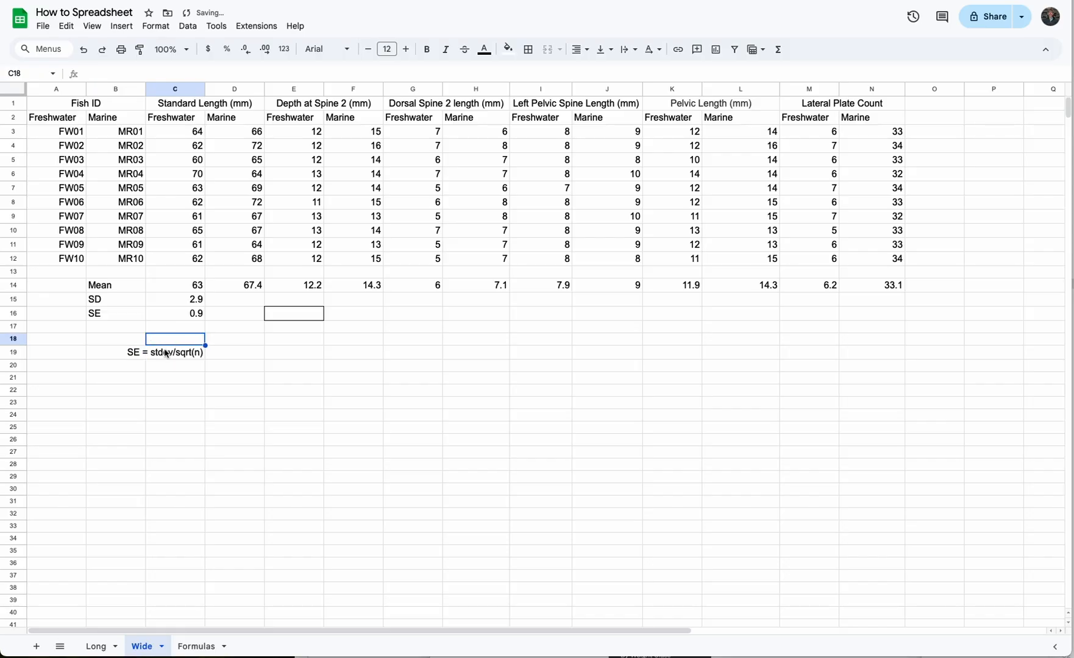
click(166, 354)
key(Delete)
click(219, 412)
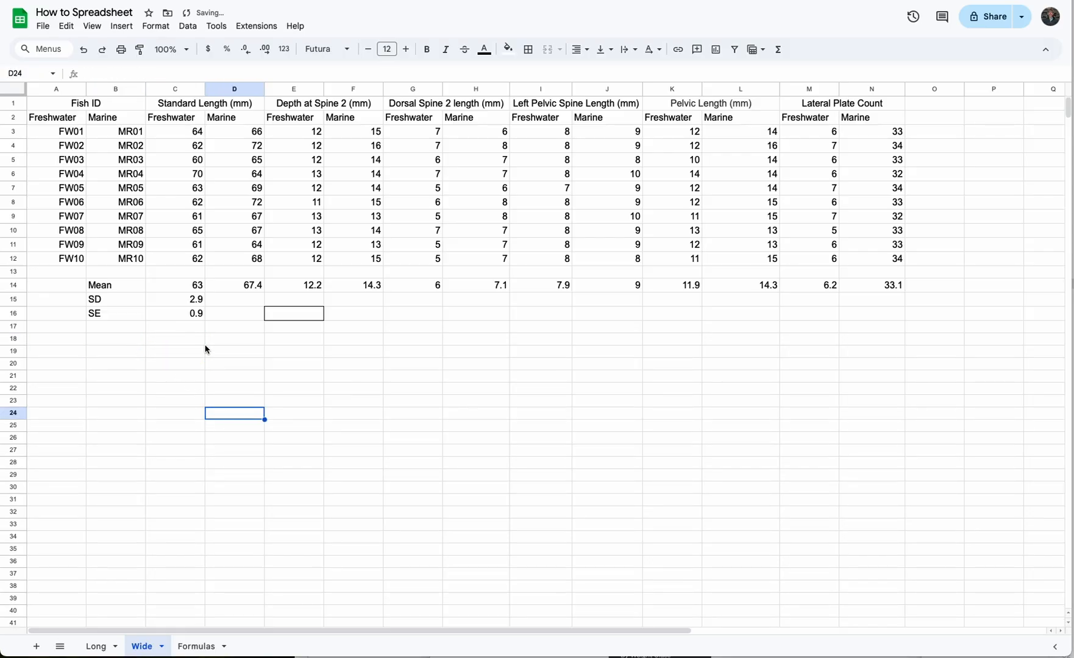
- Fill the SD and SE formulas from C15:C16 across all measurement columns through N
drag(192, 300, 194, 312)
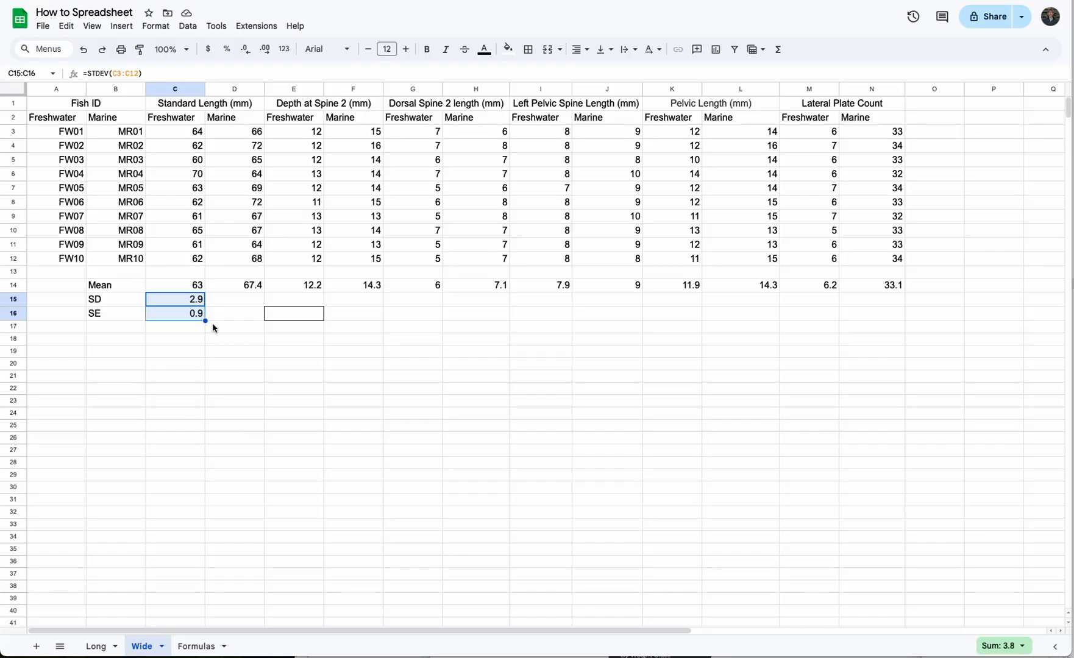
drag(206, 321, 863, 319)
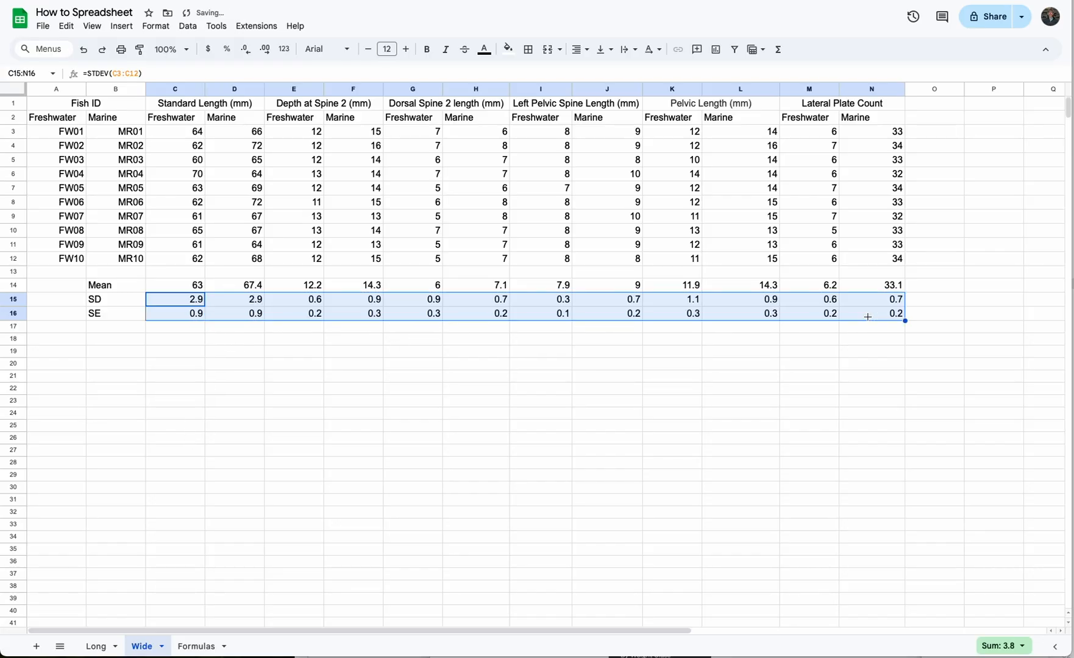
click(863, 404)
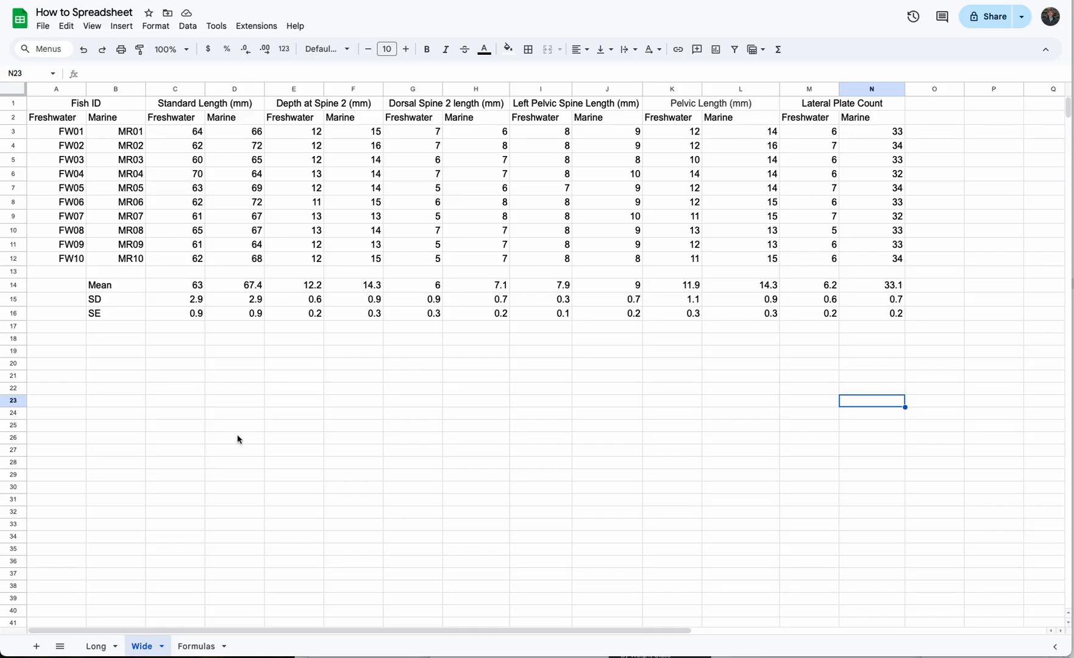
- Add a new sheet and enter 100, 23, 45, 78, 109 and 14 down C5:C10
click(37, 647)
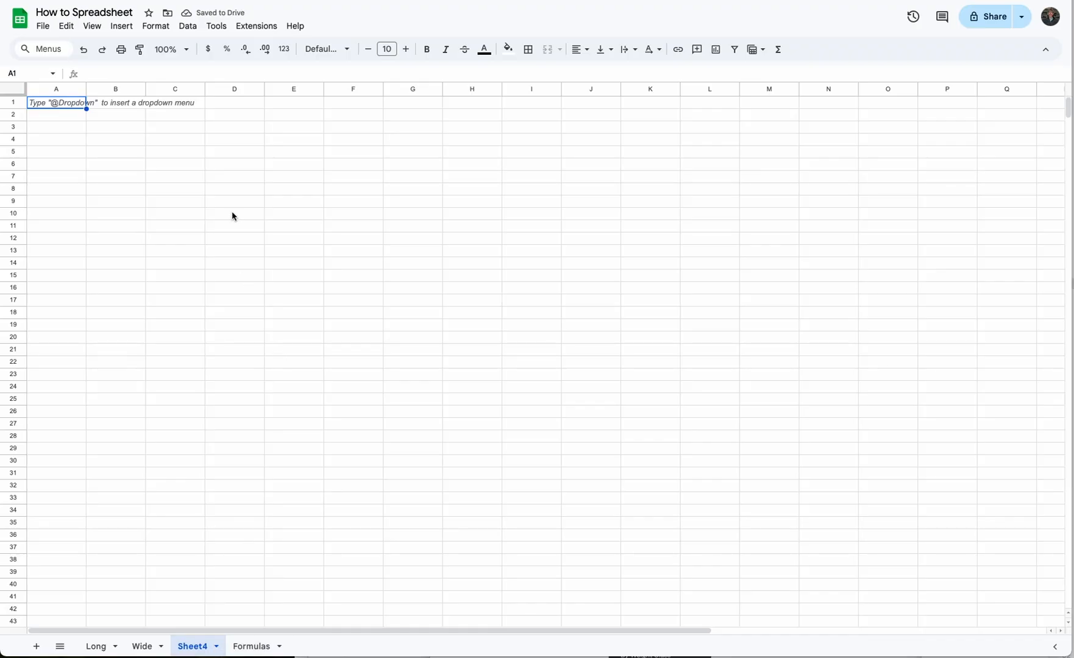
click(189, 157)
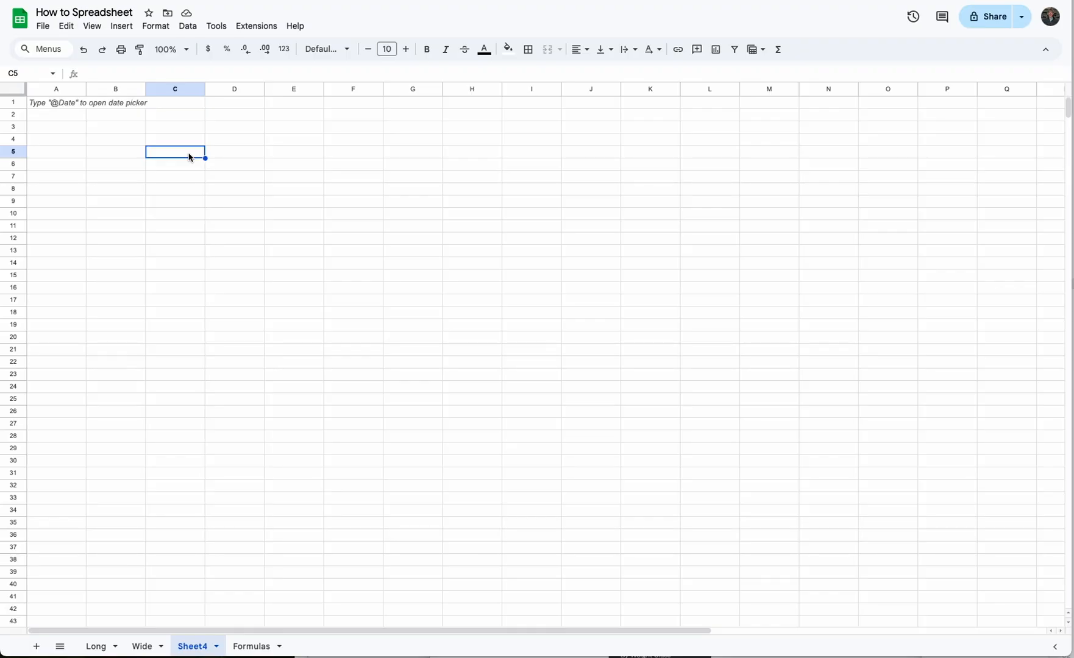
text(100)
key(Return)
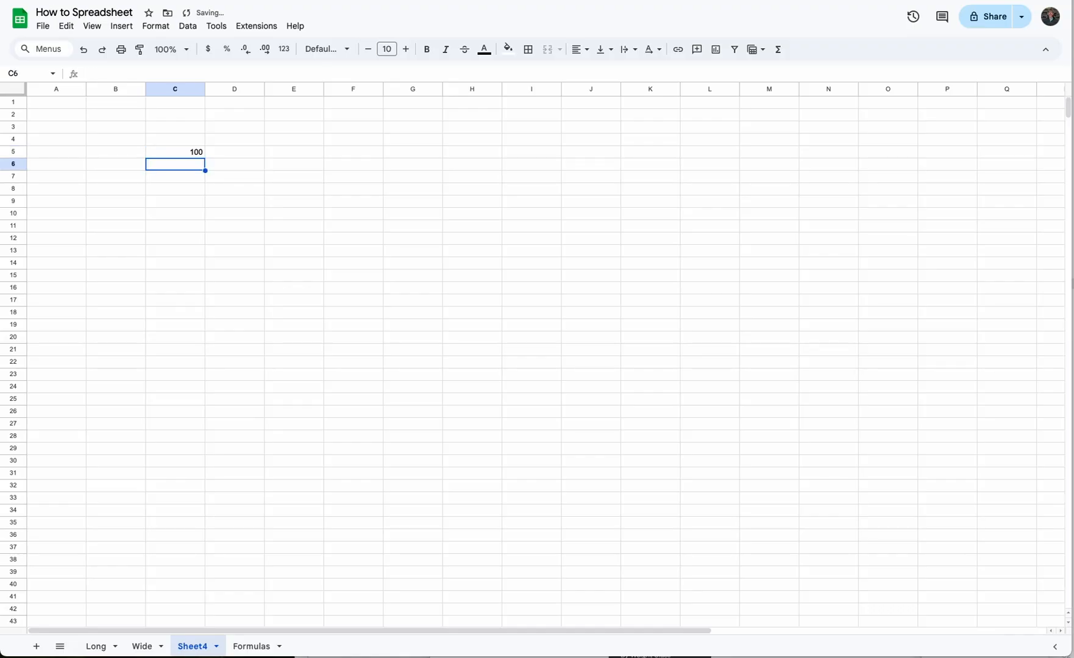
text(23)
key(Return)
text(45)
key(Return)
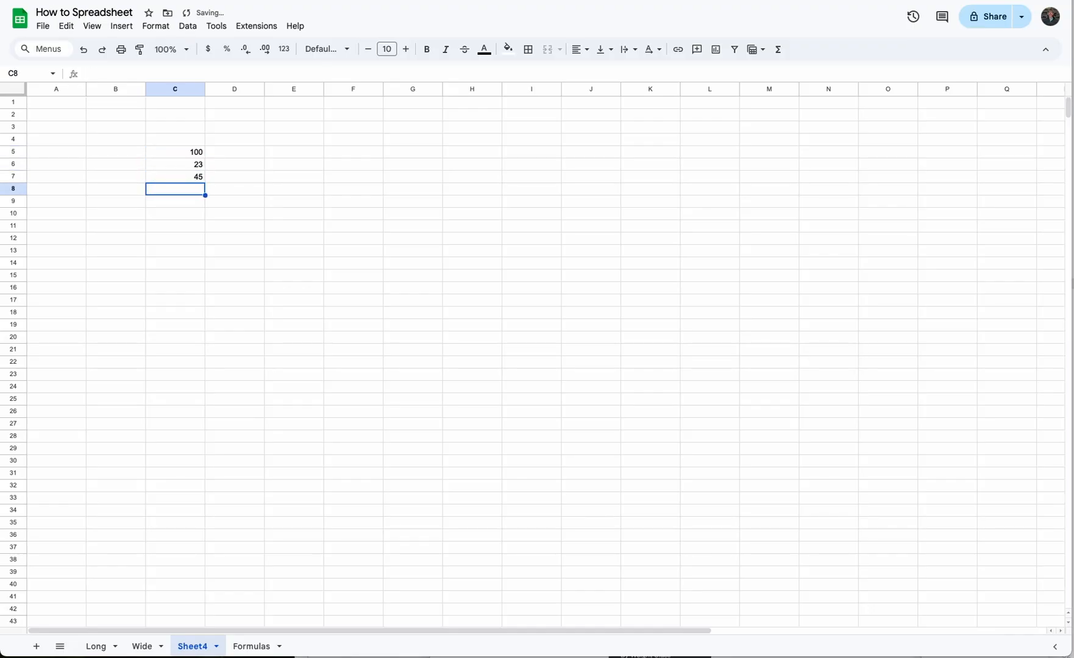
text(78)
key(Return)
text(109)
key(Return)
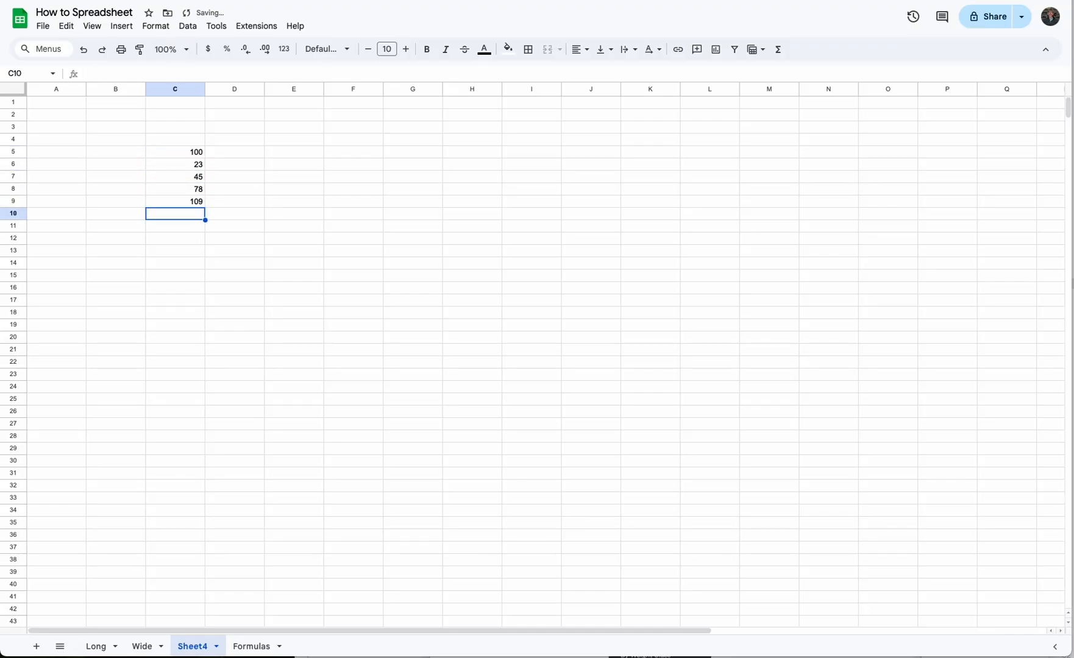
text(14)
key(Return)
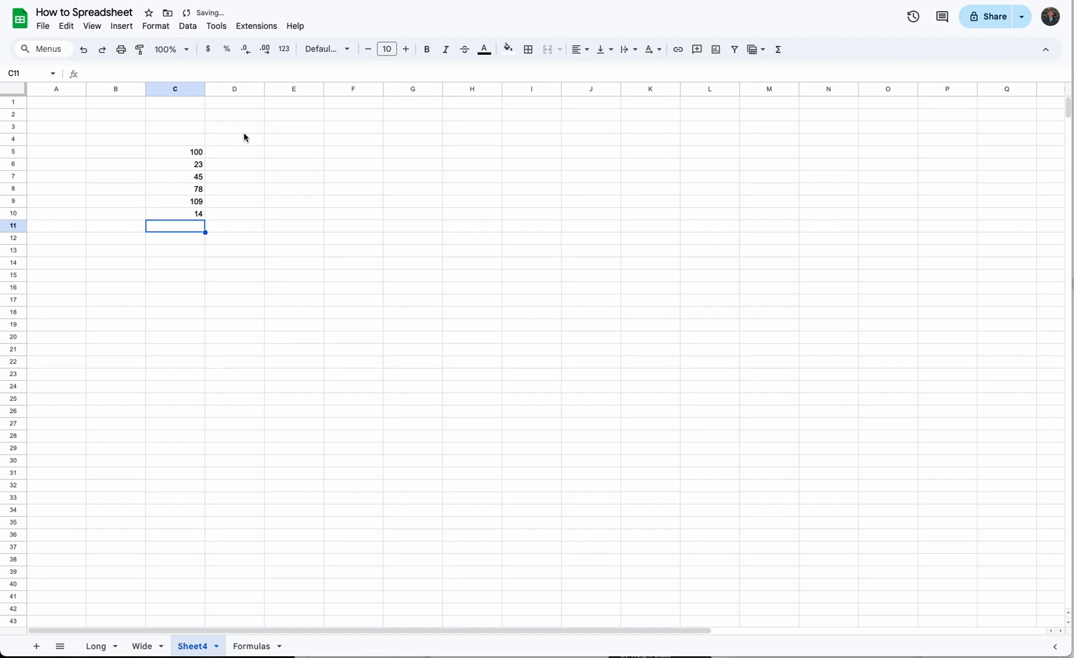
- Enter the heading "some numbers" in C4 above the number list
click(193, 142)
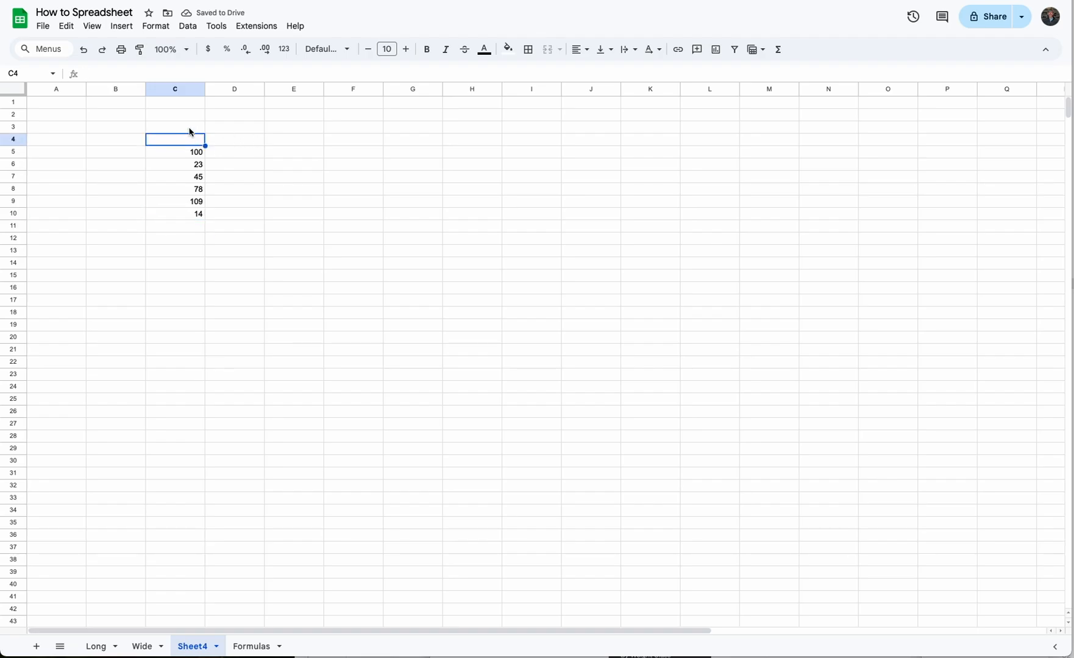
text(some )
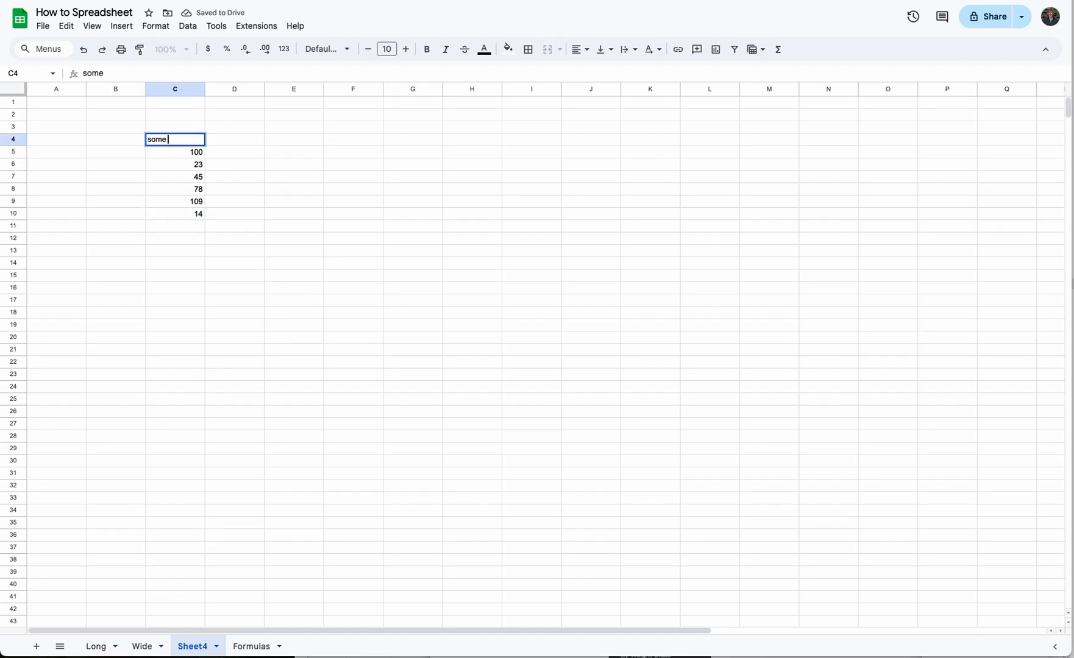
text(numbers)
key(Return)
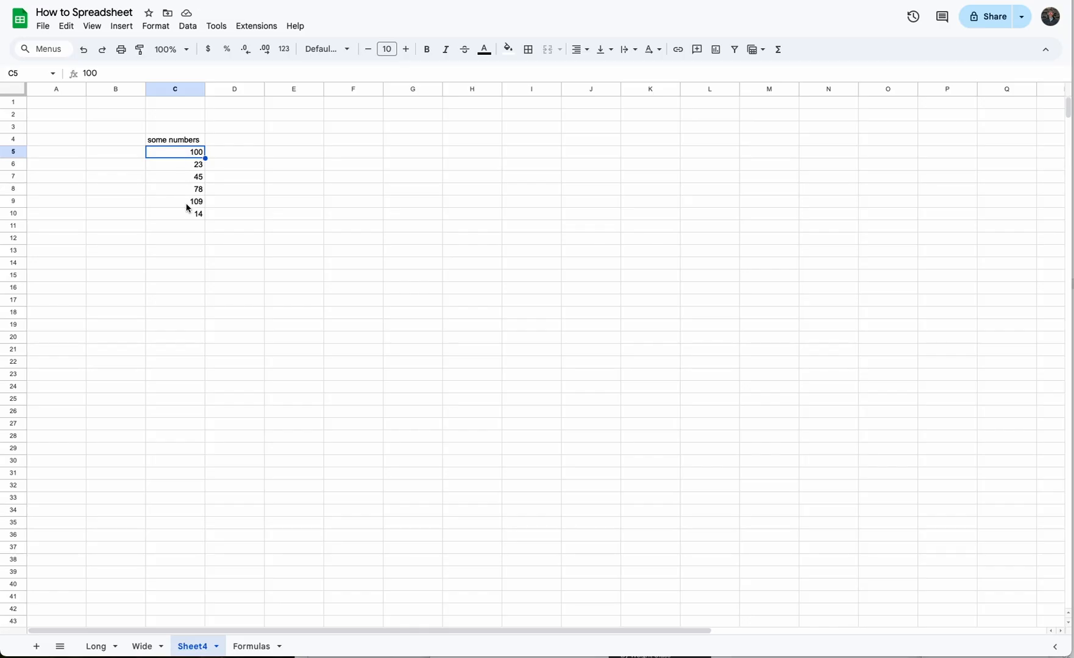
- Enter 10 in C3 above the "some numbers" heading
click(183, 129)
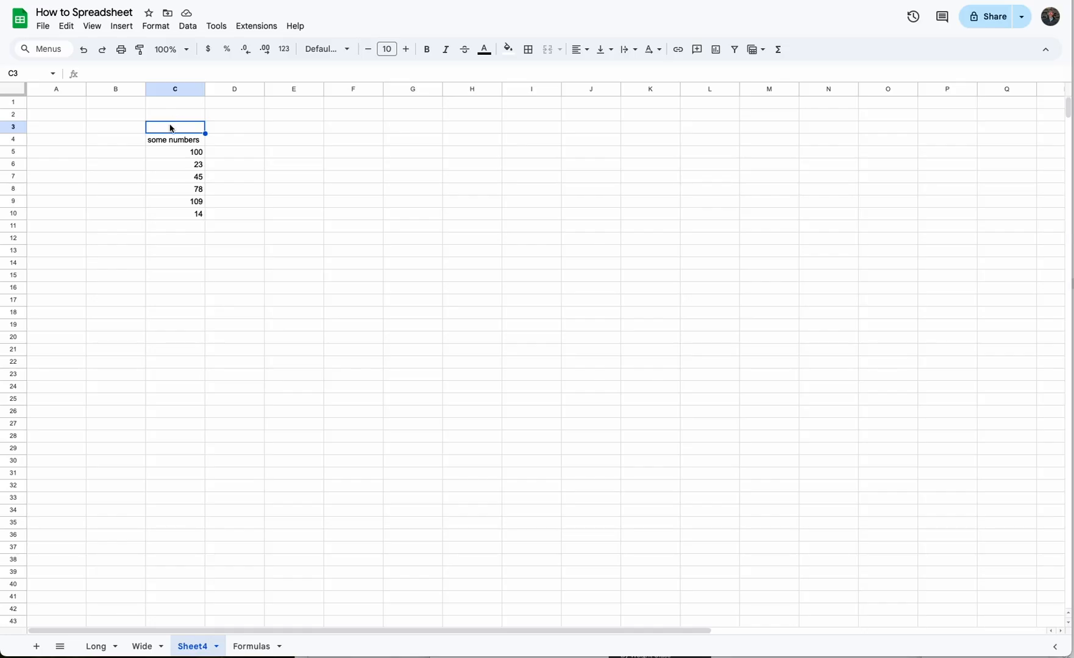
text(10)
key(Return)
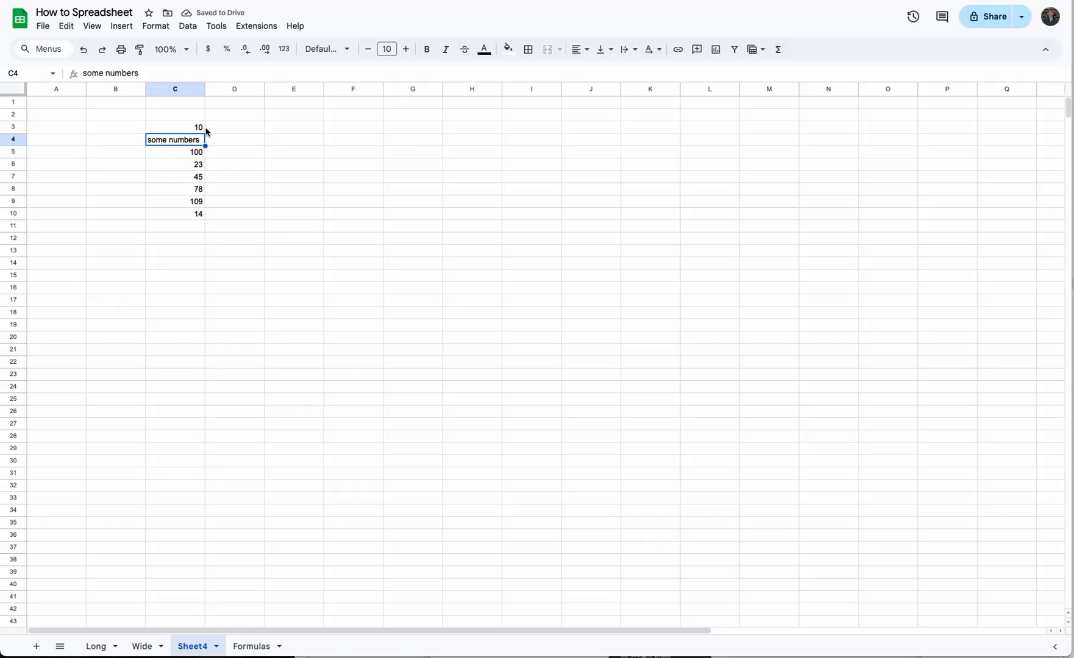
- Enter the formula =C5/C3 in C12 to divide the first number by the value in C3
click(191, 242)
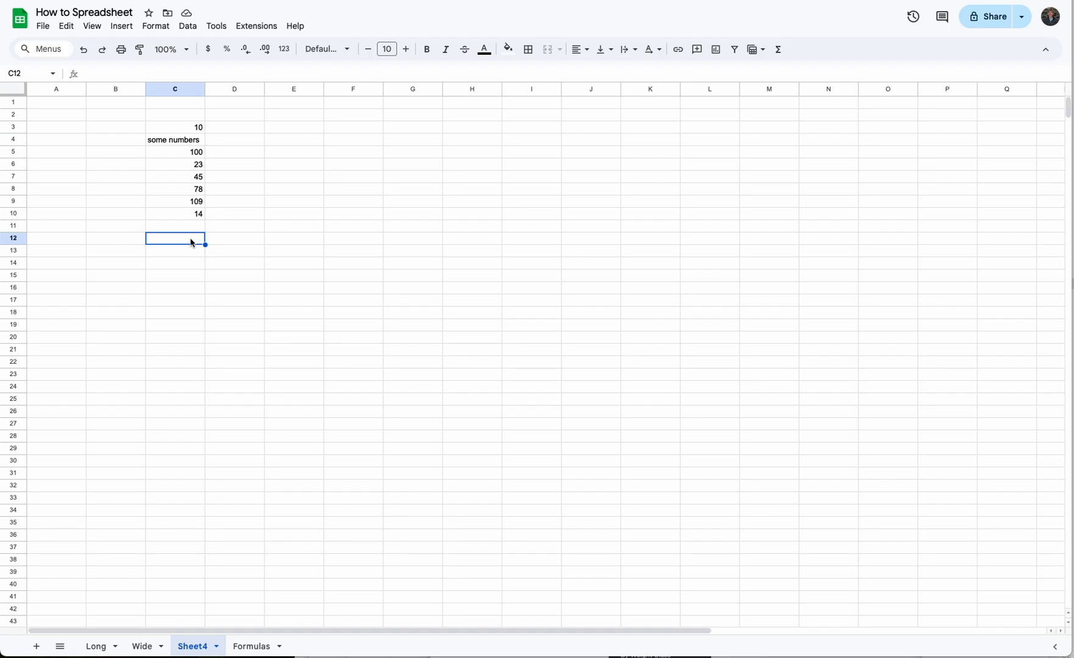
text(=)
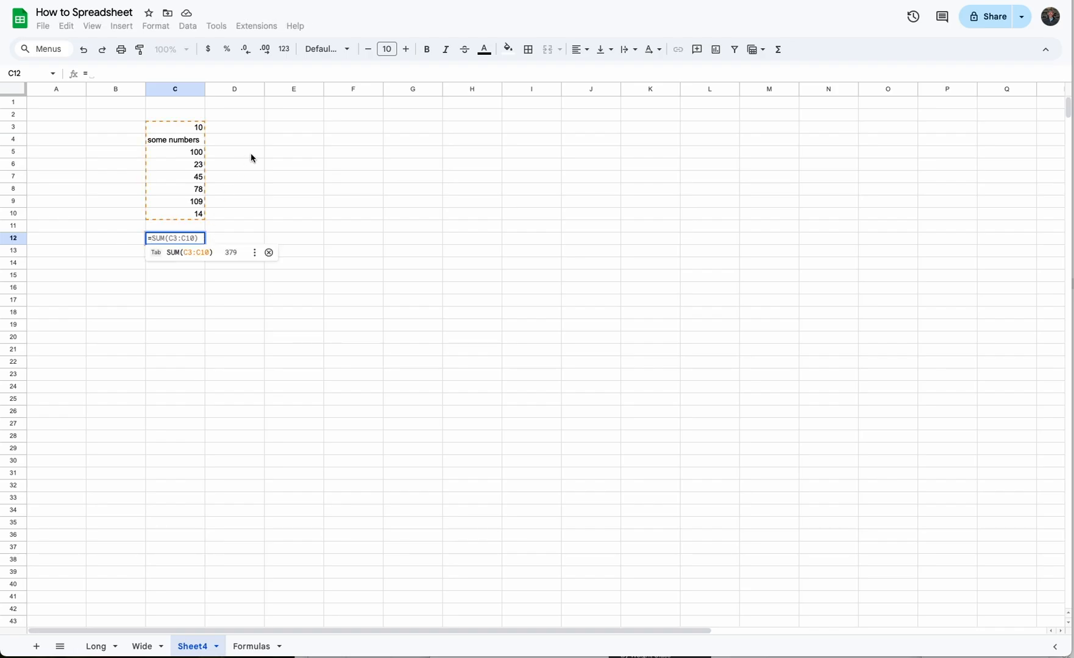
click(188, 154)
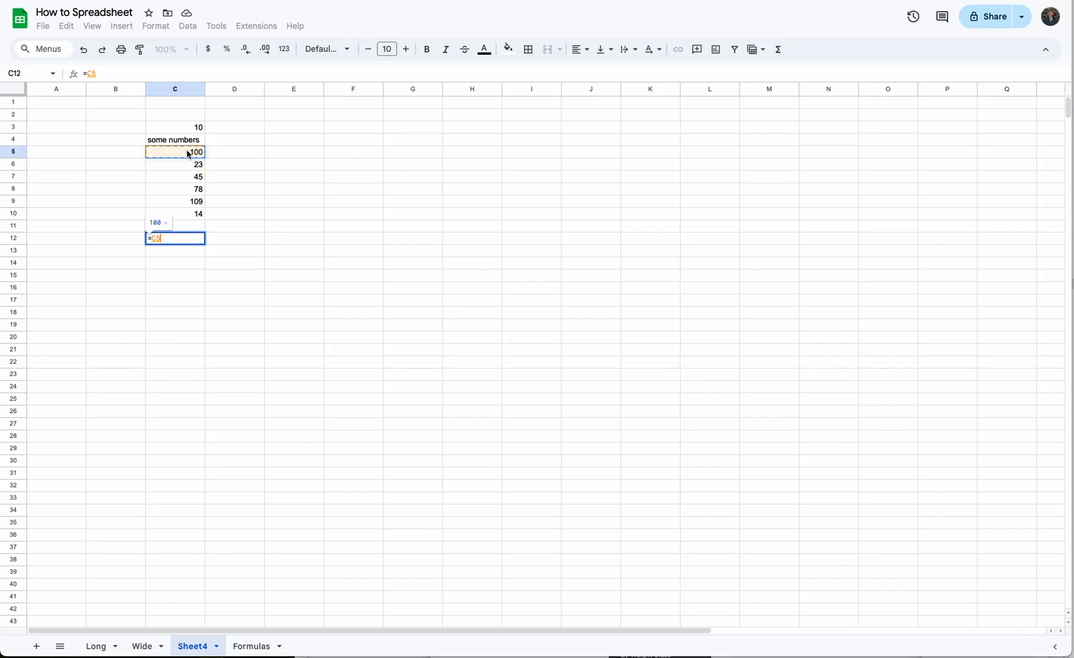
text(/)
click(189, 127)
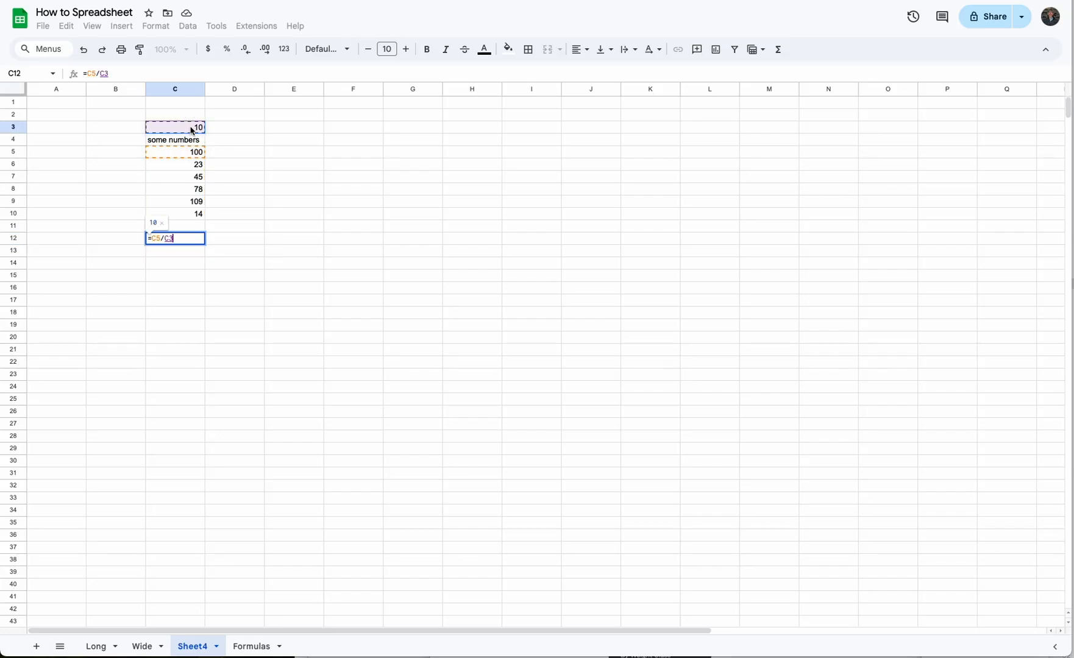
key(Return)
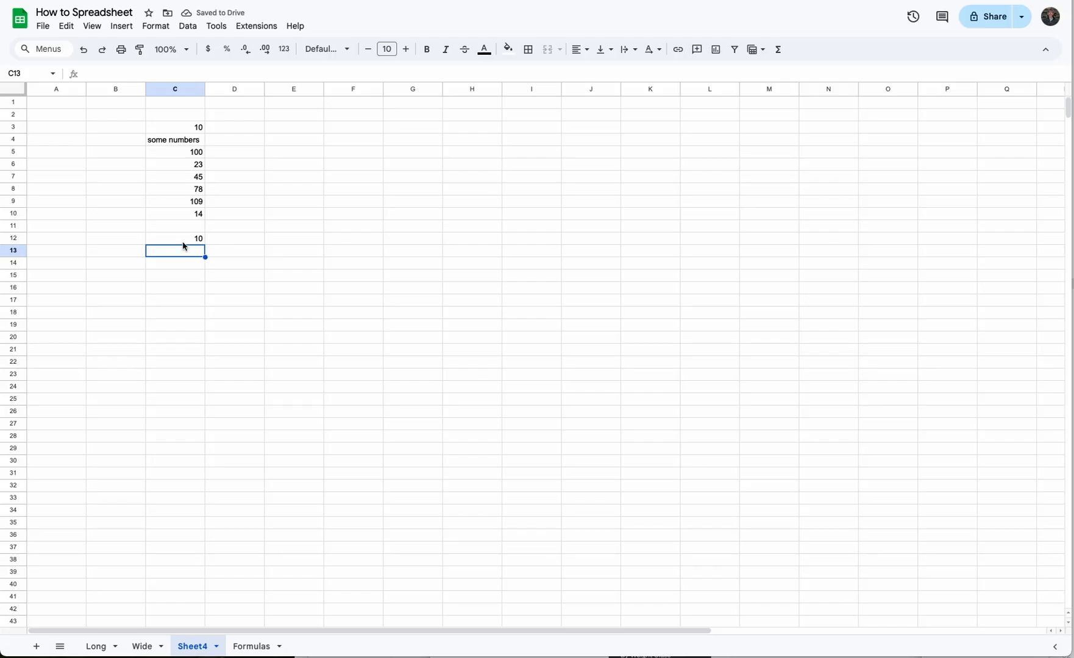
- Number the list rows by entering 1 in B5 and =B5+1 in B6, filled down through B10
click(129, 152)
text(1)
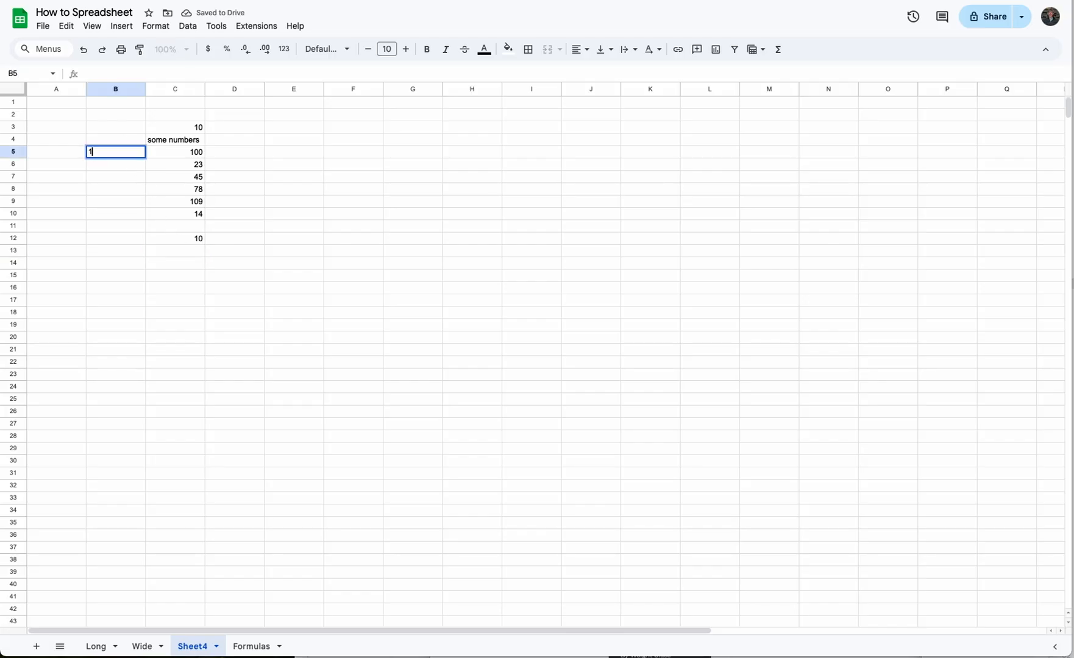
key(Return)
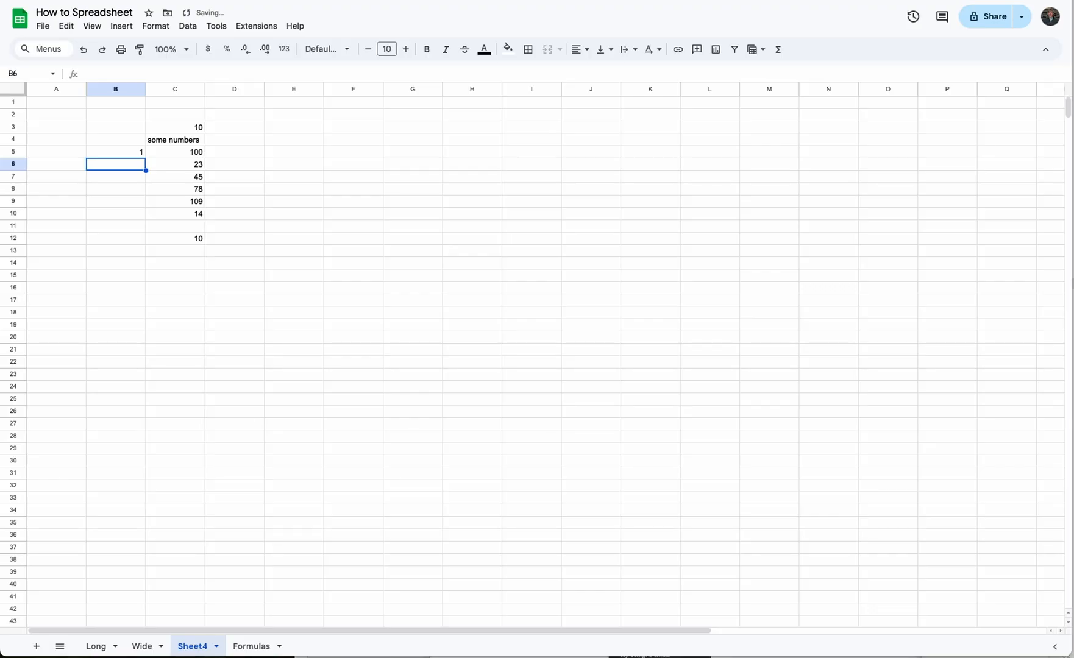
text(=)
click(124, 153)
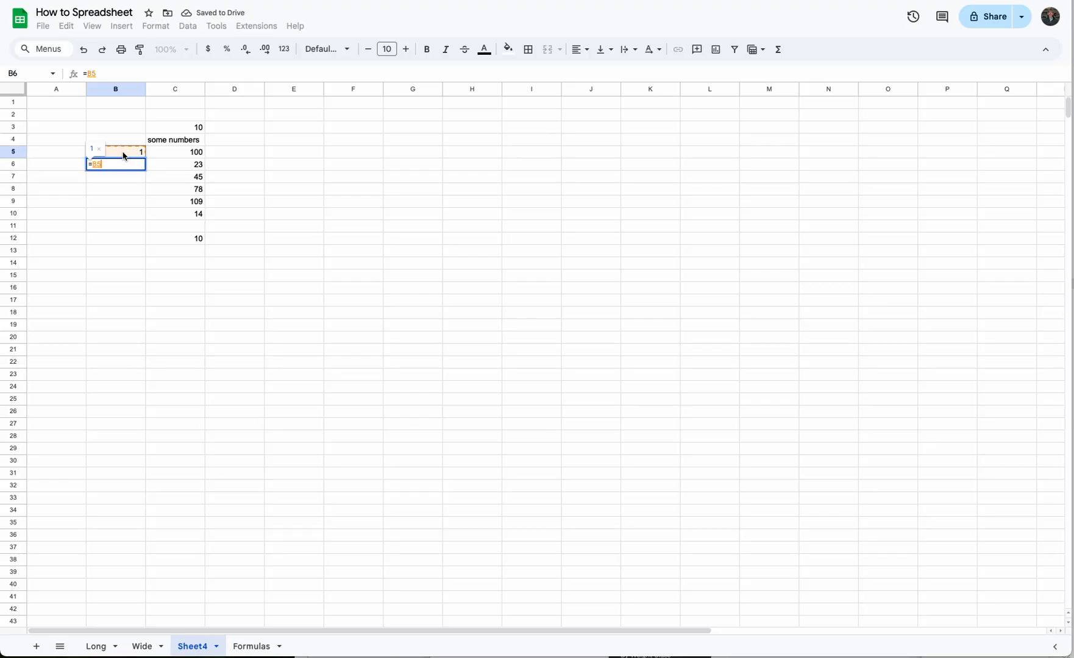
text(+1)
key(Return)
click(127, 163)
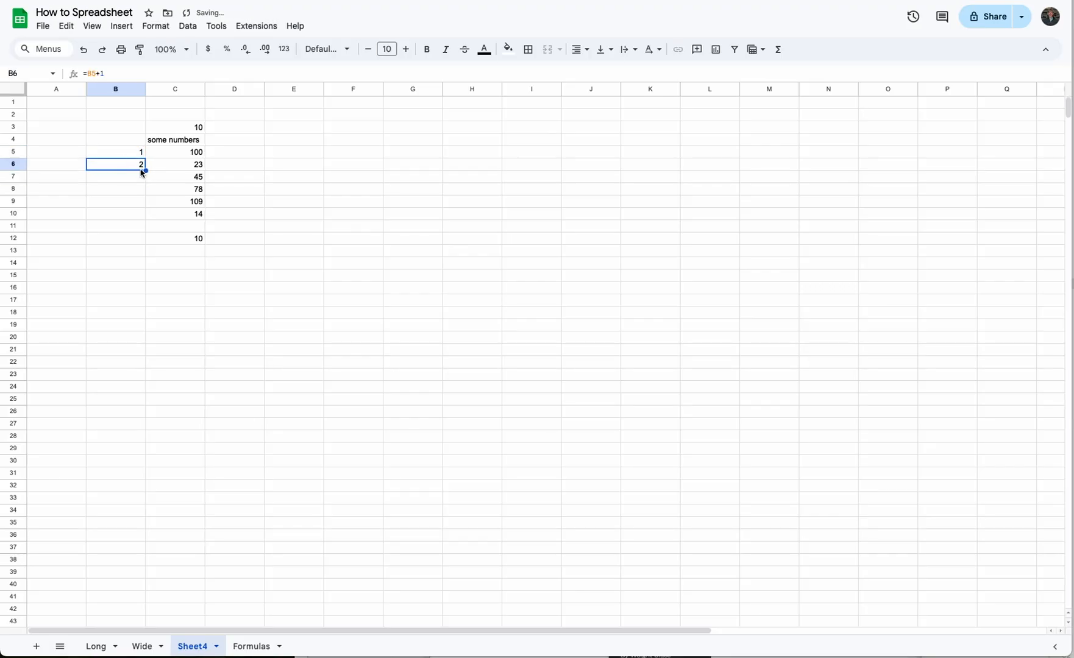
drag(144, 170, 144, 219)
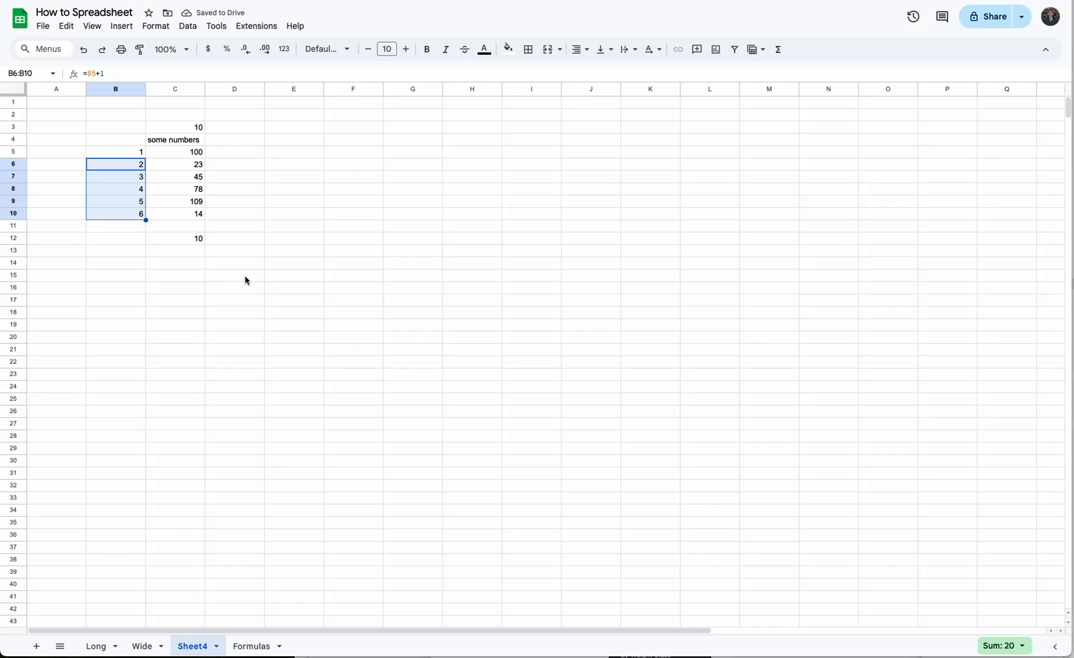
- Copy the row numbers in B5:B10 and paste them starting at B12
click(124, 156)
drag(125, 156, 127, 216)
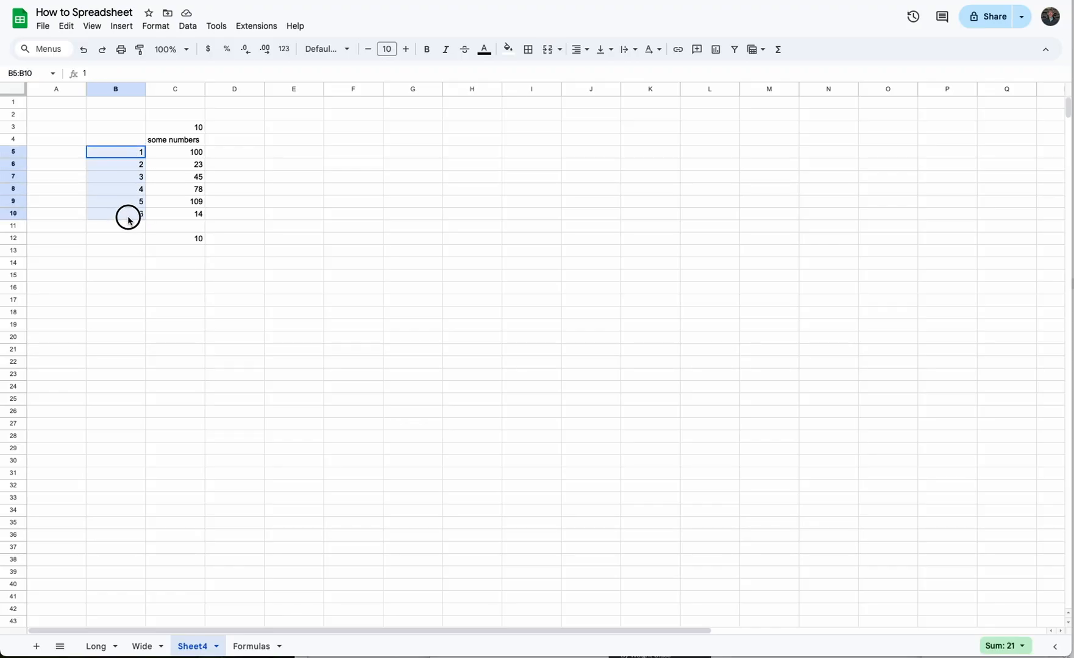
key(ctrl+c)
click(134, 243)
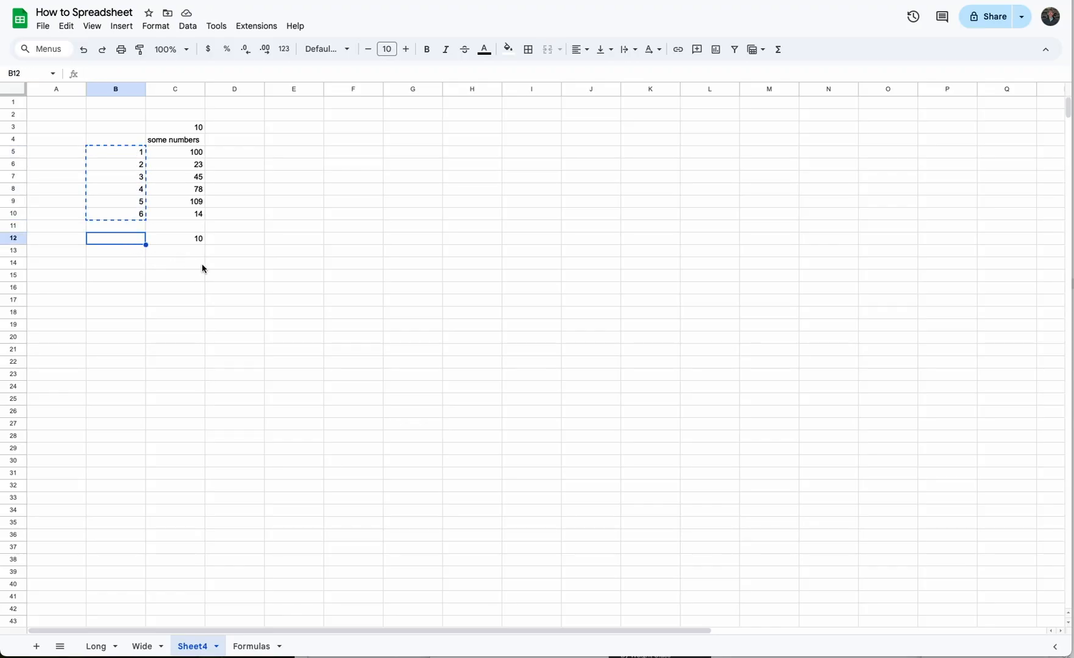
key(ctrl+v)
- Try filling the C12 division formula down through C17 with its relative references
click(200, 241)
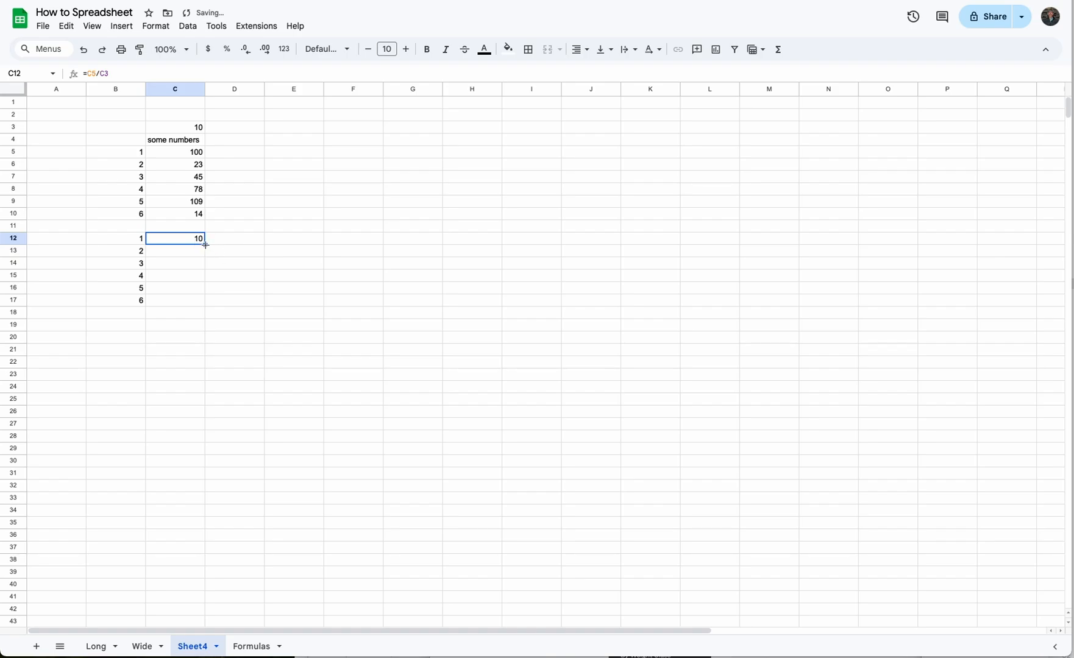
drag(205, 245, 206, 302)
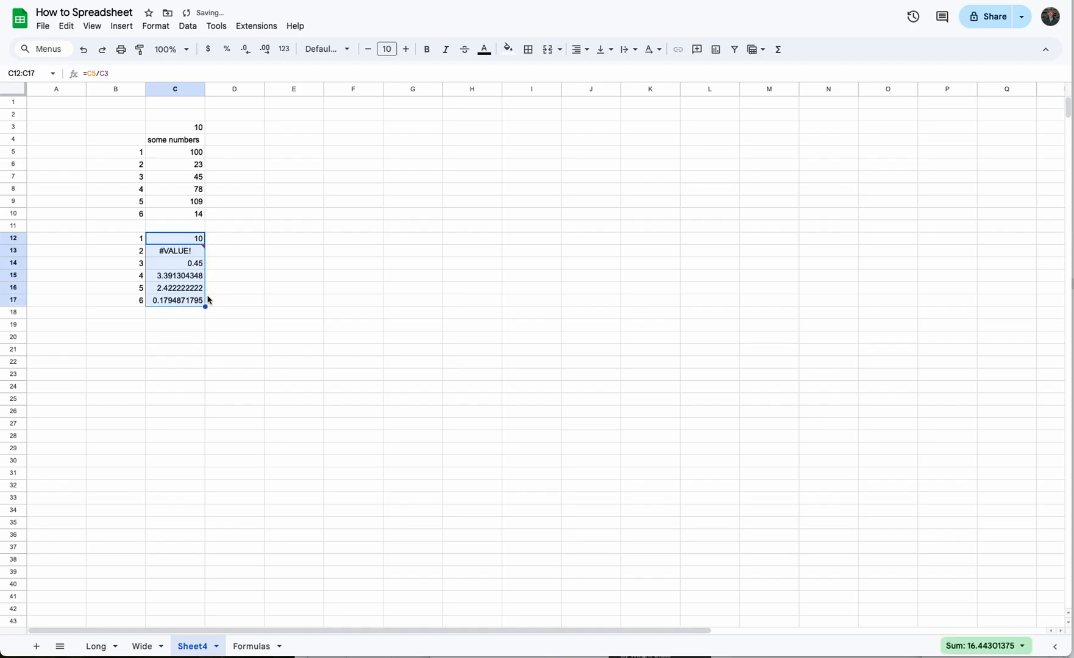
click(245, 290)
- Inspect the formula and error details in C13, and clear the filled formulas from C13:C17
click(193, 250)
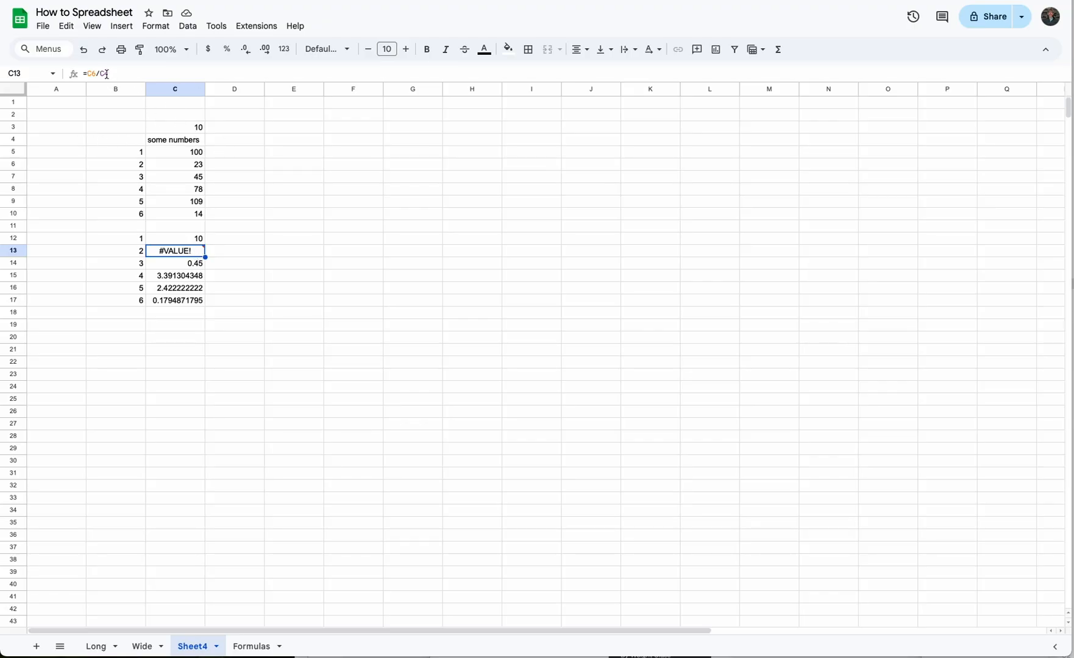
mouse_move(191, 257)
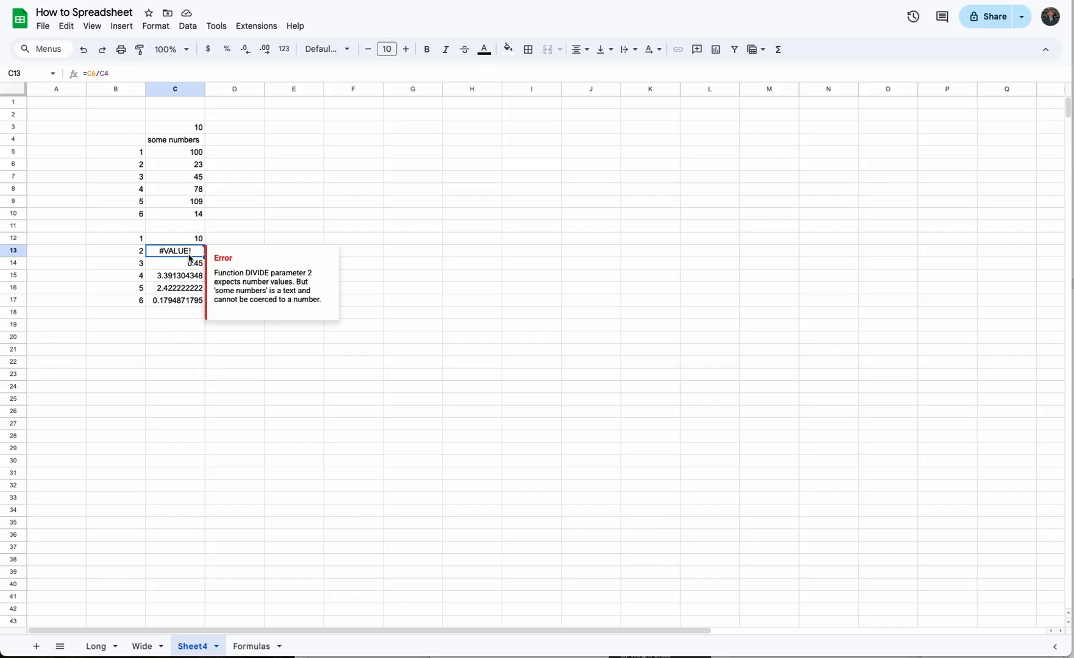
click(105, 73)
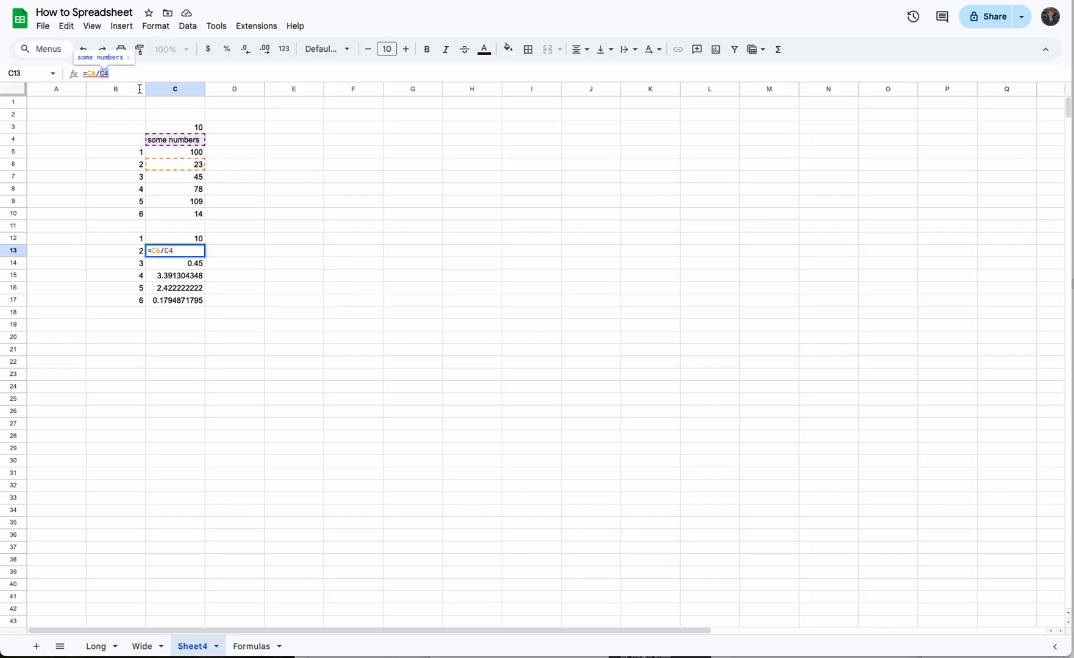
click(245, 176)
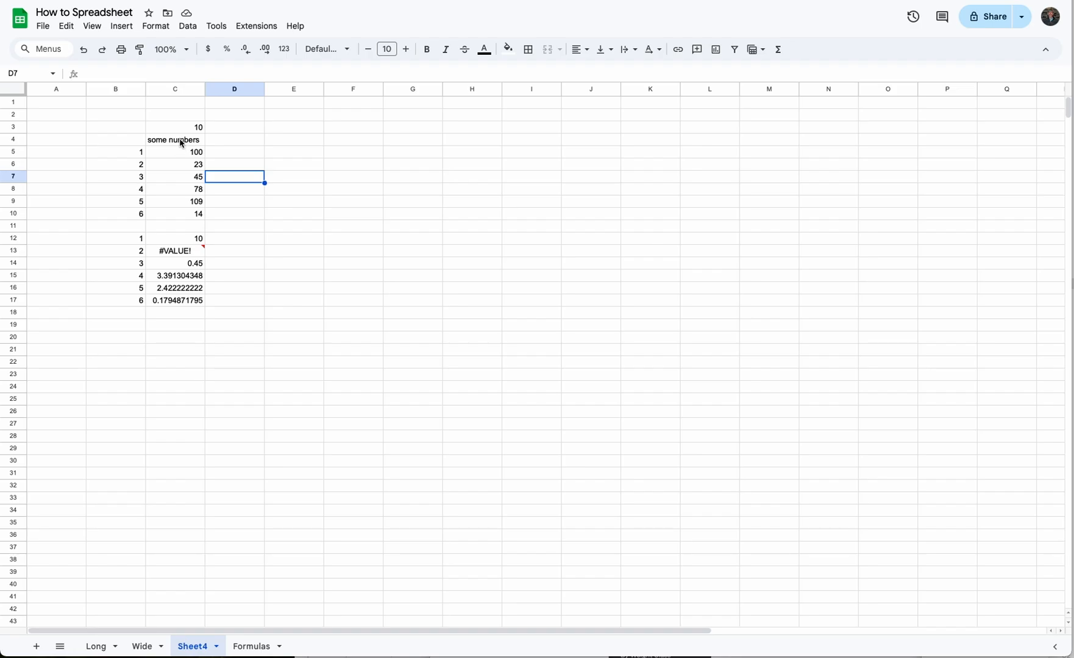
mouse_move(181, 253)
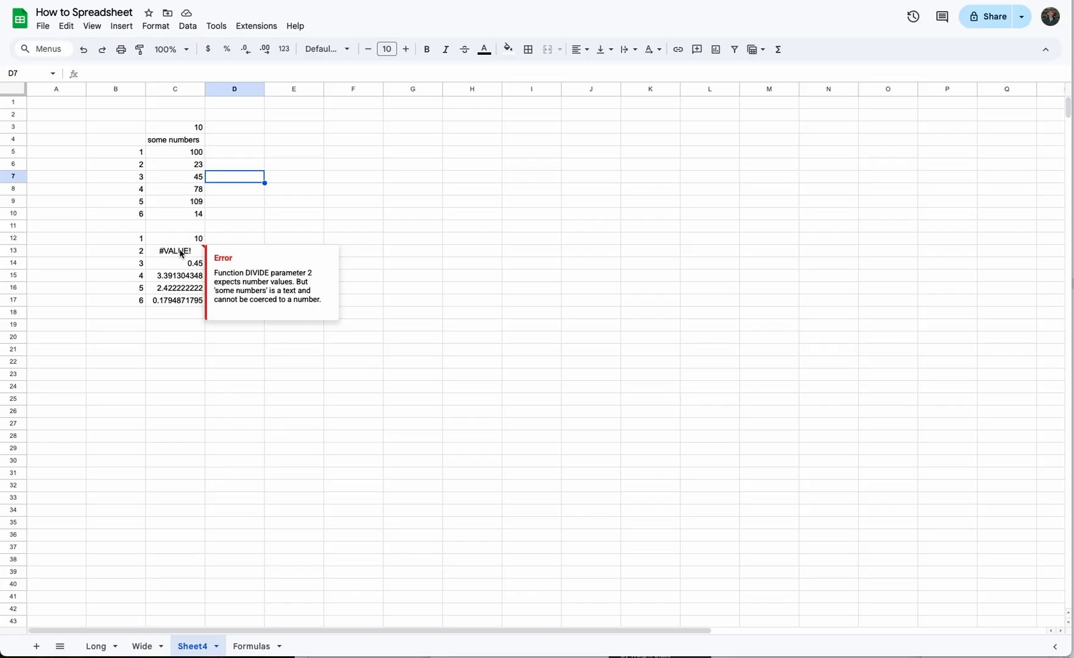
drag(182, 254, 181, 305)
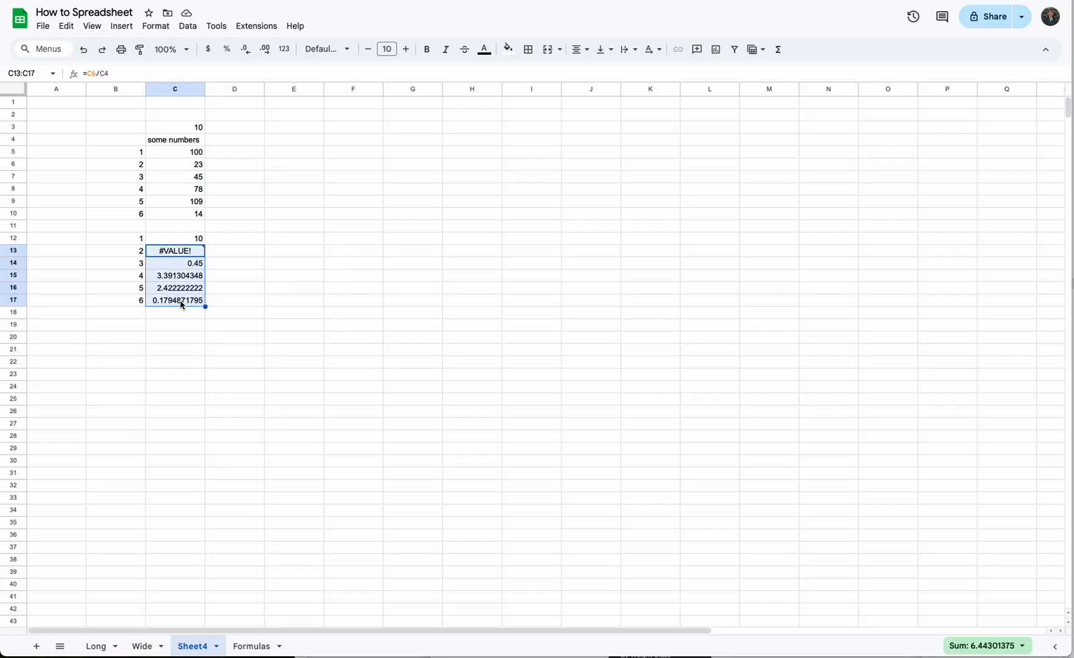
key(Delete)
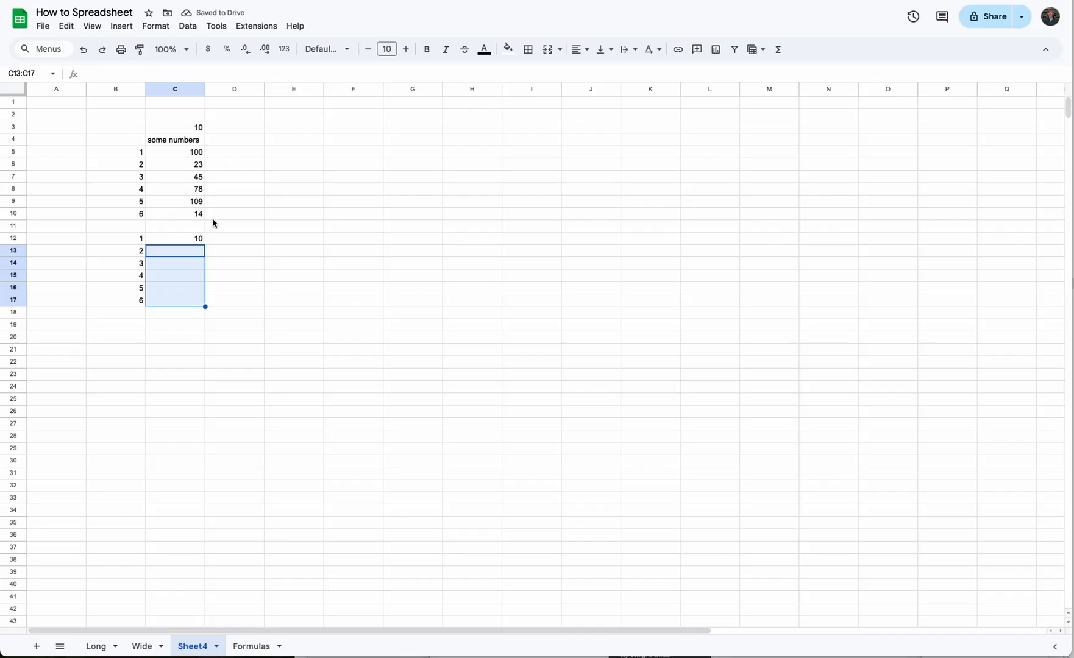
- Edit the C12 formula to =C5/C$3 so that the divisor's row reference is locked
click(193, 238)
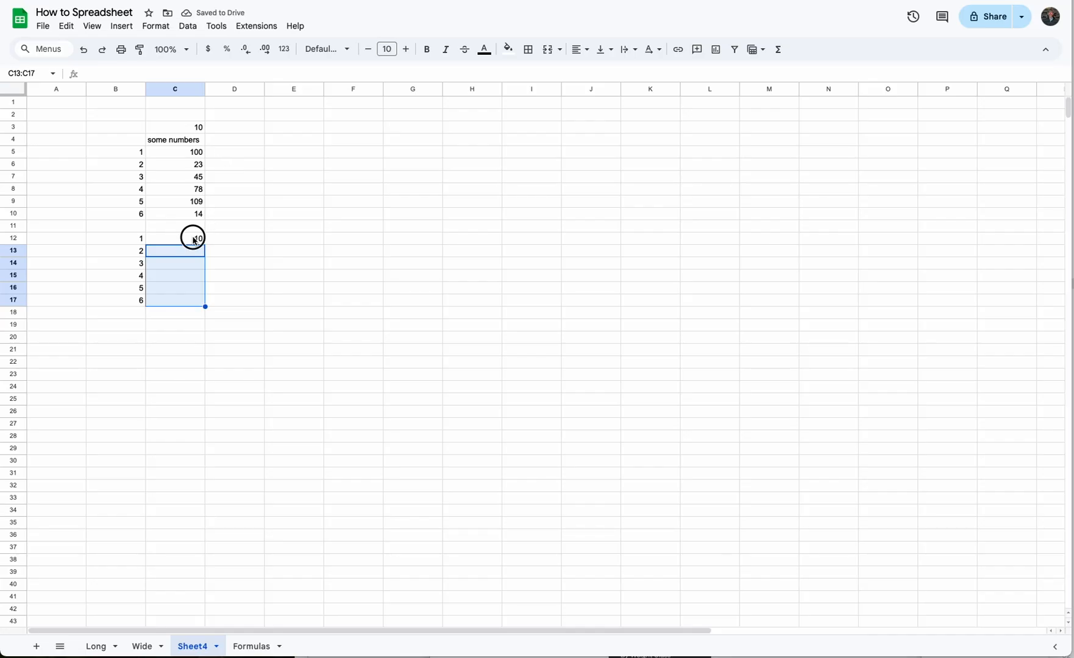
click(101, 74)
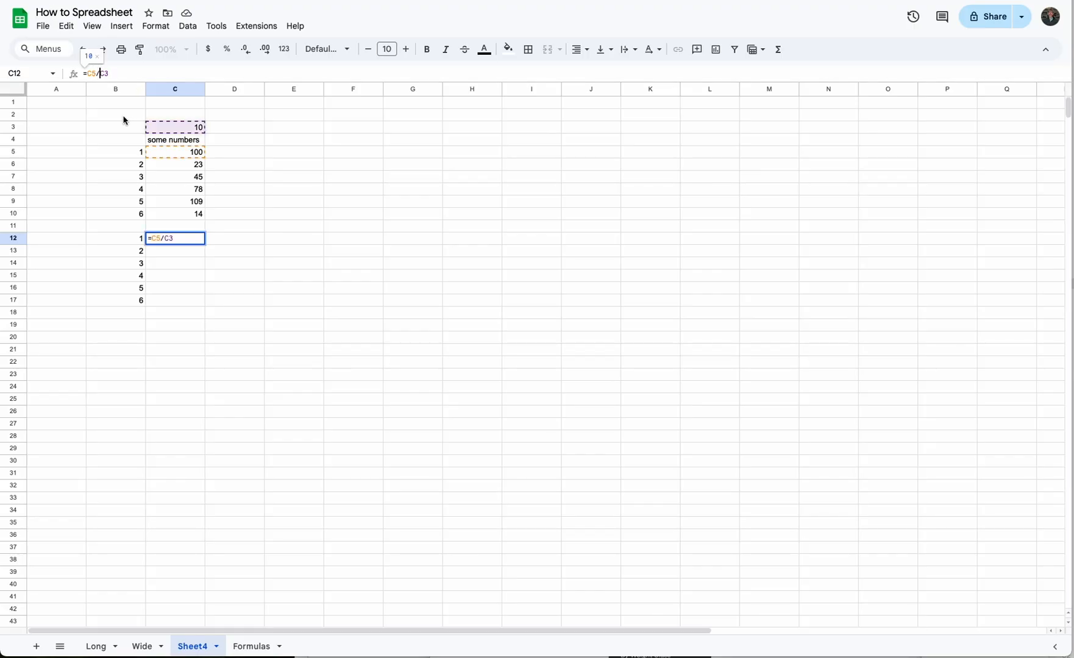
text($)
key(BackSpace)
key(Right)
text($)
key(Left)
key(Left)
text($)
click(103, 72)
key(BackSpace)
text($)
key(Left)
key(Left)
key(Left)
text($)
key(BackSpace)
click(108, 72)
key(BackSpace)
text($)
key(Return)
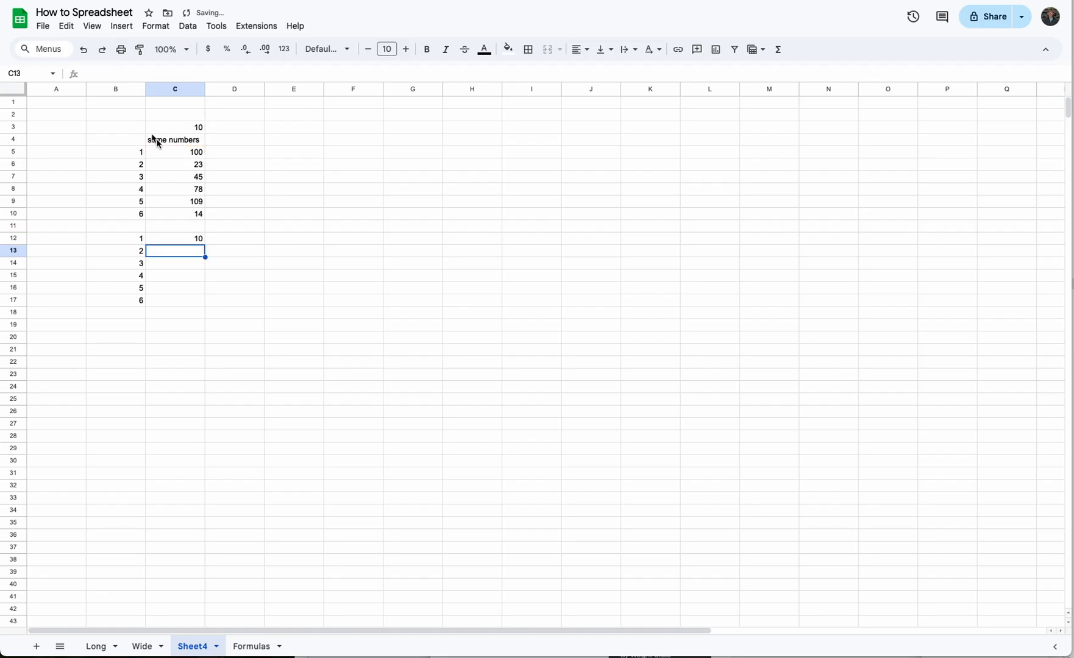
- Fill the =C5/C$3 formula from C12 down through C17 and check the references in C13, C14 and C15
click(190, 242)
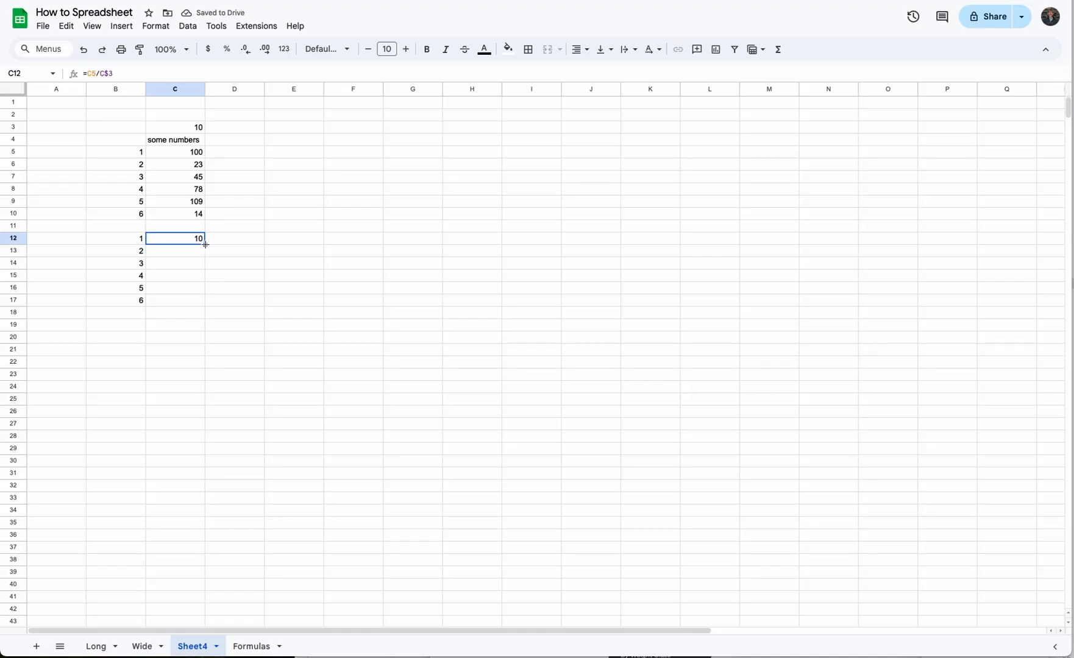
drag(205, 245, 201, 305)
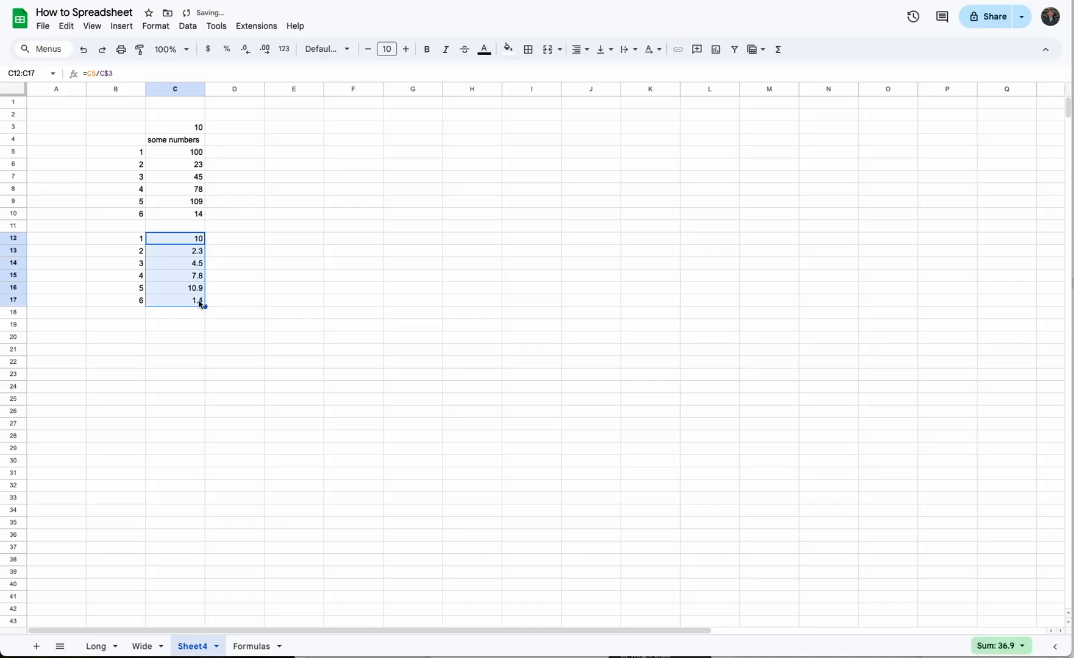
click(199, 250)
click(100, 74)
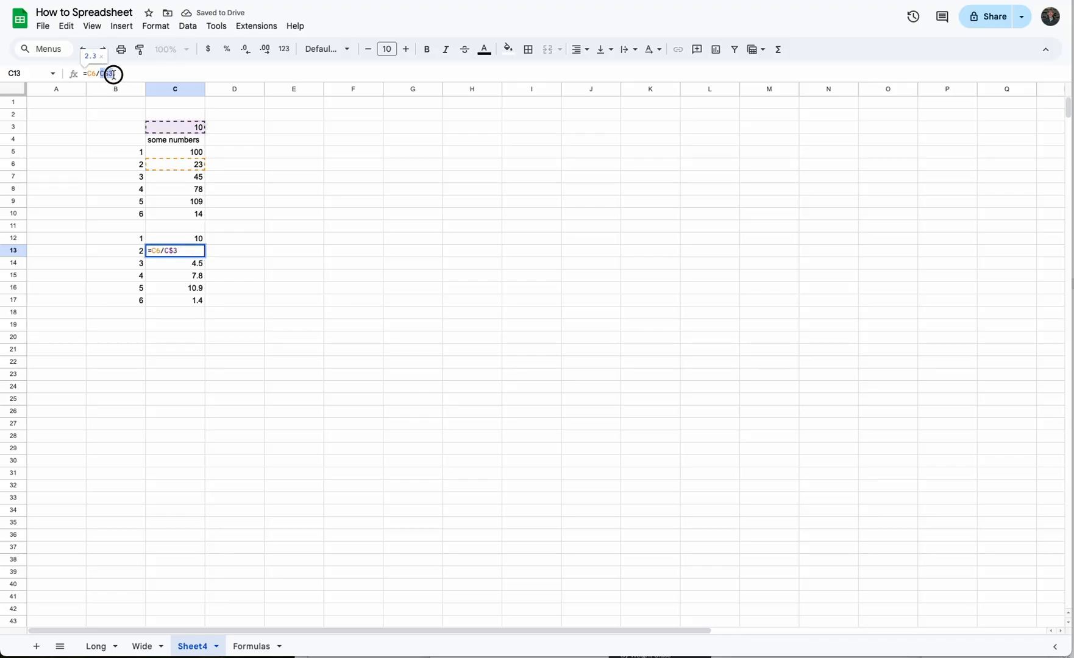
click(196, 263)
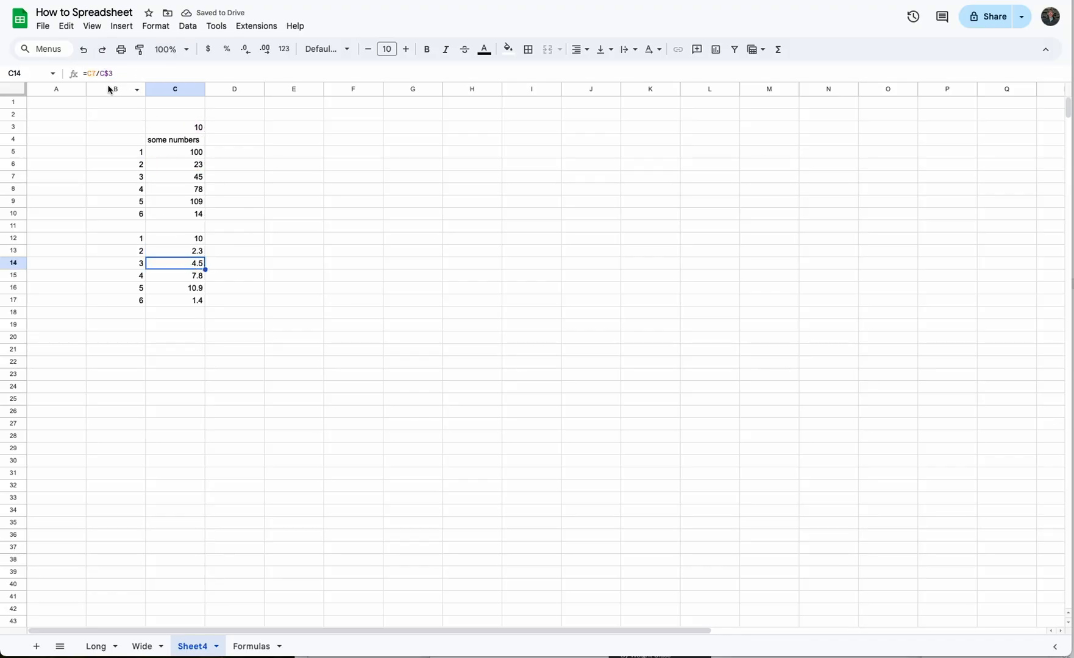
click(193, 271)
click(193, 279)
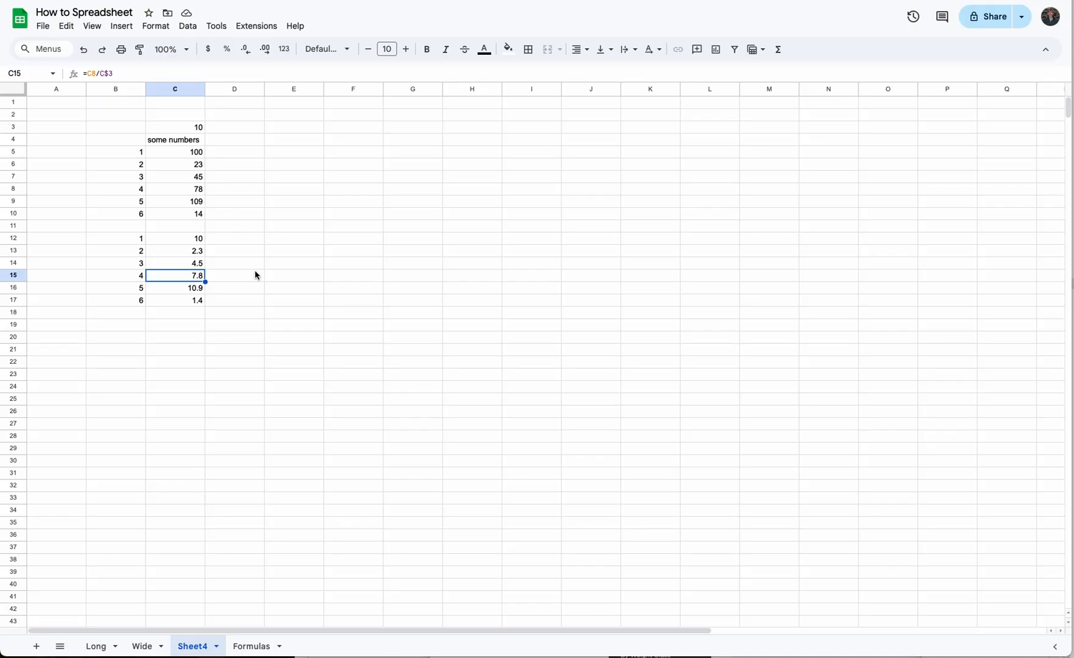